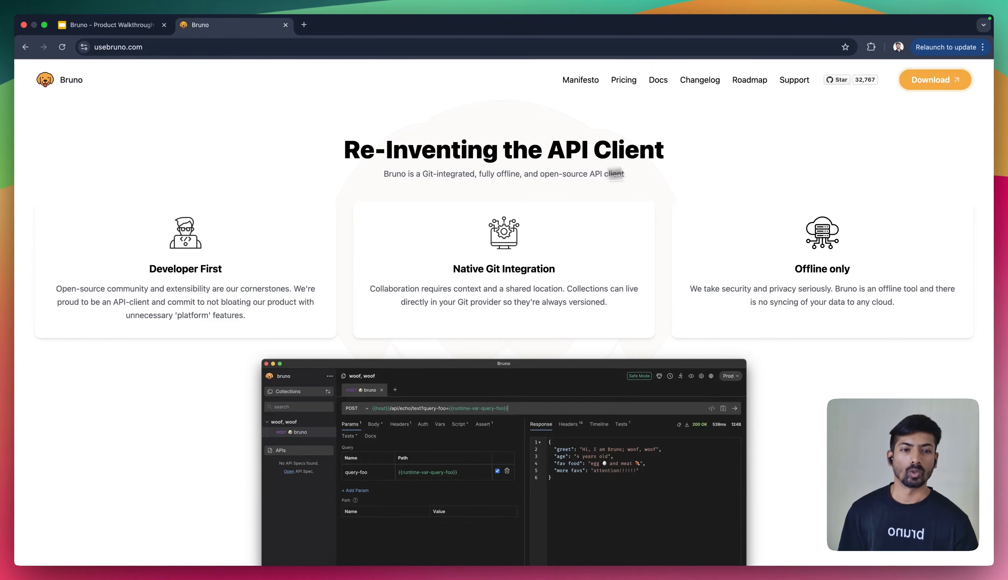
# Step: Open Bruno's download page and review the available Mac binaries and the Homebrew install option
pyautogui.click(929, 80)
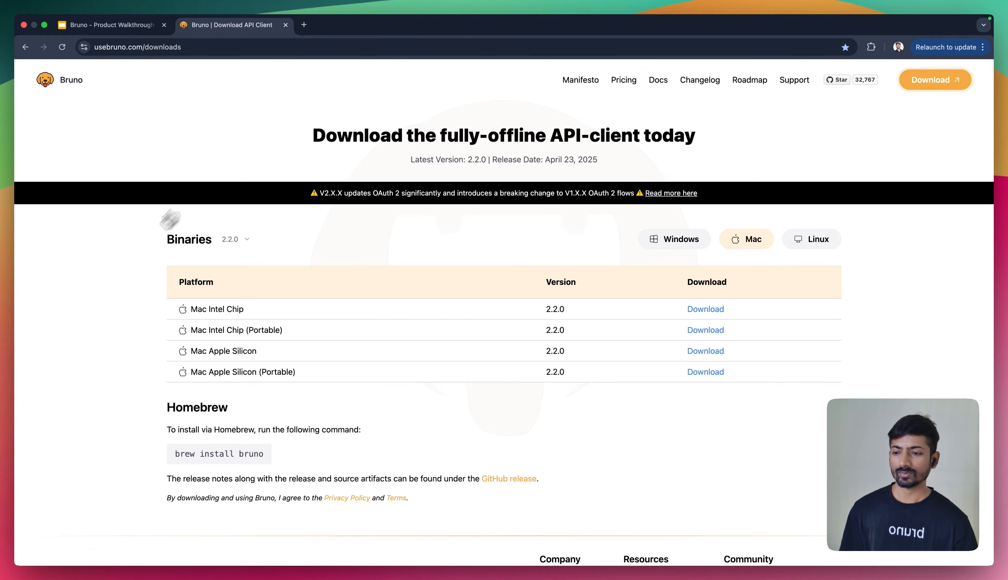
pyautogui.scroll(-1, 88, 310)
pyautogui.scroll(1, 88, 309)
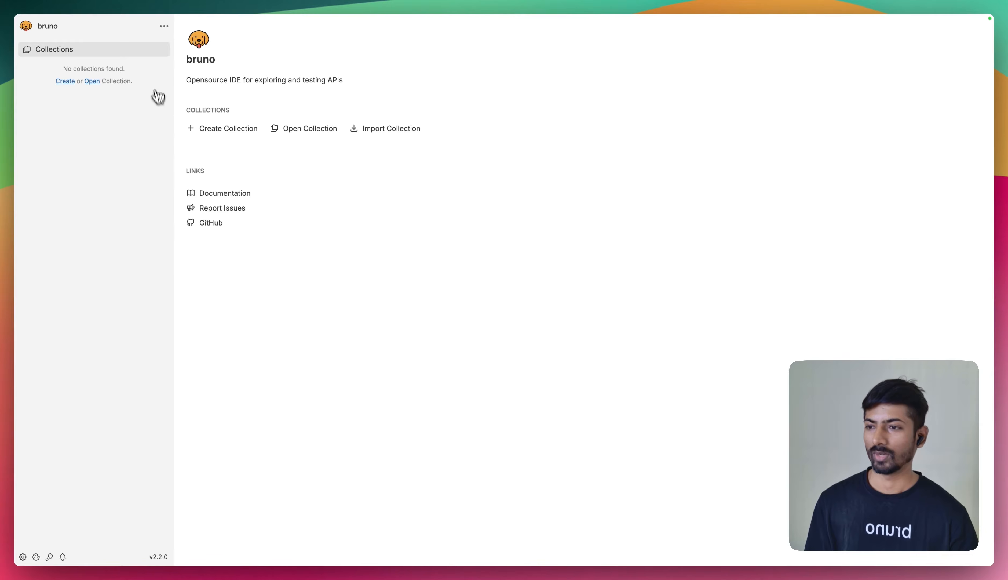
# Step: Create a collection named bruno-priduct-walkthrough in the bruno folder on the Desktop and open it in Safe Mode
pyautogui.click(164, 27)
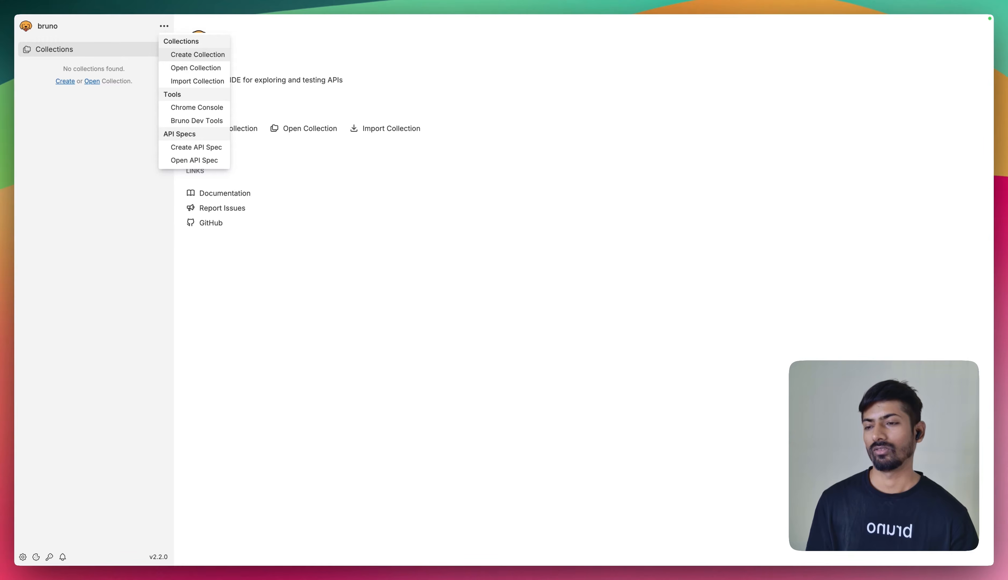
pyautogui.click(178, 55)
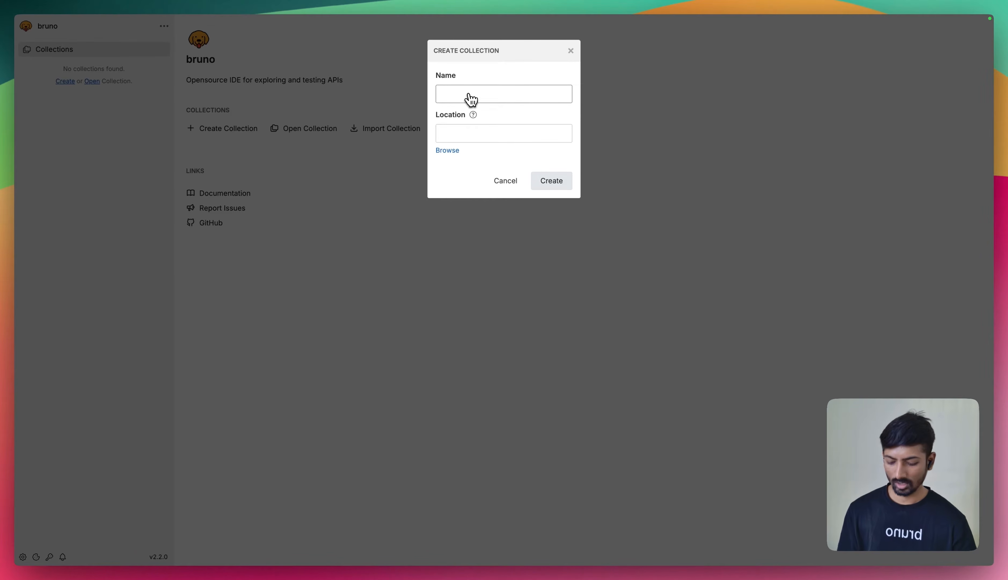
pyautogui.write('bruno-priduct-walkthrough')
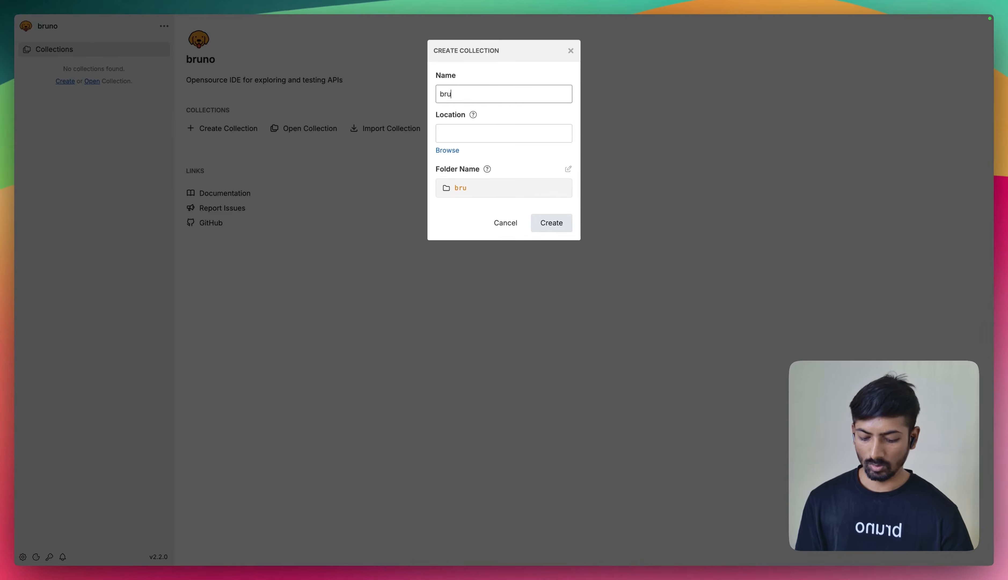
pyautogui.click(446, 152)
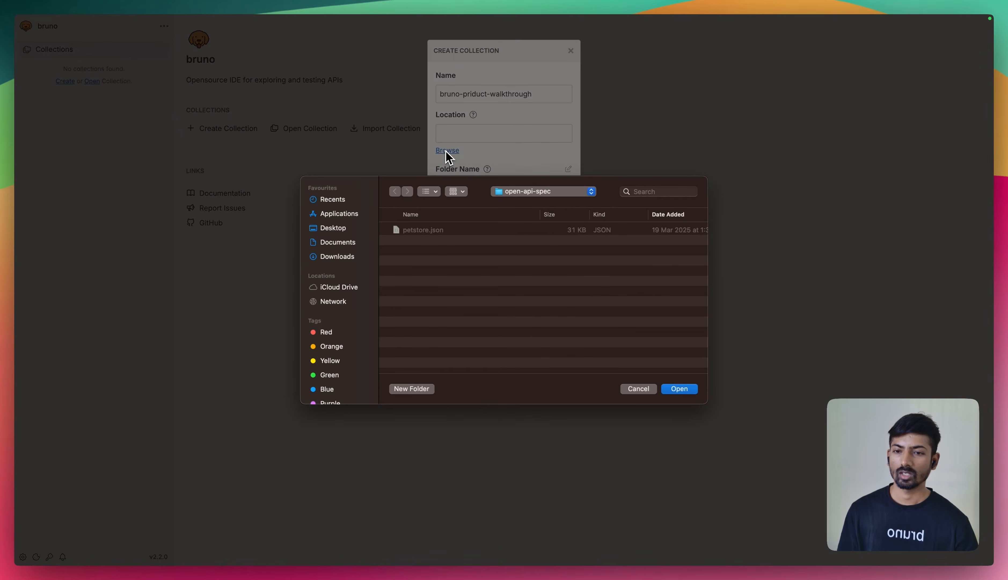
pyautogui.click(346, 229)
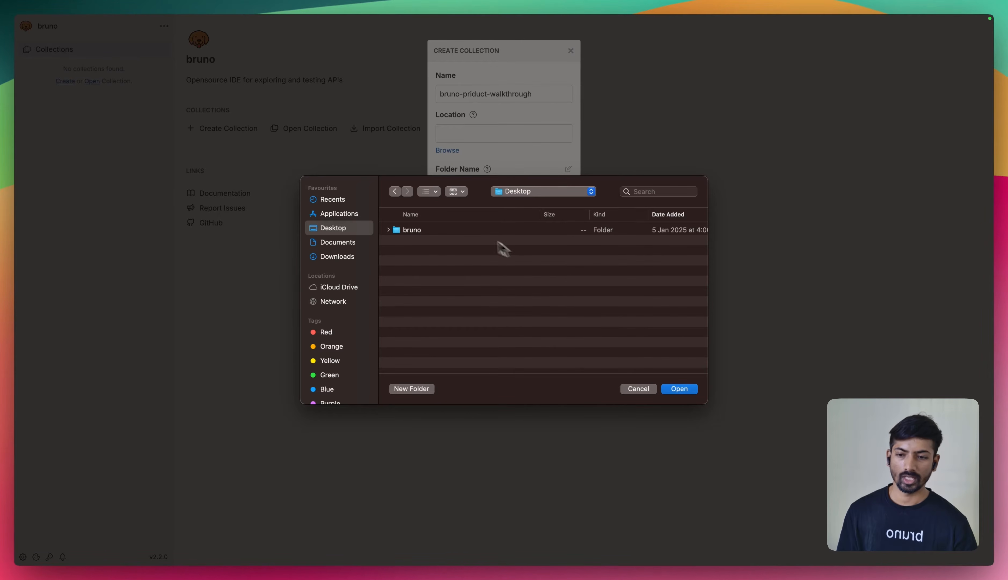
pyautogui.doubleClick(466, 230)
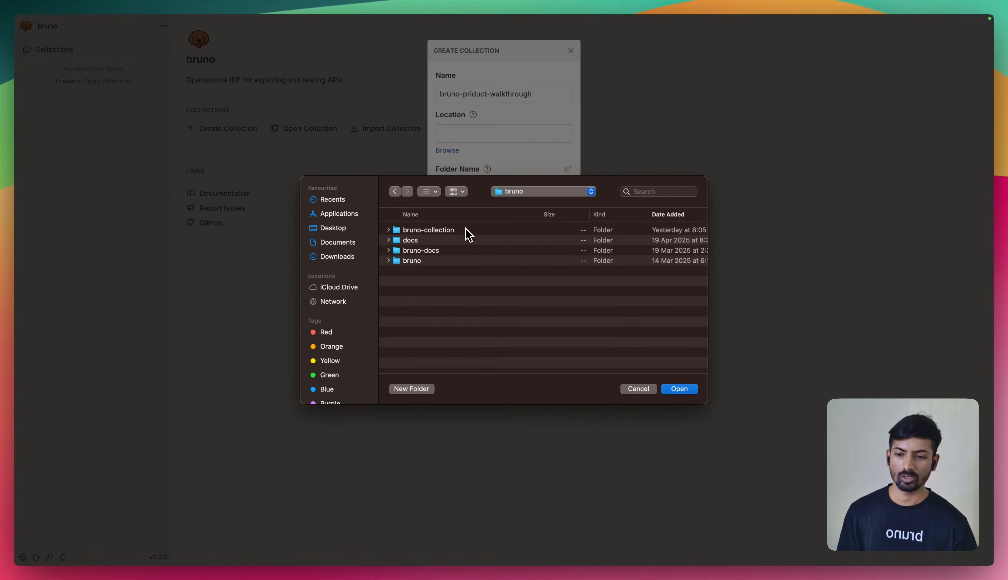
pyautogui.click(674, 389)
pyautogui.click(540, 225)
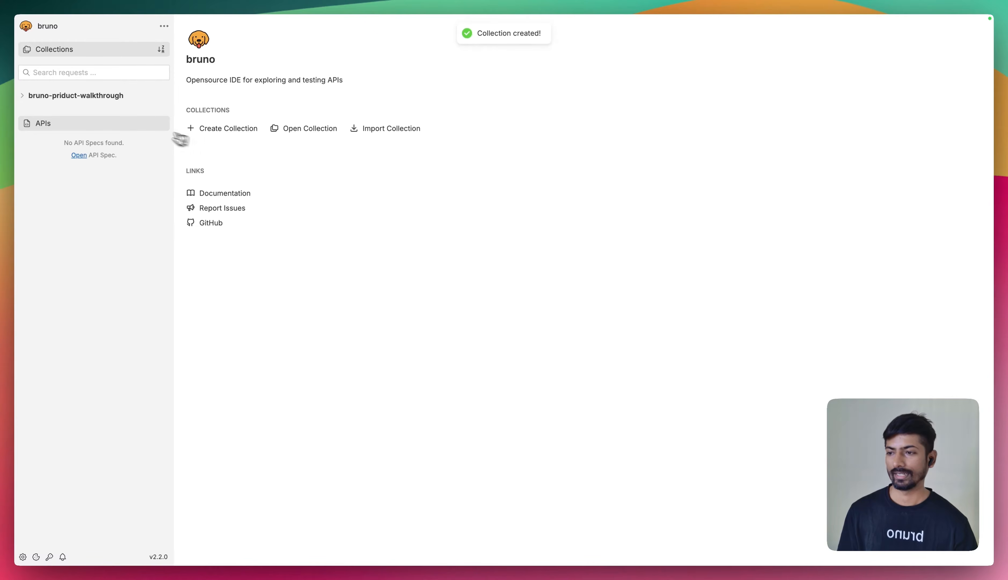
pyautogui.click(107, 100)
pyautogui.click(605, 256)
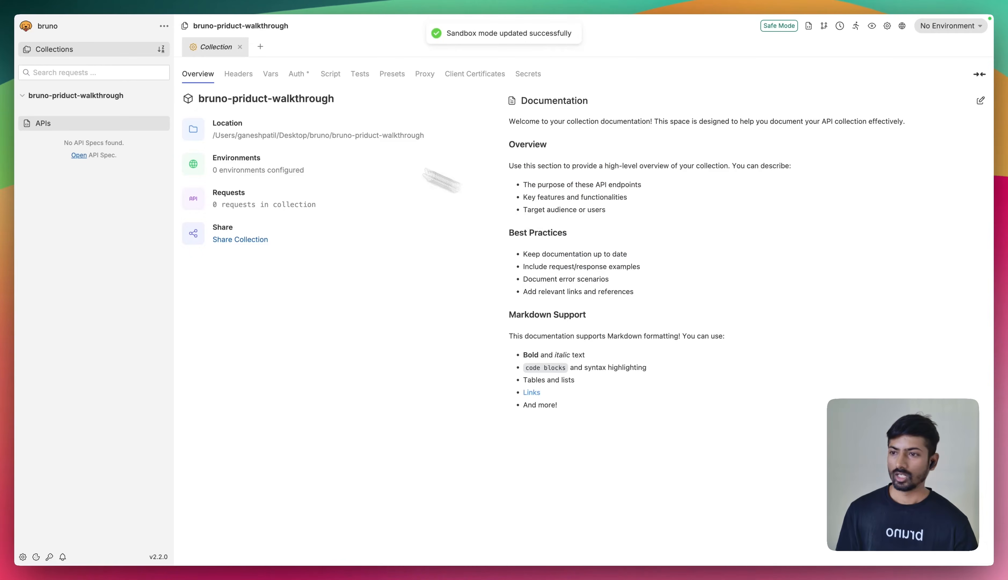
# Step: Open the existing collection bruno-collection from the bruno folder on the Desktop
pyautogui.click(164, 27)
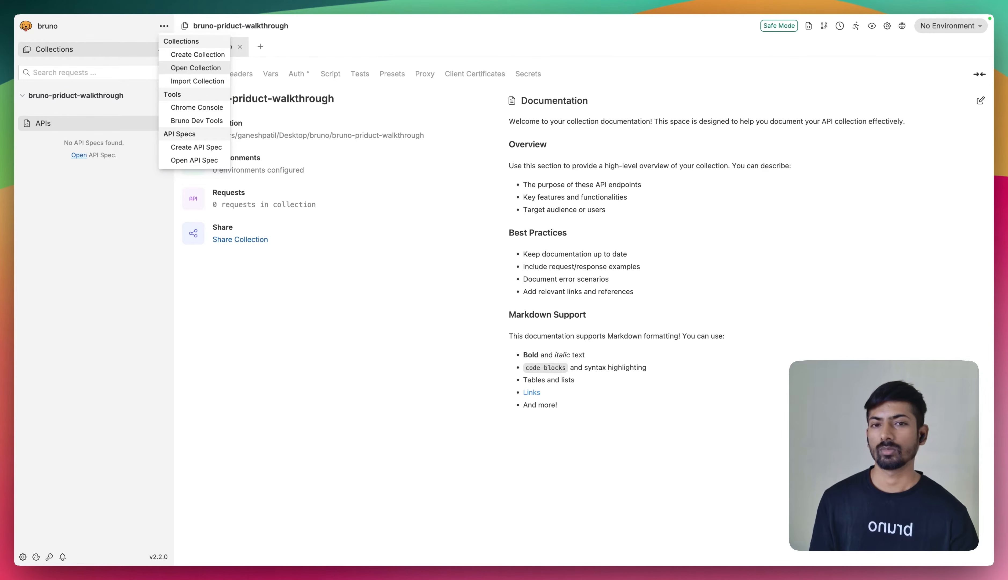
pyautogui.click(216, 68)
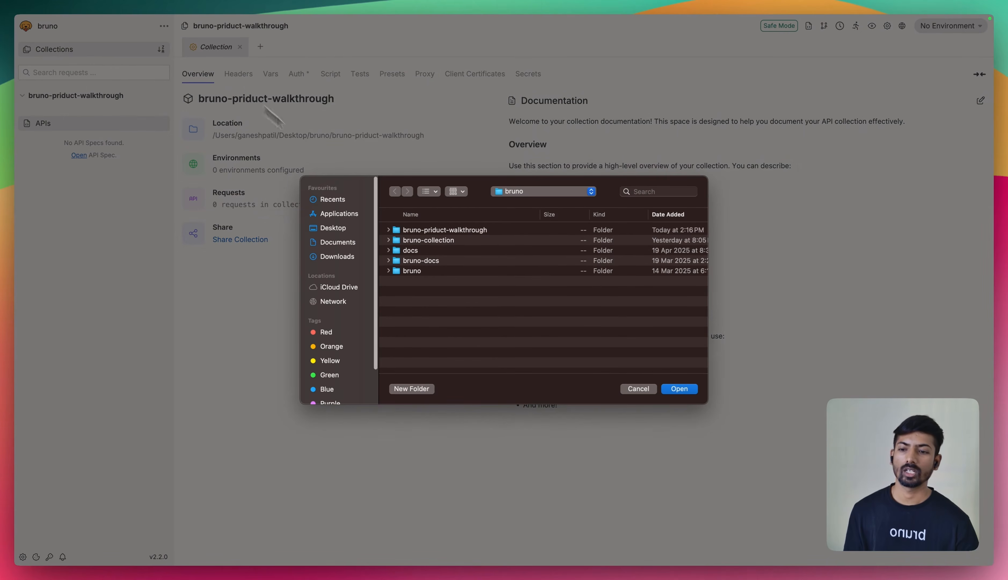
pyautogui.click(450, 243)
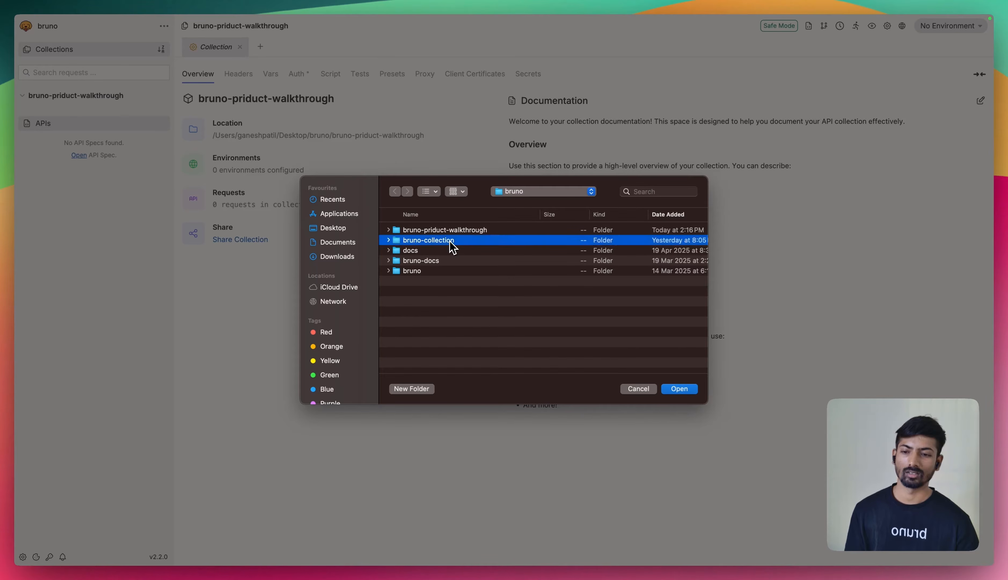
pyautogui.click(677, 389)
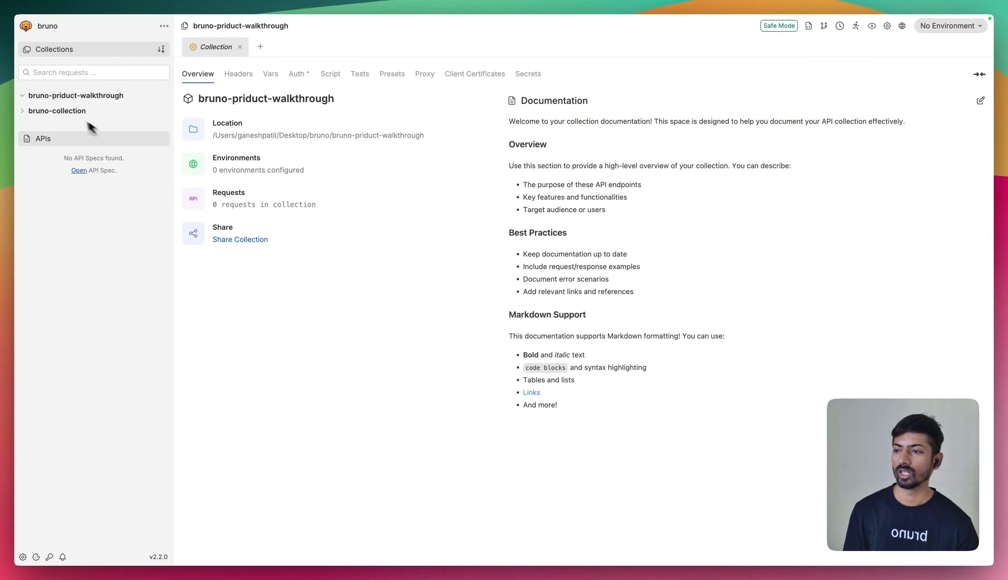
# Step: Examine the contents of bruno-collection, including api-folder and its git-api subfolder, and collapse the collection
pyautogui.click(68, 113)
pyautogui.click(71, 125)
pyautogui.click(69, 143)
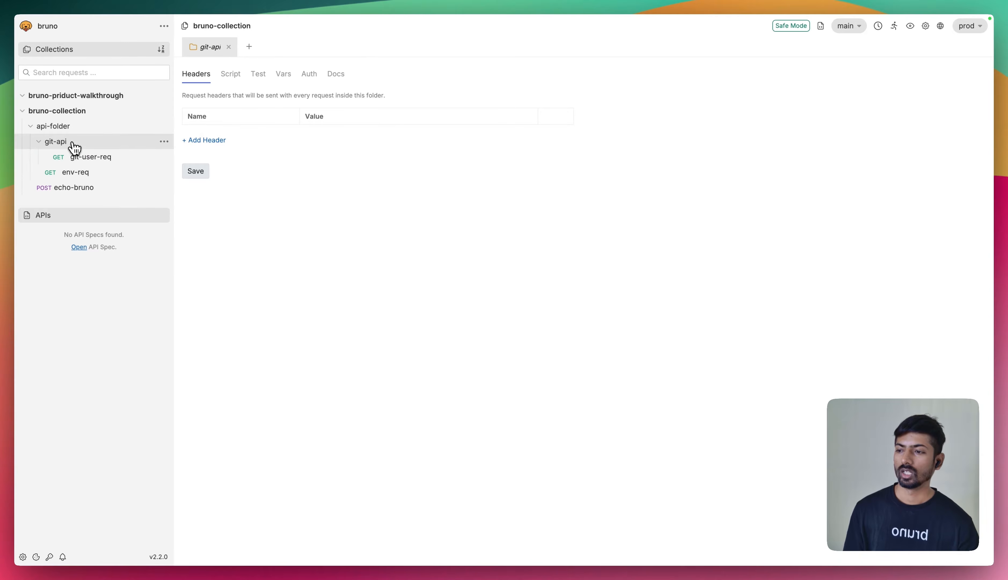
pyautogui.click(59, 125)
pyautogui.click(61, 111)
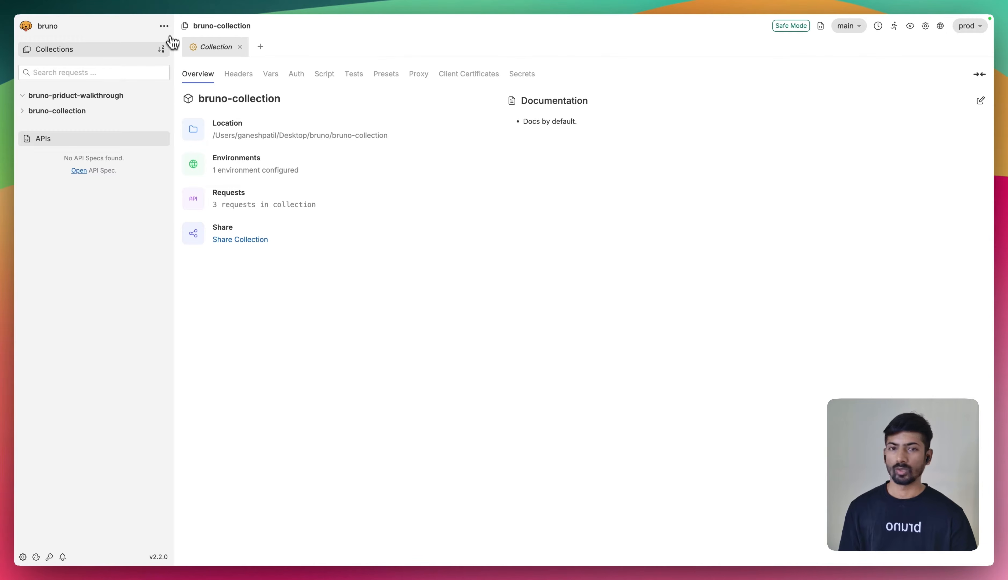
pyautogui.click(166, 26)
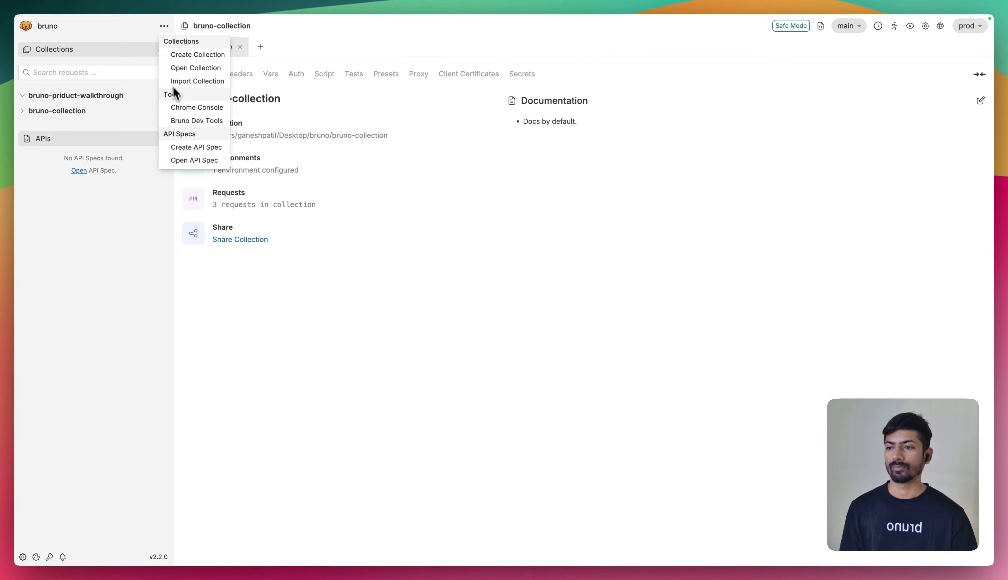
pyautogui.click(193, 82)
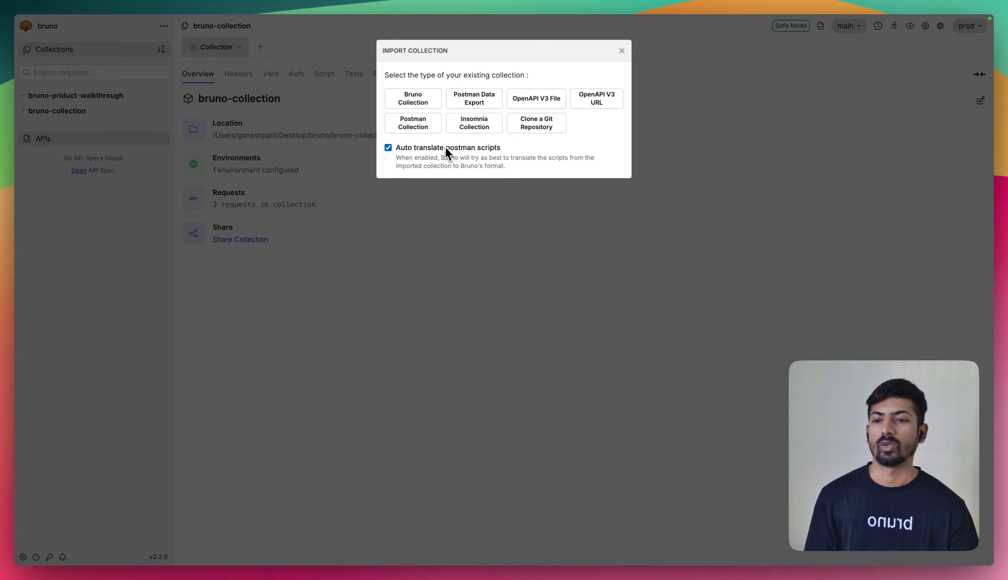
pyautogui.click(164, 34)
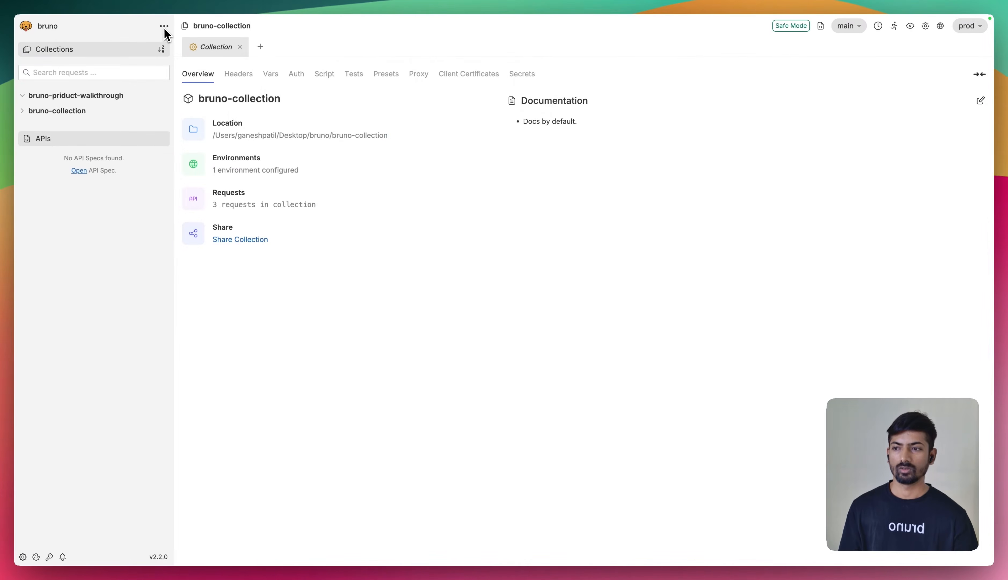
# Step: Start importing a Postman collection using FPA_DI.postman_collection.json from the Downloads folder
pyautogui.click(164, 27)
pyautogui.click(172, 82)
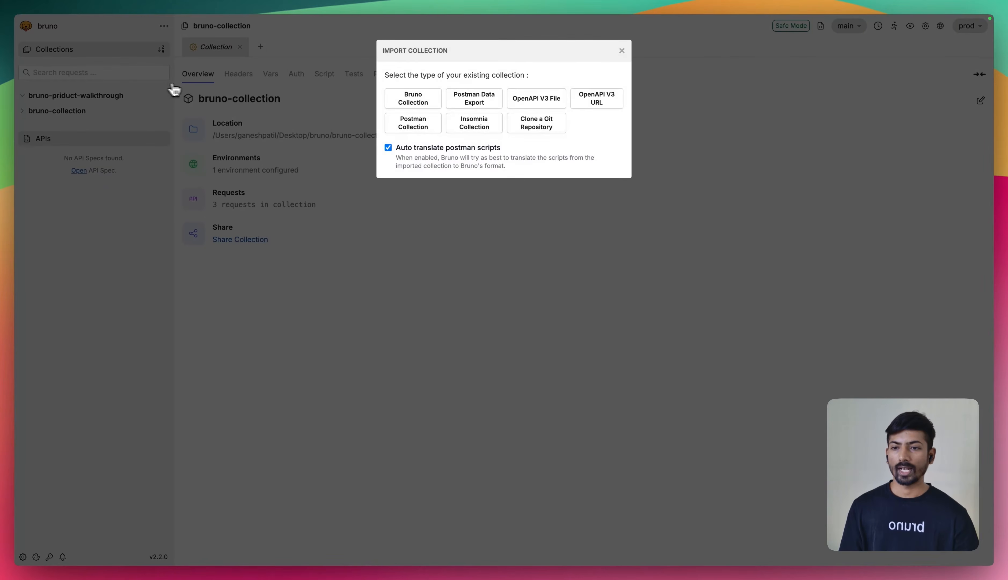
pyautogui.click(414, 132)
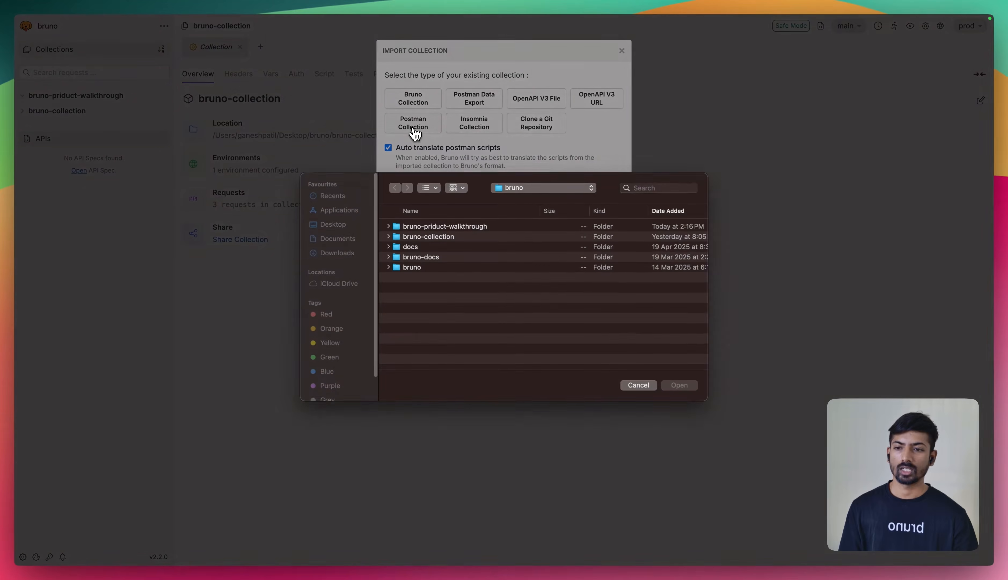
pyautogui.click(352, 254)
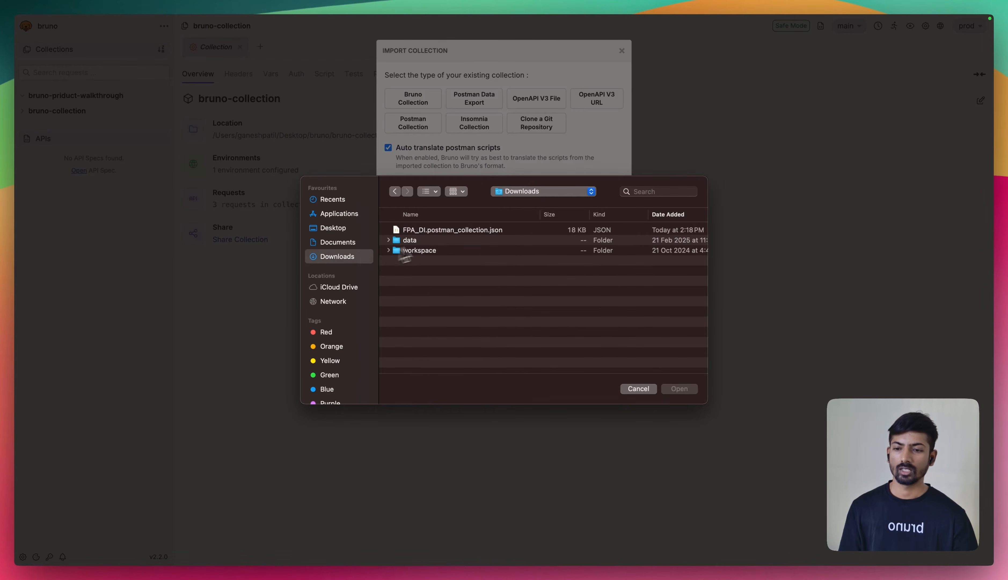
pyautogui.click(444, 231)
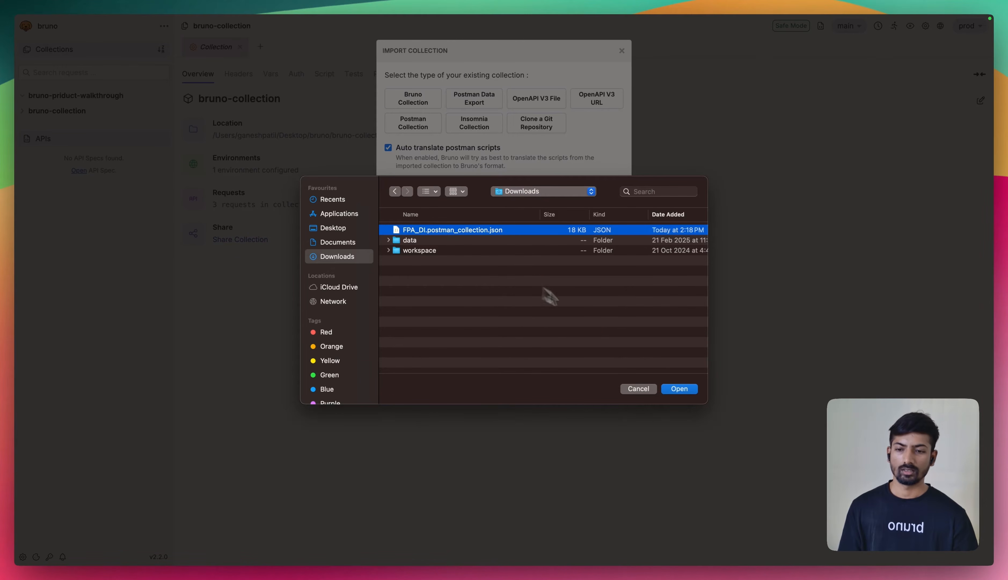
pyautogui.click(682, 390)
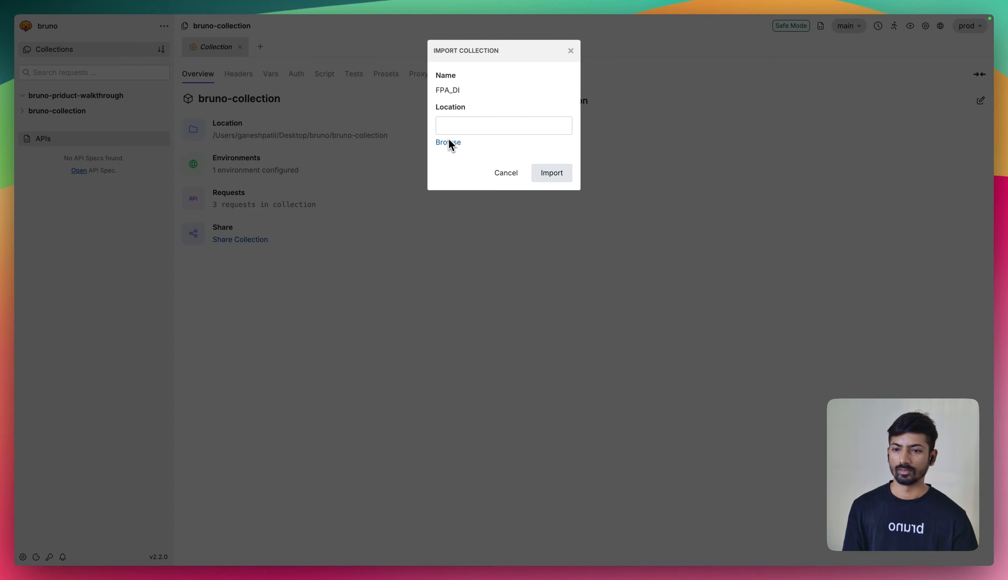
# Step: Import FPA_DI into the Downloads/workspace/collections/postman-collection folder and open the imported collection in Safe Mode
pyautogui.click(447, 143)
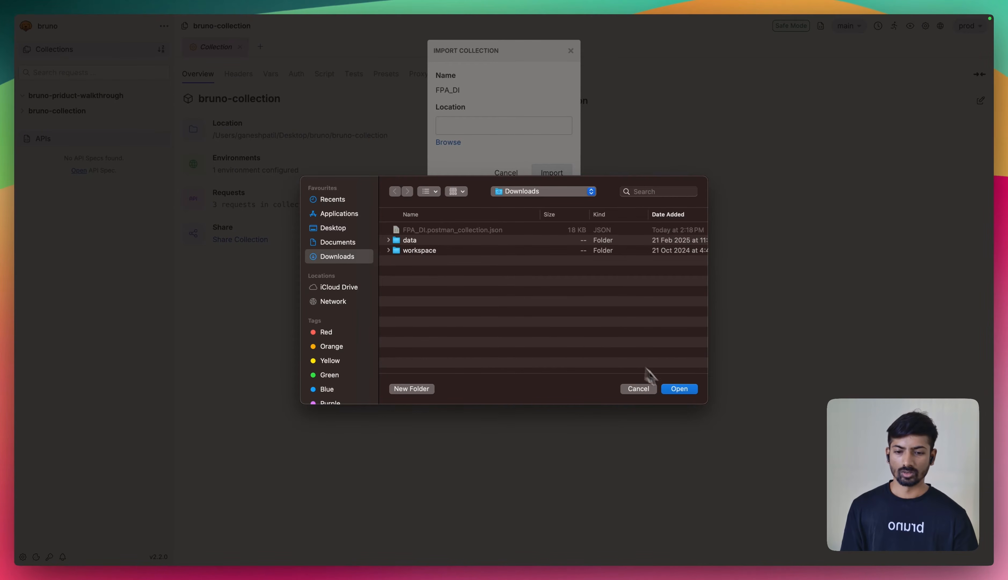
pyautogui.doubleClick(419, 250)
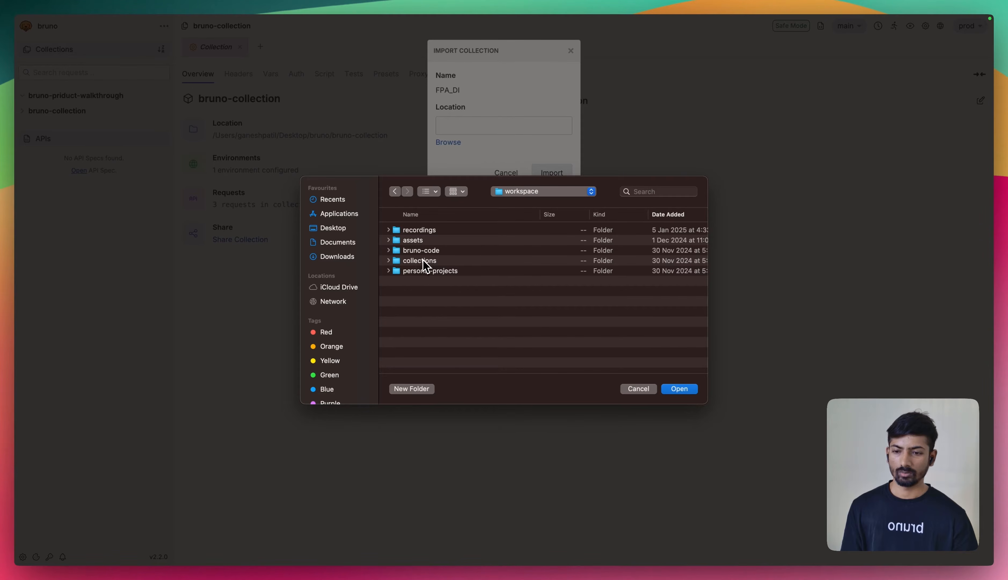
pyautogui.doubleClick(419, 260)
pyautogui.doubleClick(422, 252)
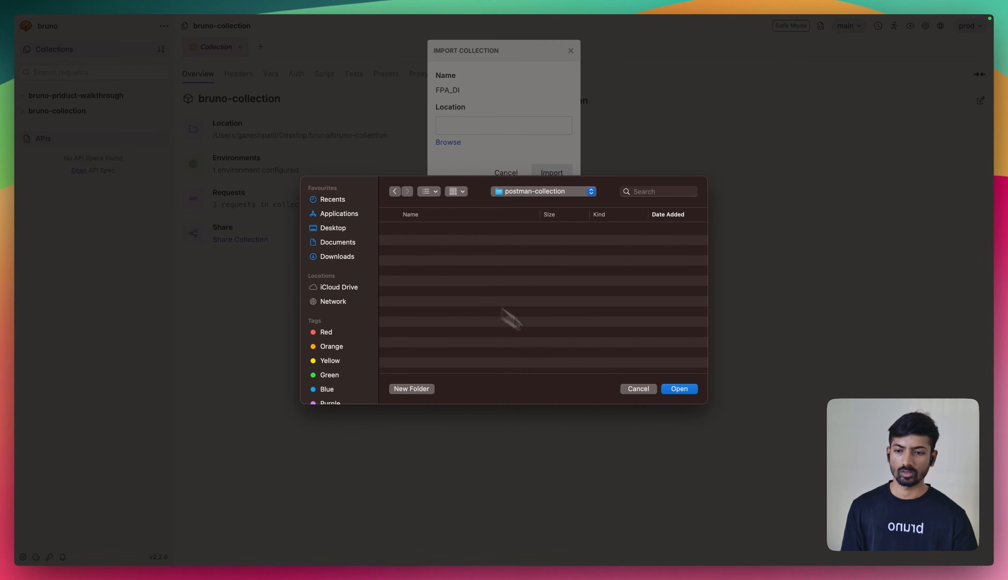
pyautogui.click(676, 391)
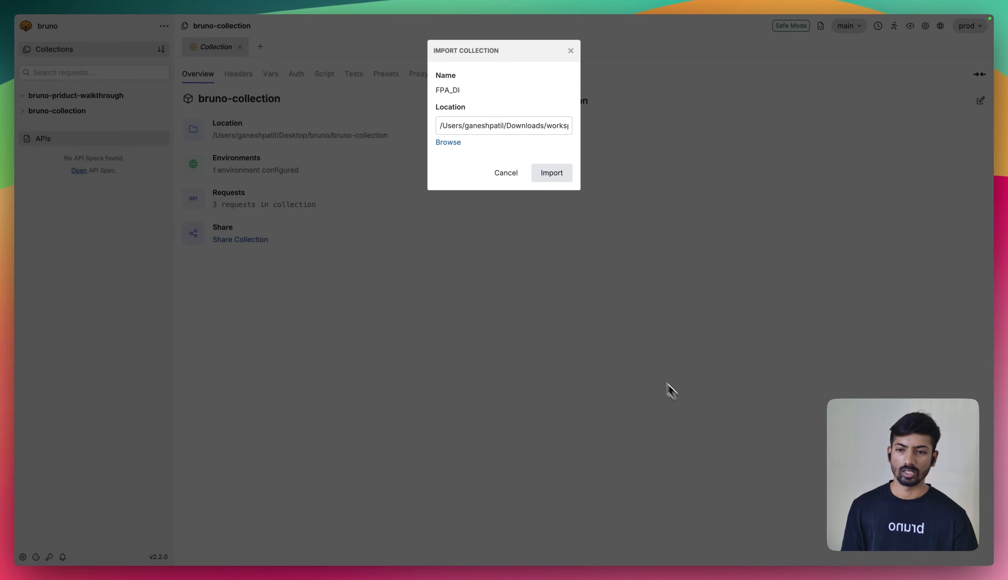
pyautogui.click(556, 176)
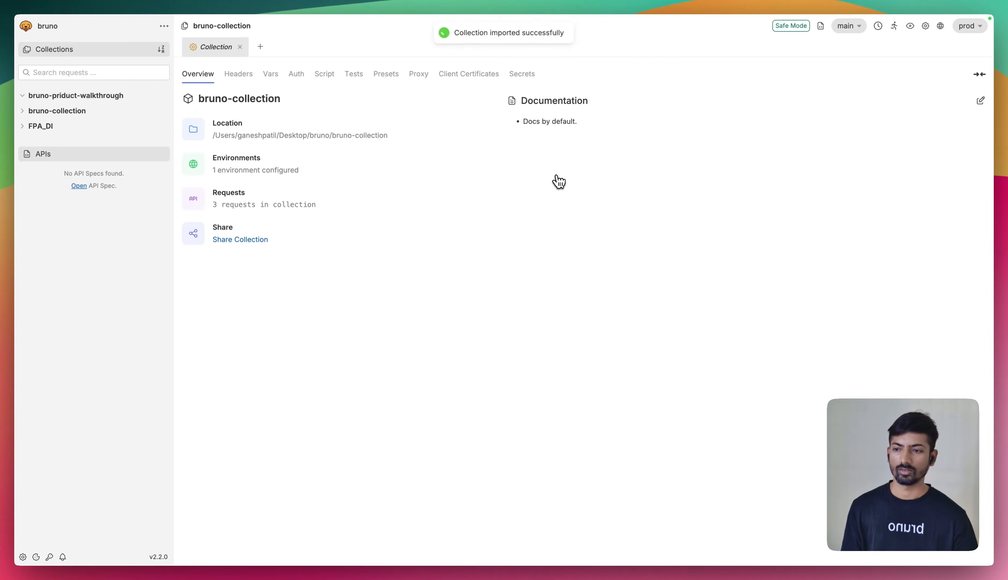
pyautogui.click(61, 134)
pyautogui.click(612, 259)
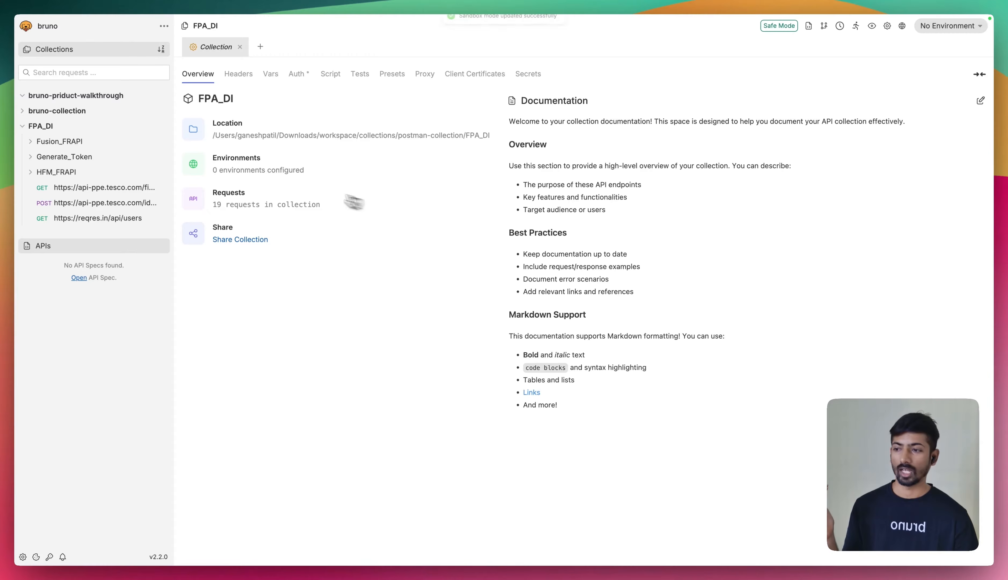
# Step: Examine the Fusion_FRAPI and HFM_FRAPI folders and the ChannelHierarchy request in FPA_DI, and collapse the collection
pyautogui.click(113, 143)
pyautogui.click(112, 160)
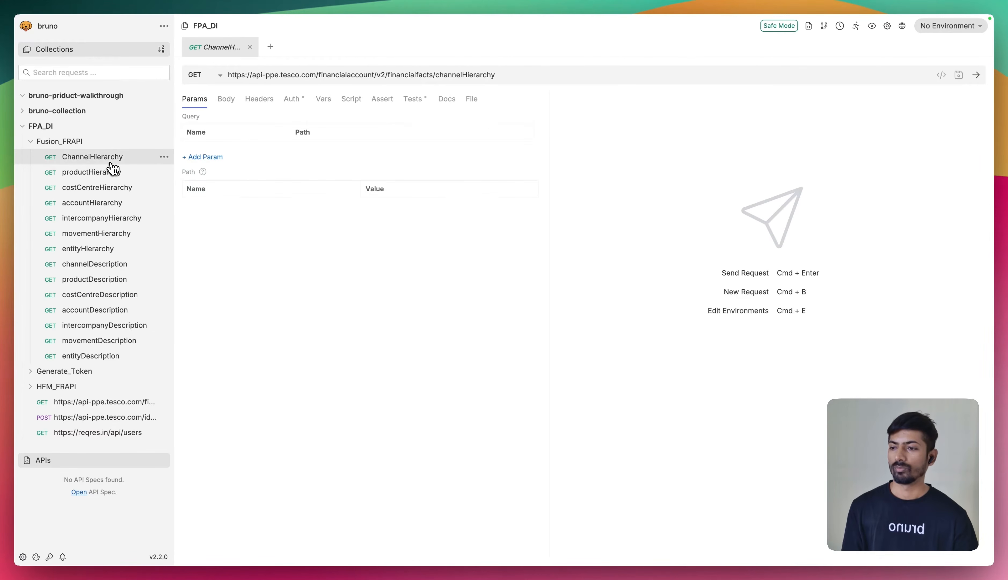
pyautogui.click(85, 142)
pyautogui.click(79, 172)
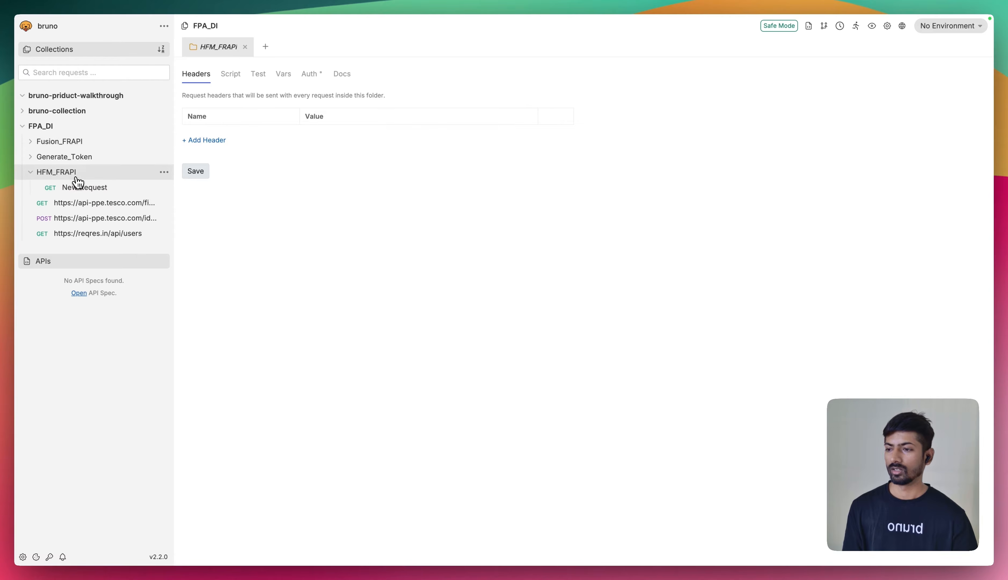
pyautogui.click(78, 173)
pyautogui.click(35, 127)
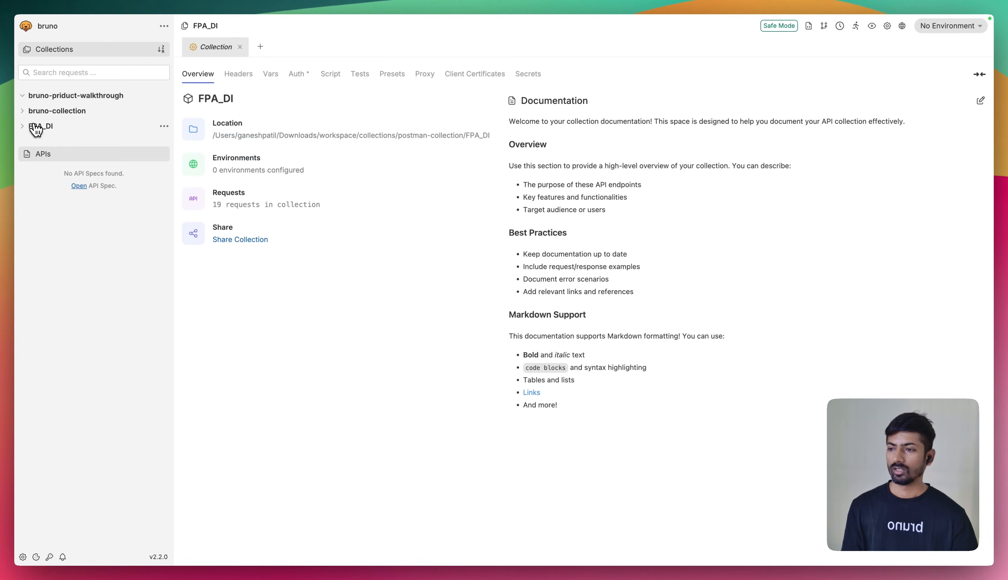
# Step: Start importing a collection with an OpenAPI V3 File as its source type
pyautogui.click(164, 26)
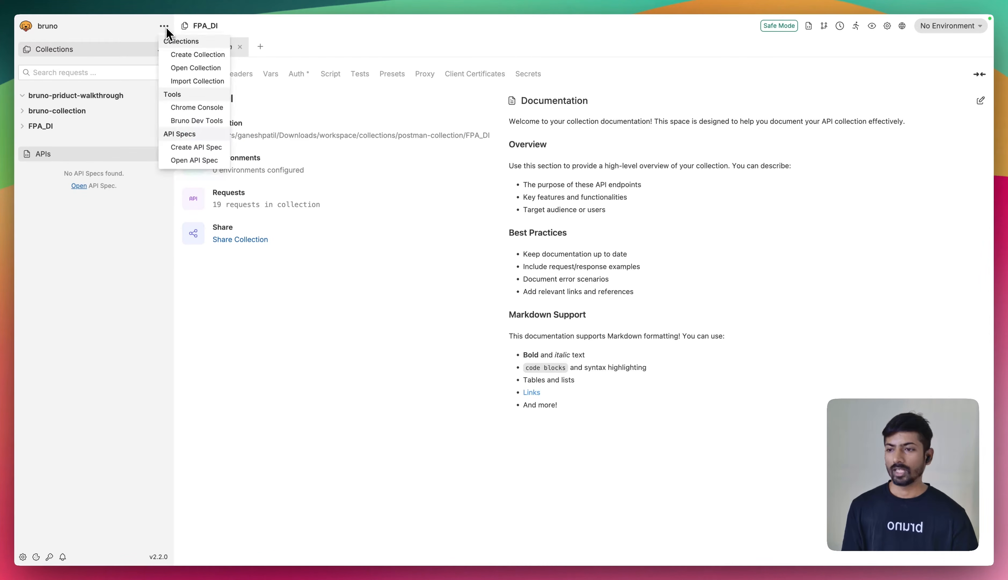
pyautogui.click(185, 79)
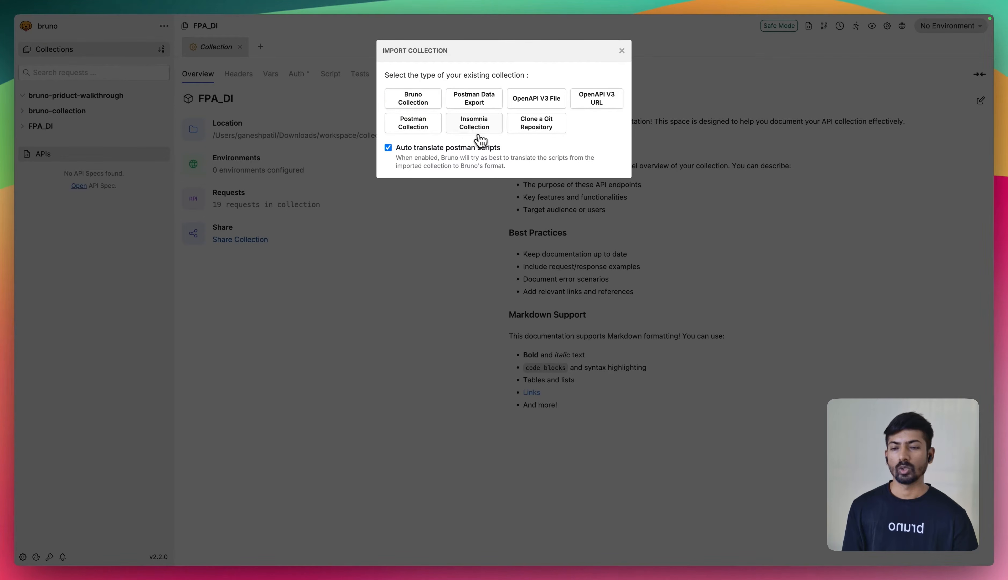
pyautogui.click(474, 123)
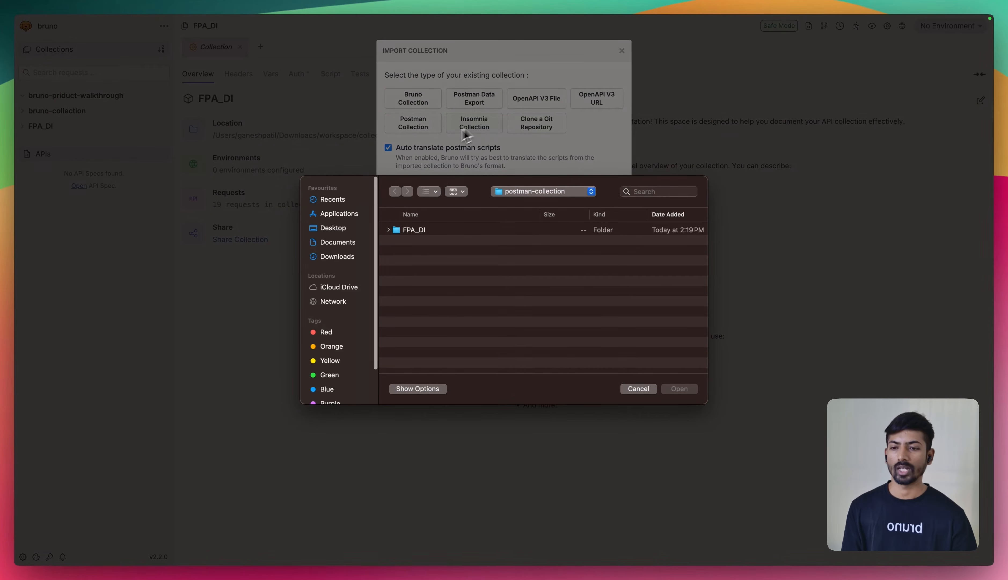
pyautogui.click(637, 374)
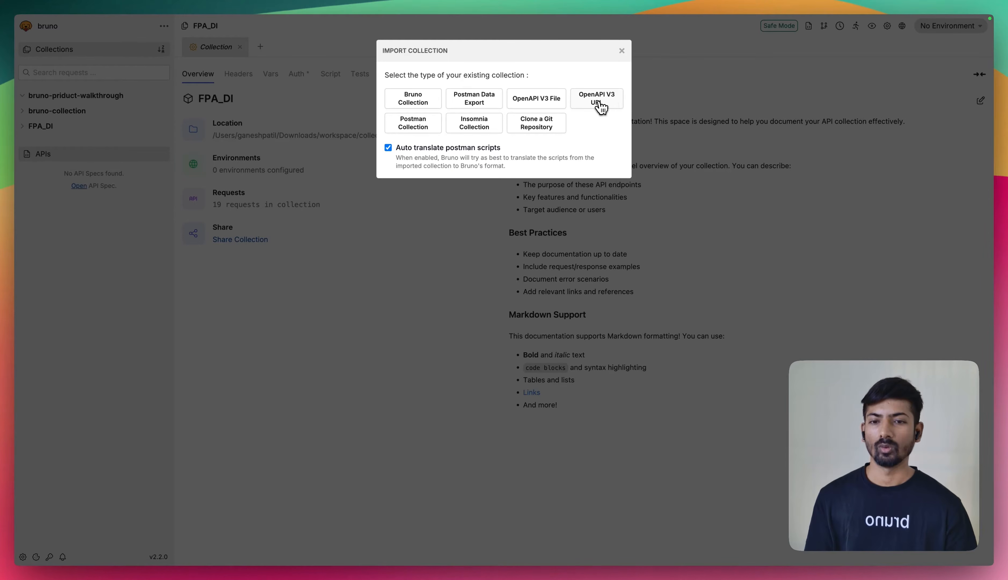
pyautogui.click(533, 99)
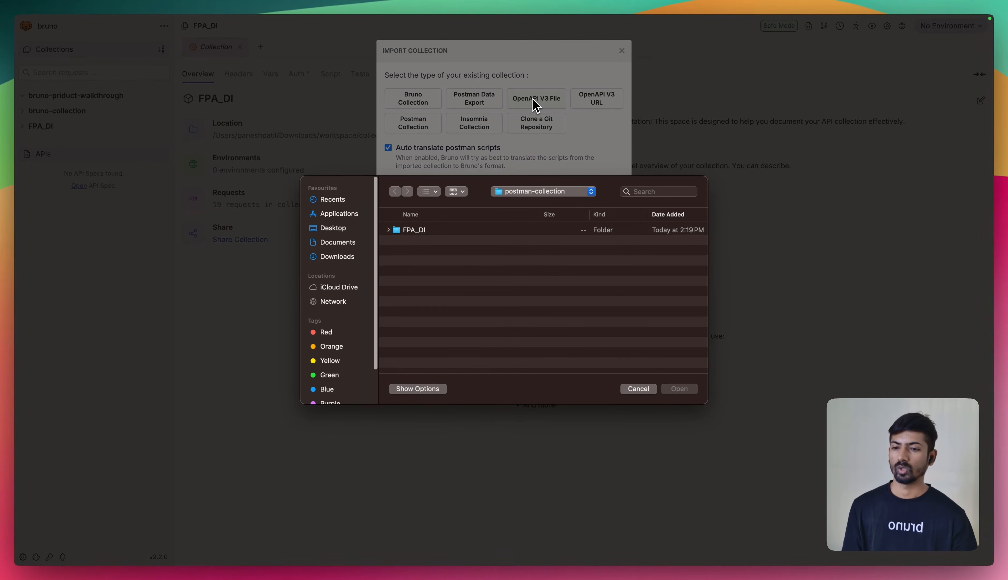
# Step: Select the OpenAPI file to import from the Downloads/workspace/collections/open-api-spec folder
pyautogui.click(338, 256)
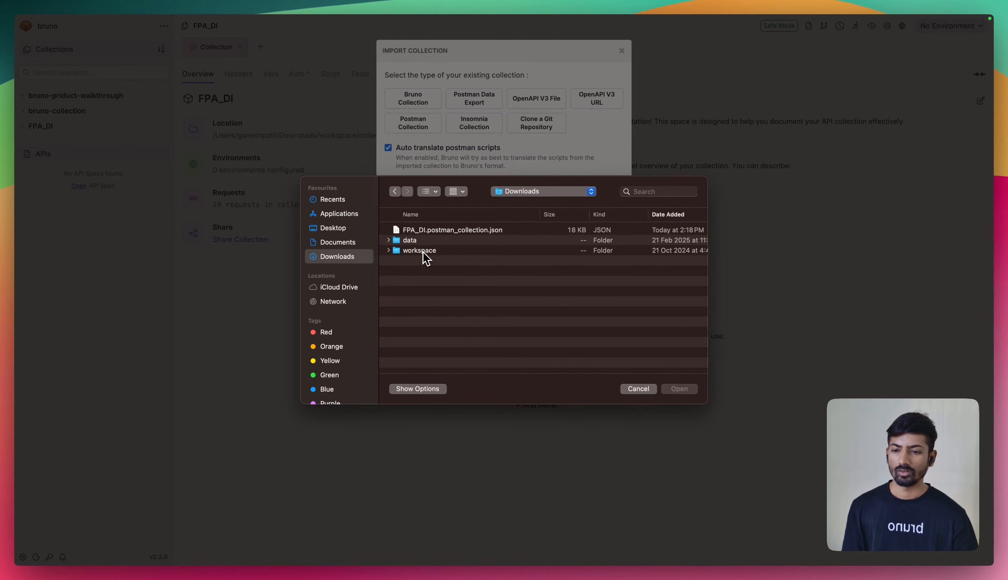
pyautogui.doubleClick(423, 252)
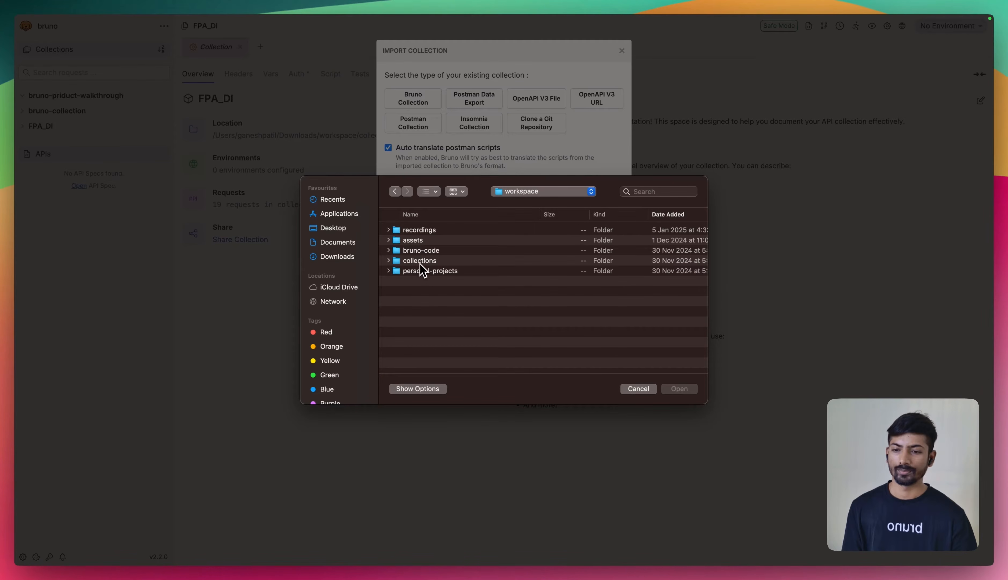
pyautogui.doubleClick(419, 260)
pyautogui.click(429, 251)
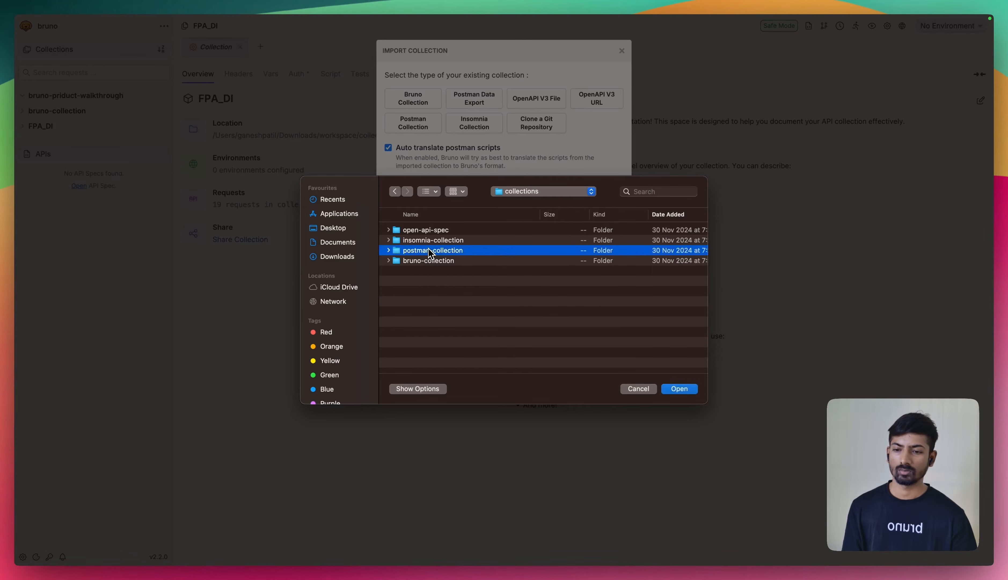
pyautogui.doubleClick(429, 252)
pyautogui.click(395, 192)
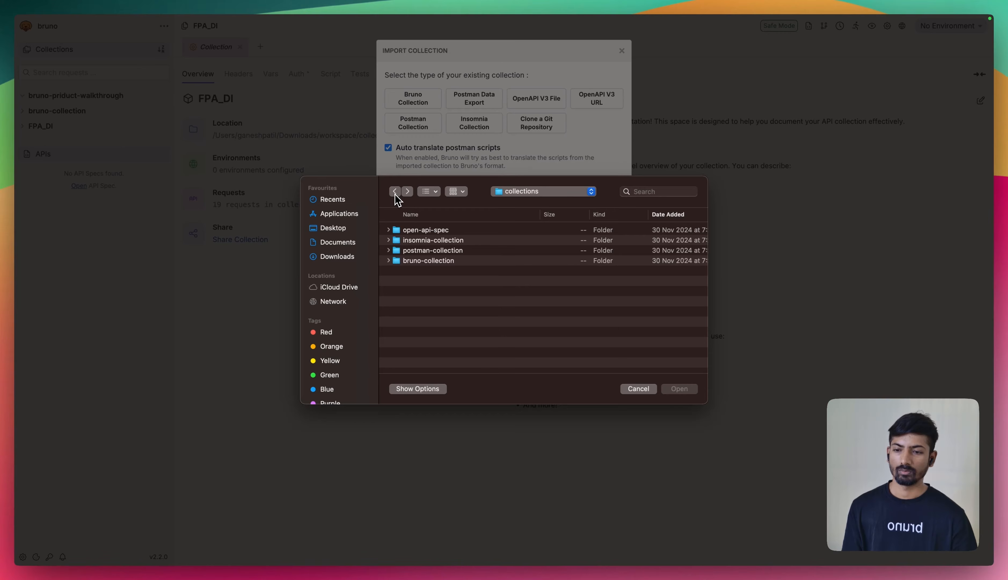
pyautogui.doubleClick(419, 231)
pyautogui.click(421, 231)
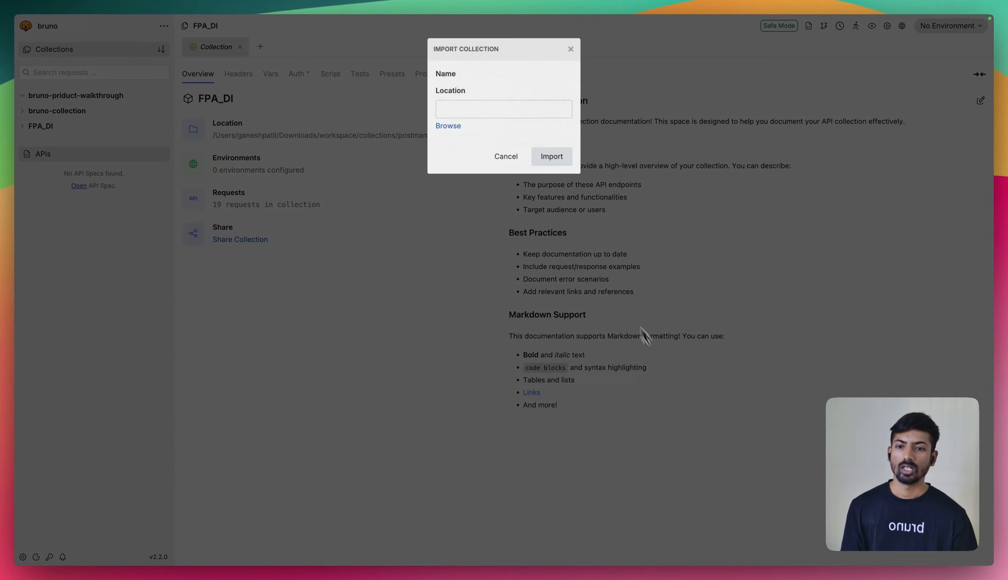
# Step: Import the collection into the Downloads/workspace/collections/open-api-spec folder and open Swagger Petstore - OpenAPI 3.0 in Safe Mode
pyautogui.click(447, 134)
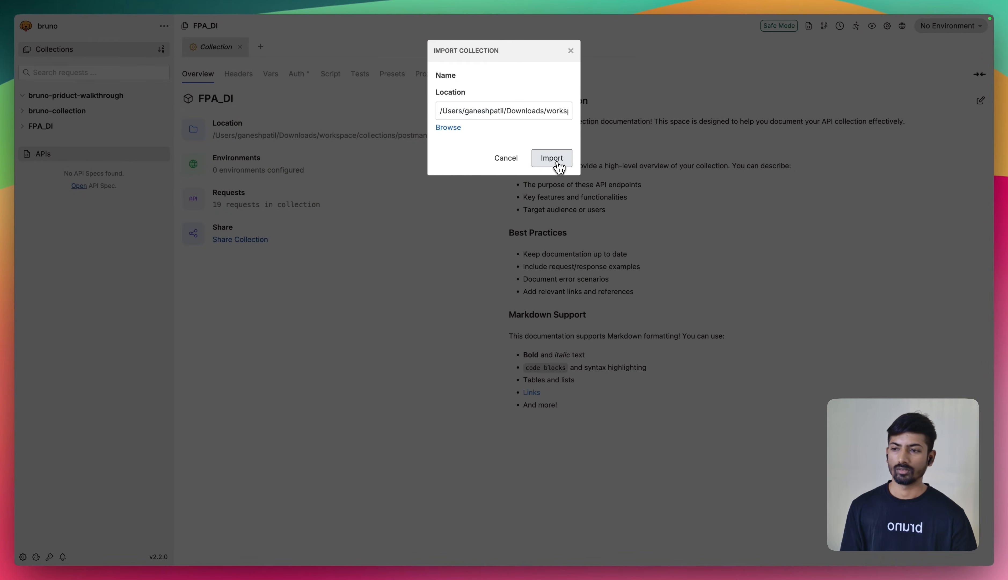
pyautogui.click(553, 161)
pyautogui.click(100, 148)
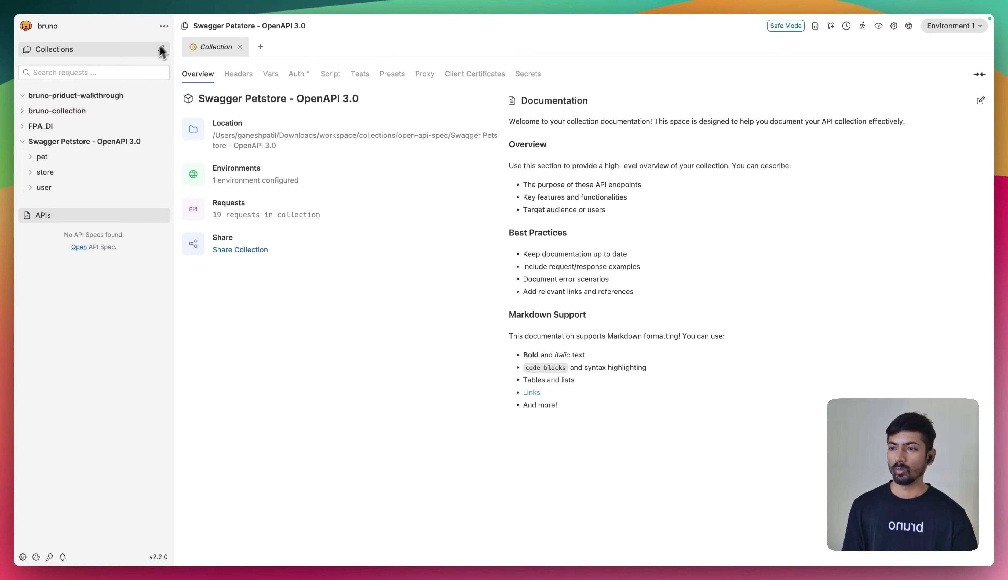
# Step: Examine the pet and user folders and the Create user request in Swagger Petstore - OpenAPI 3.0, and collapse the collection
pyautogui.click(76, 158)
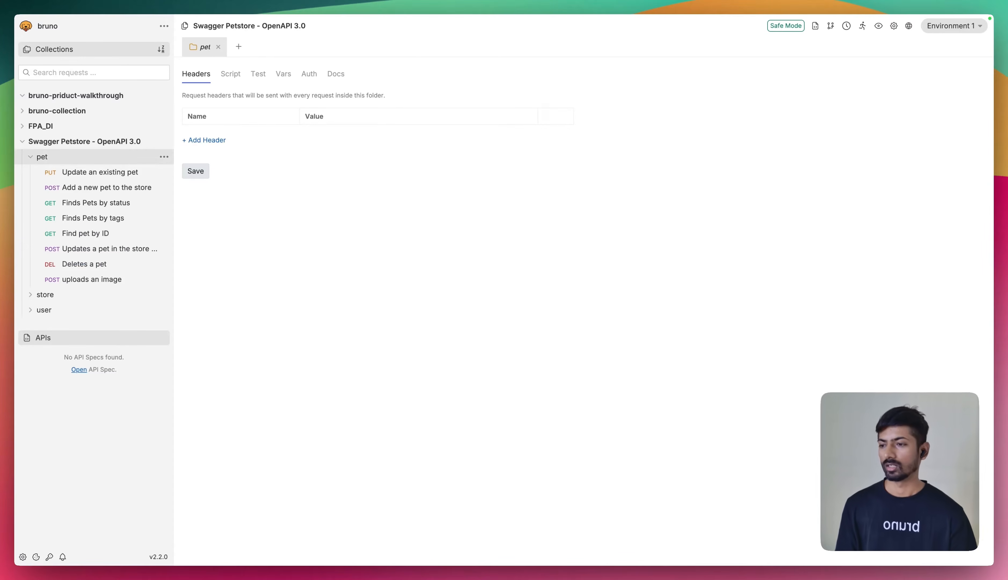
pyautogui.click(61, 159)
pyautogui.click(61, 179)
pyautogui.click(61, 180)
pyautogui.click(60, 187)
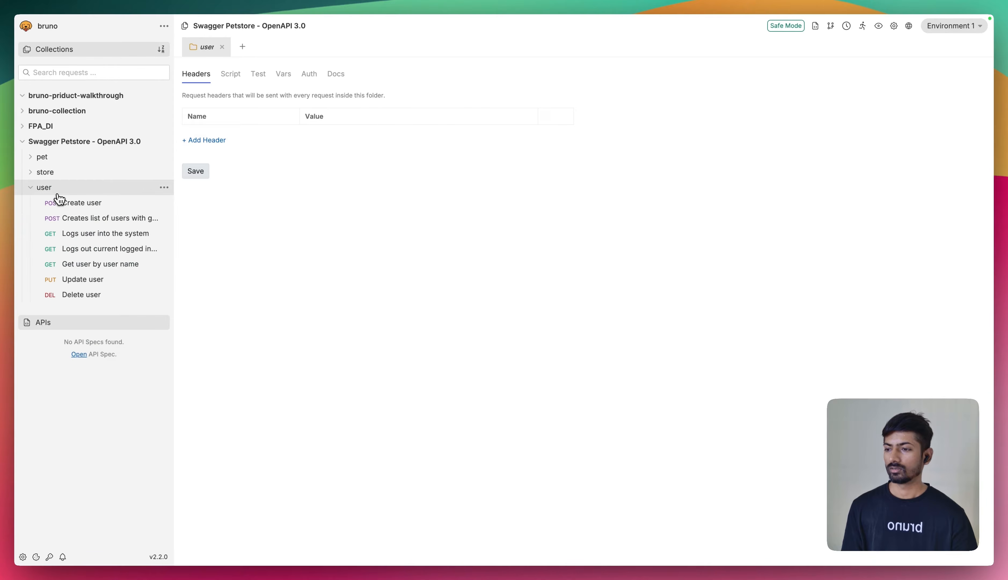
pyautogui.click(56, 191)
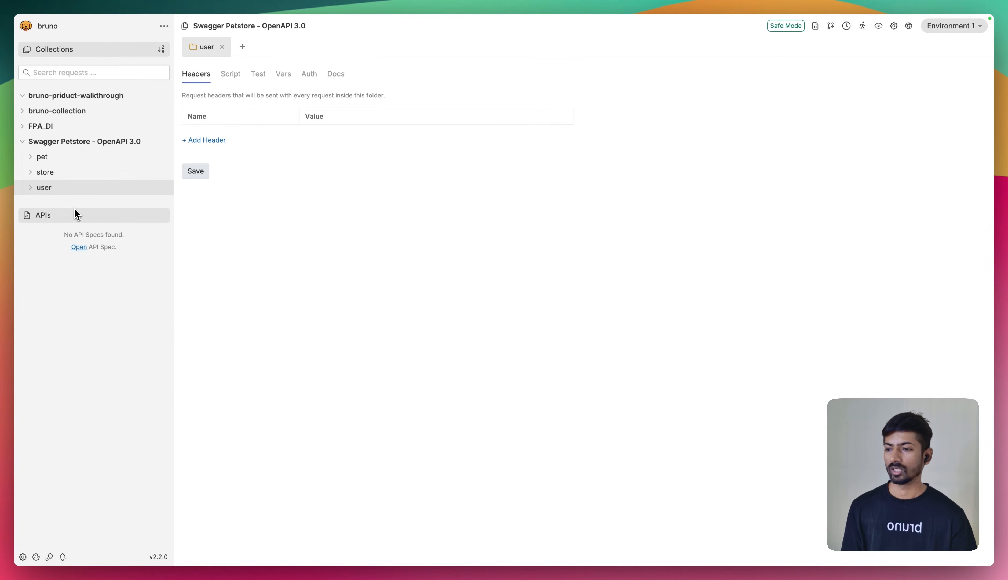
pyautogui.click(67, 191)
pyautogui.click(81, 205)
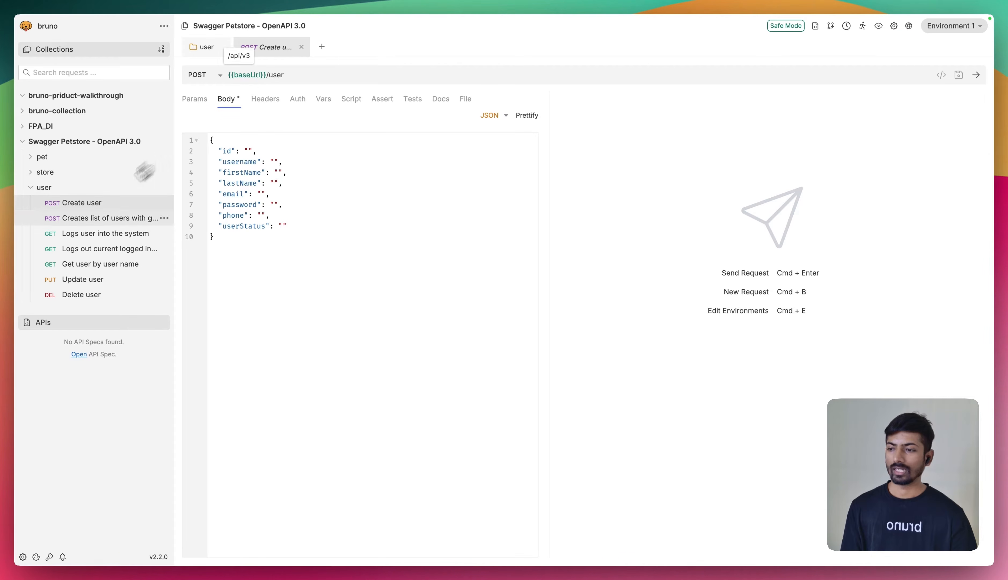
pyautogui.click(42, 187)
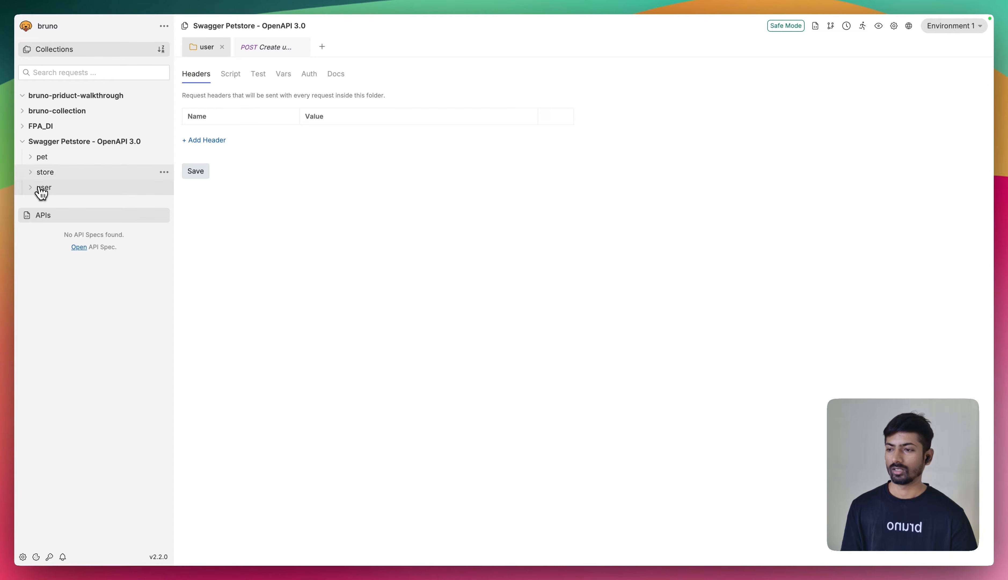
pyautogui.click(29, 145)
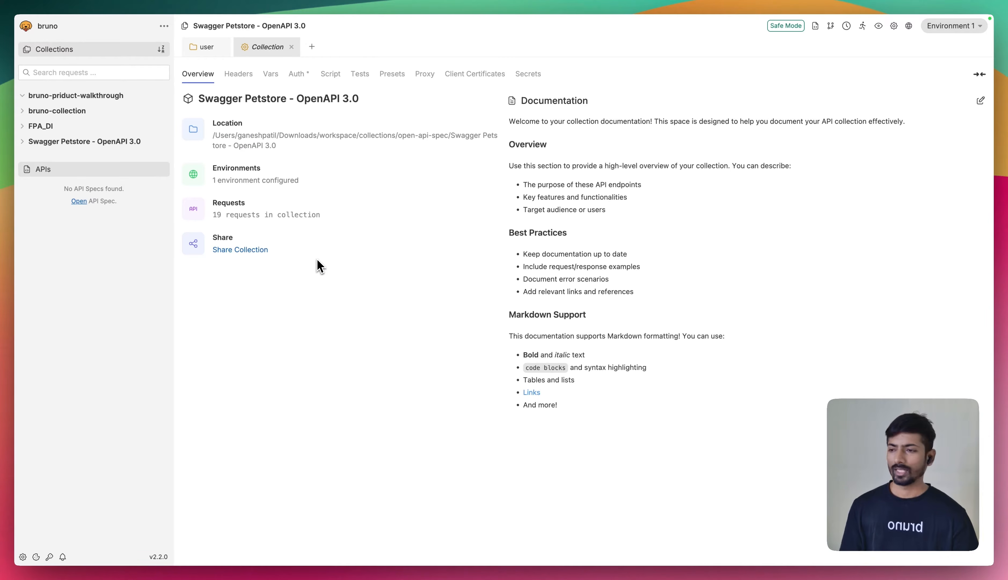
# Step: Open the Chrome Console developer tools and clear the logged messages
pyautogui.click(164, 26)
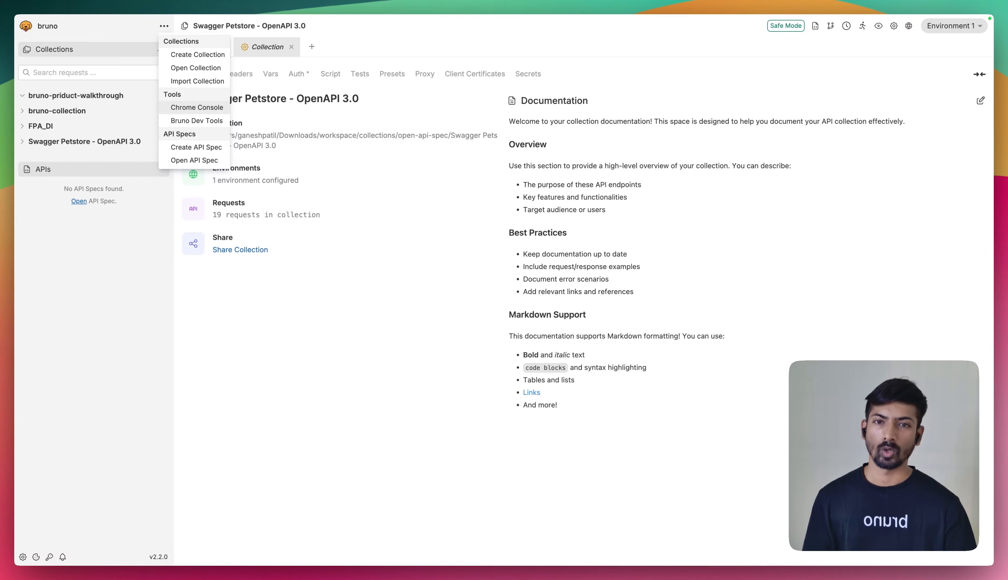
pyautogui.click(197, 107)
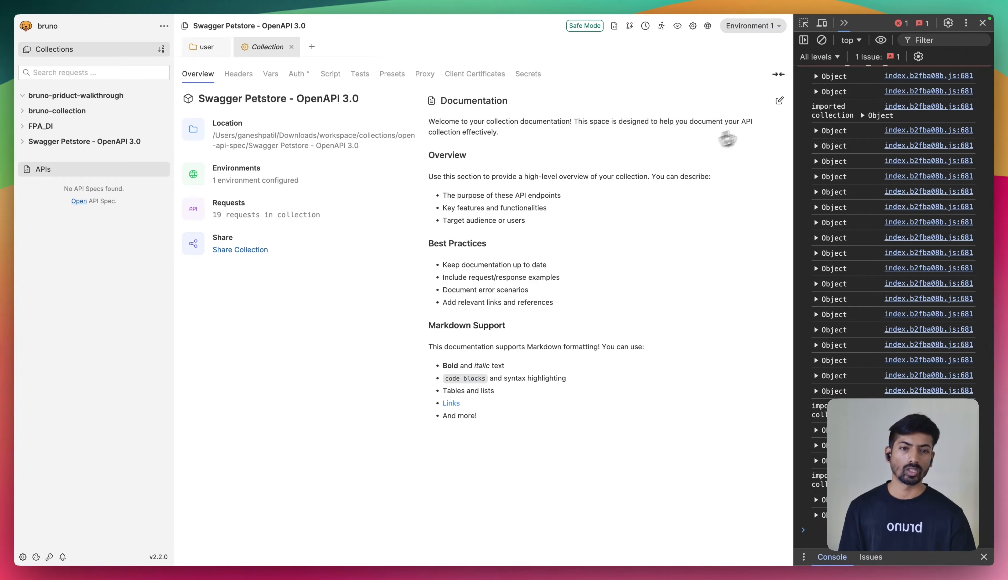
pyautogui.click(821, 40)
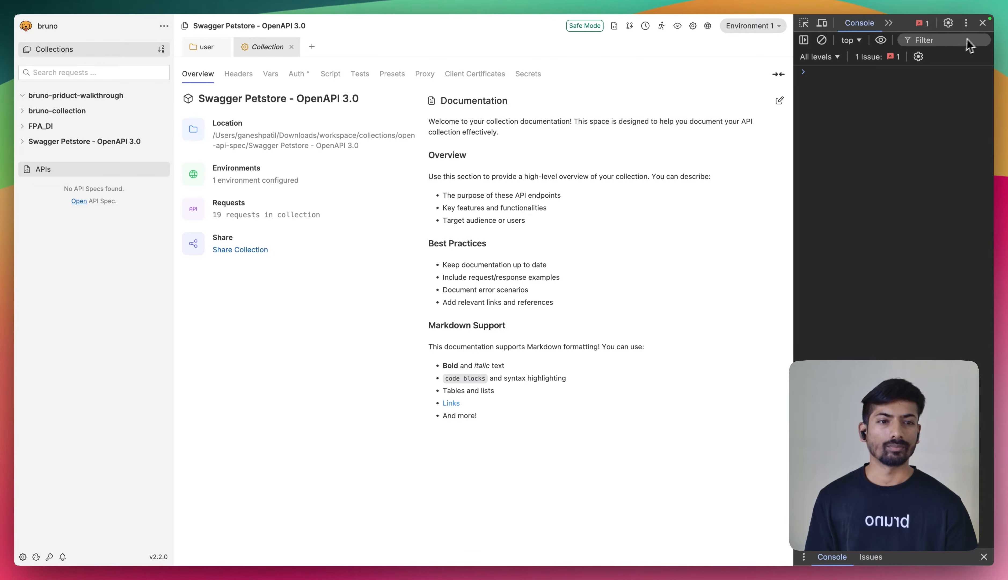
# Step: Dock the developer tools below the collection view and enlarge them, keeping the Console shown
pyautogui.click(967, 24)
pyautogui.click(957, 52)
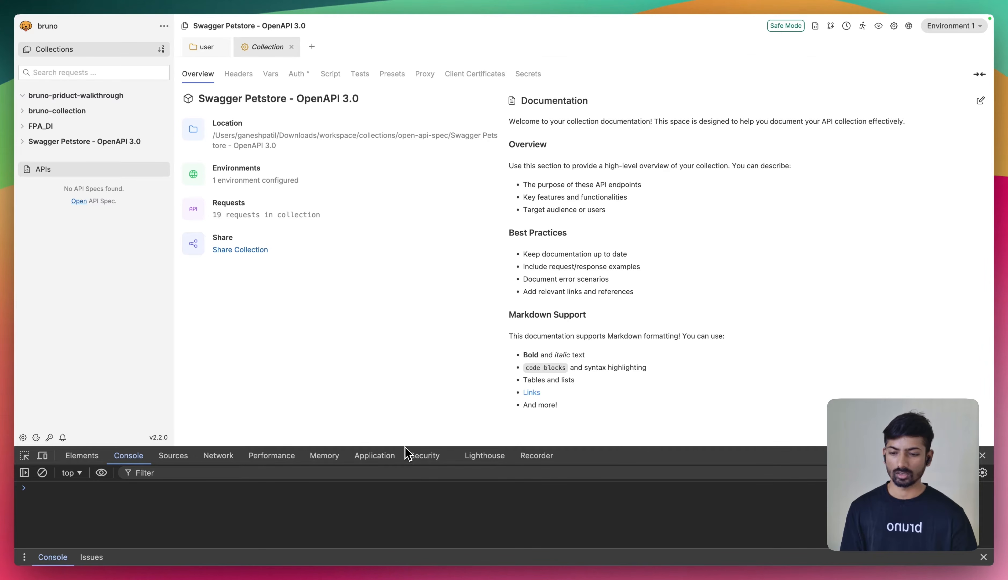
pyautogui.moveTo(406, 446); pyautogui.dragTo(405, 380)
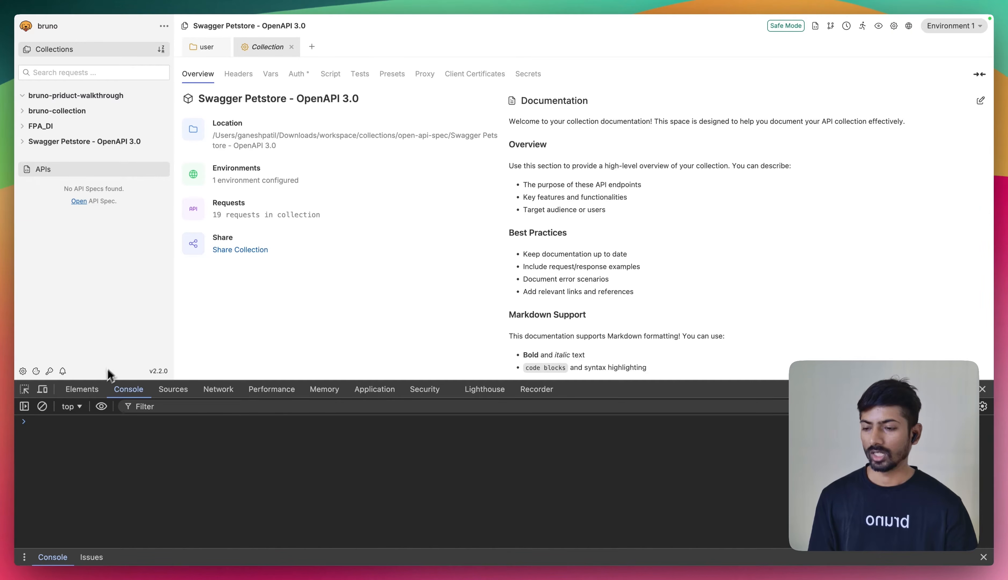
pyautogui.click(173, 389)
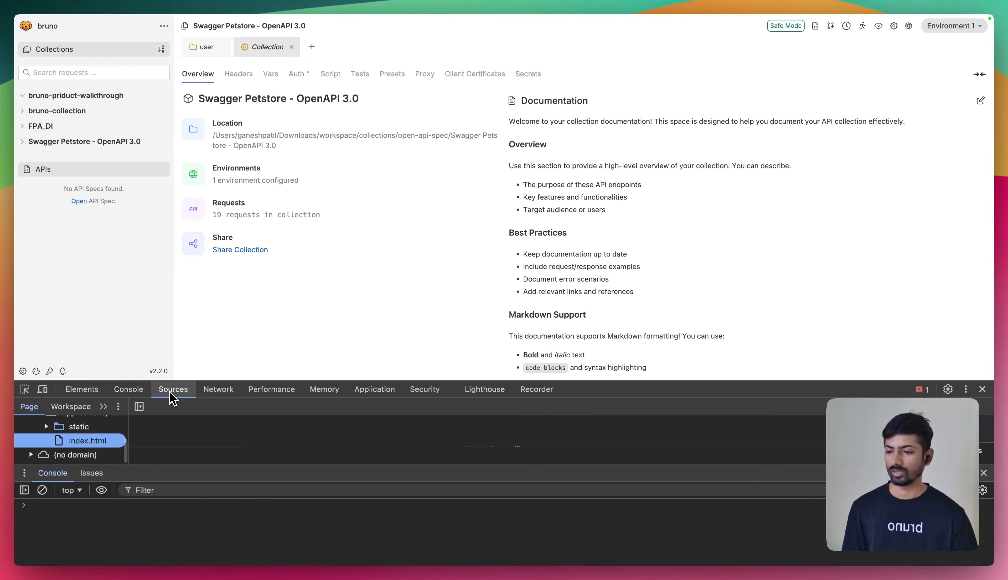
pyautogui.click(128, 389)
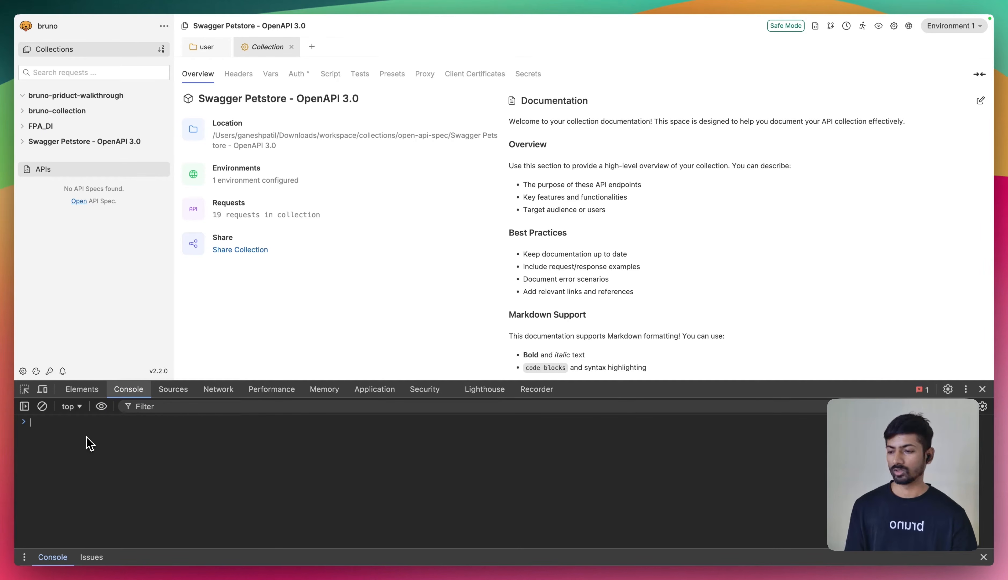
# Step: Open the echo-bruno request in bruno-collection and examine its Assert, Tests and Script sections
pyautogui.click(71, 113)
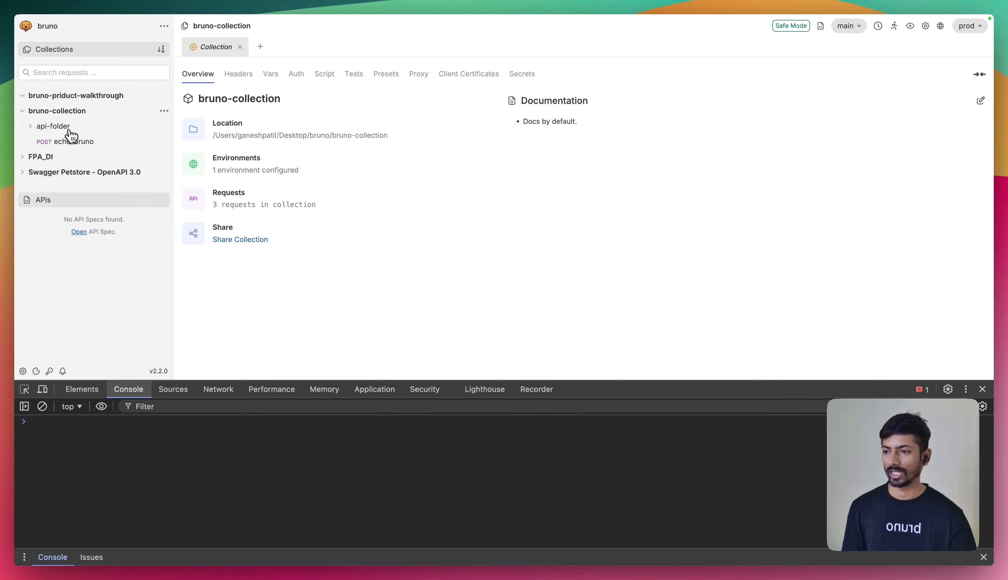
pyautogui.click(70, 140)
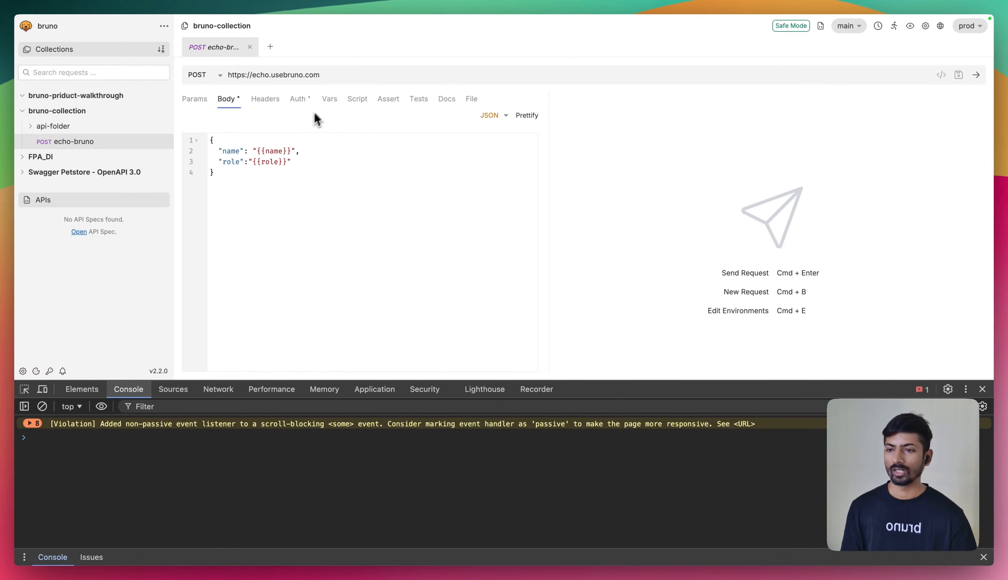
pyautogui.click(387, 106)
pyautogui.click(428, 103)
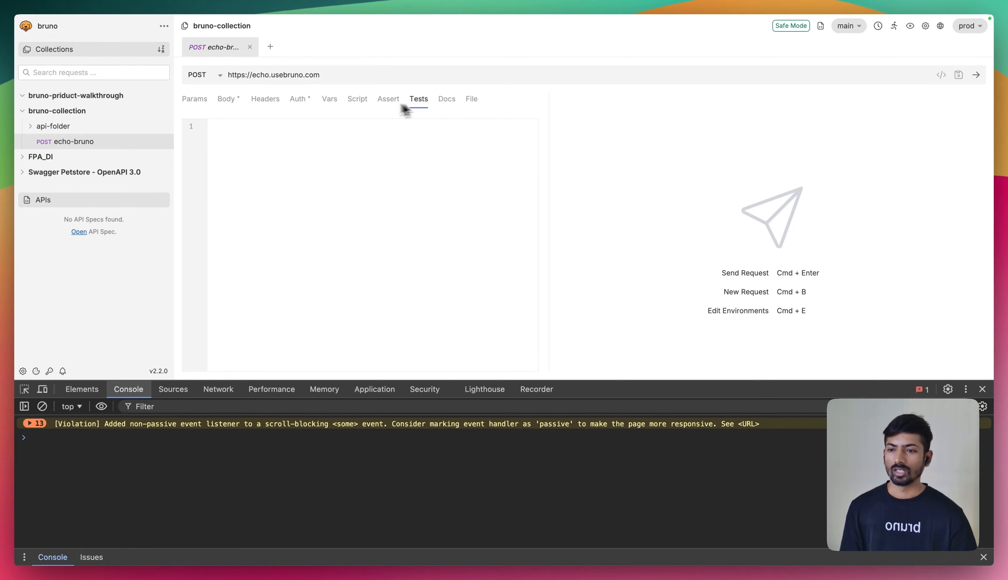
pyautogui.click(352, 104)
pyautogui.write('co')
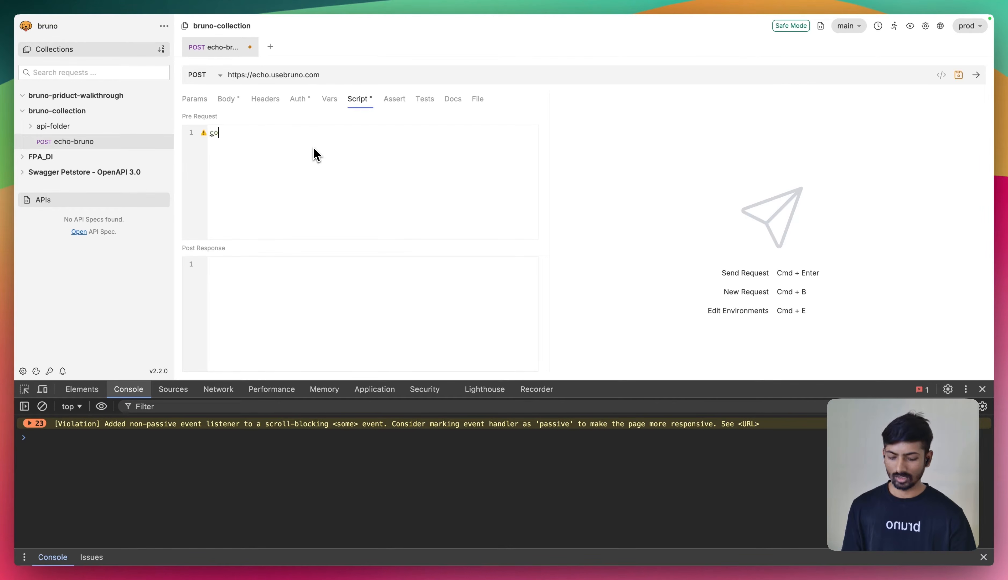
pyautogui.press('BackSpace')
pyautogui.press('BackSpace')
pyautogui.press('BackSpace')
pyautogui.press('BackSpace')
pyautogui.press('BackSpace')
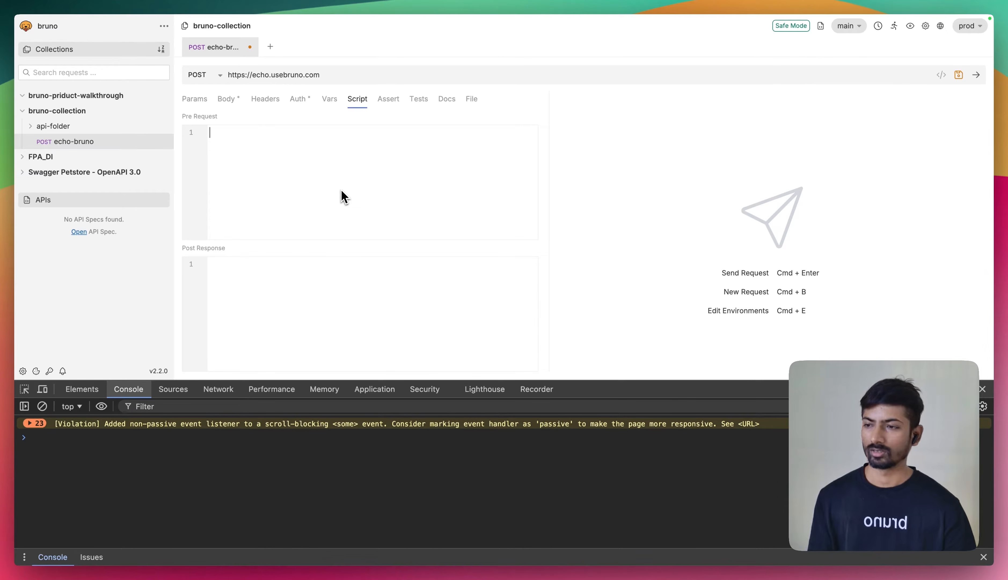
pyautogui.press('super+s')
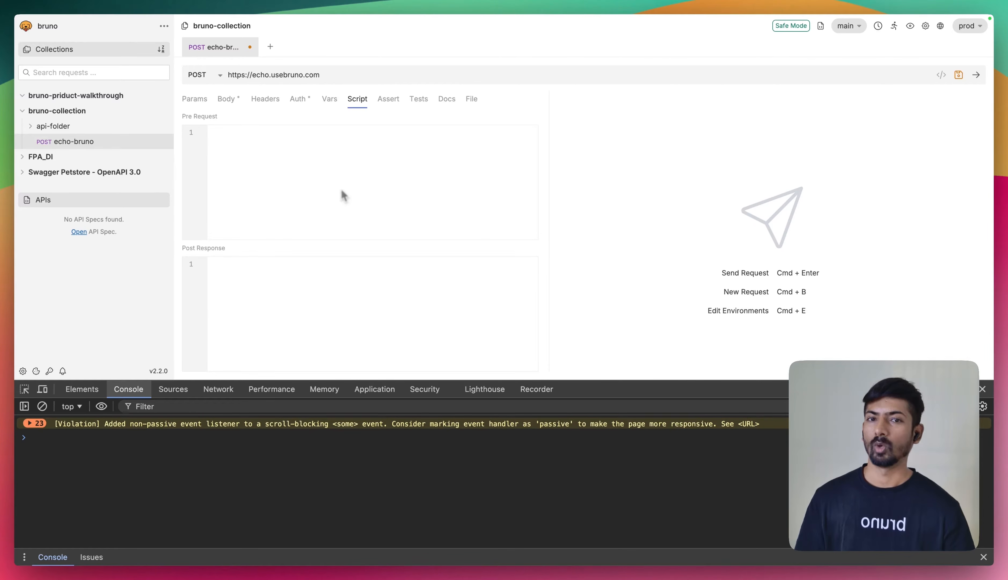
# Step: Close the Chrome developer tools and open the JWT Decoder in Bruno Dev Tools
pyautogui.click(983, 389)
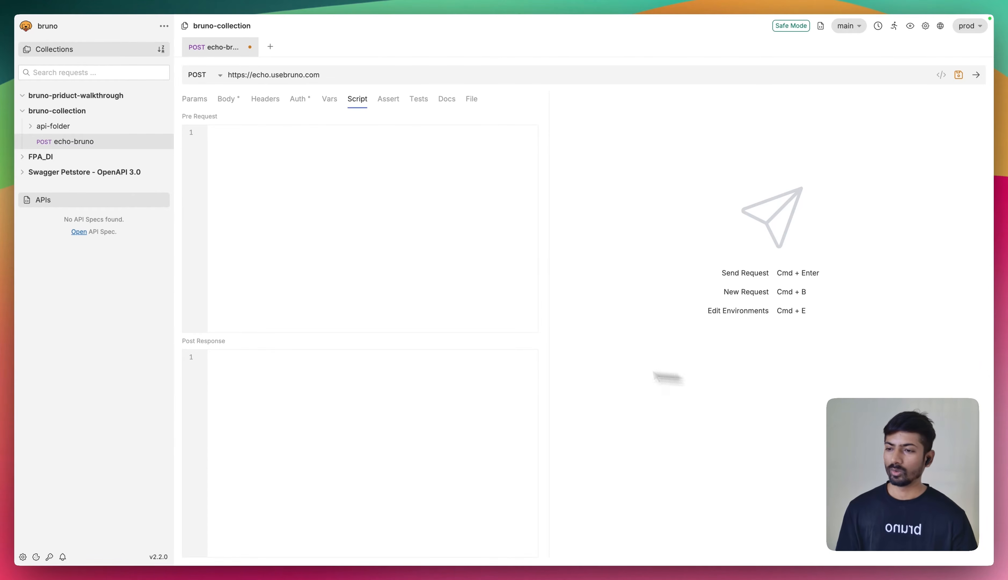
pyautogui.click(164, 27)
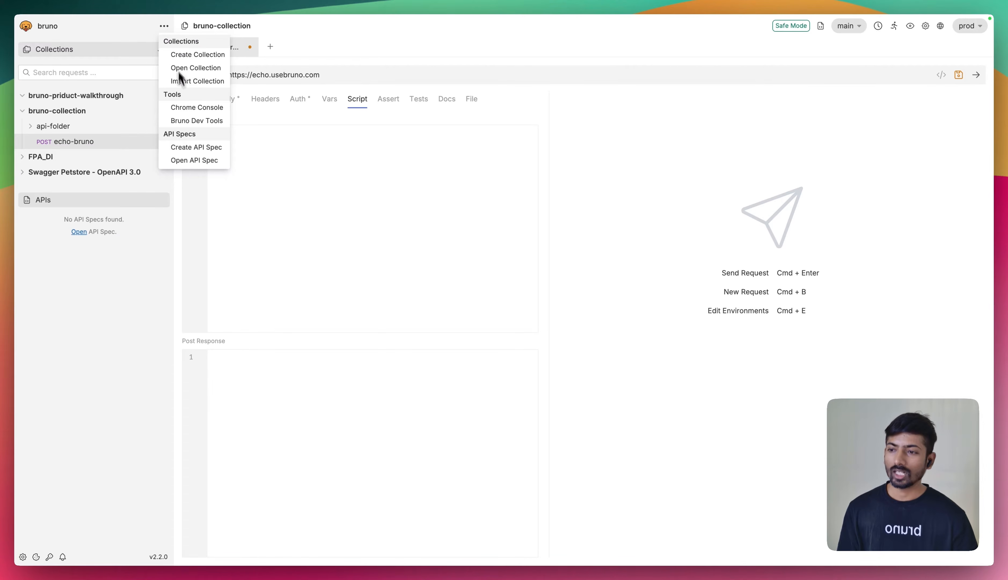
pyautogui.click(190, 124)
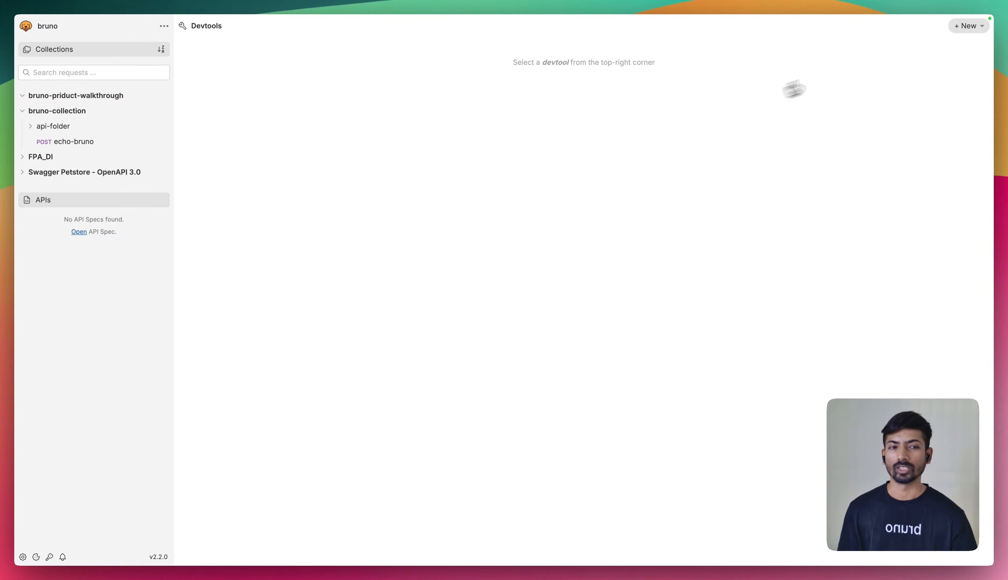
pyautogui.click(964, 28)
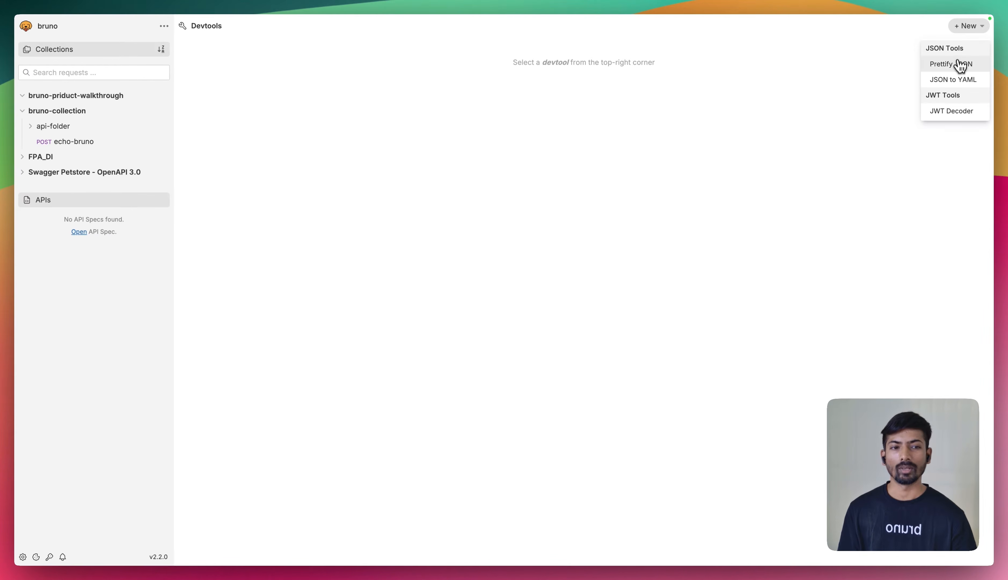
pyautogui.click(963, 114)
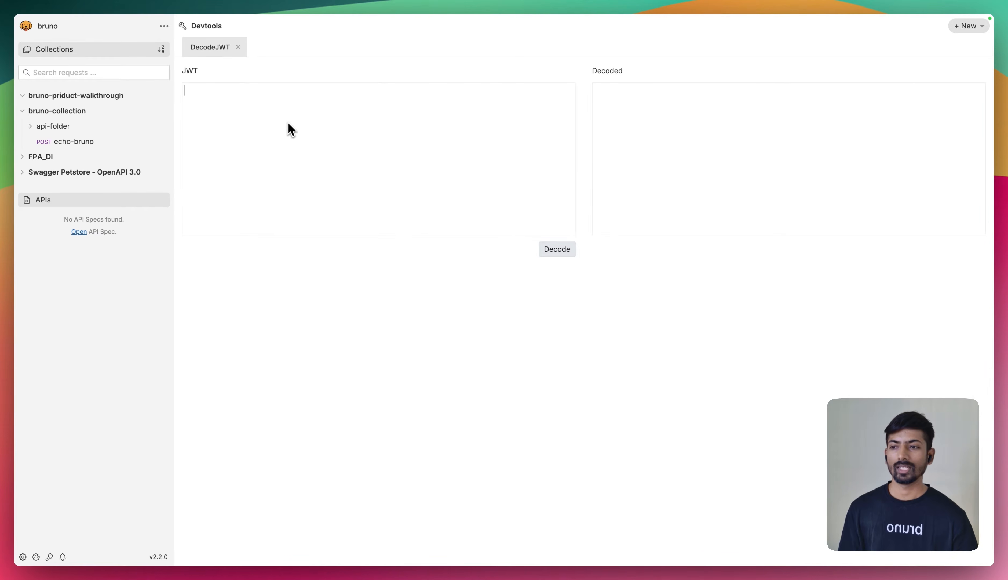
# Step: Enter placeholder text in the decoder's JWT field and clear it again
pyautogui.click(320, 118)
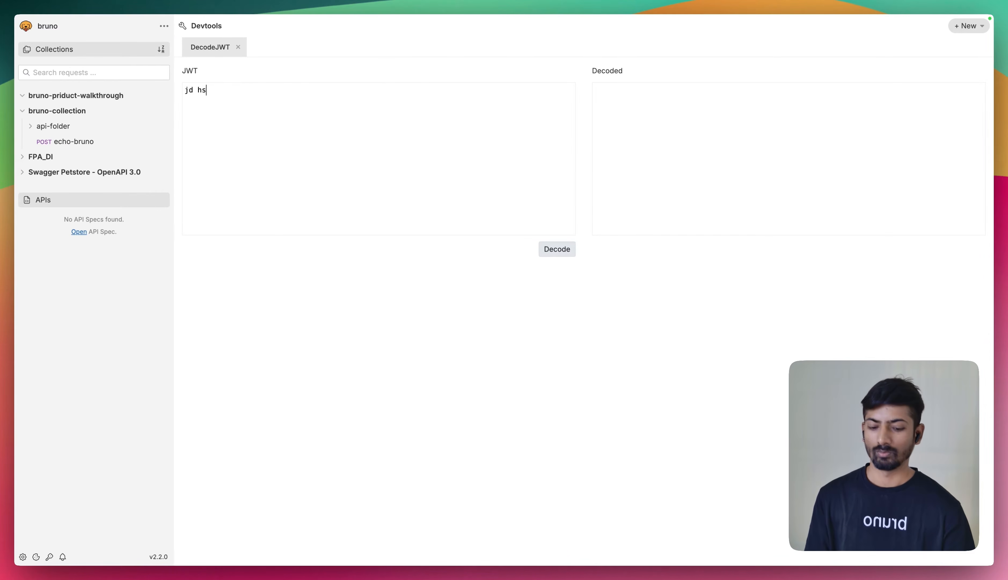
pyautogui.write('sb vhsbhvds')
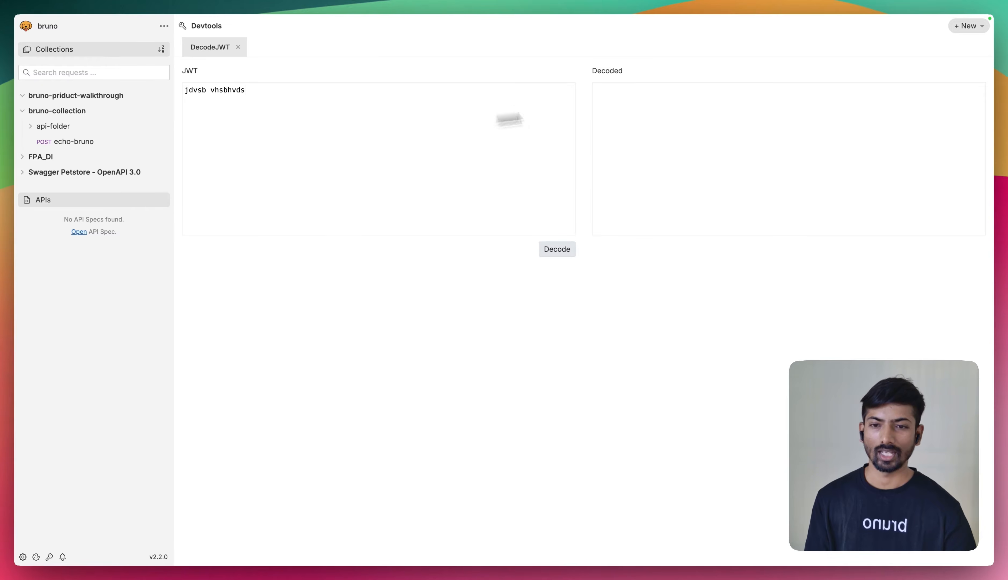
pyautogui.click(664, 92)
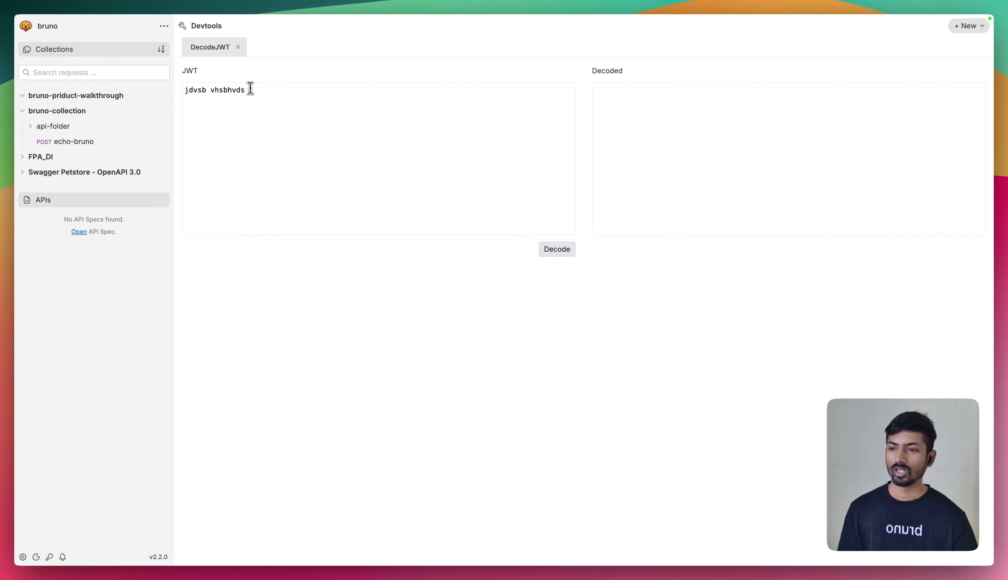
pyautogui.moveTo(251, 89); pyautogui.dragTo(104, 88)
pyautogui.press('BackSpace')
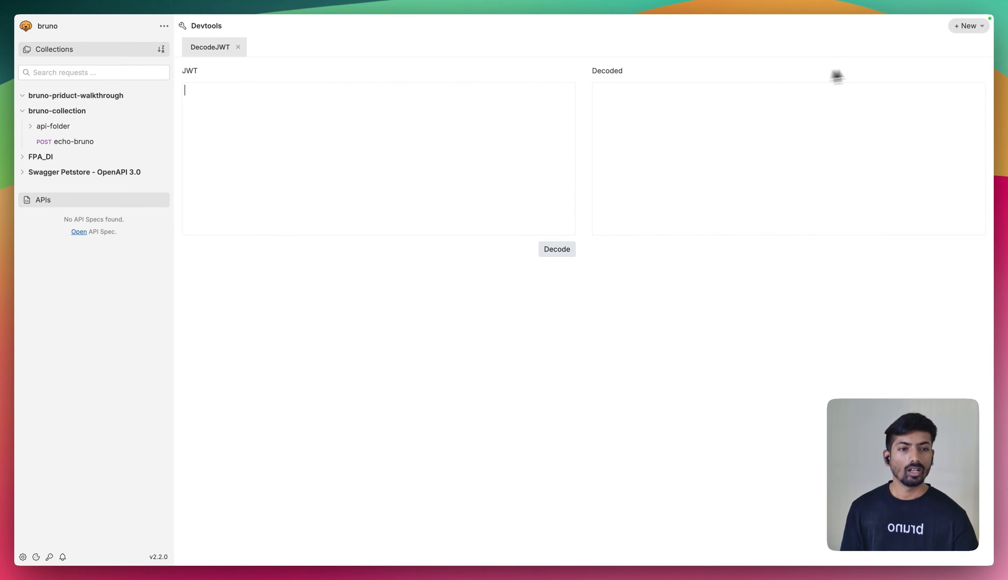
# Step: Open the Prettify JSON and JSON to YAML dev tools to view their input and output areas
pyautogui.click(969, 32)
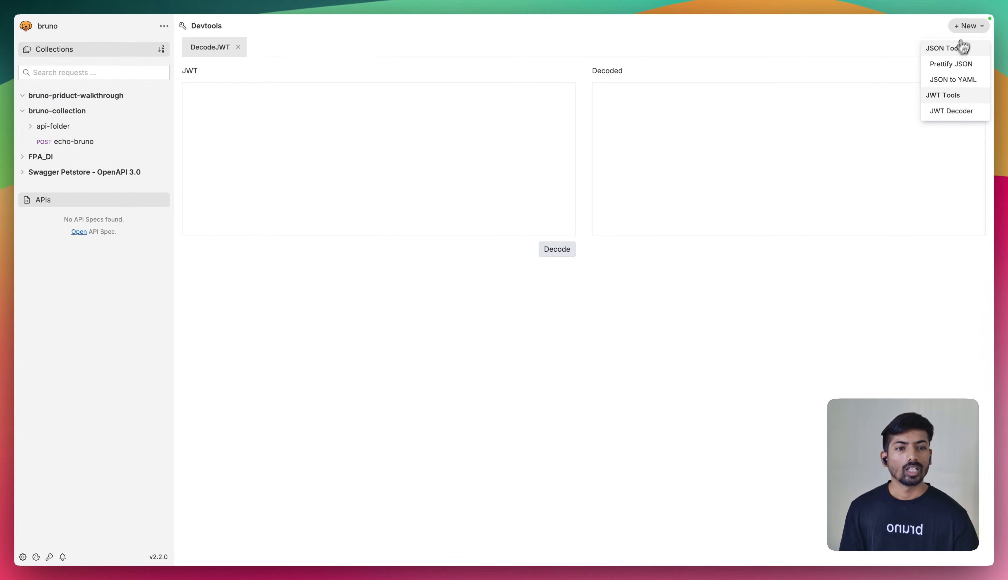
pyautogui.click(948, 65)
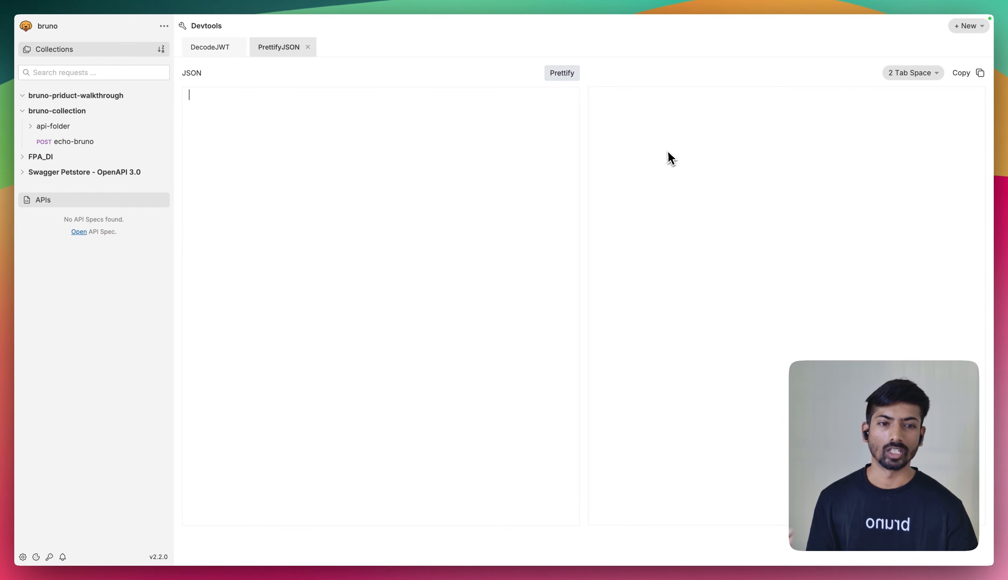
pyautogui.click(970, 28)
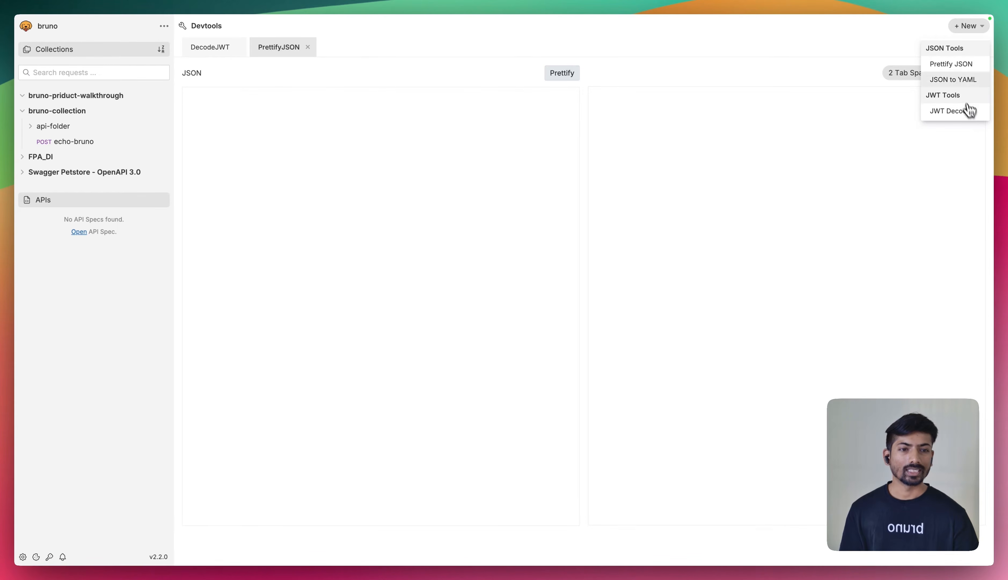
pyautogui.click(954, 79)
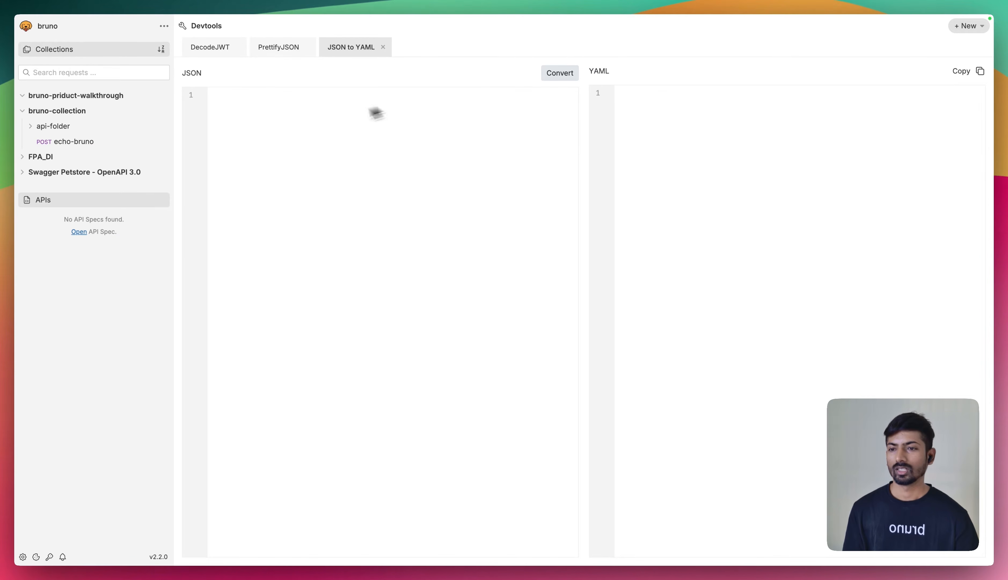
pyautogui.click(322, 124)
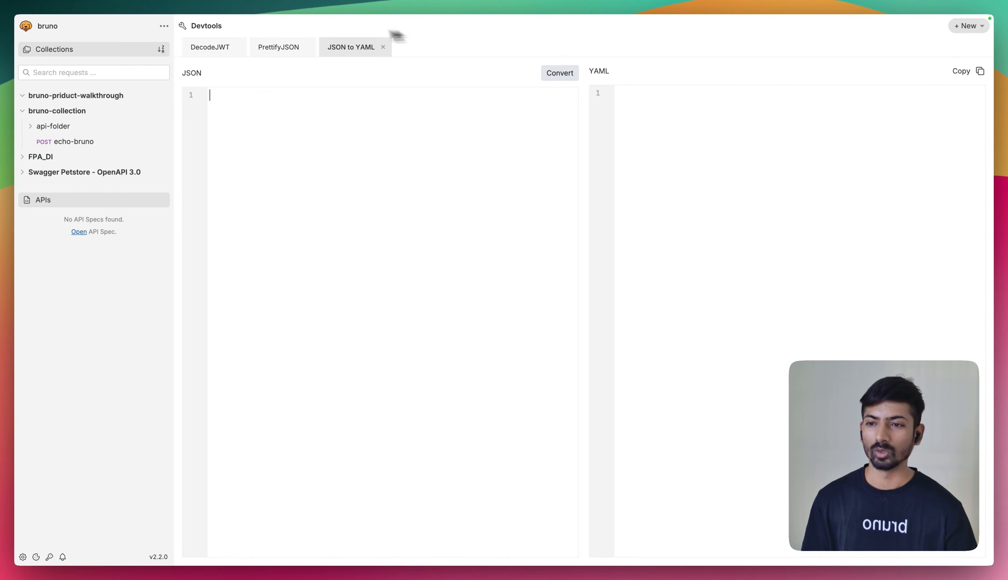
# Step: Close the JSON to YAML, PrettifyJSON and DecodeJWT tools
pyautogui.click(383, 47)
pyautogui.click(309, 47)
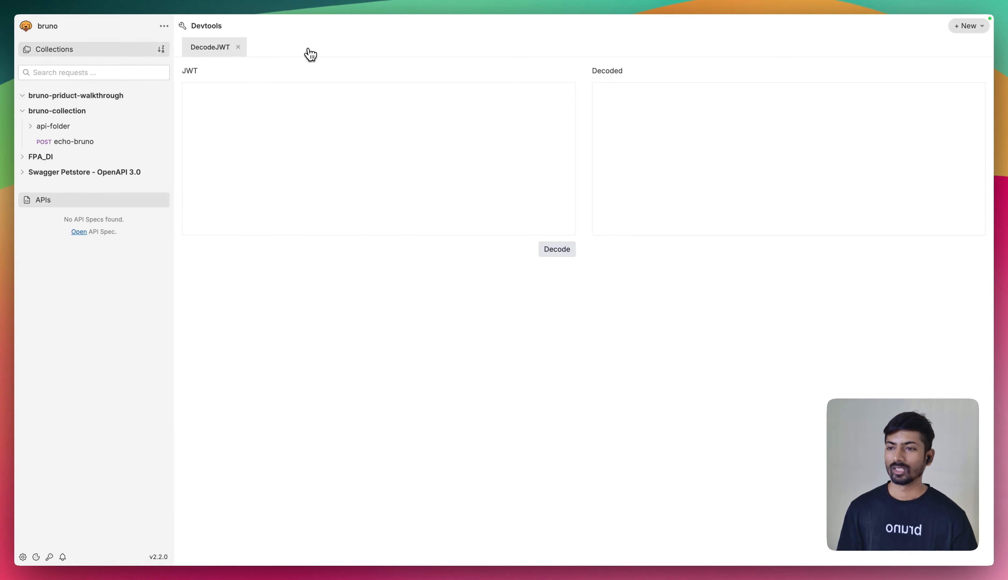
pyautogui.click(239, 47)
# Step: Create a blank API spec named sample in the open-api-spec folder
pyautogui.click(164, 26)
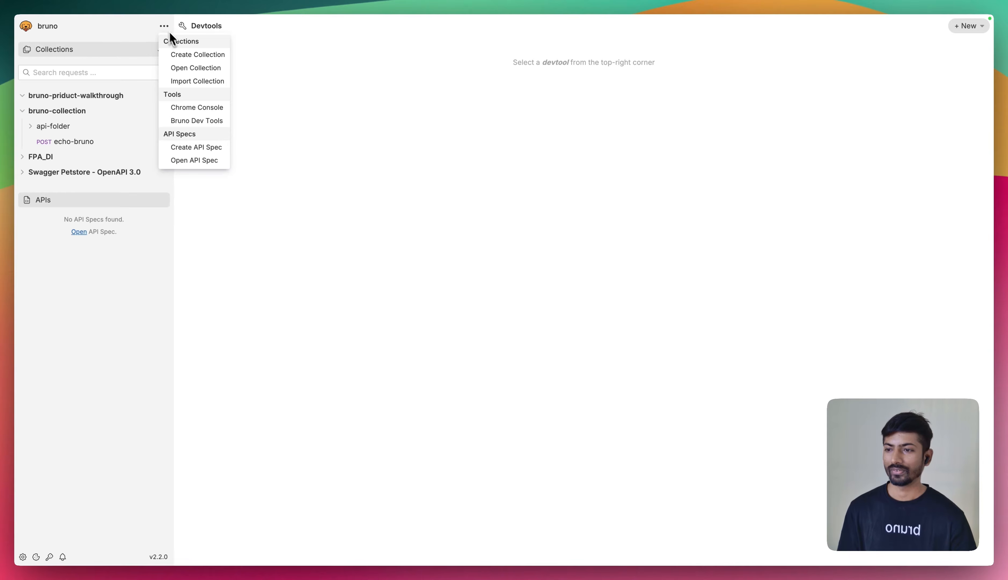
pyautogui.click(195, 152)
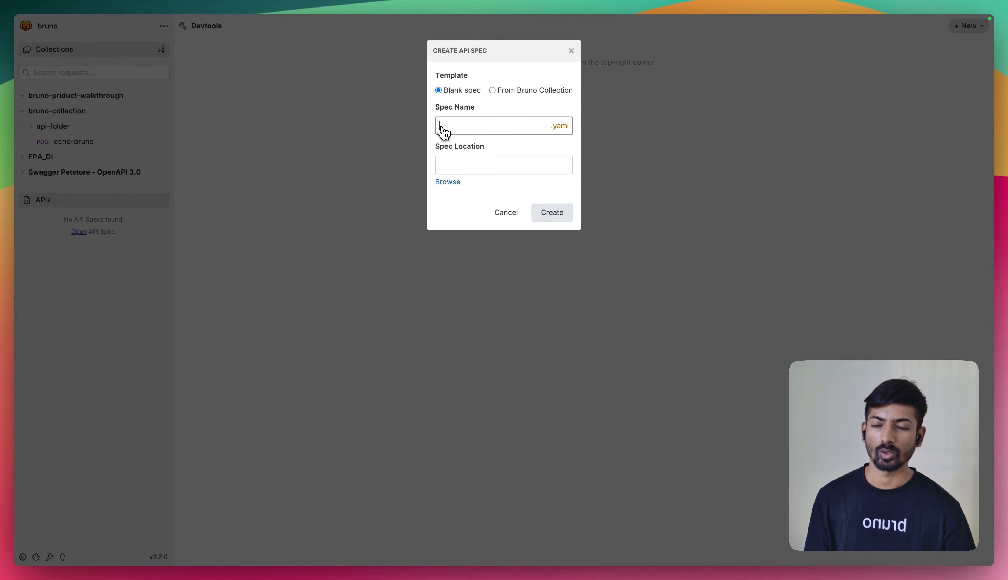
pyautogui.write('m')
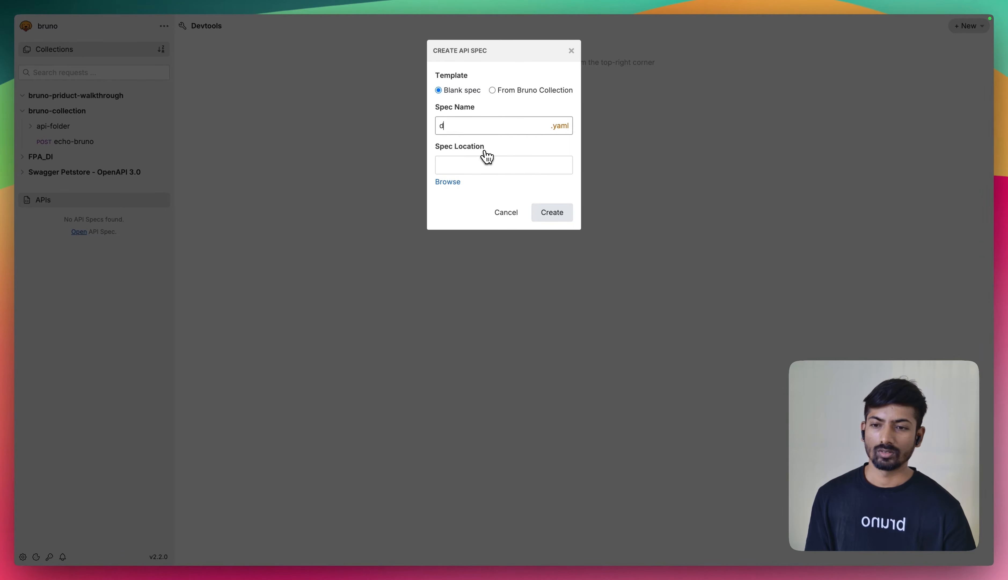
pyautogui.press('BackSpace')
pyautogui.write('samp')
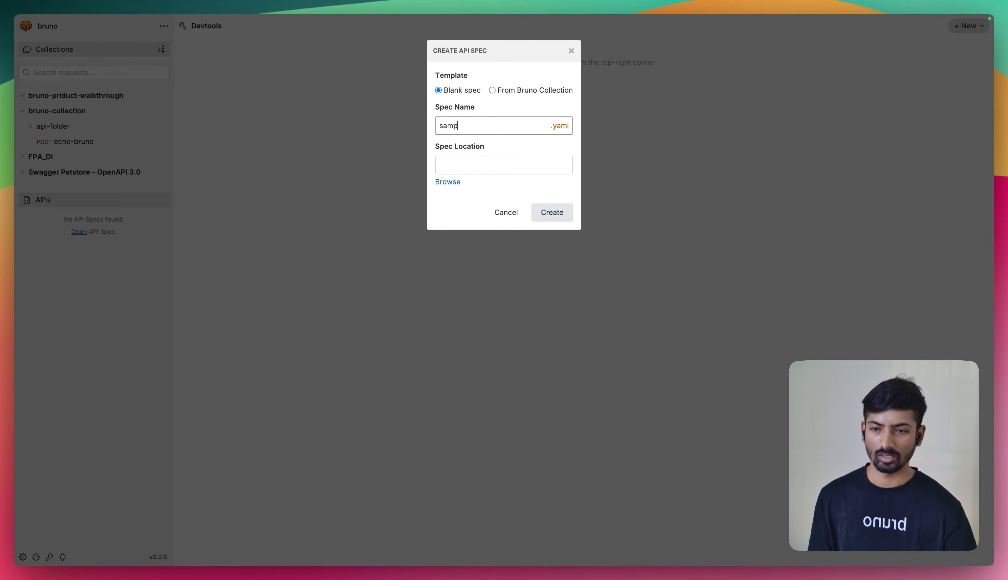
pyautogui.write('le')
pyautogui.click(443, 182)
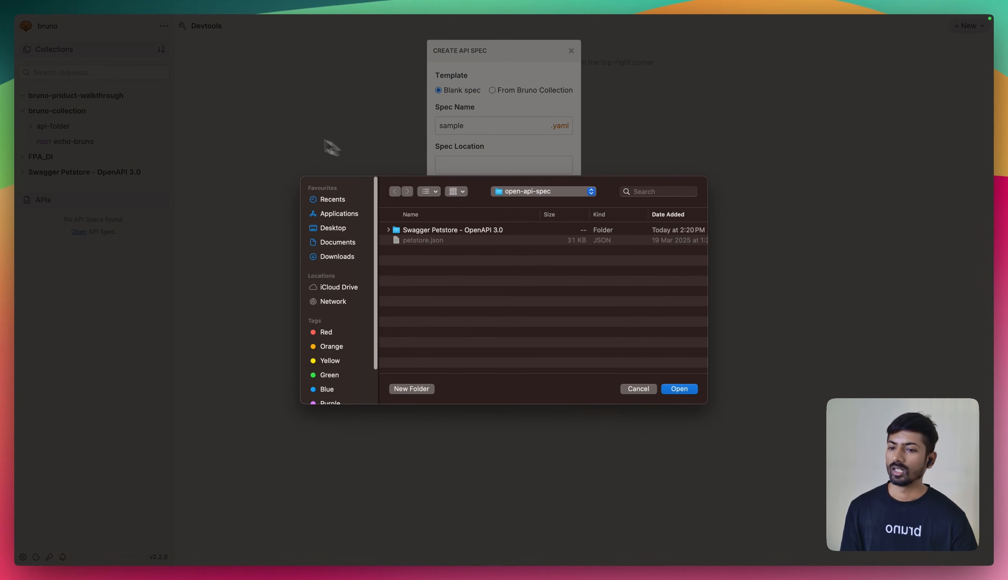
pyautogui.click(686, 387)
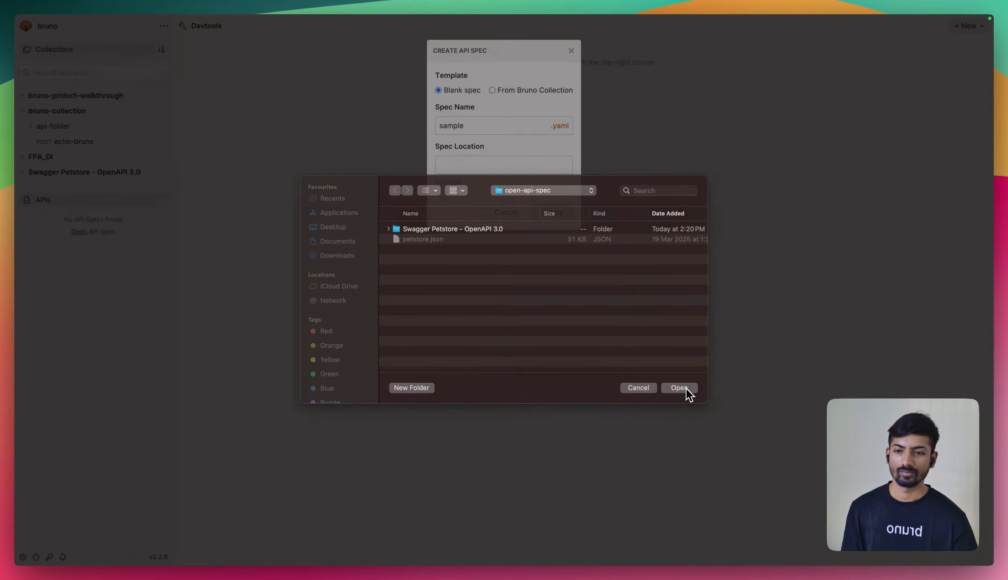
pyautogui.click(546, 214)
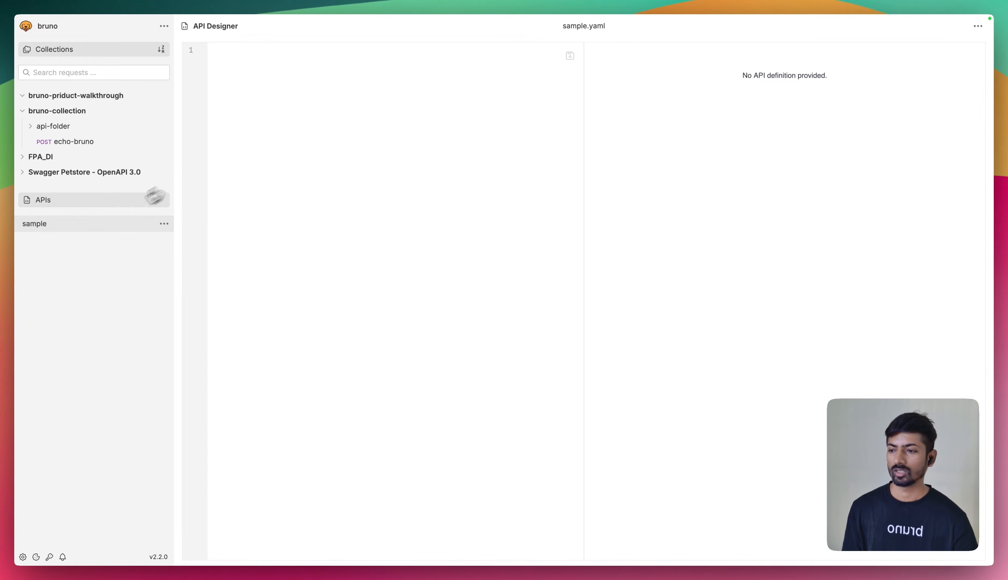
# Step: Write "open api 3.0" and a "name:" line in sample.yaml, and delete all of the text
pyautogui.click(280, 74)
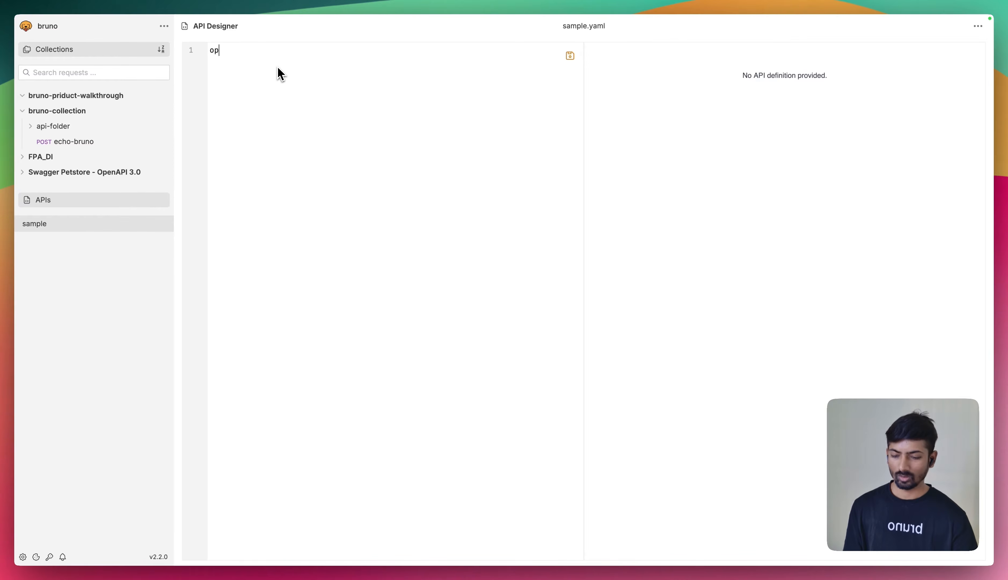
pyautogui.write('open api 3.0')
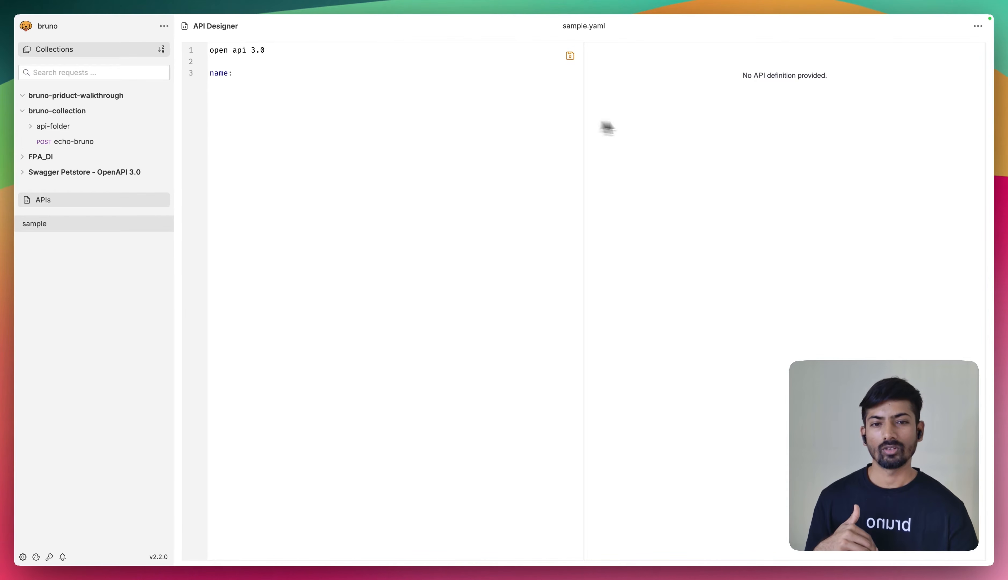
pyautogui.press('super+a')
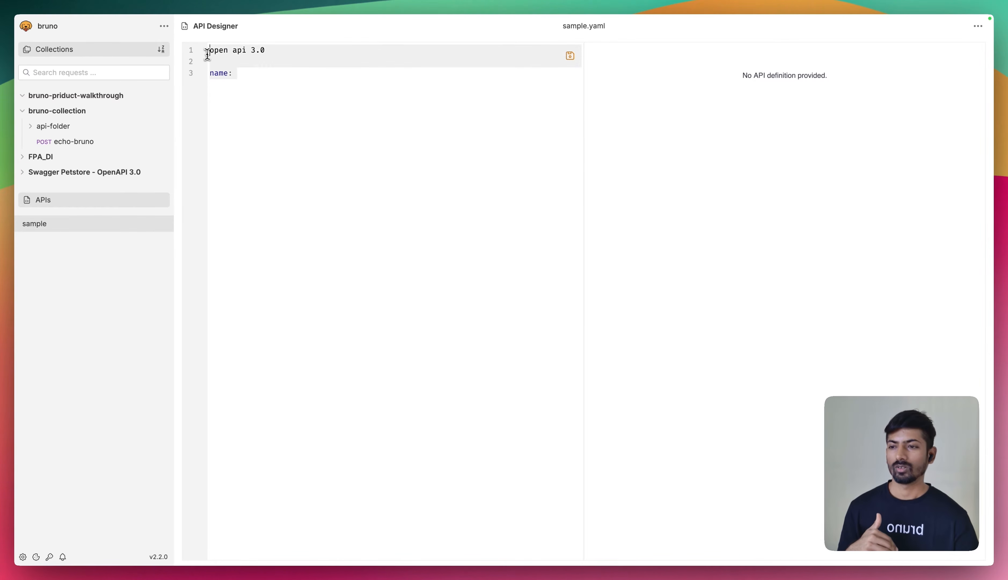
pyautogui.press('BackSpace')
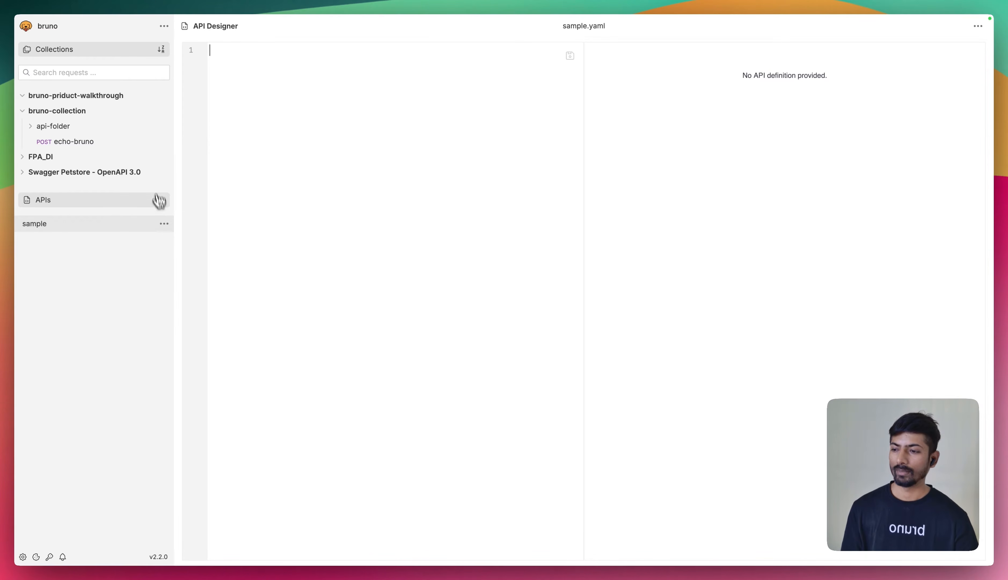
# Step: Close the sample API spec and confirm its removal from the APIs list
pyautogui.click(164, 224)
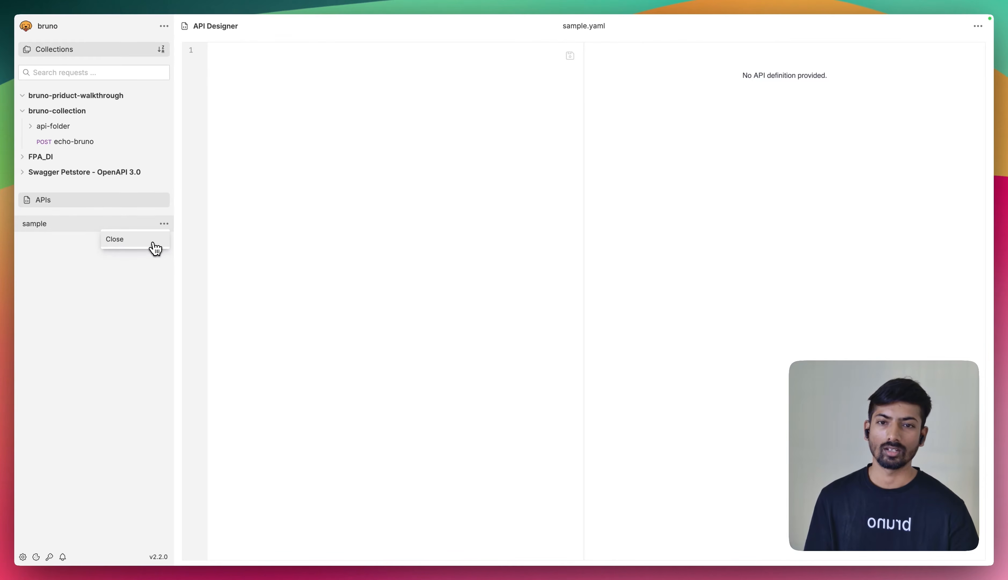
pyautogui.click(115, 243)
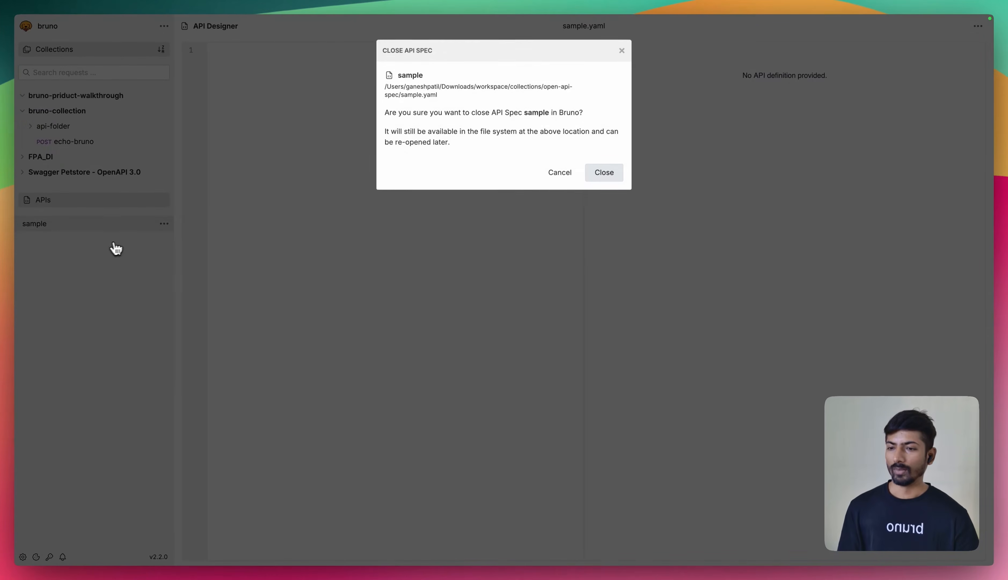
pyautogui.click(604, 173)
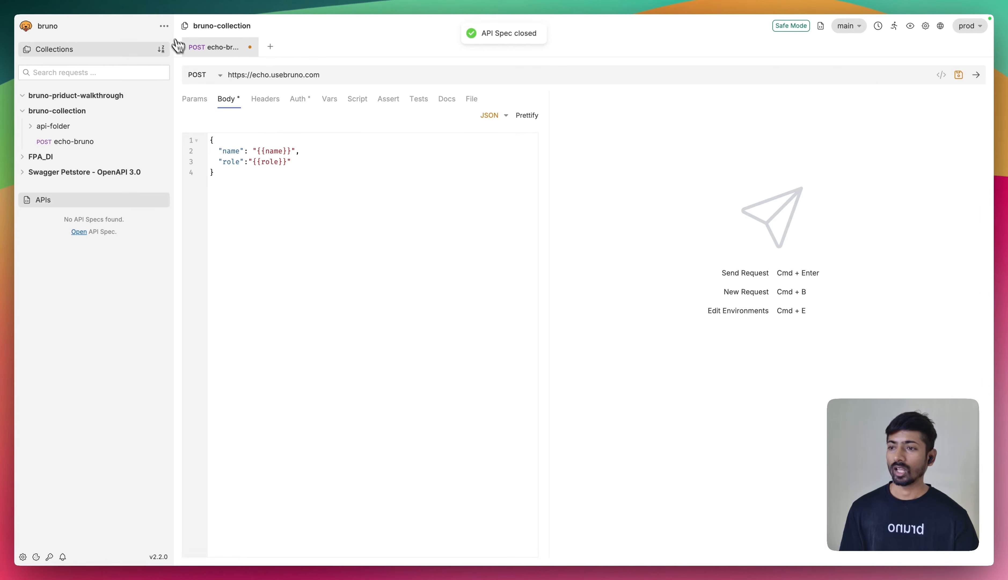
# Step: Open petstore.json from the open-api-spec folder as an API spec
pyautogui.click(164, 26)
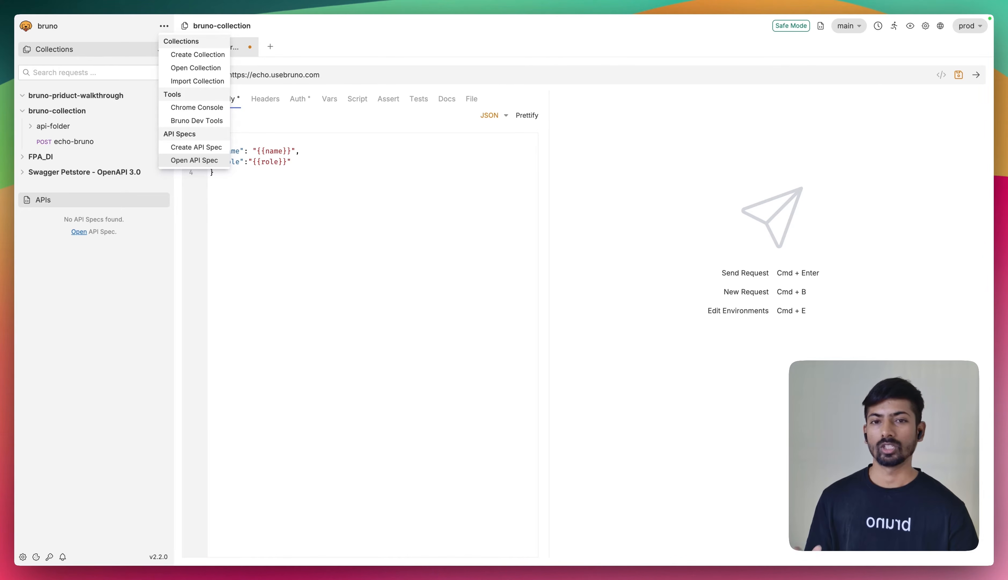
pyautogui.click(194, 160)
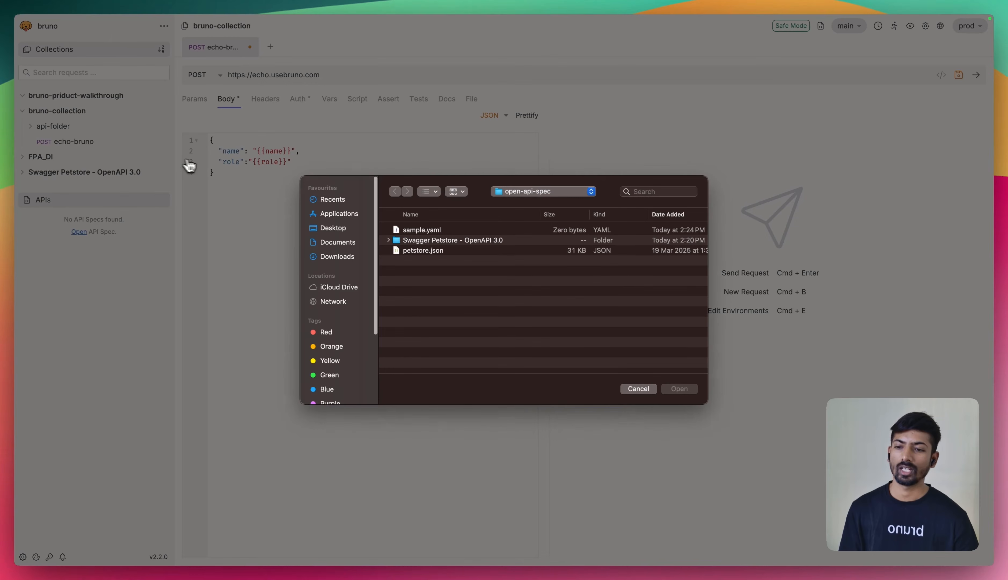
pyautogui.click(412, 239)
pyautogui.click(416, 250)
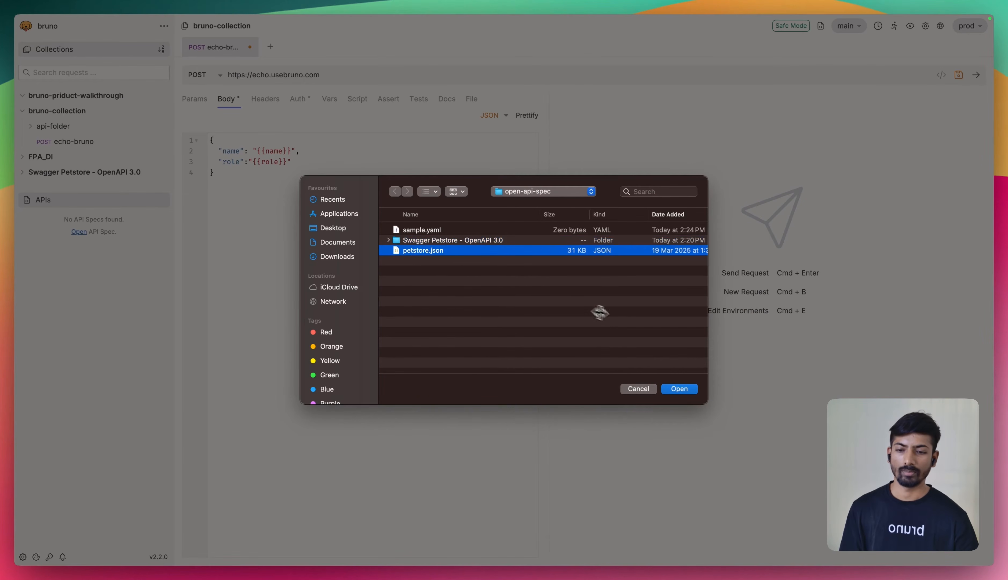
pyautogui.click(679, 388)
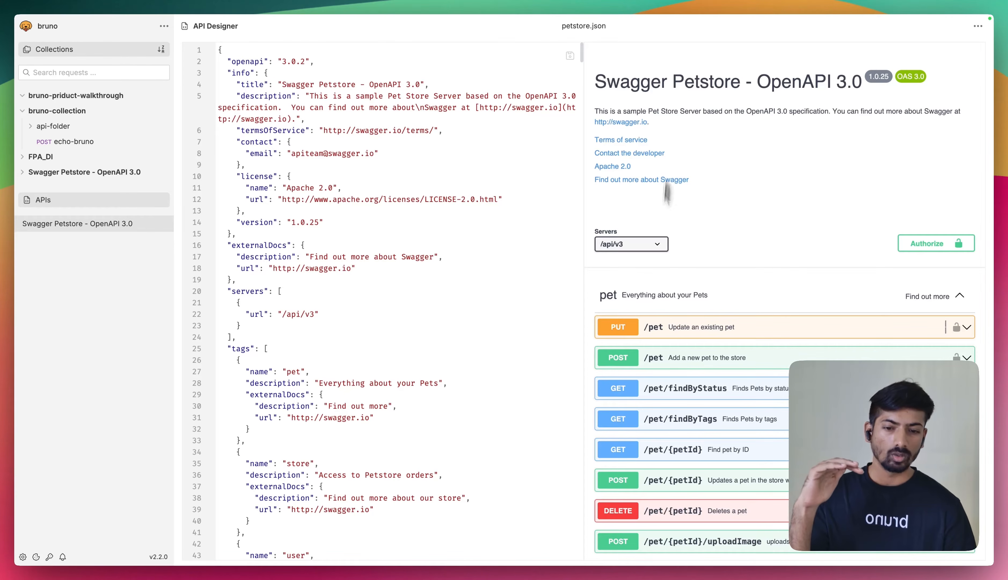
# Step: Examine the pet and store endpoints in the petstore.json preview, expanding and collapsing the PUT /pet operation
pyautogui.scroll(-2, 658, 342)
pyautogui.click(701, 294)
pyautogui.scroll(-1, 703, 294)
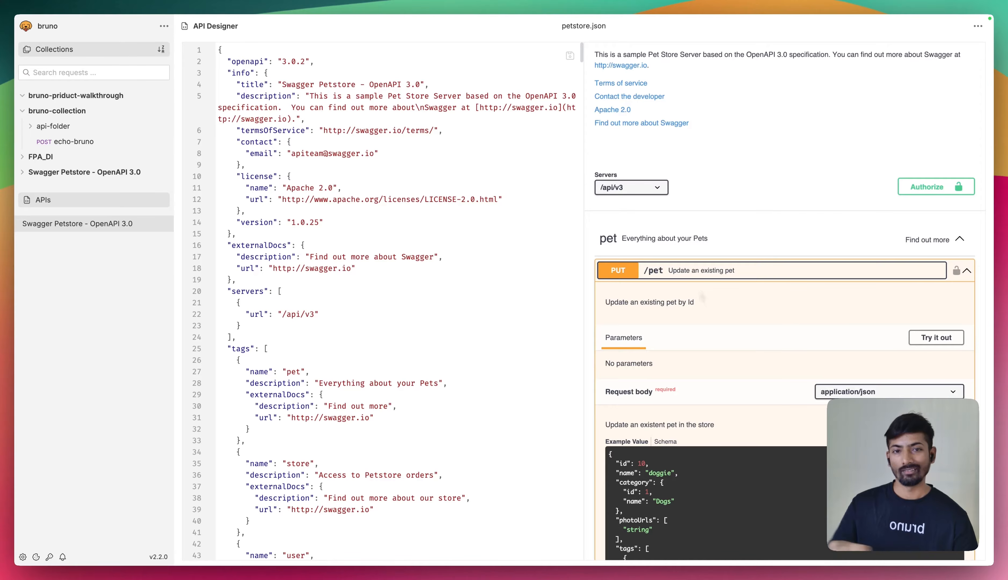
pyautogui.scroll(-1, 700, 292)
pyautogui.click(695, 251)
pyautogui.scroll(-5, 694, 254)
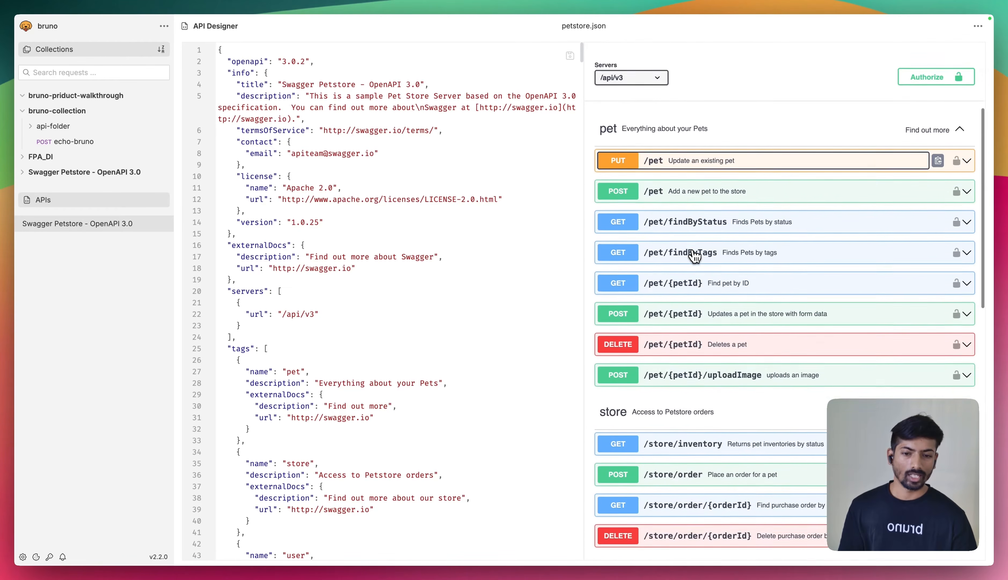
# Step: Inspect the POST /pet and GET /pet/findByStatus operations in the petstore.json preview by expanding and collapsing each one
pyautogui.click(680, 172)
pyautogui.click(675, 172)
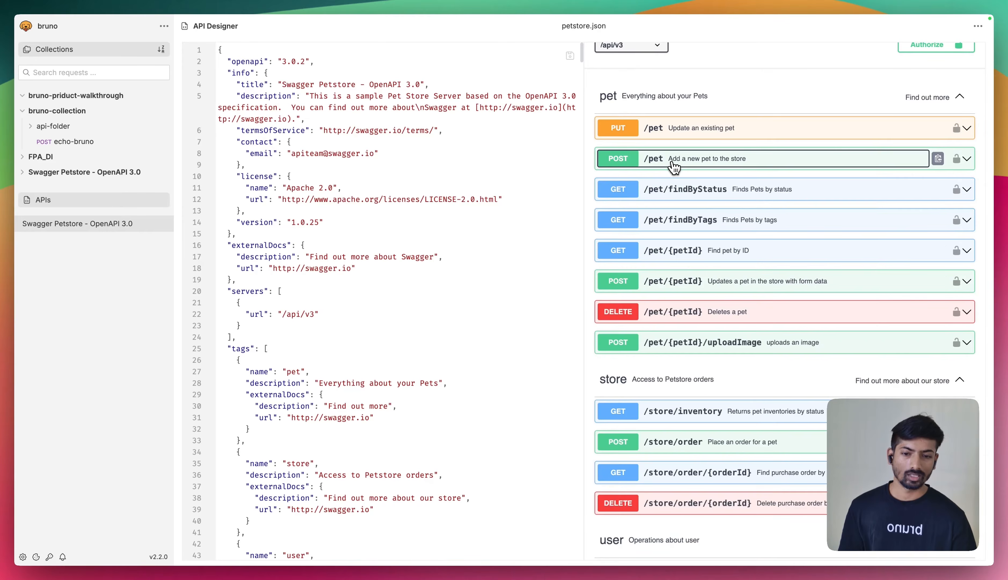
pyautogui.scroll(-2, 674, 170)
pyautogui.click(694, 164)
pyautogui.click(695, 164)
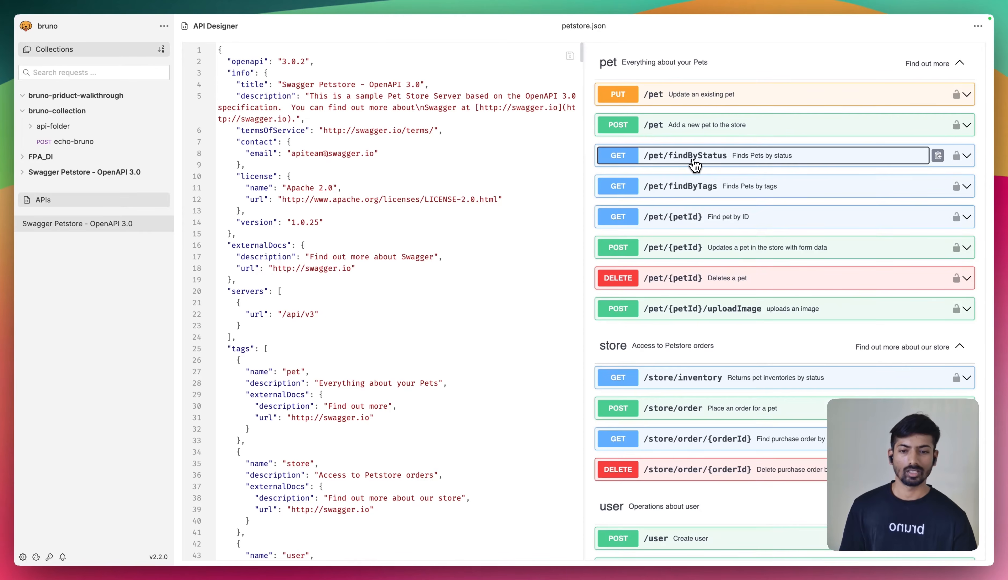
pyautogui.scroll(6, 687, 176)
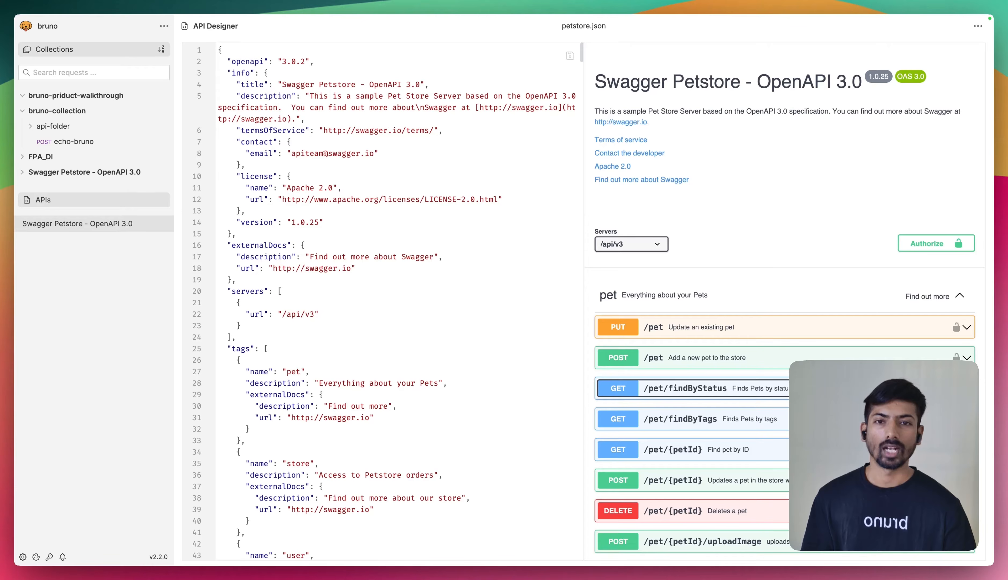
# Step: Examine the Schemas section of the petstore.json preview, expanding and collapsing the Customer and Address schemas
pyautogui.scroll(-20, 732, 209)
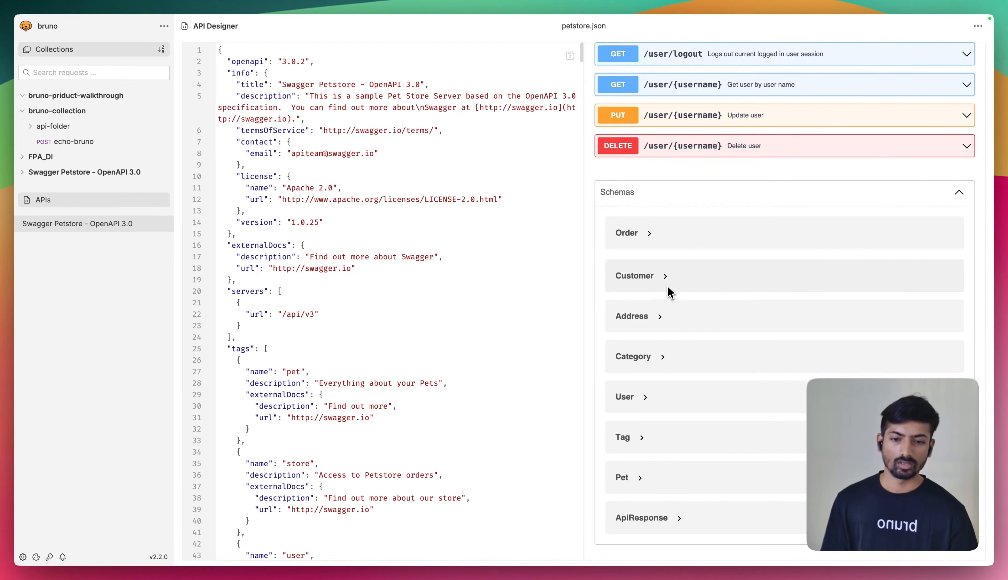
pyautogui.click(666, 288)
pyautogui.scroll(-1, 663, 348)
pyautogui.click(635, 262)
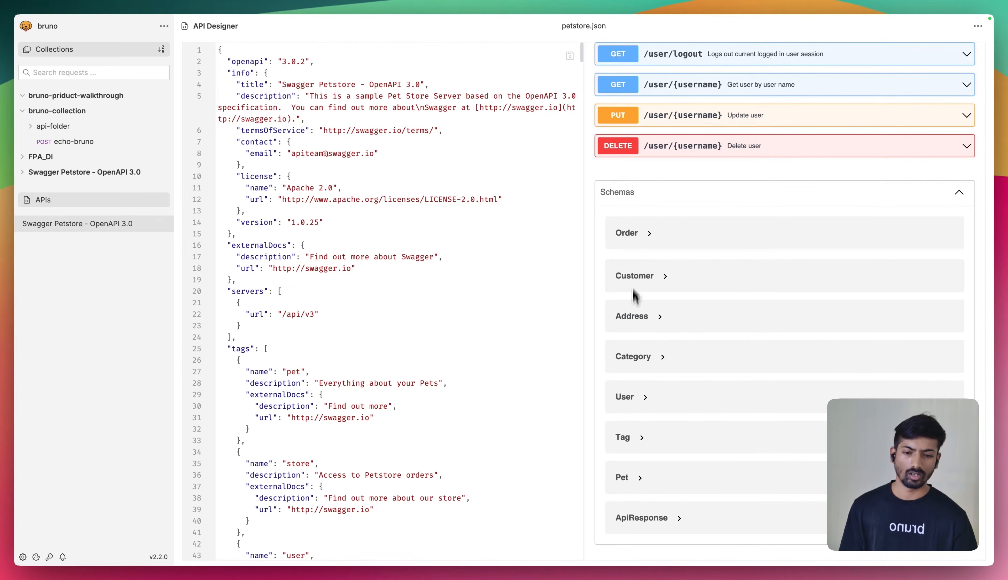
pyautogui.click(634, 323)
pyautogui.click(633, 325)
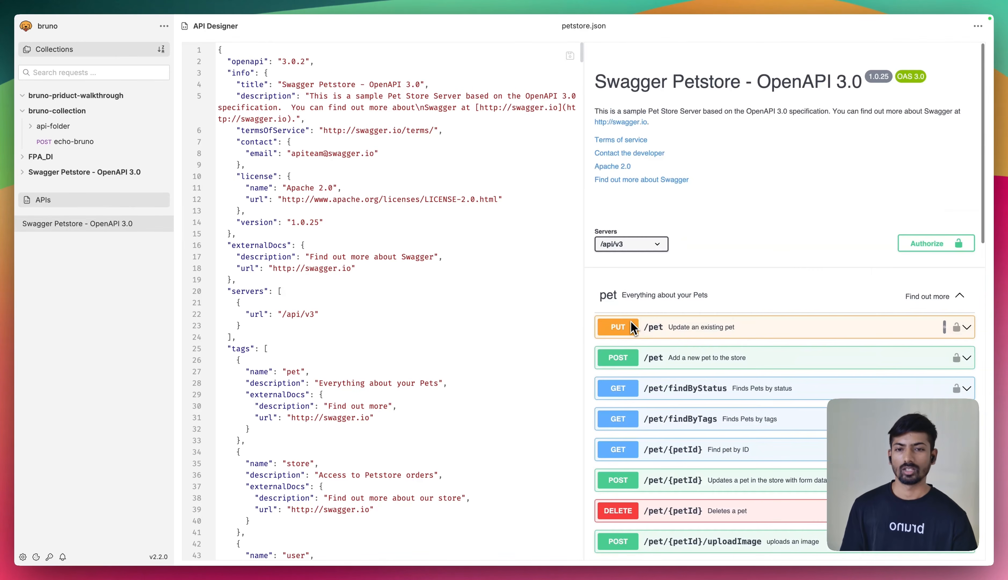
# Step: Close the Swagger Petstore - OpenAPI 3.0 API spec and confirm its removal from the APIs list
pyautogui.click(164, 224)
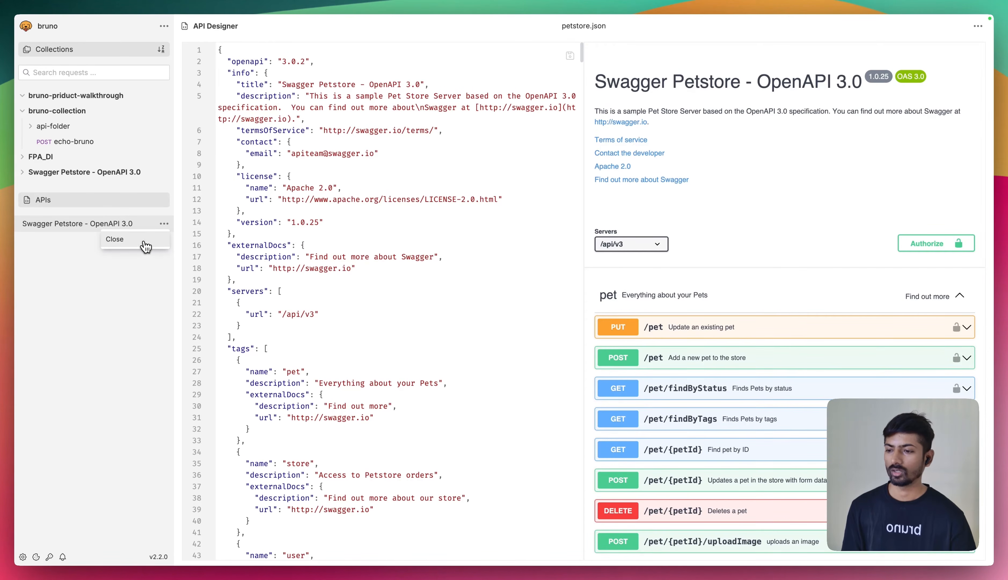
pyautogui.click(107, 240)
pyautogui.click(602, 183)
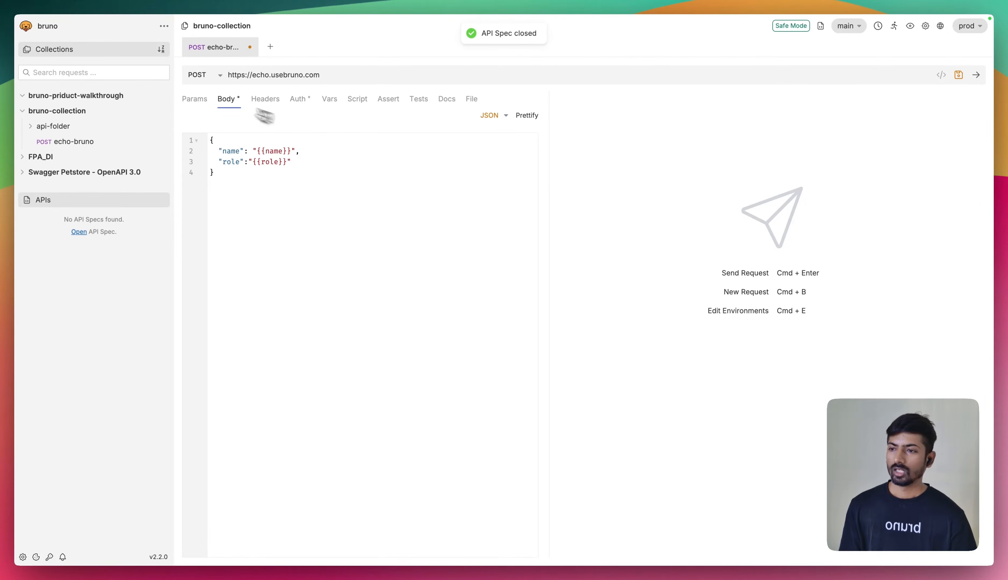
# Step: Review the collection types available for import and close the import dialog without importing anything
pyautogui.click(164, 27)
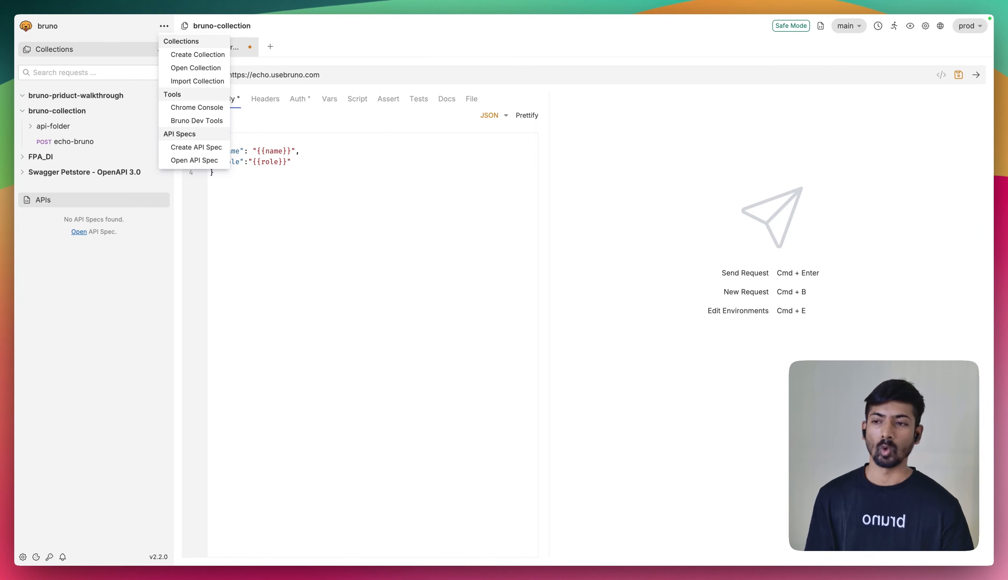
pyautogui.click(206, 82)
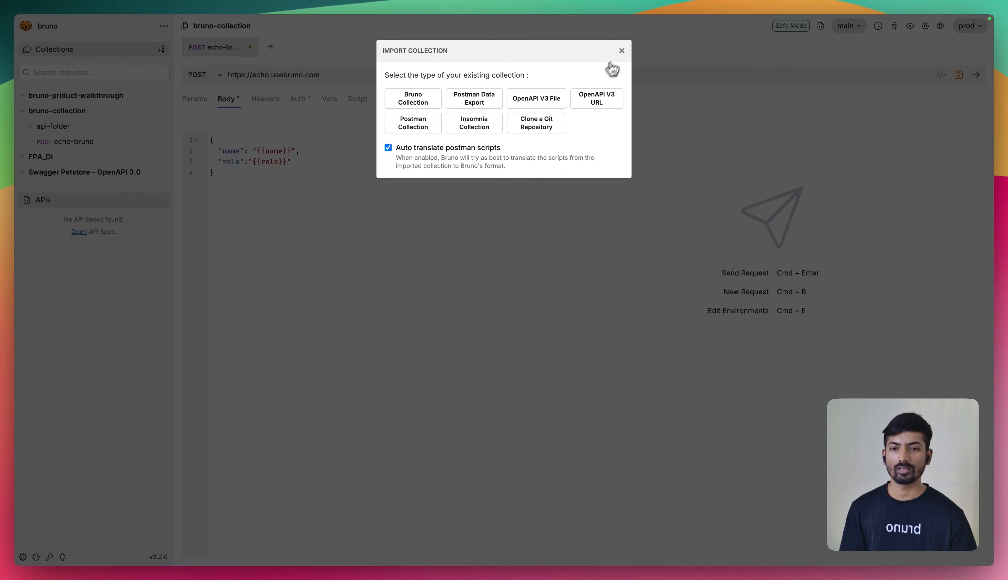
pyautogui.click(621, 51)
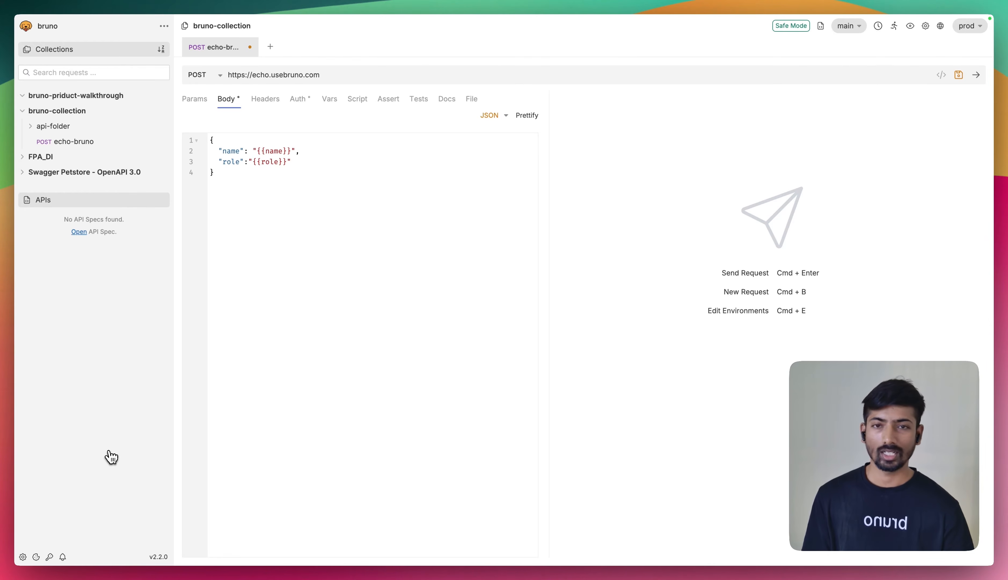
# Step: Sort the collections alphabetically and switch them to reverse alphabetical order
pyautogui.click(162, 49)
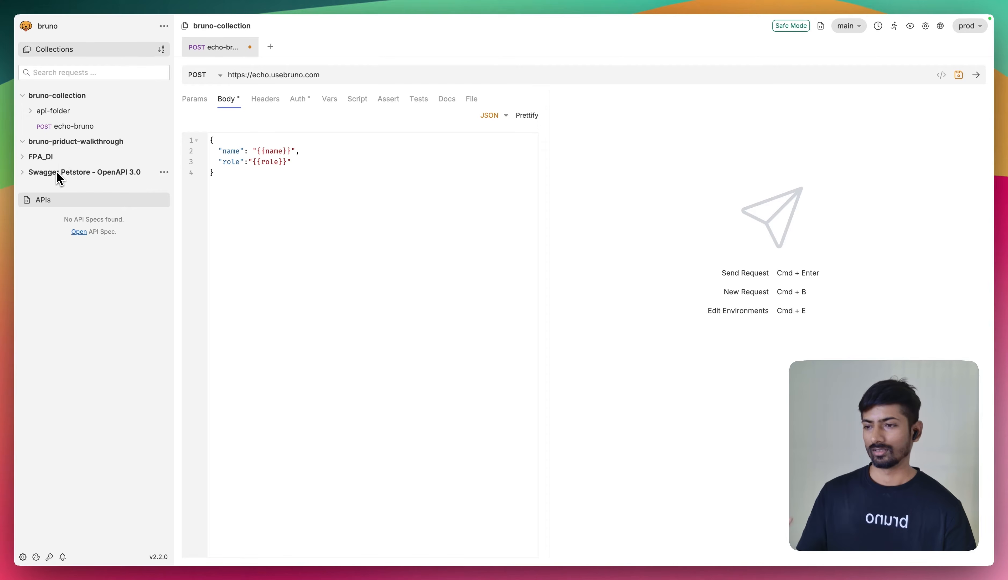
pyautogui.click(162, 49)
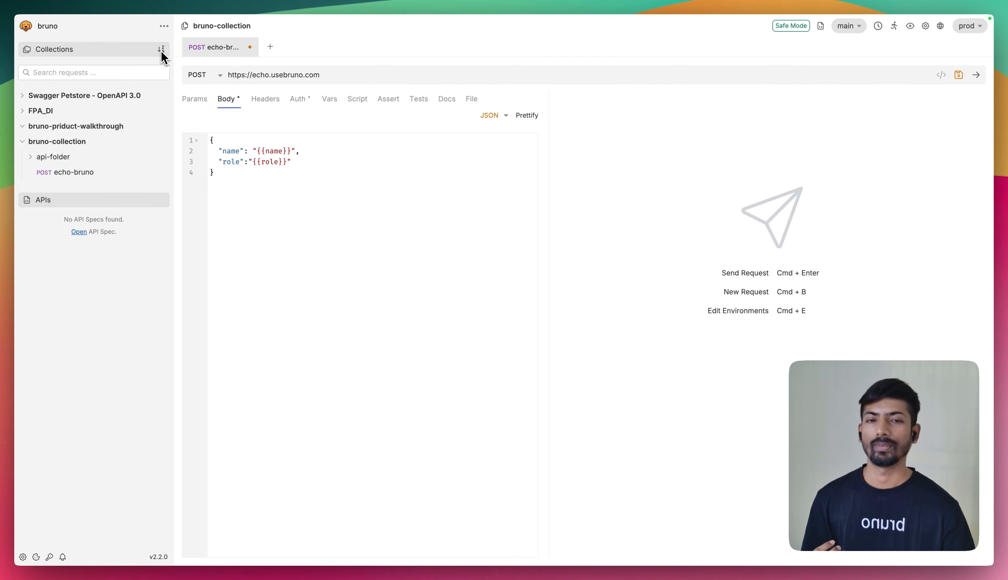
# Step: Search the requests for "bruno" and clear the search
pyautogui.click(96, 75)
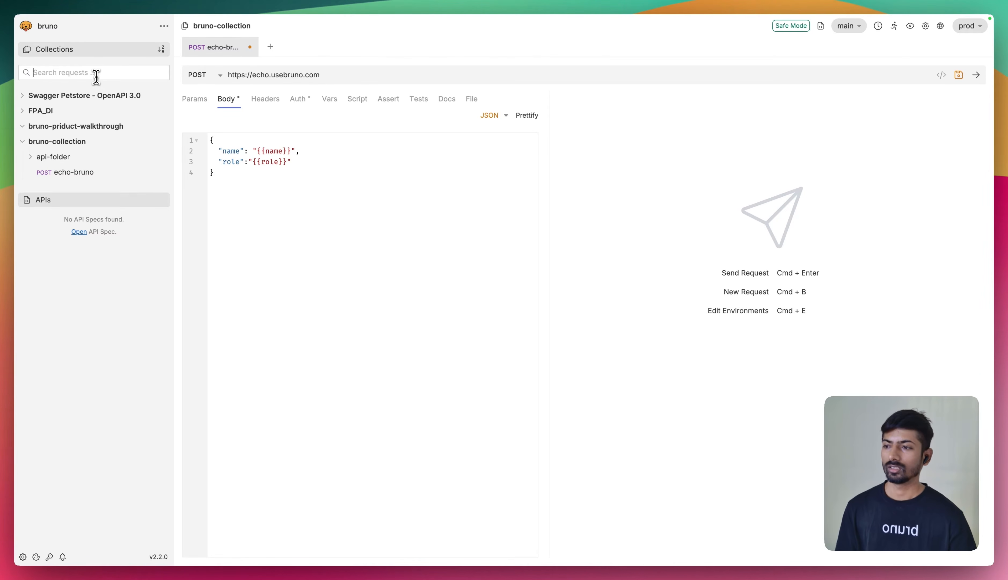
pyautogui.write('b runi')
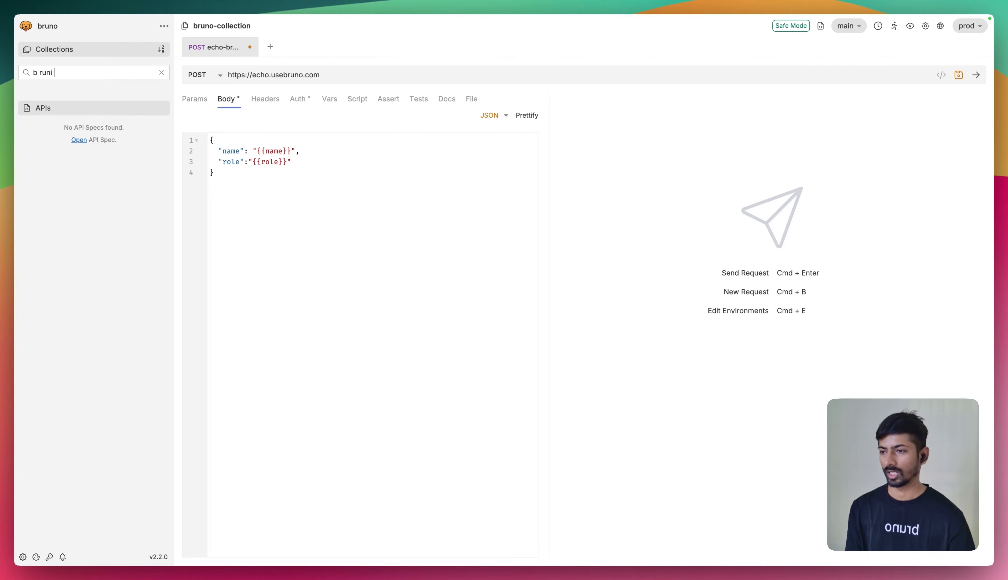
pyautogui.press('BackSpace')
pyautogui.press('BackSpace')
pyautogui.press('BackSpace')
pyautogui.press('BackSpace')
pyautogui.press('BackSpace')
pyautogui.write('r')
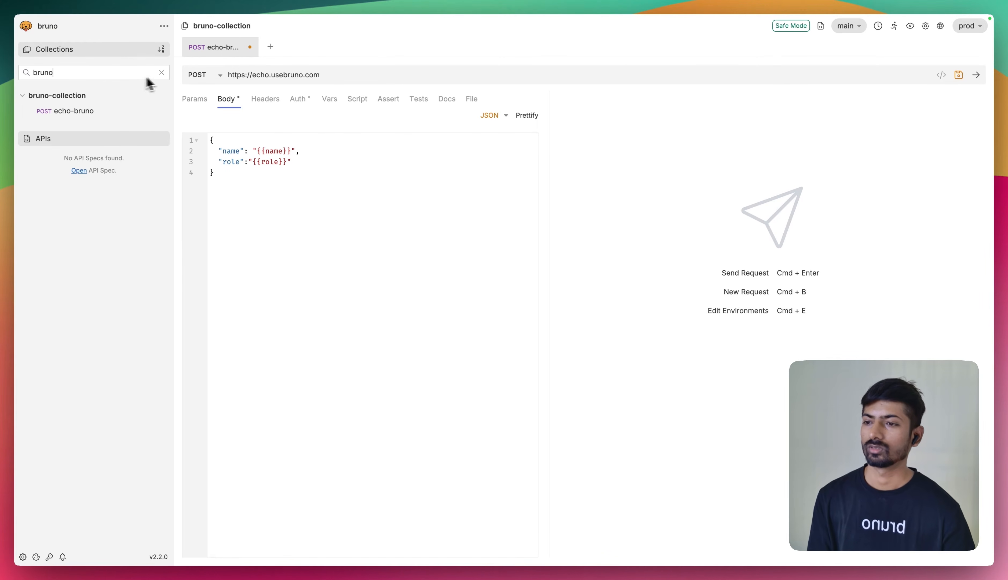
pyautogui.click(162, 72)
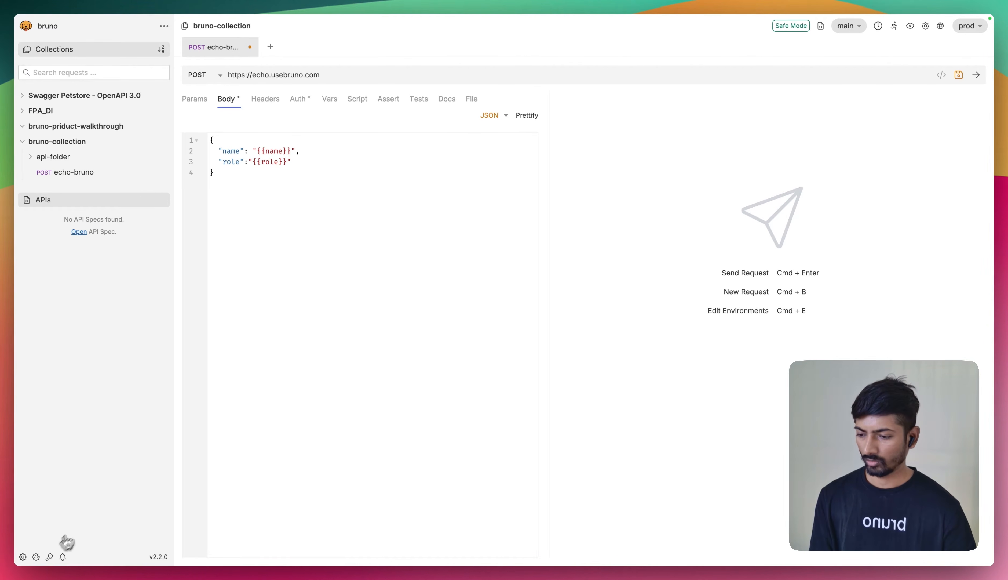
# Step: Look through the preferences from General and Display to Golden Edition, Secrets, Keybindings and Support, and close them without changes
pyautogui.click(23, 557)
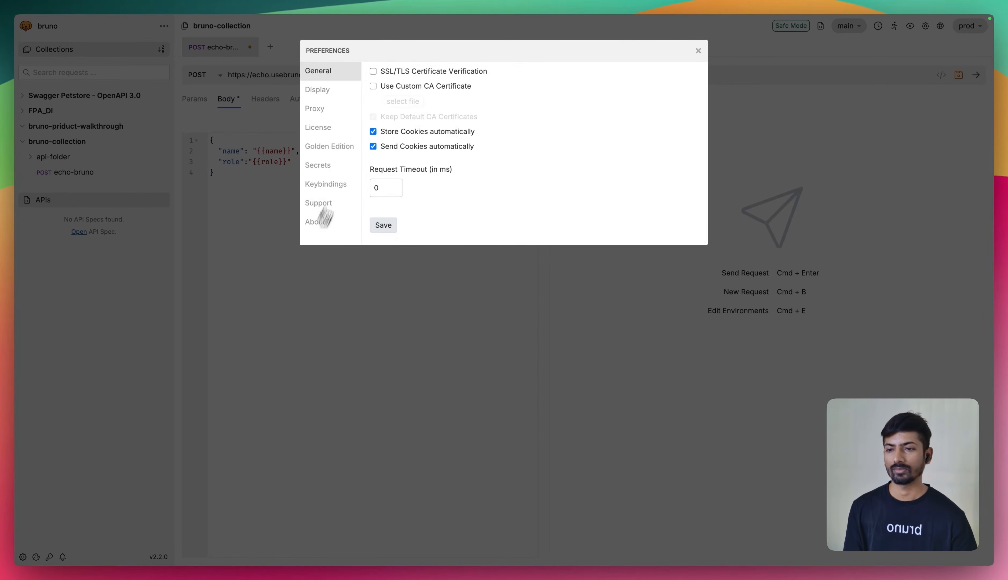
pyautogui.click(330, 93)
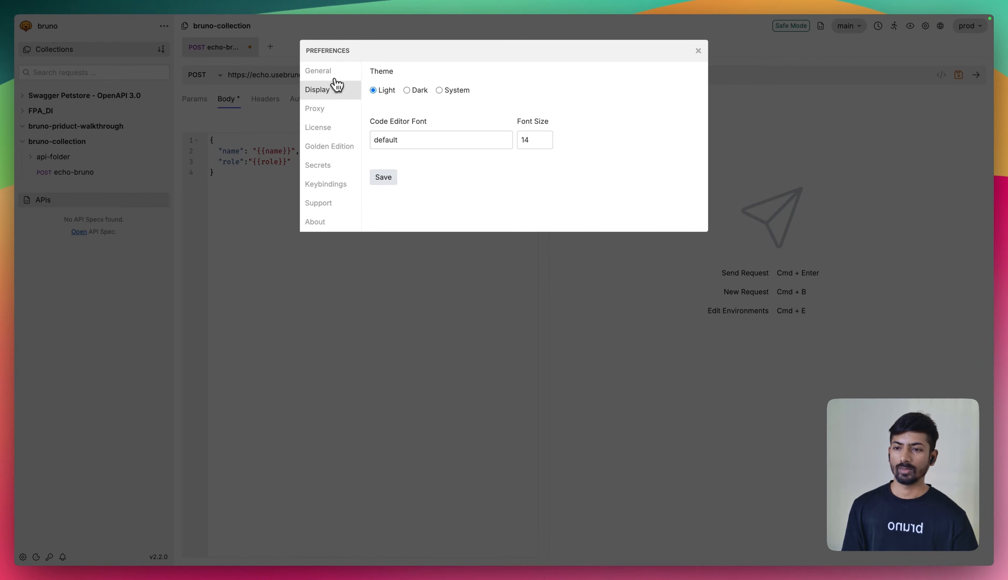
pyautogui.click(322, 112)
pyautogui.click(322, 130)
pyautogui.click(322, 154)
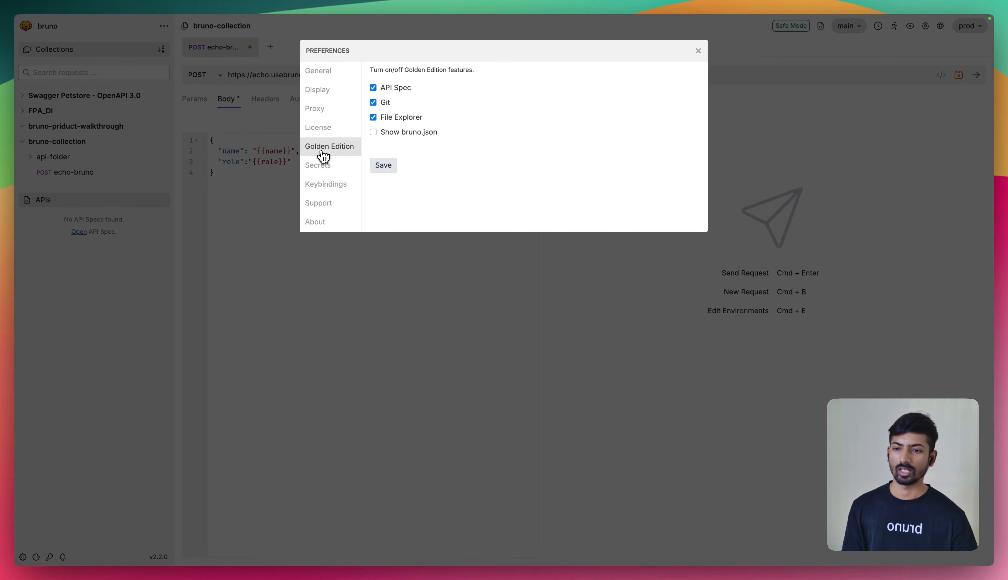
pyautogui.click(322, 170)
pyautogui.click(326, 187)
pyautogui.click(326, 205)
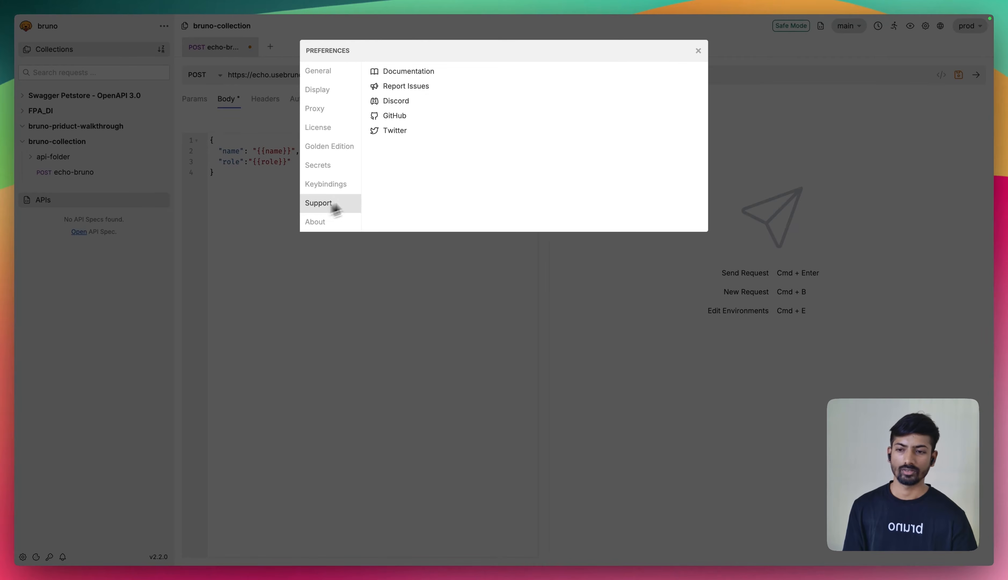
pyautogui.click(698, 51)
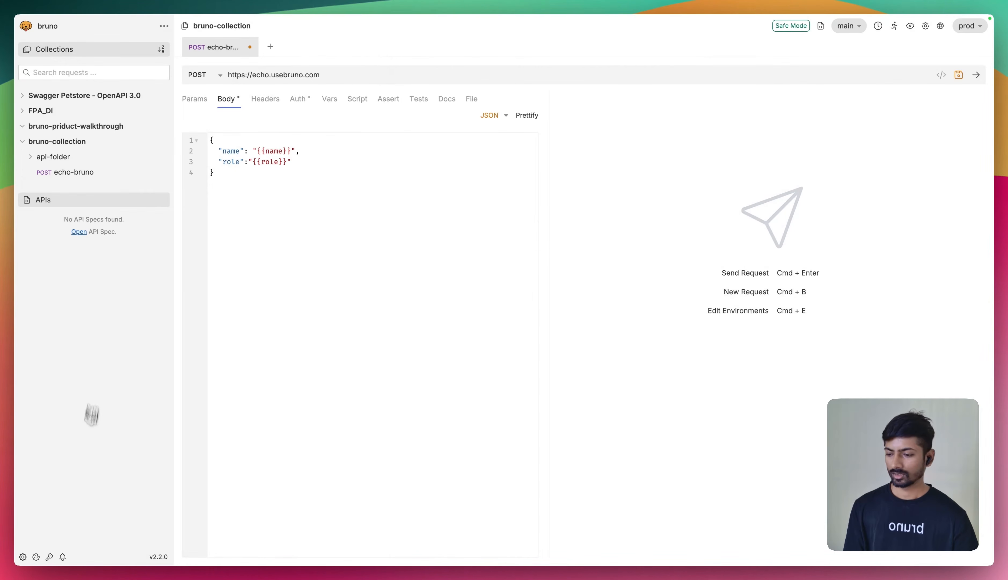
# Step: Inspect the form for adding a cookie in both standard and raw editing modes, and close the cookie manager without saving
pyautogui.click(36, 557)
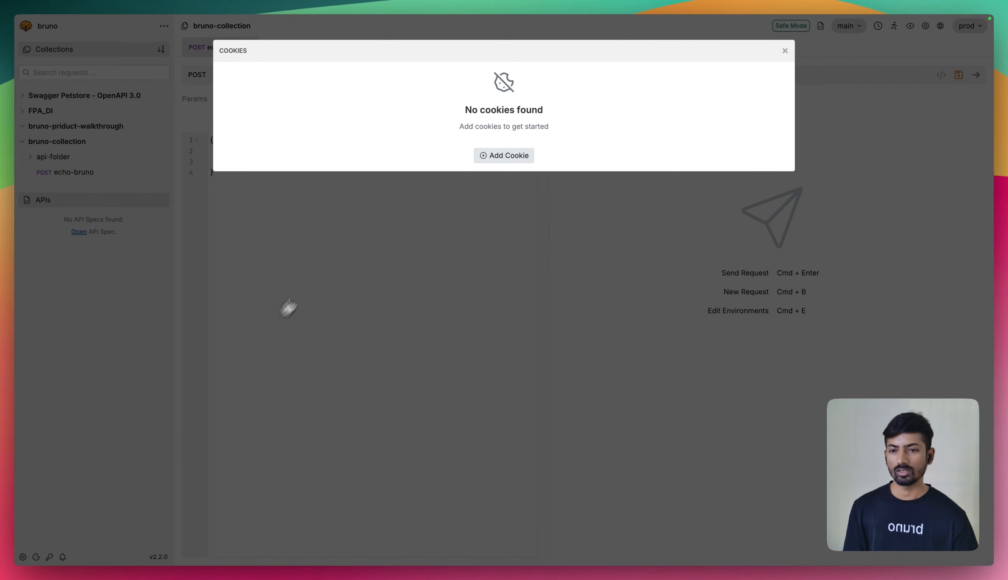
pyautogui.click(512, 159)
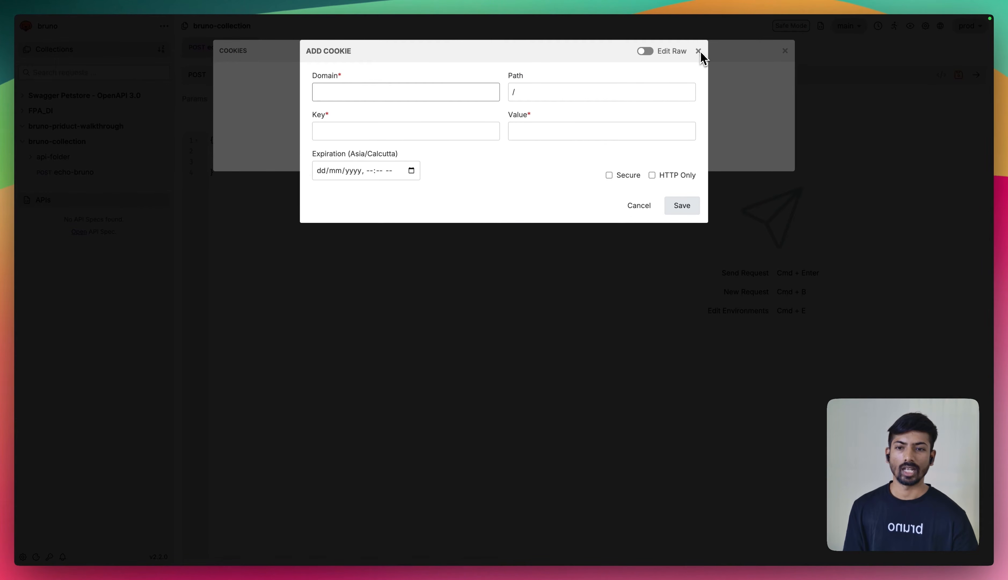
pyautogui.click(645, 51)
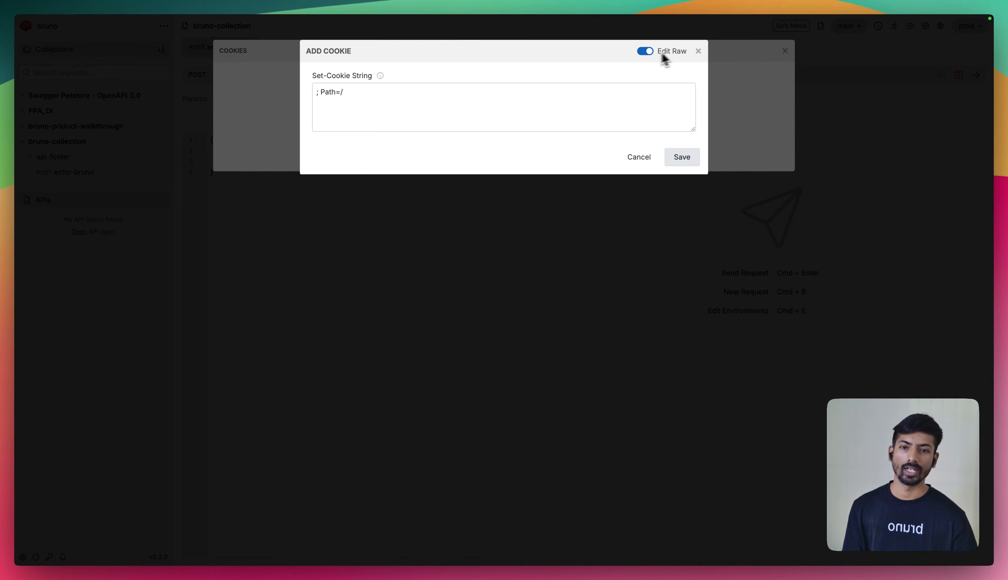
pyautogui.click(699, 51)
pyautogui.click(784, 51)
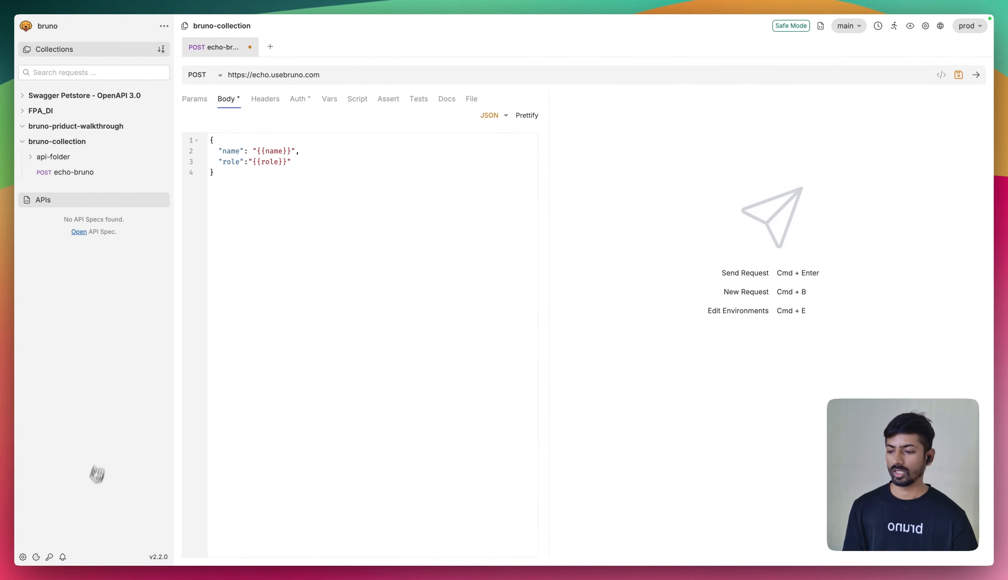
# Step: Check the notifications and close their window
pyautogui.click(63, 557)
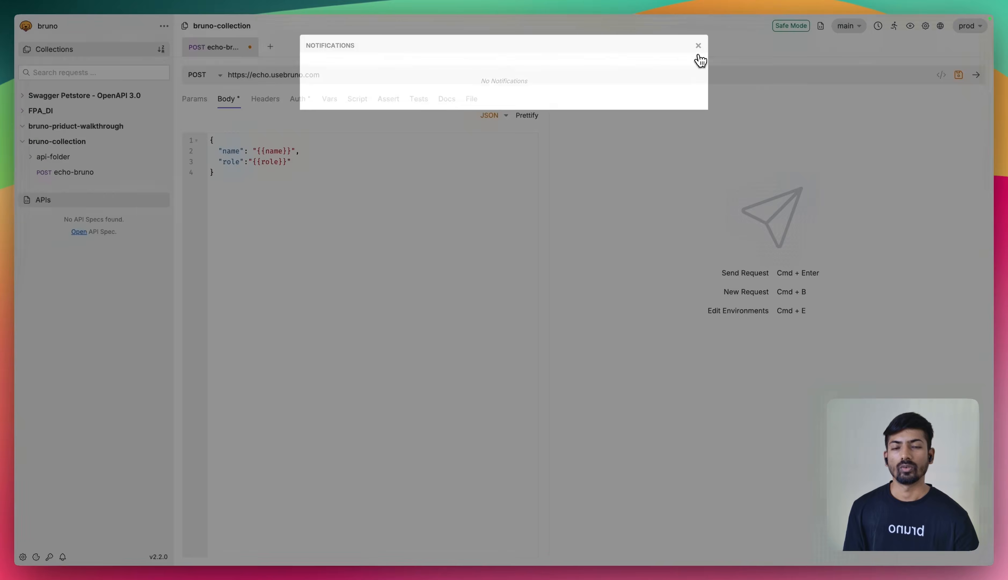
pyautogui.click(698, 47)
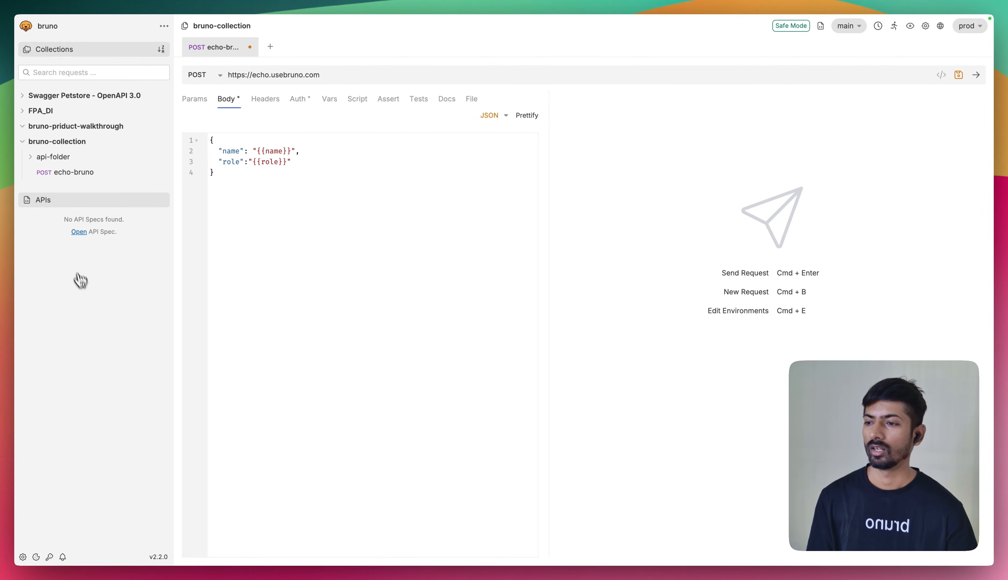
# Step: View the bruno-collection overview, open the Swagger Petstore - OpenAPI 3.0 collection's overview, and close its open user folder
pyautogui.click(55, 144)
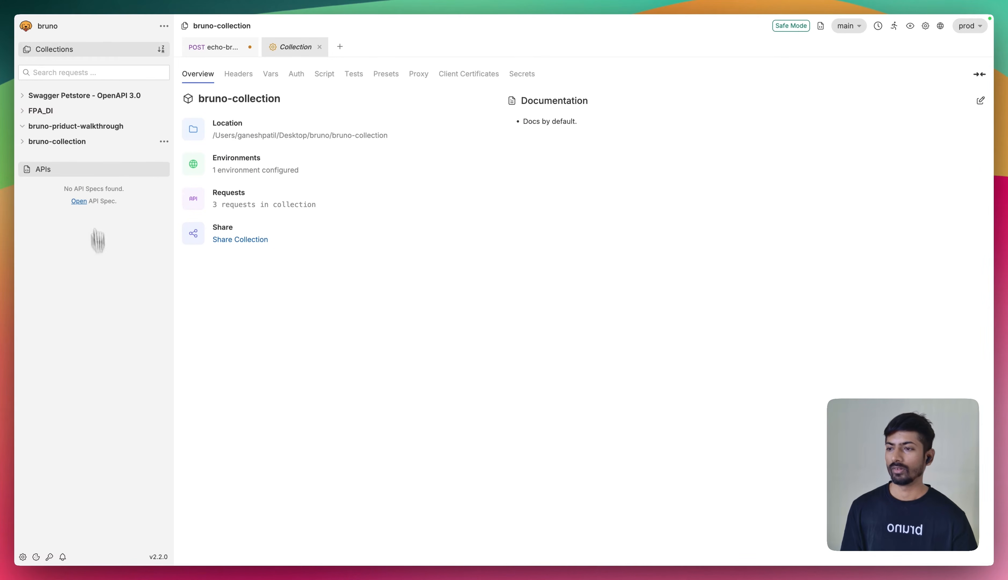
pyautogui.click(108, 96)
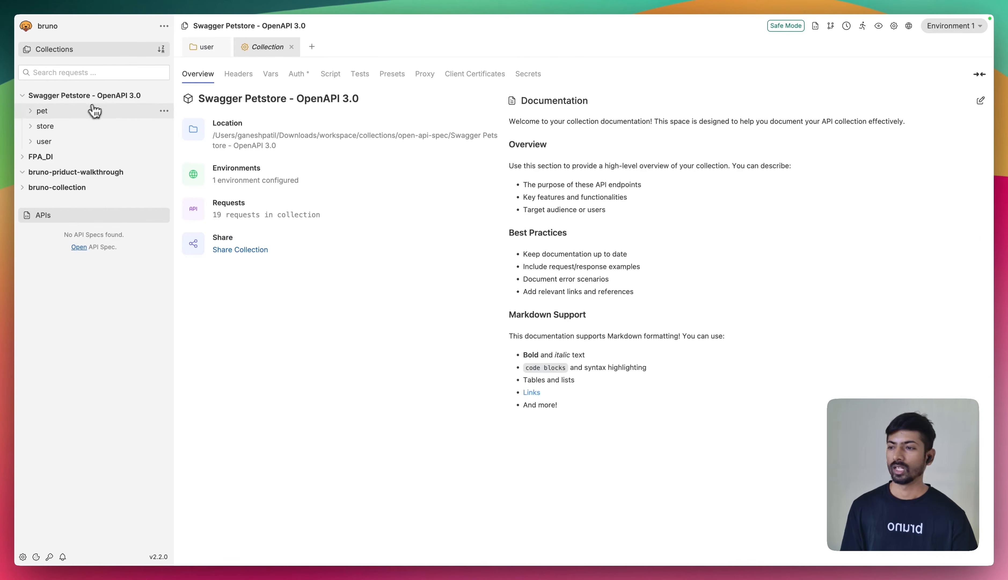
pyautogui.click(225, 47)
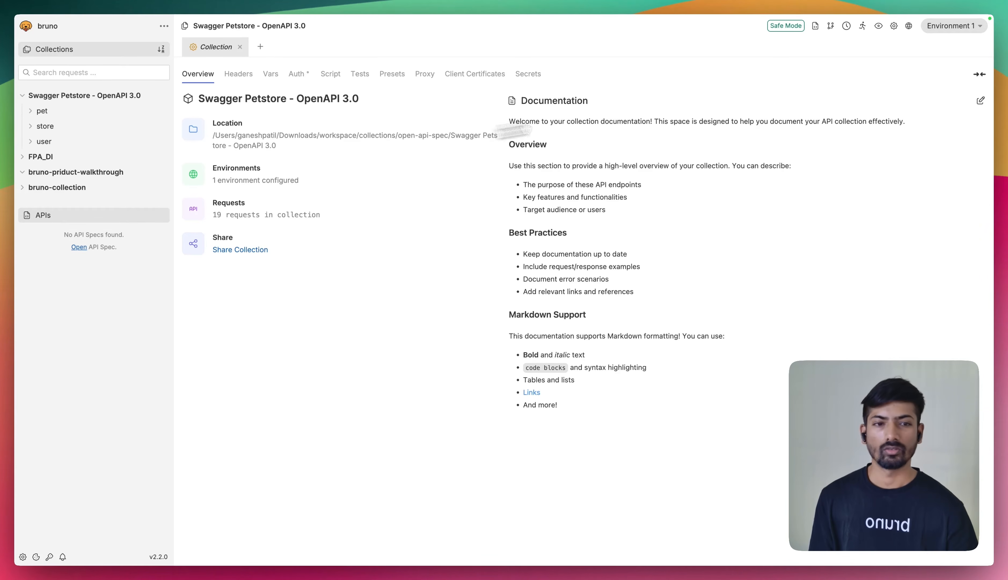
# Step: Write the Markdown heading "# Bruno Product Walkthrough" as the Swagger Petstore collection's documentation and save it
pyautogui.click(980, 101)
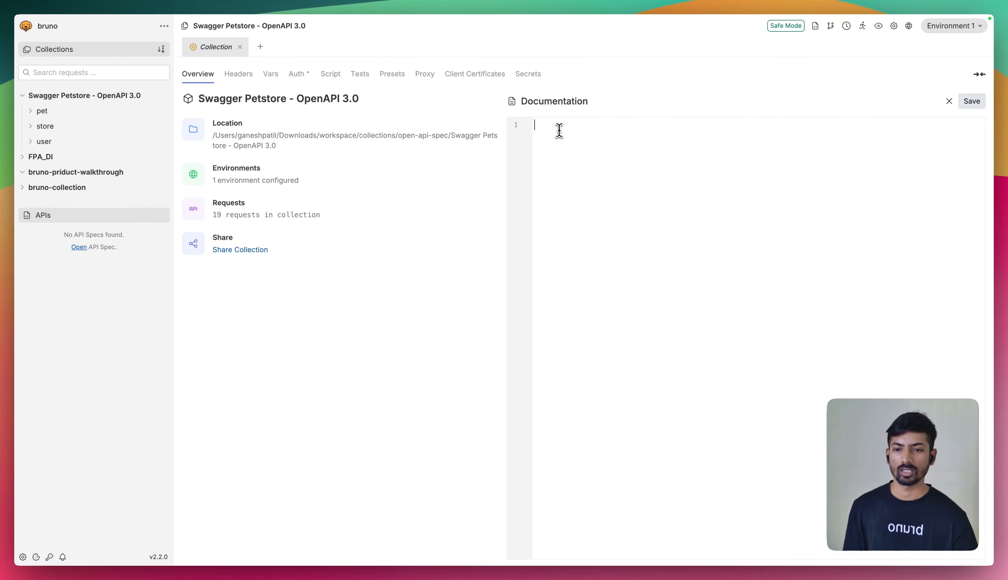
pyautogui.write('B')
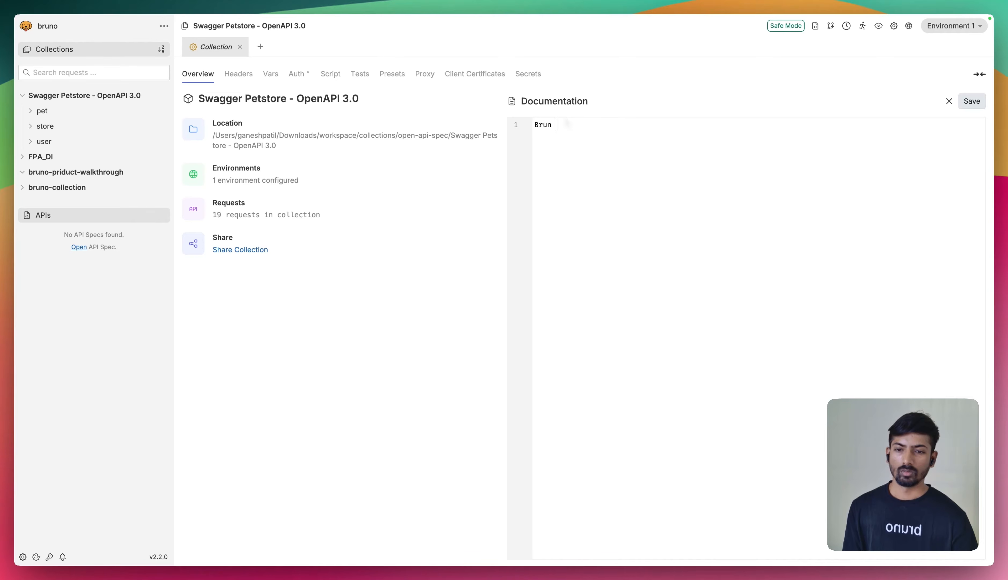
pyautogui.write('run')
pyautogui.press('BackSpace')
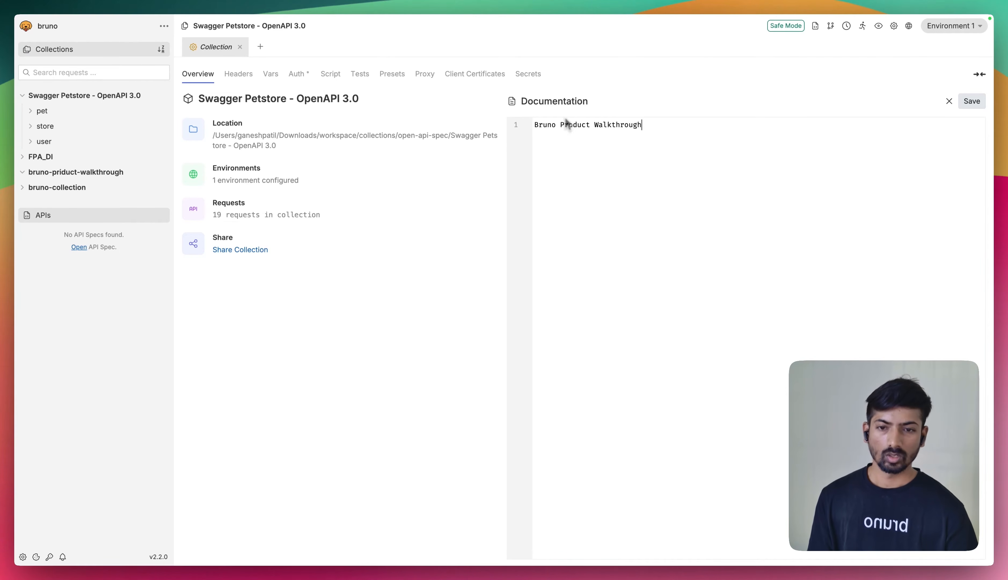
pyautogui.click(535, 125)
pyautogui.write('#')
pyautogui.click(976, 101)
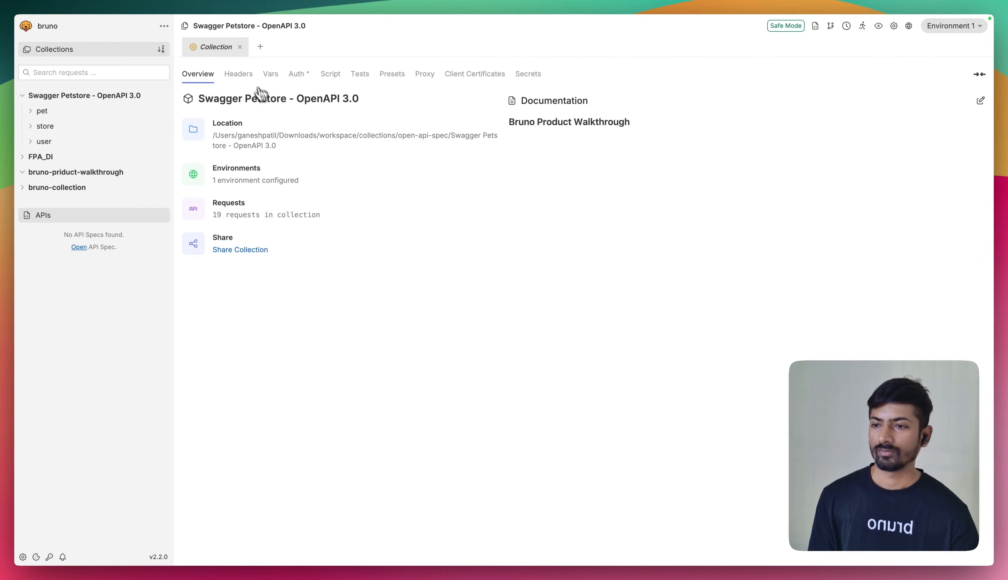
# Step: Add an empty header row to the Swagger Petstore collection's headers and inspect the available authentication modes
pyautogui.click(244, 75)
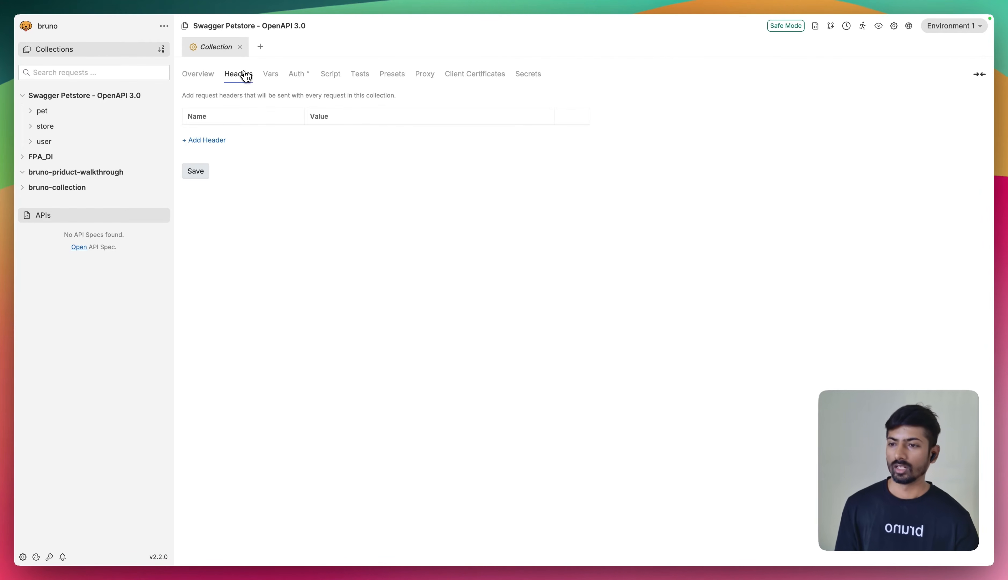
pyautogui.click(208, 142)
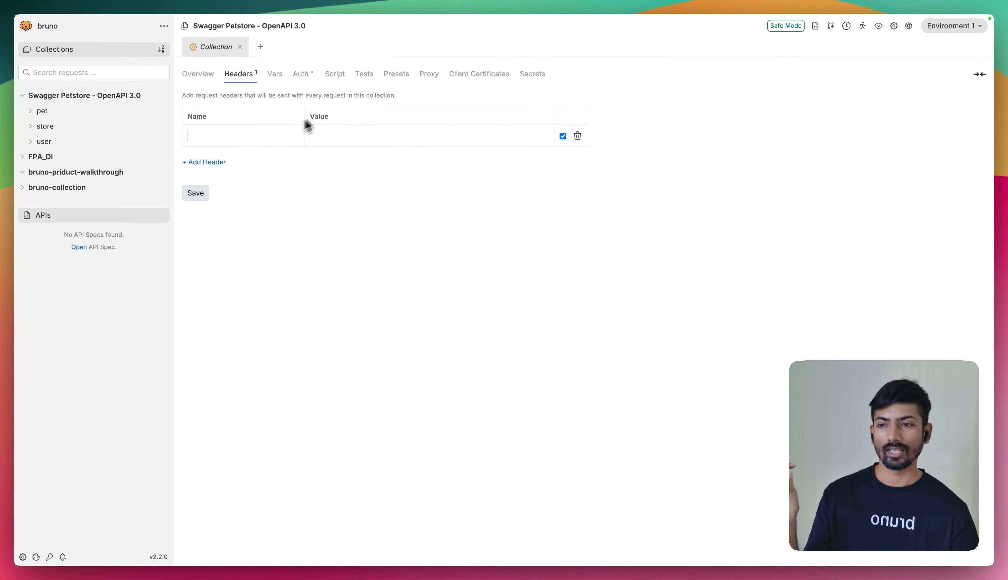
pyautogui.click(303, 75)
pyautogui.click(211, 115)
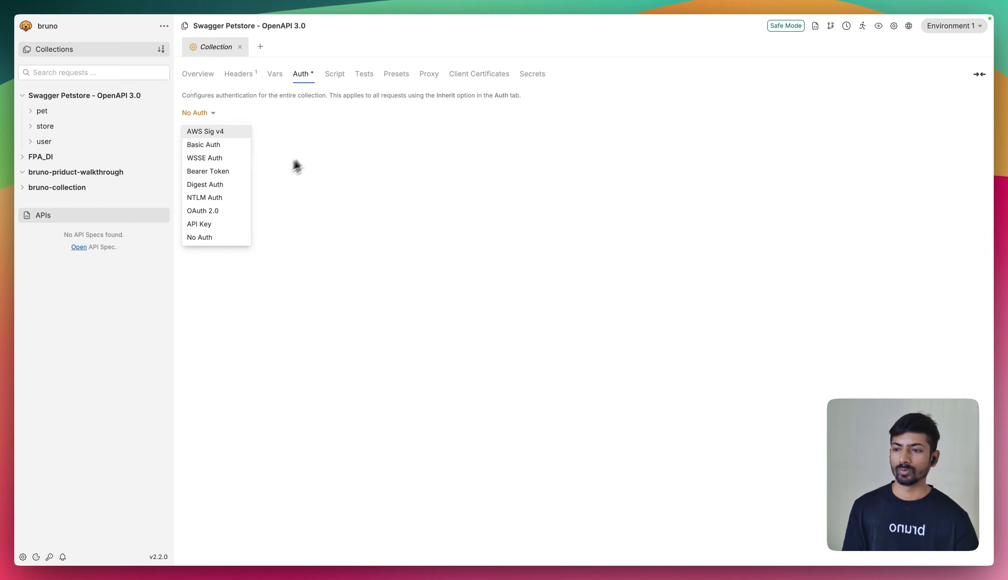
pyautogui.click(316, 154)
# Step: Try out a collection header named content-type with the value json, then clear its name and value
pyautogui.click(240, 76)
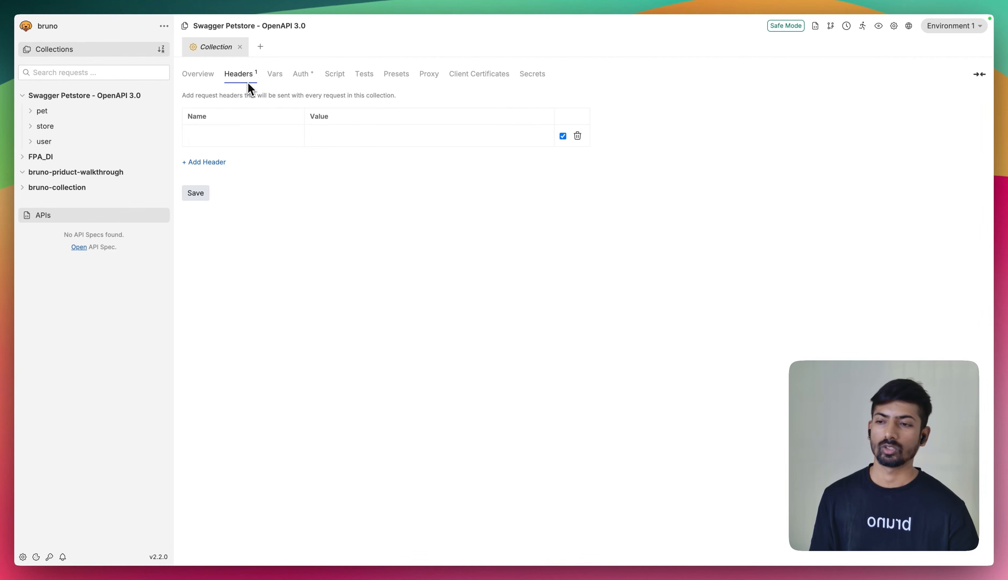
pyautogui.click(236, 135)
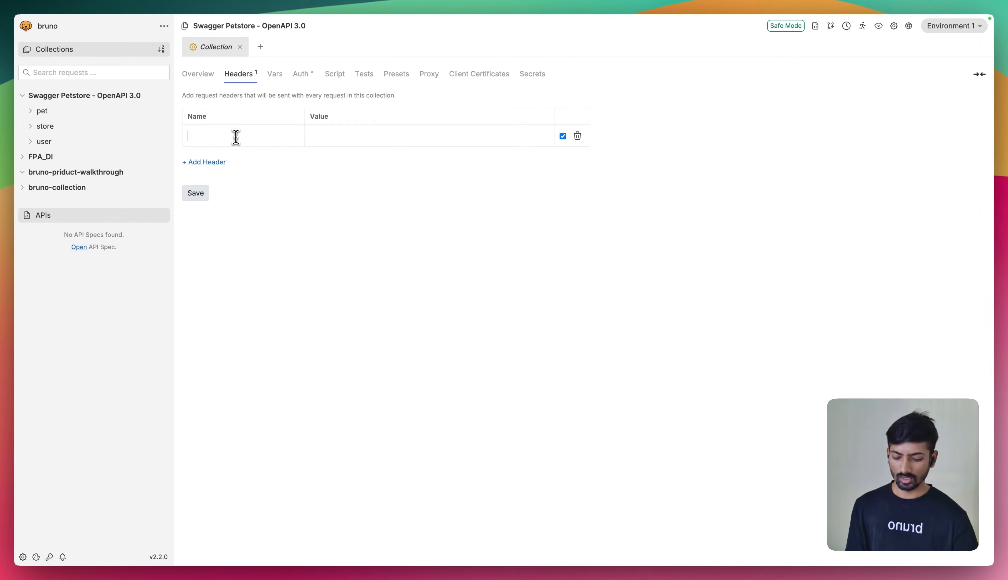
pyautogui.write('con')
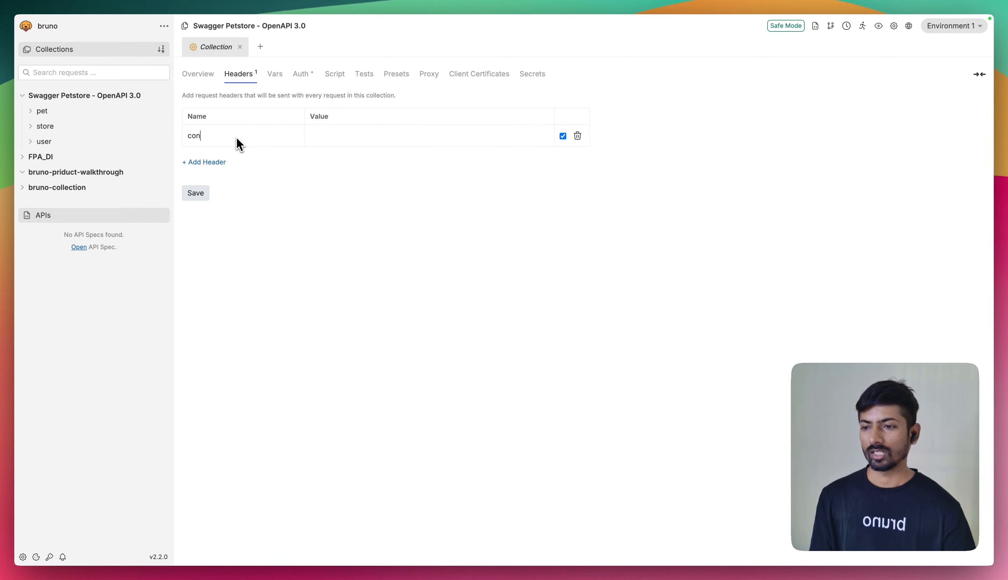
pyautogui.write('tent-t')
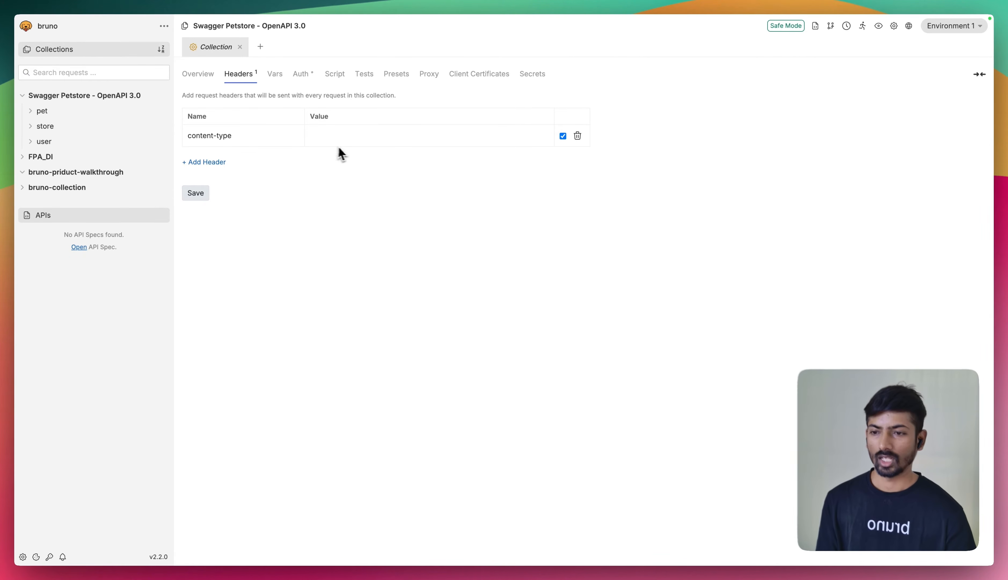
pyautogui.click(347, 136)
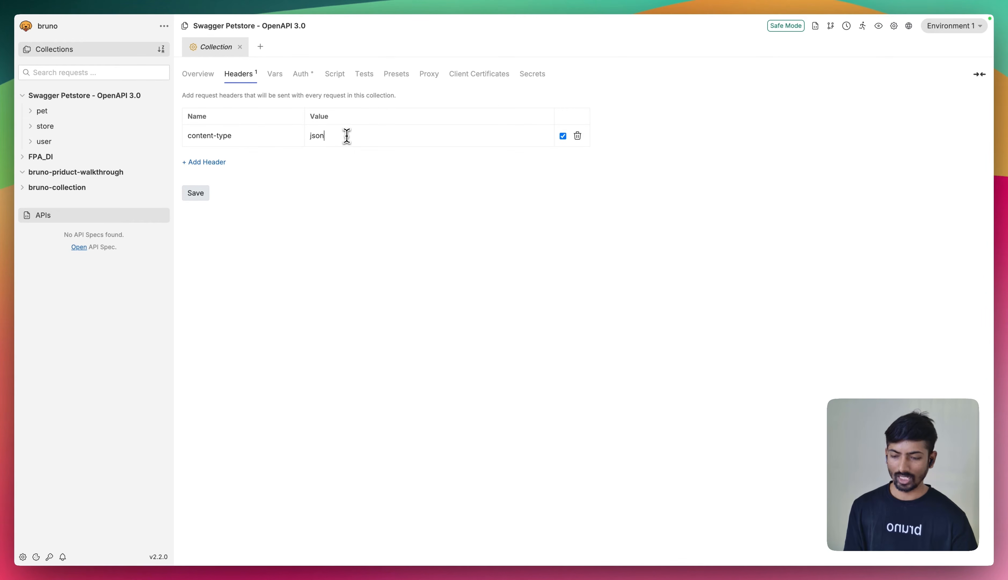
pyautogui.moveTo(333, 138); pyautogui.dragTo(130, 143)
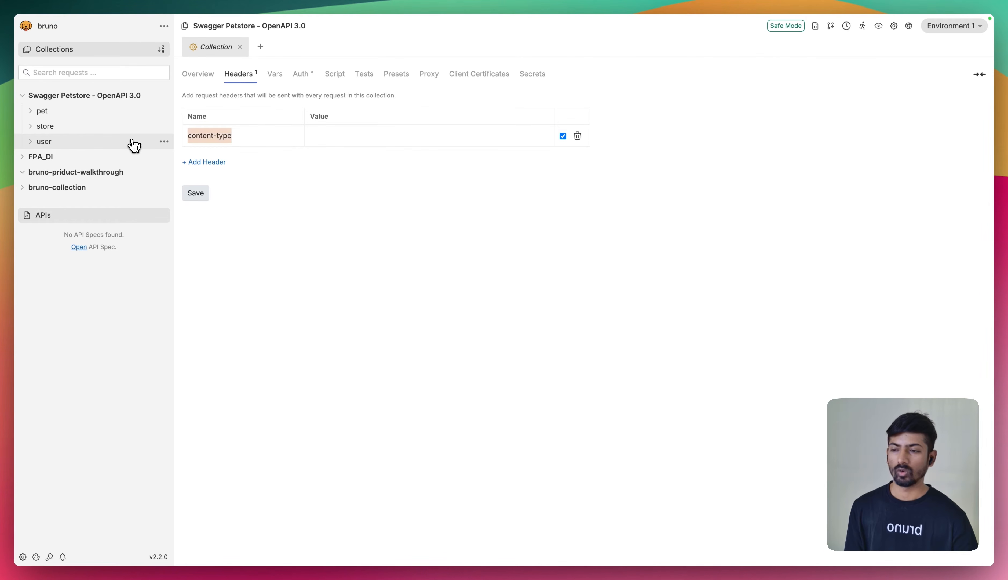
pyautogui.press('BackSpace')
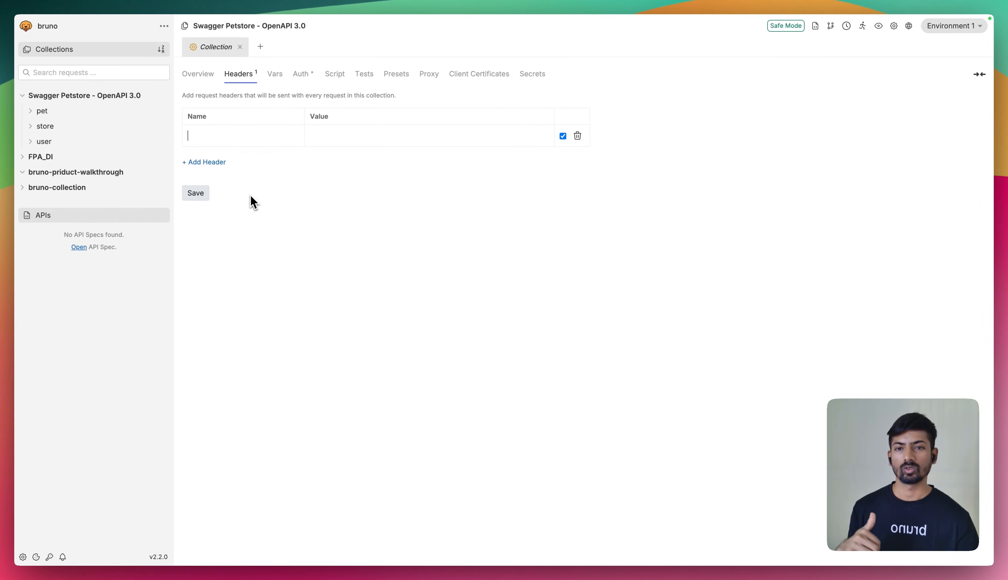
# Step: Look through the collection's variables, authentication, pre-request and post-response scripts, and tests settings
pyautogui.click(276, 79)
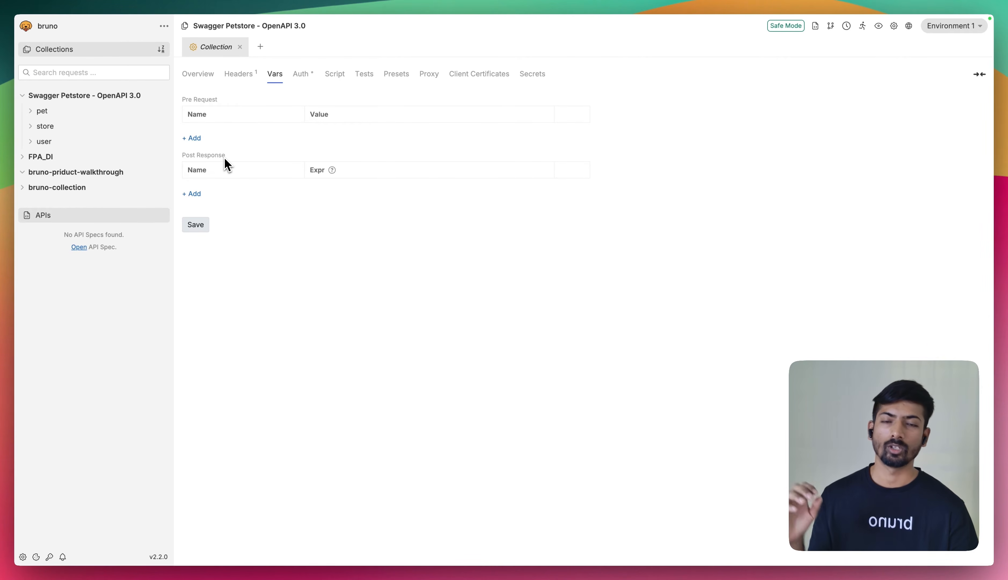
pyautogui.click(302, 75)
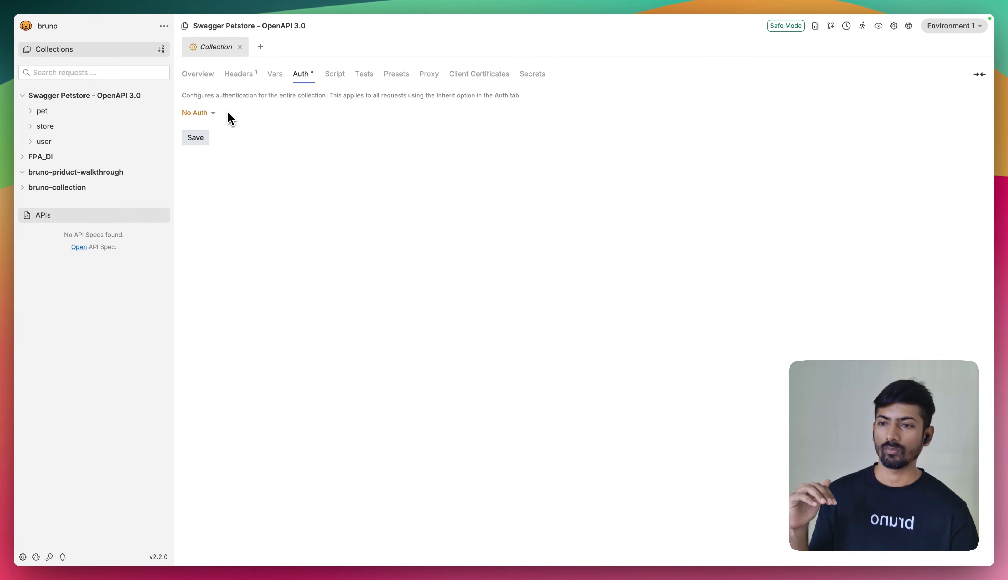
pyautogui.click(342, 76)
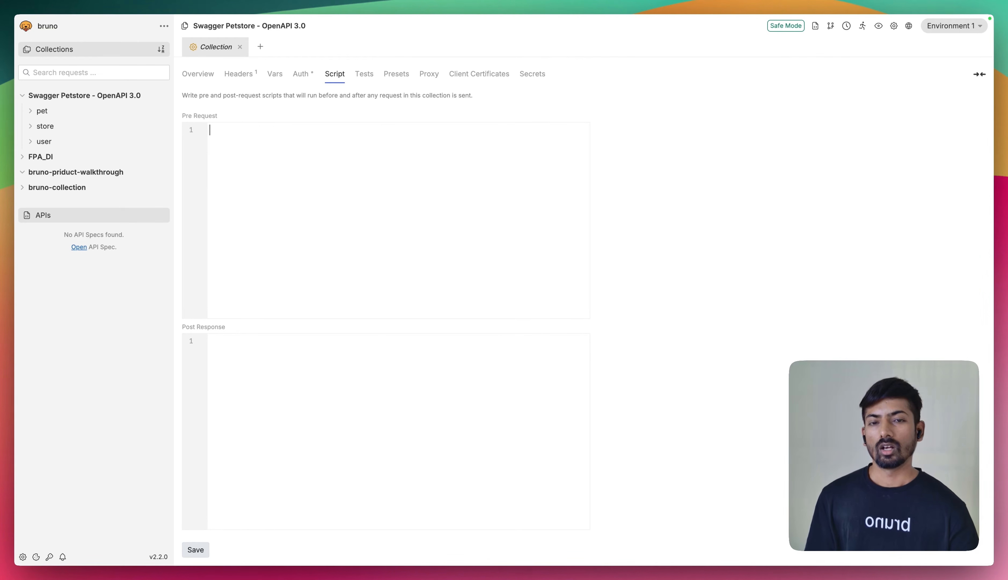
pyautogui.click(228, 368)
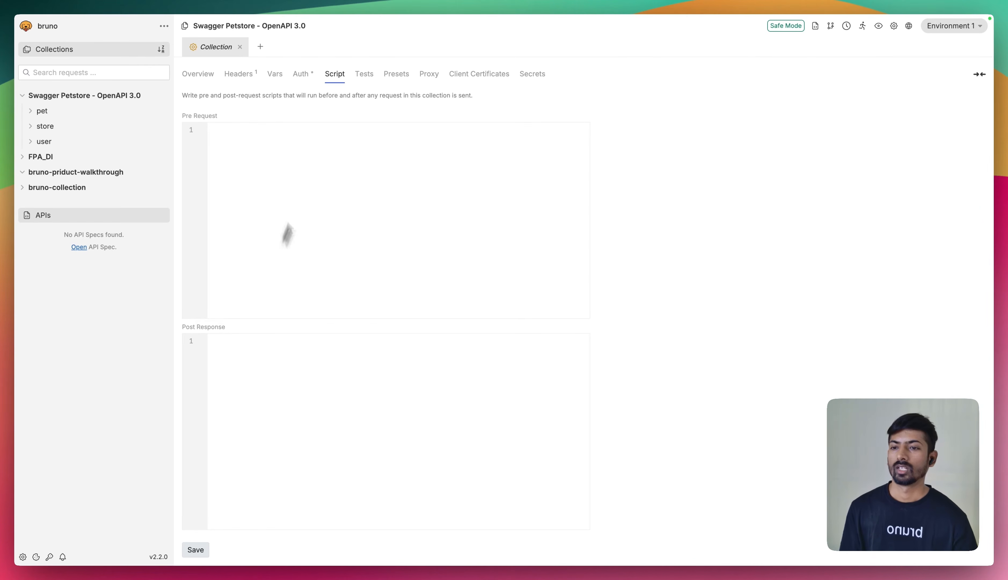
pyautogui.click(364, 76)
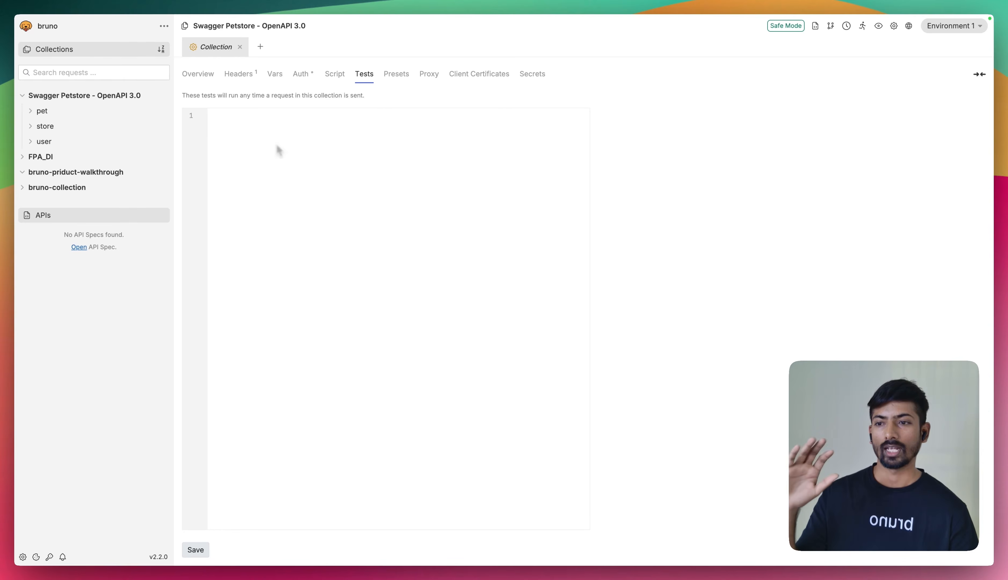
pyautogui.click(398, 75)
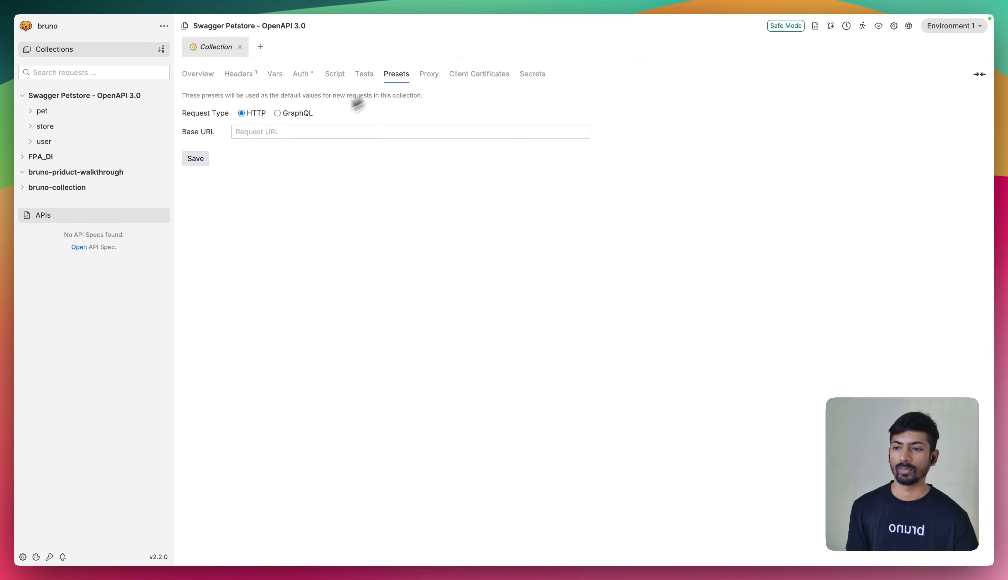
pyautogui.click(275, 134)
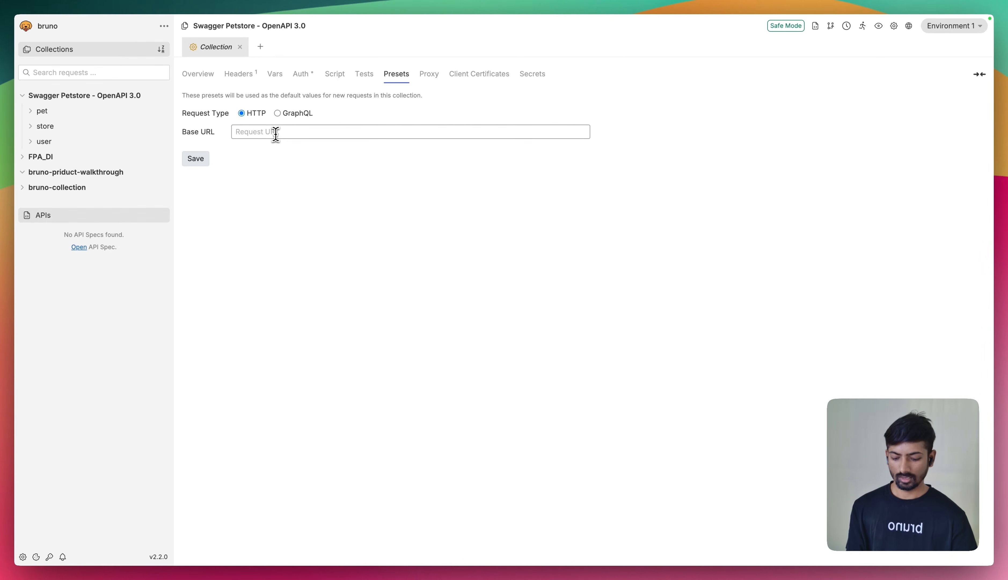
pyautogui.write('https://echo.usebruno.com')
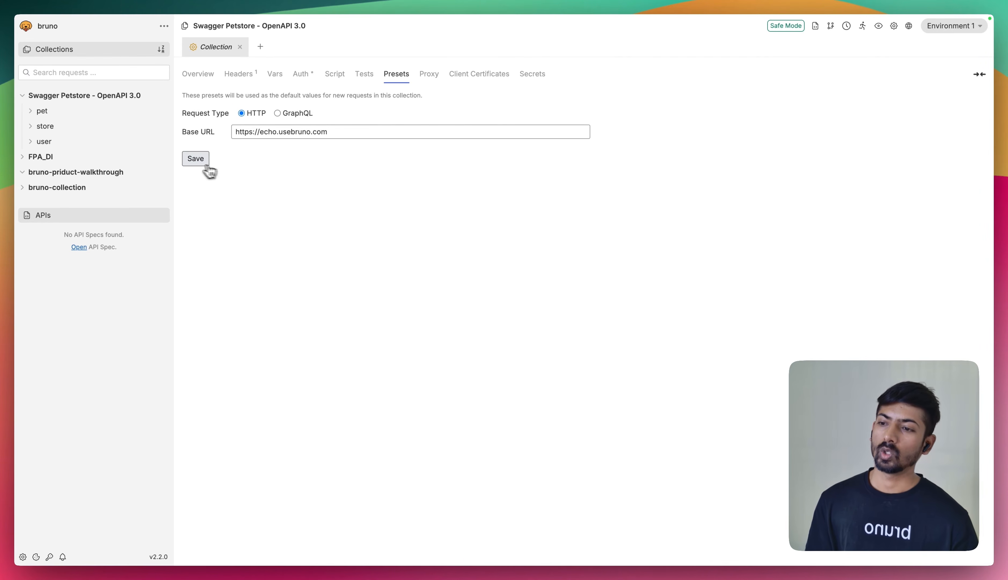
pyautogui.click(191, 160)
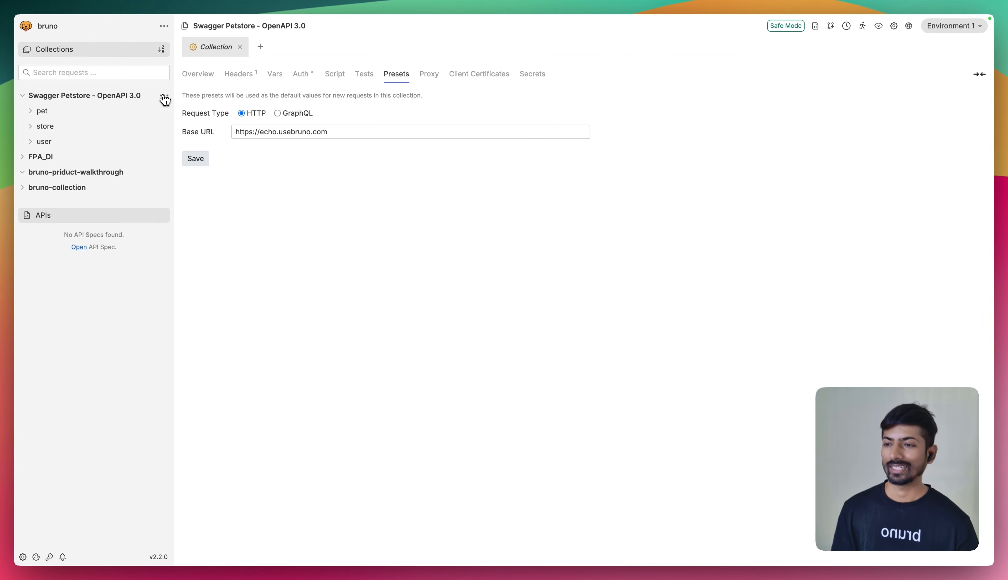
pyautogui.click(163, 96)
pyautogui.click(147, 112)
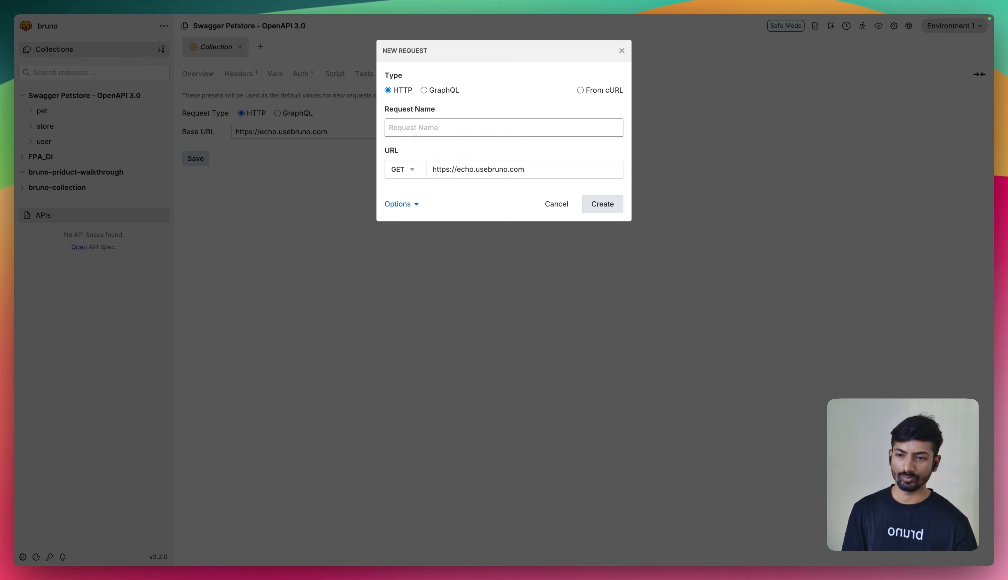
pyautogui.tripleClick(443, 170)
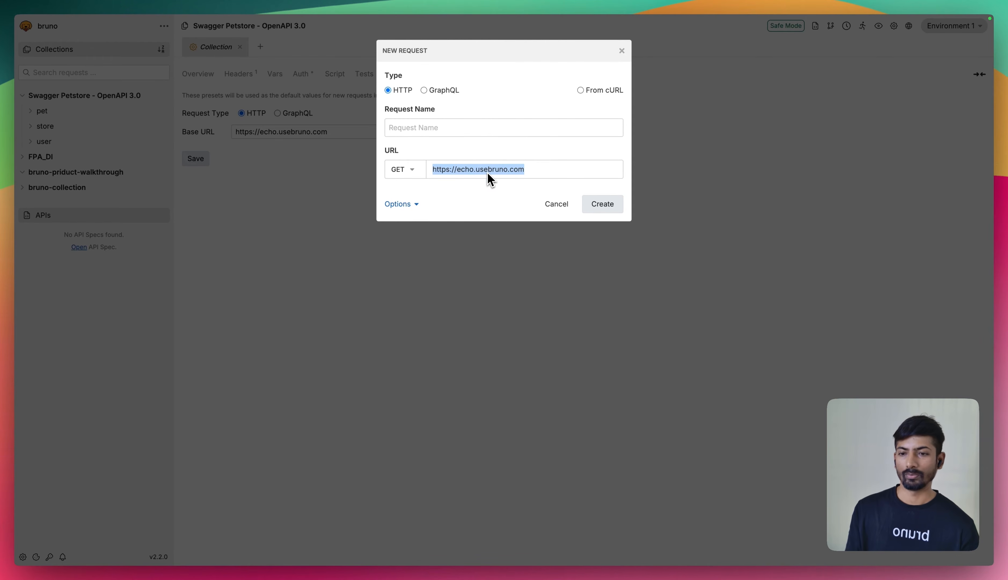
pyautogui.click(421, 128)
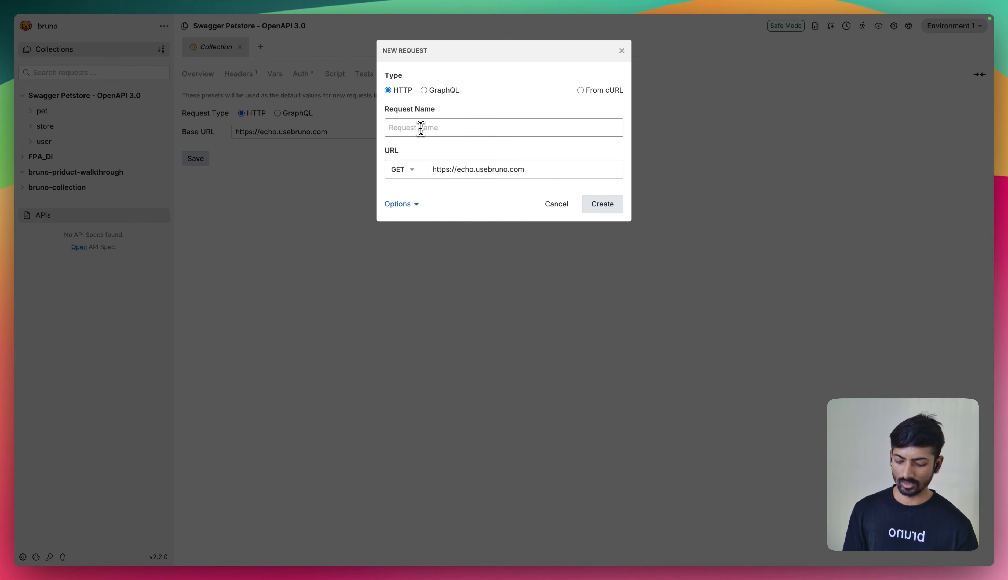
pyautogui.write('d')
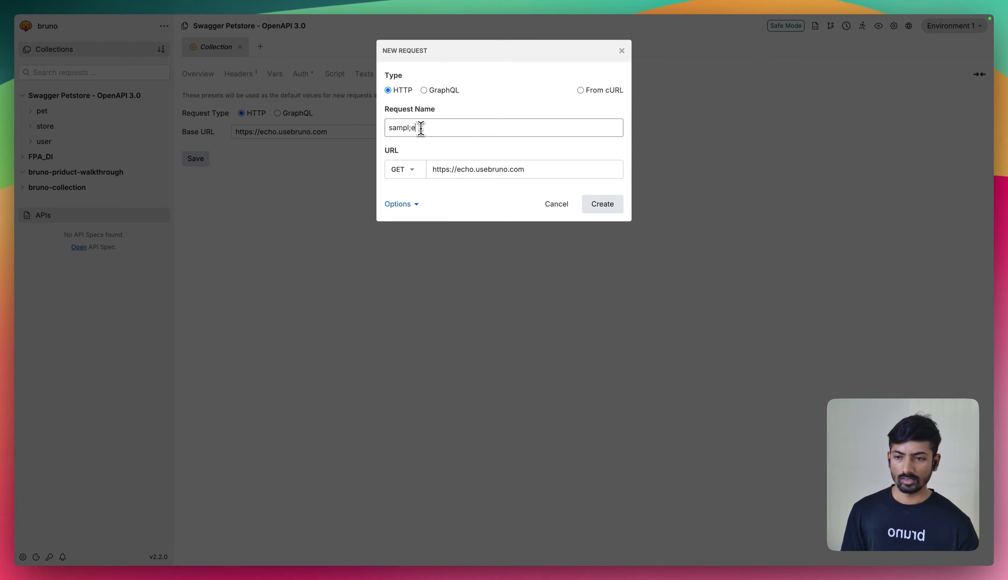
pyautogui.press('BackSpace')
pyautogui.press('BackSpace')
pyautogui.write('e')
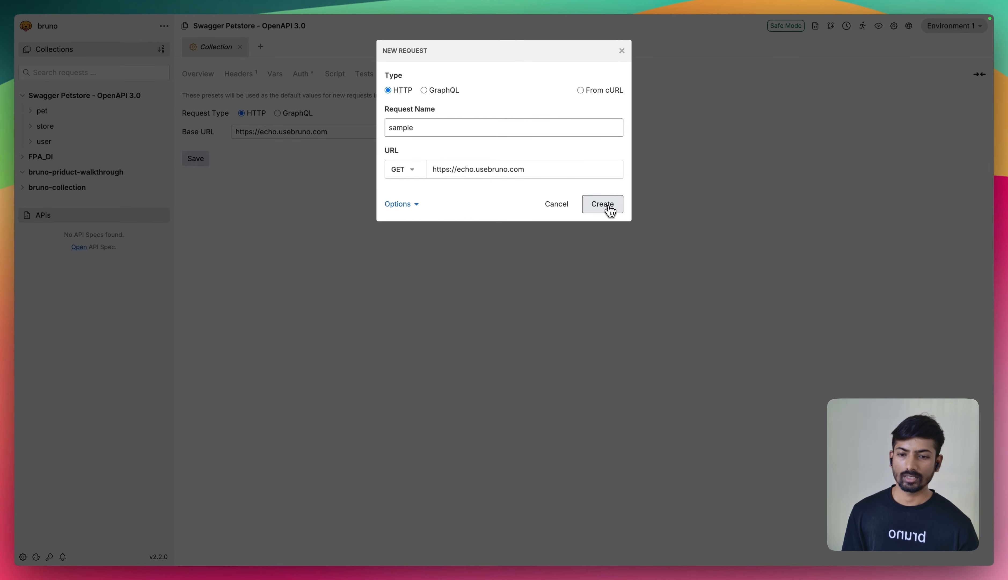
pyautogui.click(606, 206)
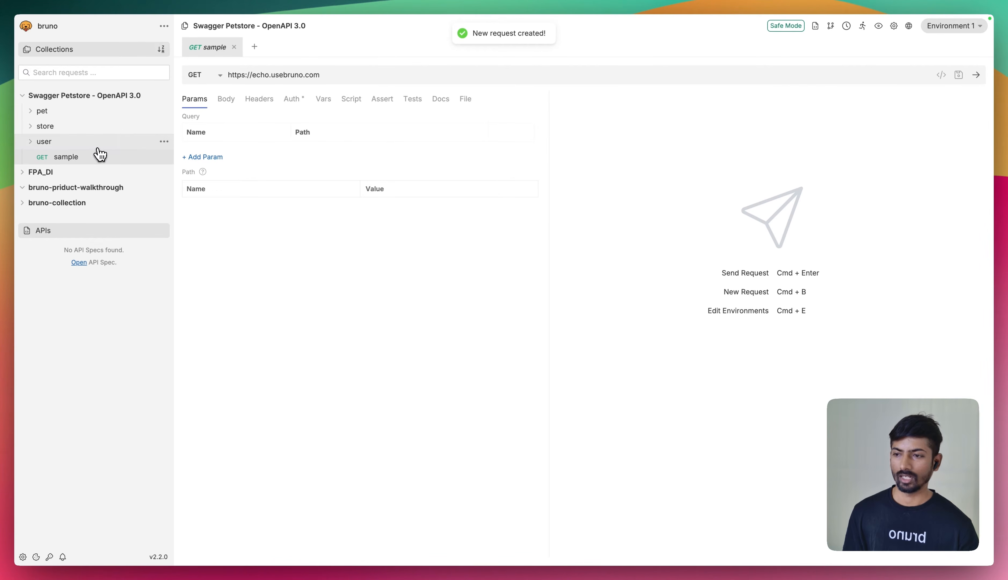
# Step: Copy the base URL from the Swagger Petstore collection's presets and clear it from the field
pyautogui.click(219, 33)
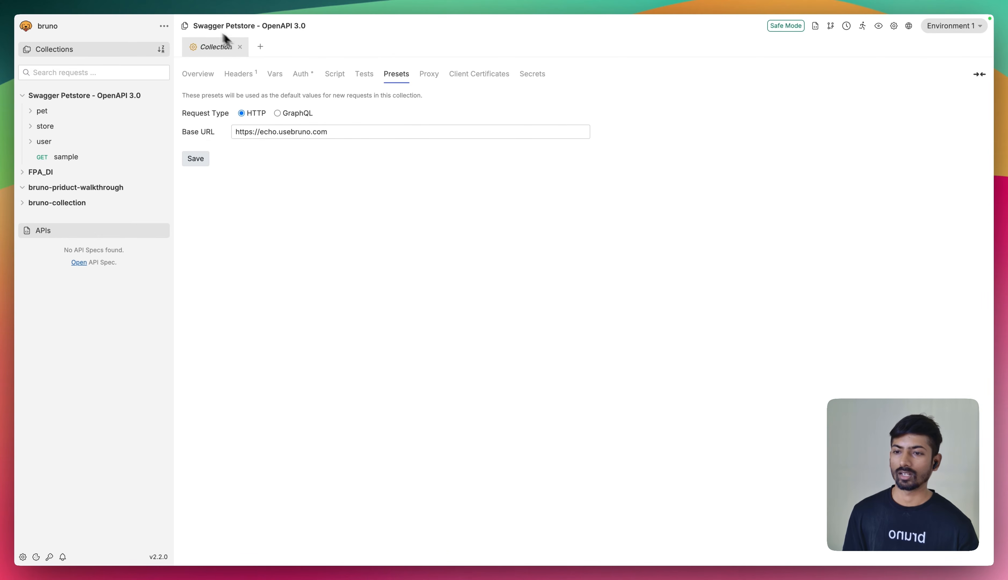
pyautogui.click(329, 138)
pyautogui.tripleClick(328, 138)
pyautogui.press('super+c')
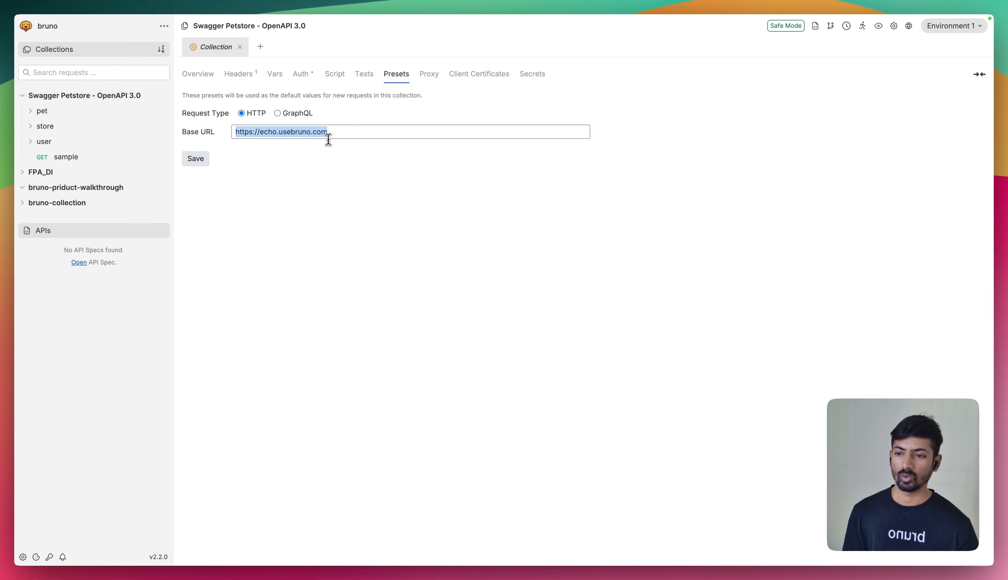
pyautogui.press('BackSpace')
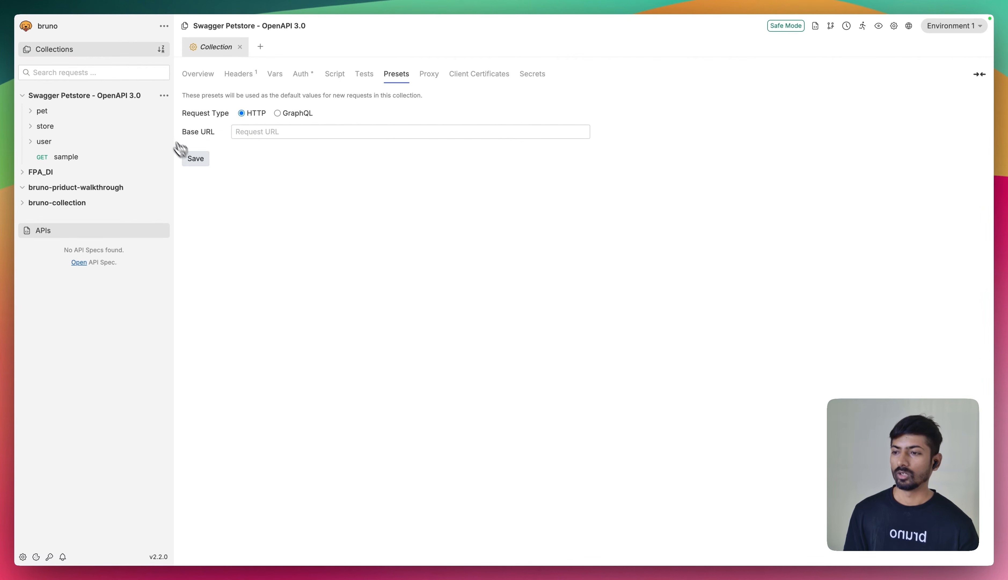
pyautogui.click(165, 97)
pyautogui.click(157, 111)
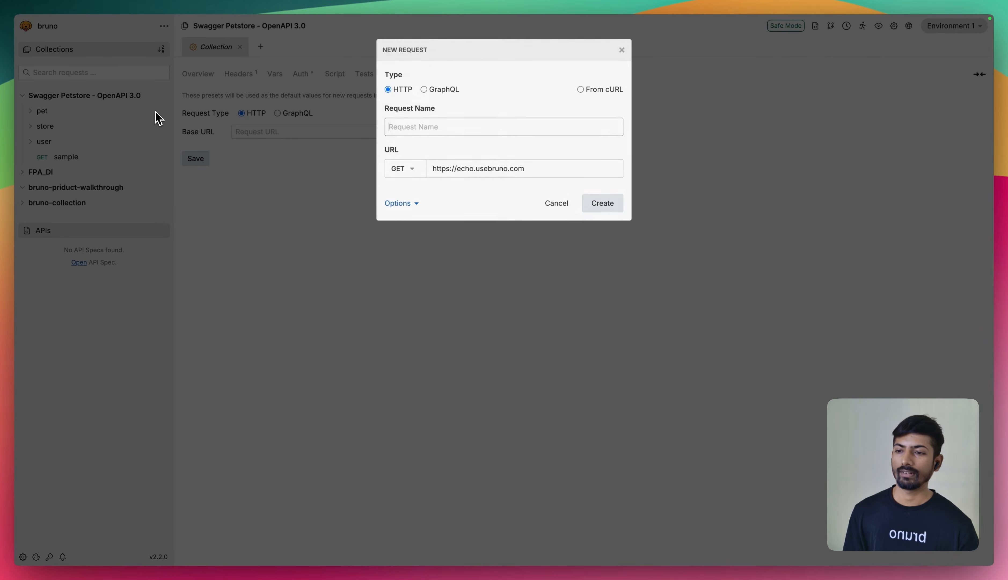
pyautogui.click(622, 51)
pyautogui.click(201, 162)
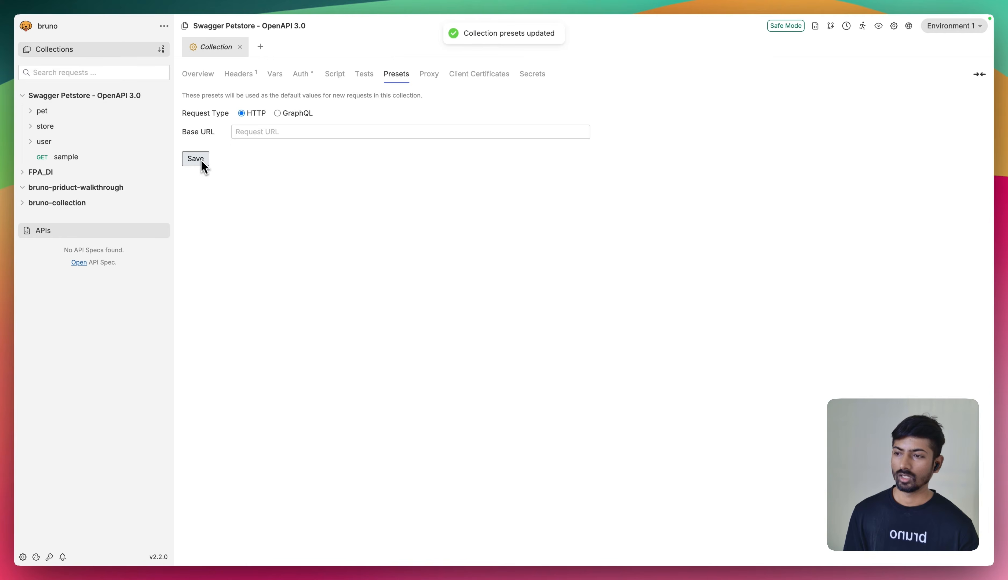
pyautogui.click(164, 96)
pyautogui.click(157, 111)
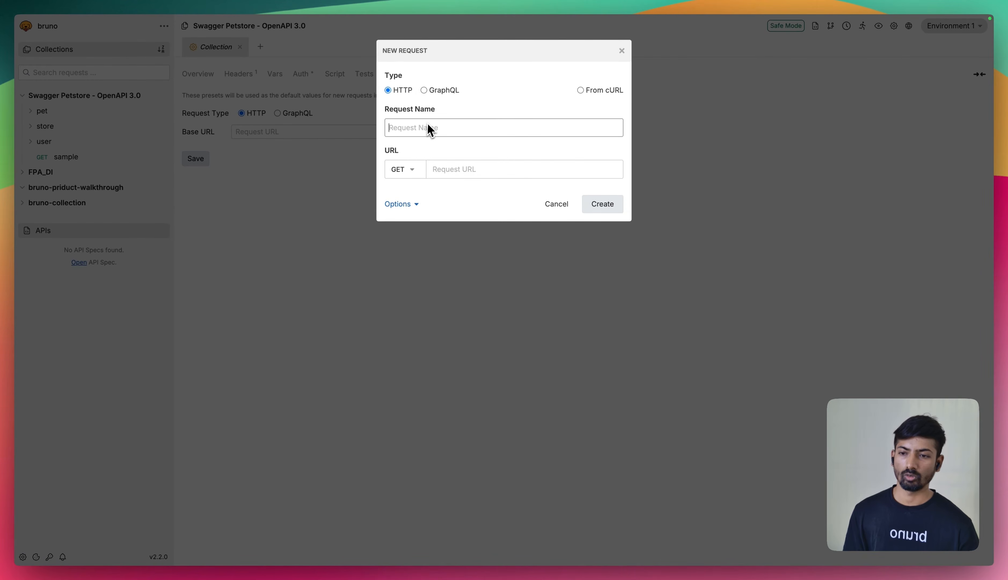
pyautogui.write('sa')
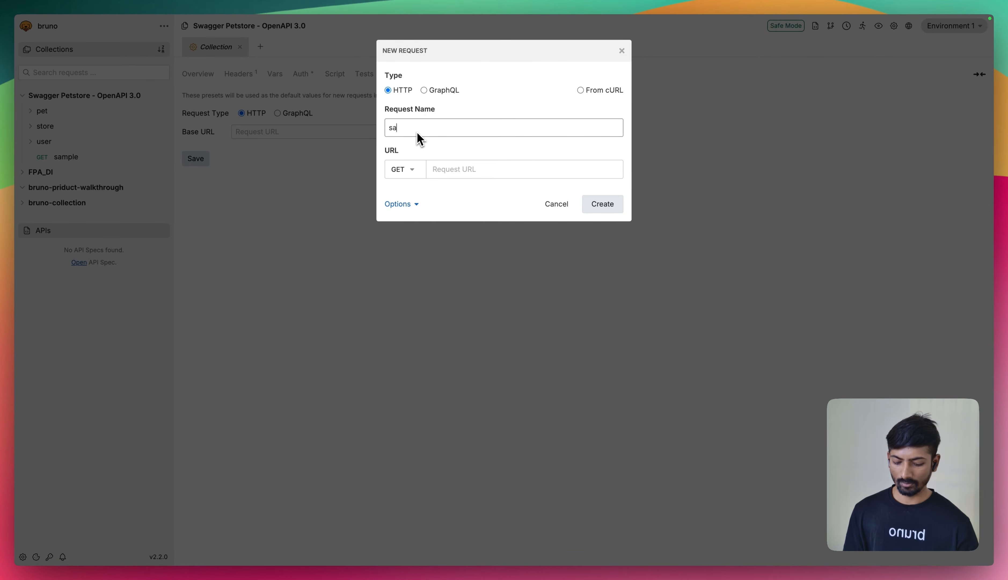
pyautogui.write('mple2')
pyautogui.click(461, 168)
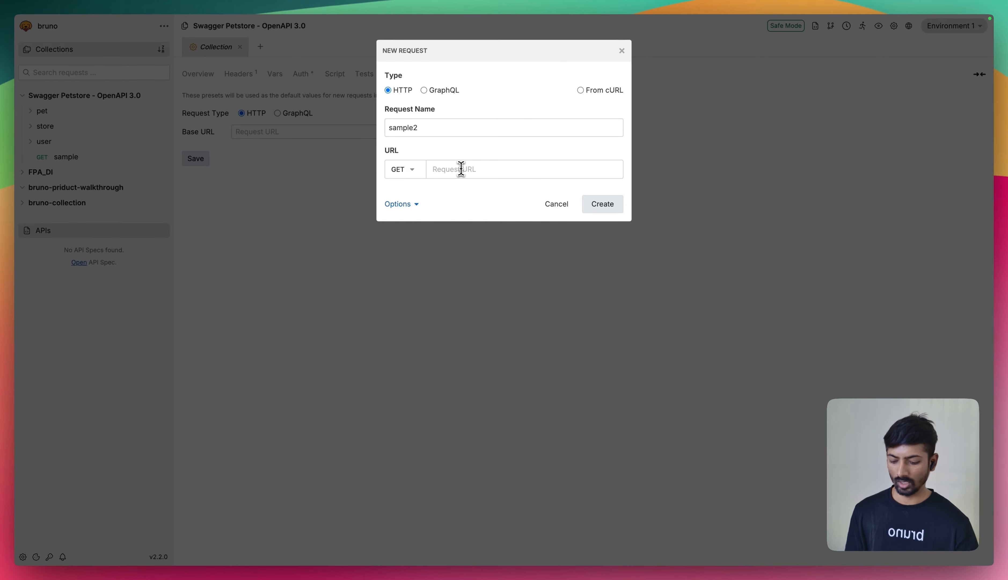
pyautogui.press('super+v')
pyautogui.click(597, 208)
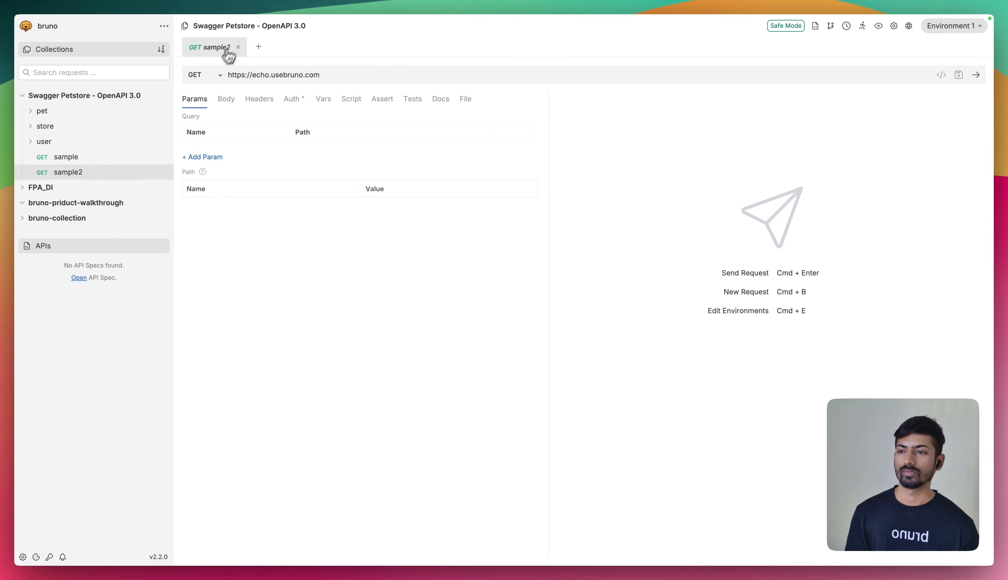
# Step: Examine the collection's proxy settings and the manual proxy options in the global preferences, leaving the preferences unsaved
pyautogui.click(248, 27)
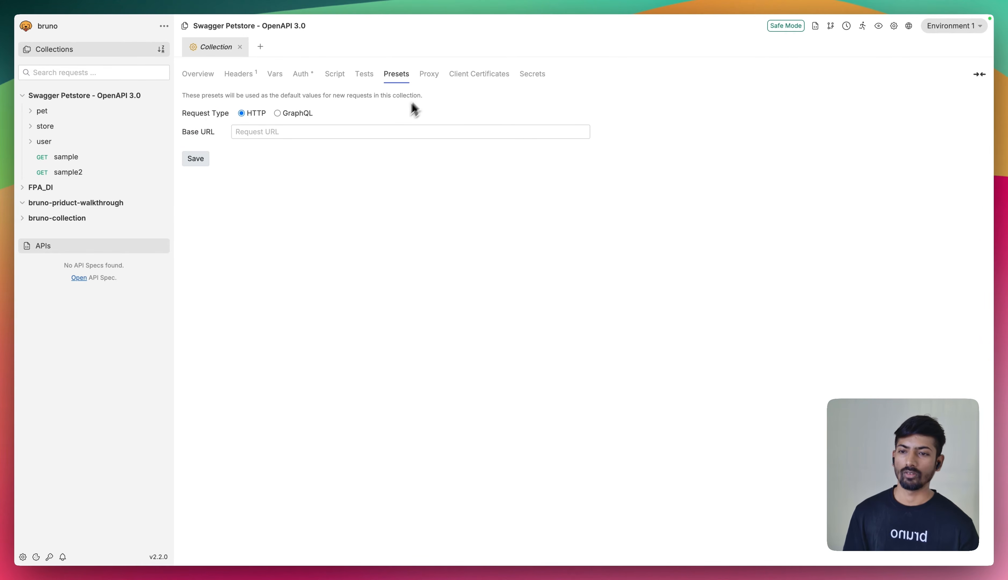
pyautogui.click(434, 81)
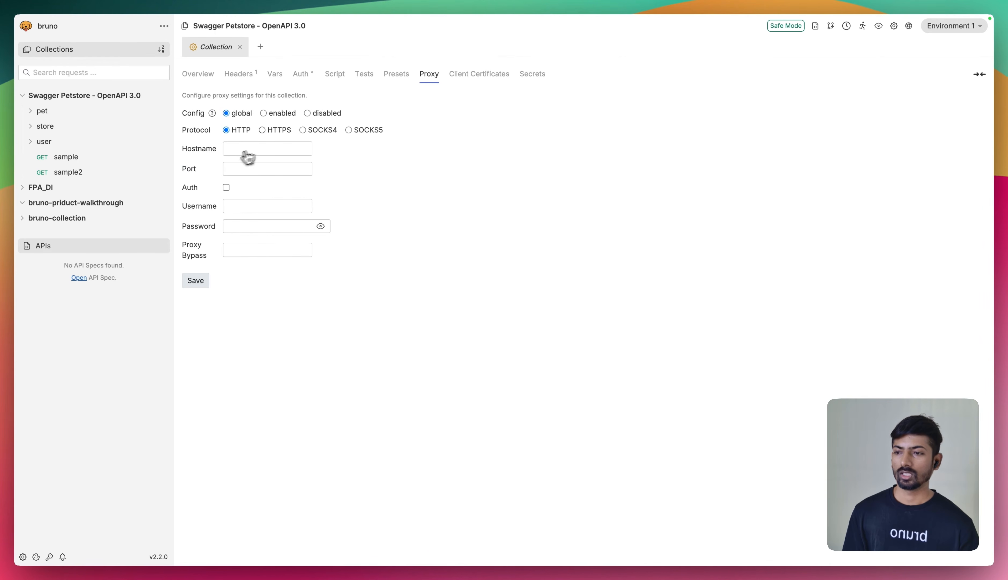
pyautogui.click(23, 558)
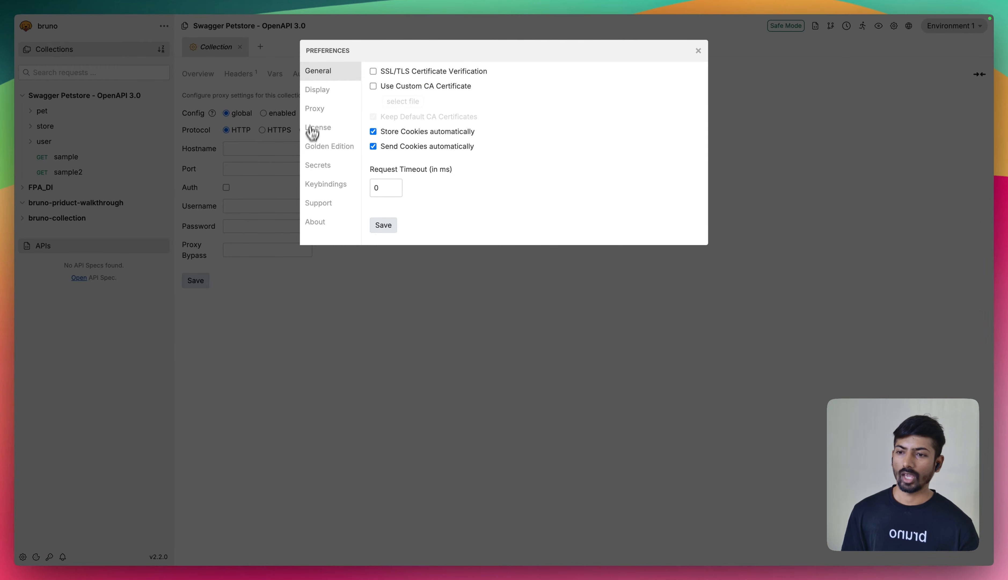
pyautogui.click(314, 115)
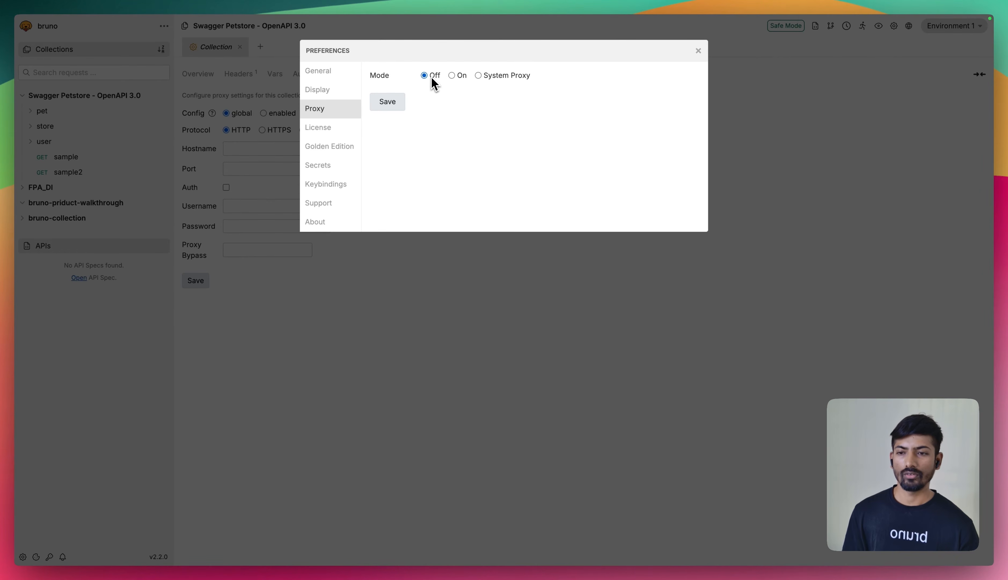
pyautogui.click(452, 76)
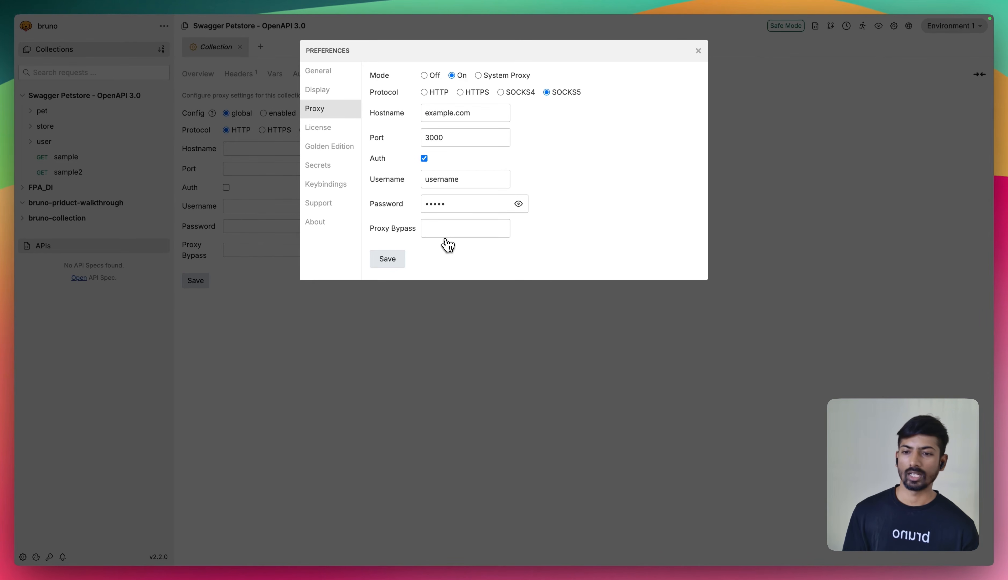
pyautogui.click(698, 50)
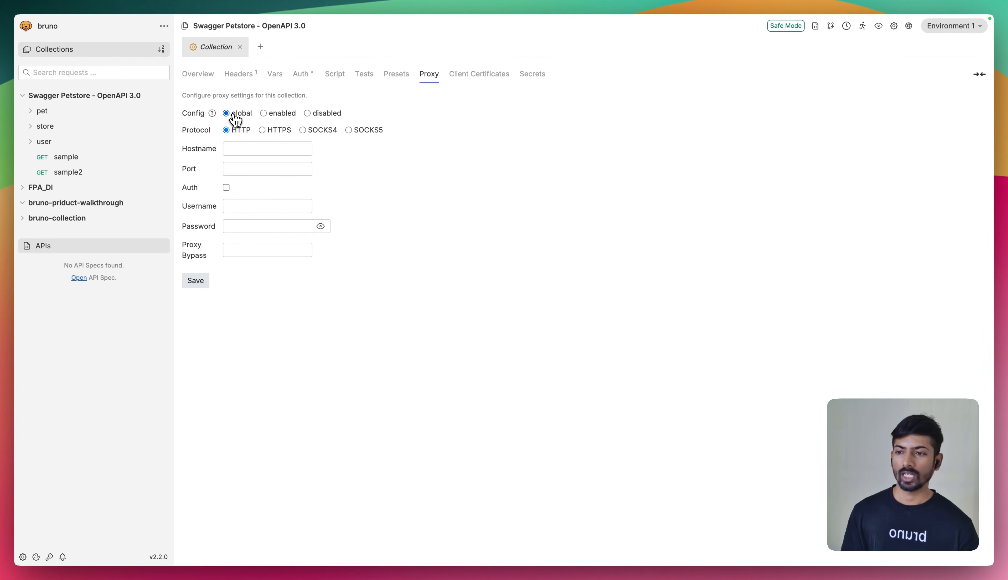
# Step: Compare the global proxy preferences in On mode with the collection's proxy config set to enabled, without saving
pyautogui.click(23, 557)
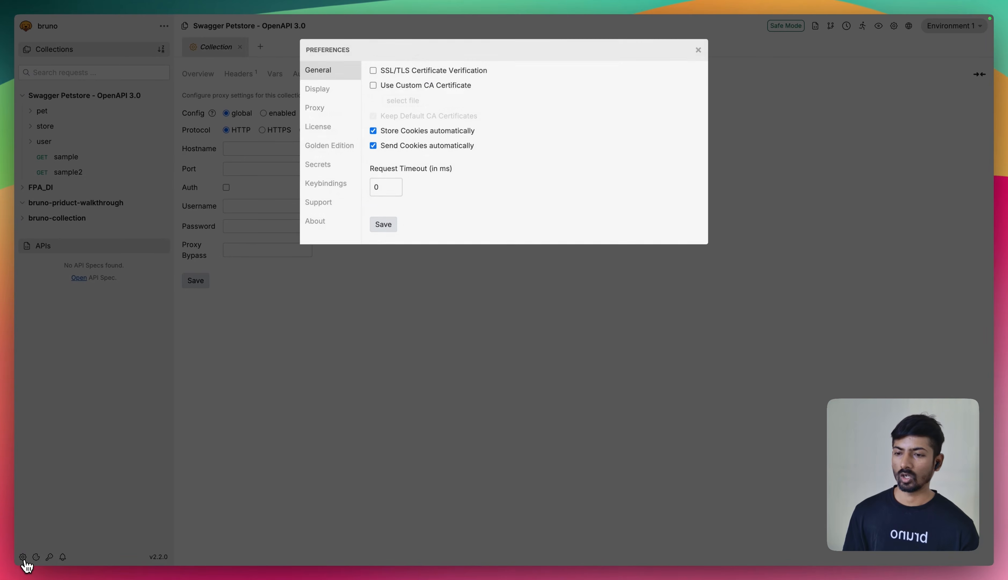
pyautogui.click(322, 111)
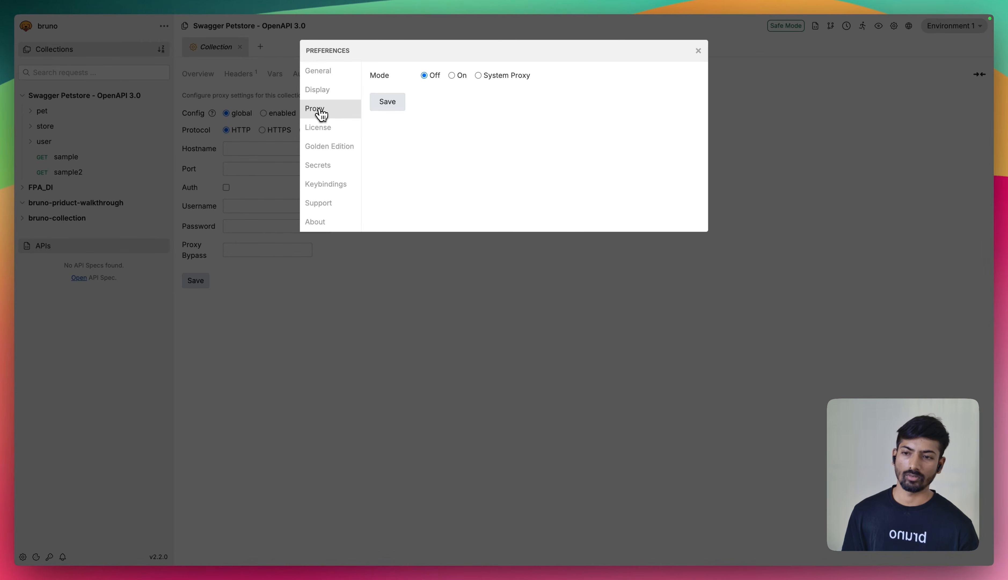
pyautogui.click(459, 76)
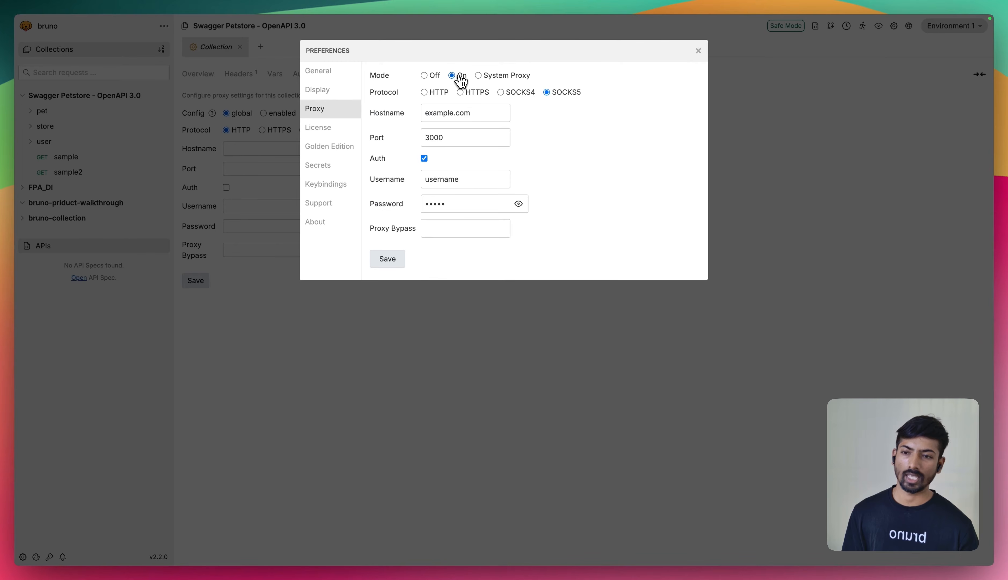
pyautogui.click(698, 51)
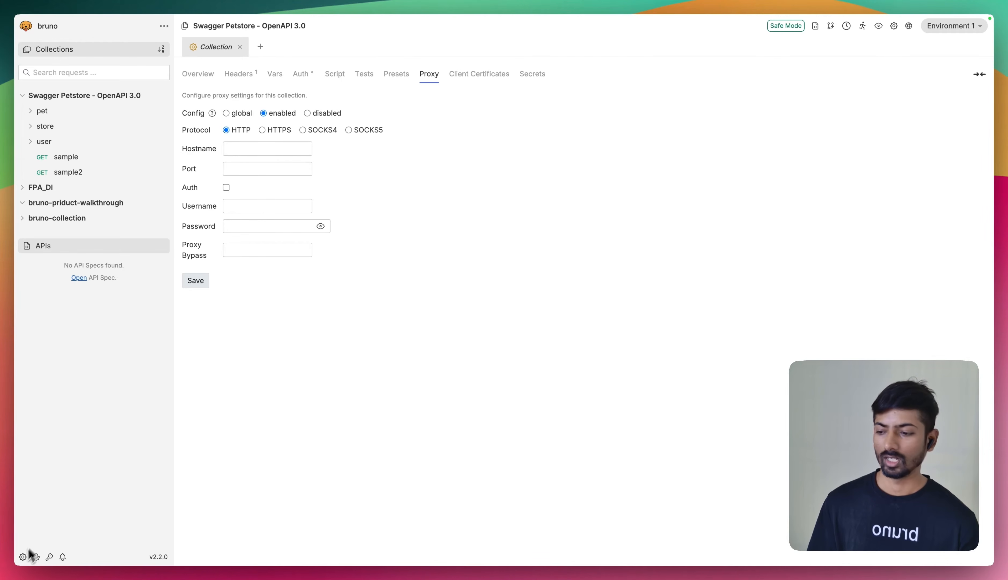
pyautogui.click(23, 557)
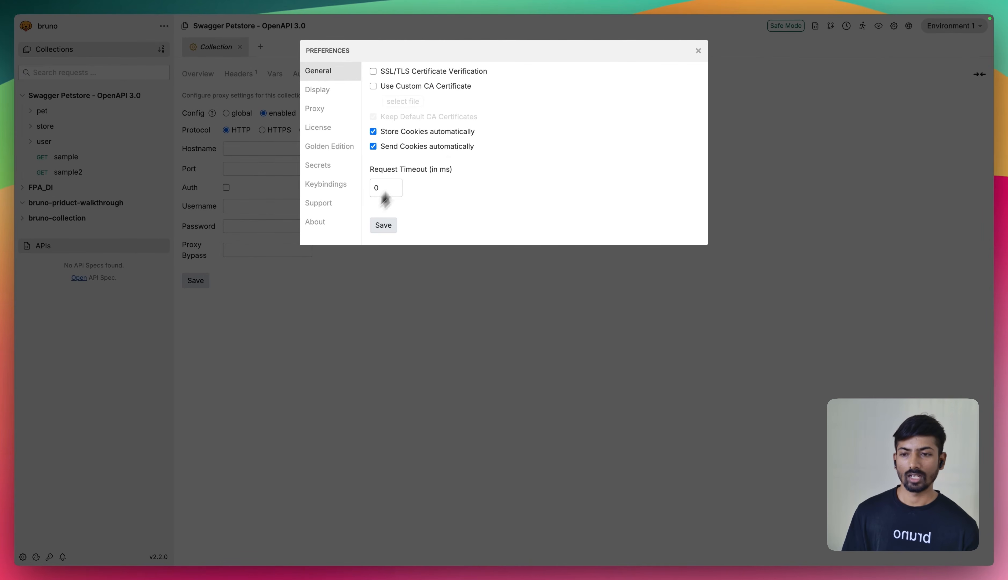
pyautogui.click(698, 51)
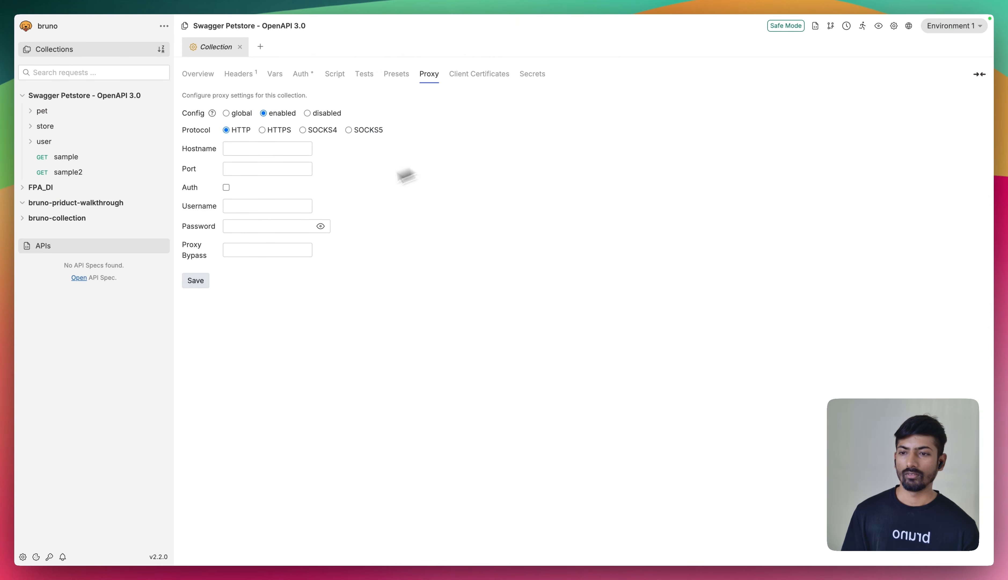
# Step: Review the collection's client certificate form with type PFX, and its secrets settings alongside the secret providers in the preferences
pyautogui.click(476, 76)
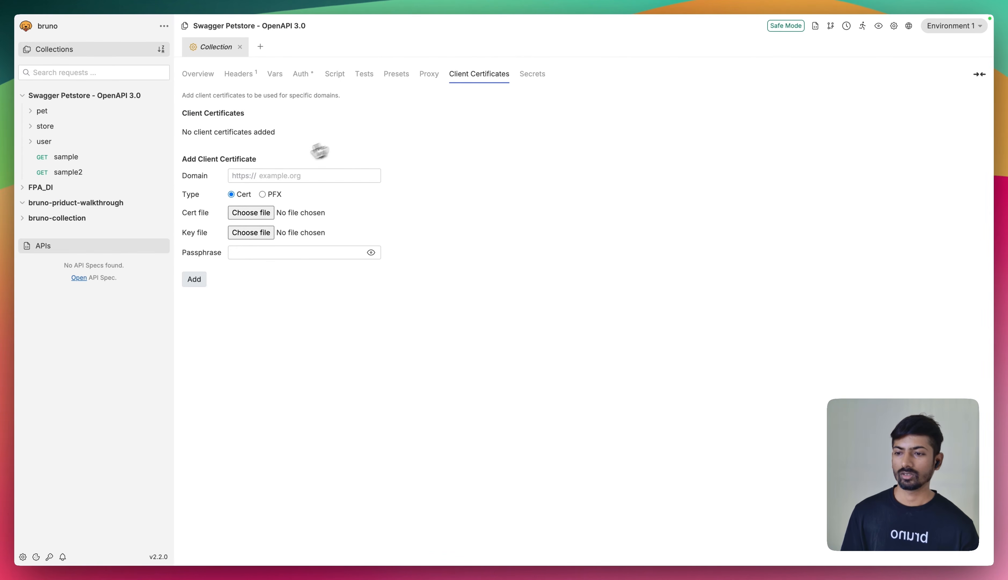
pyautogui.click(263, 195)
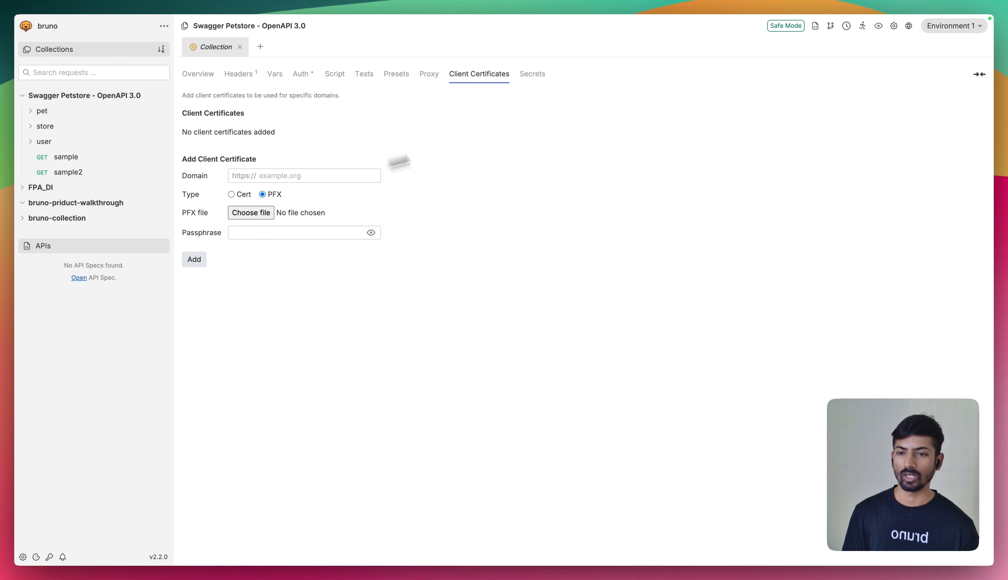
pyautogui.click(535, 73)
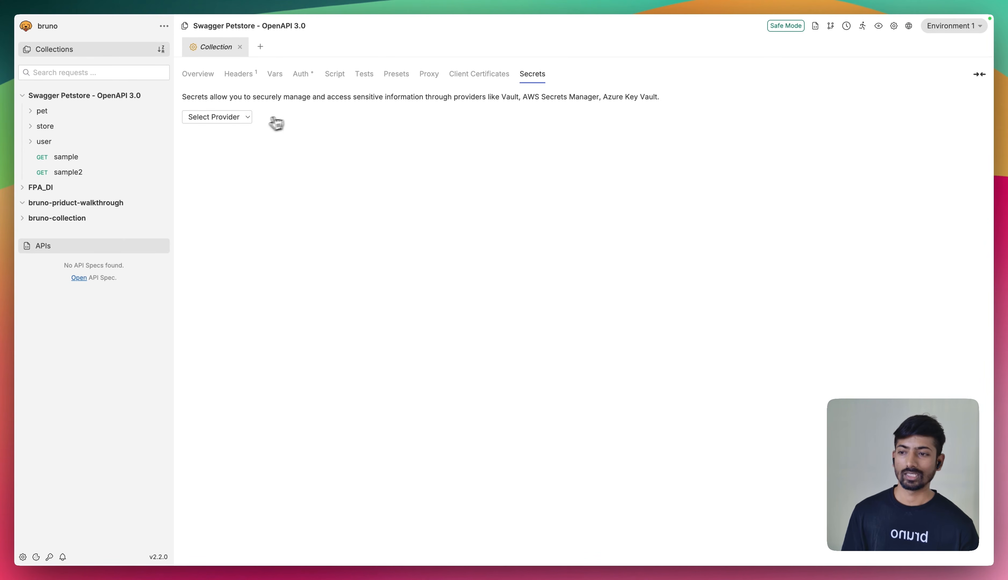
pyautogui.click(23, 556)
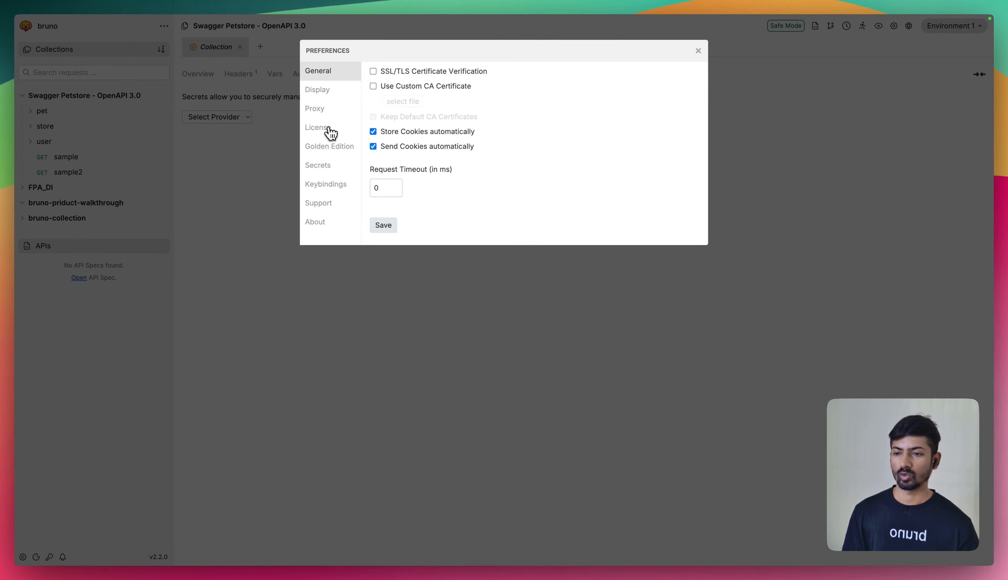
pyautogui.click(323, 171)
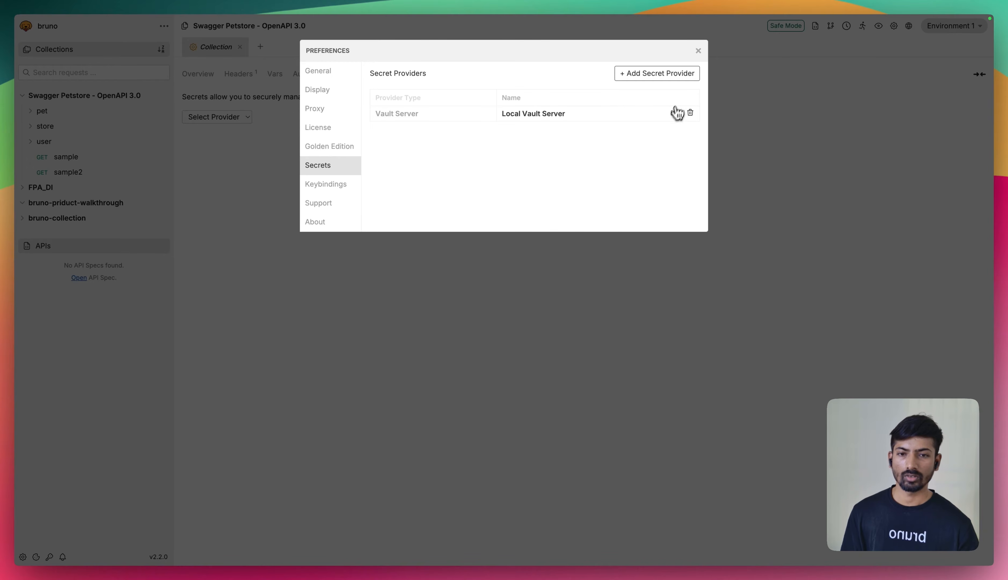
pyautogui.click(698, 51)
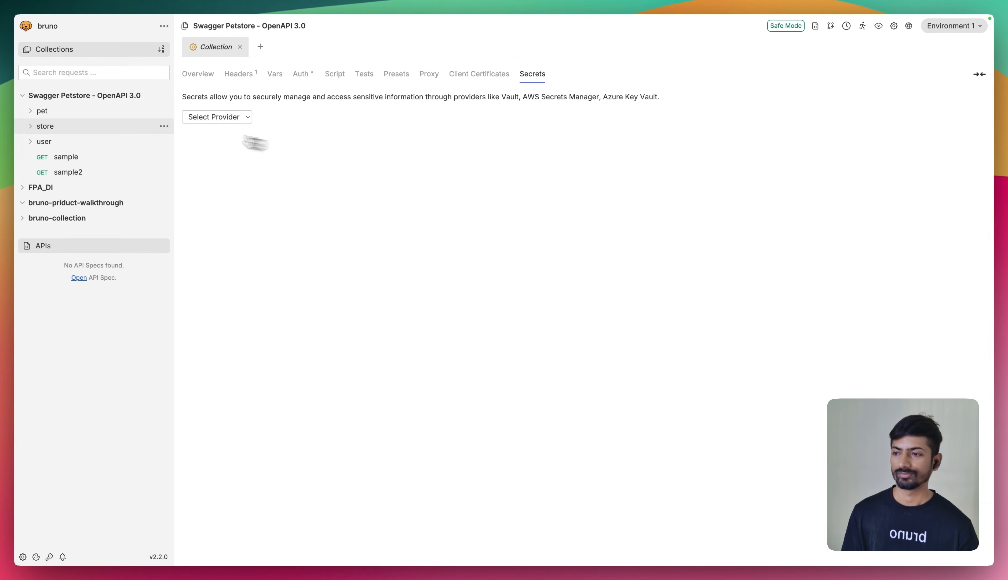
# Step: Look through the pet folder's script, vars, auth and docs settings, and open the parameters of the Update an existing pet request
pyautogui.click(112, 112)
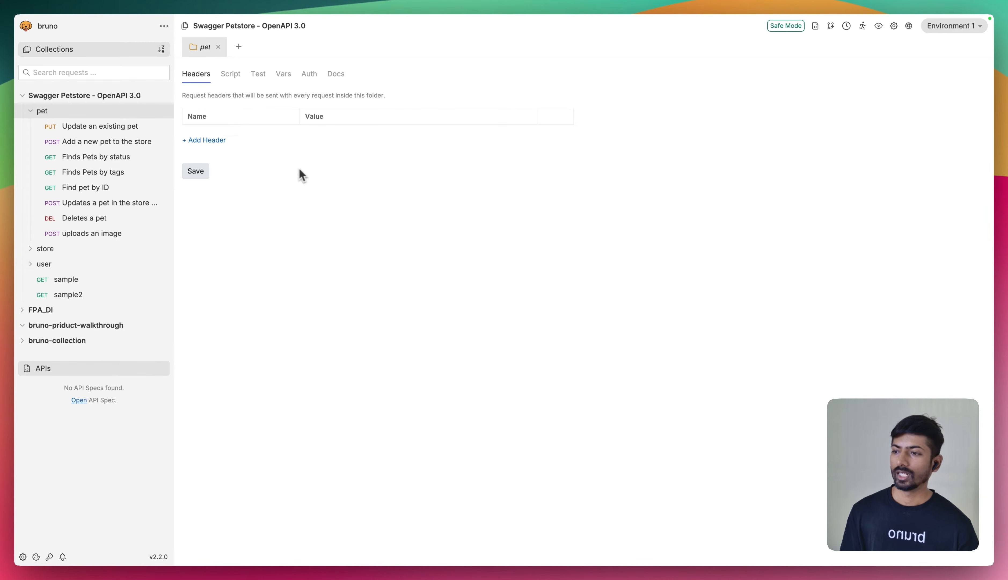
pyautogui.click(236, 80)
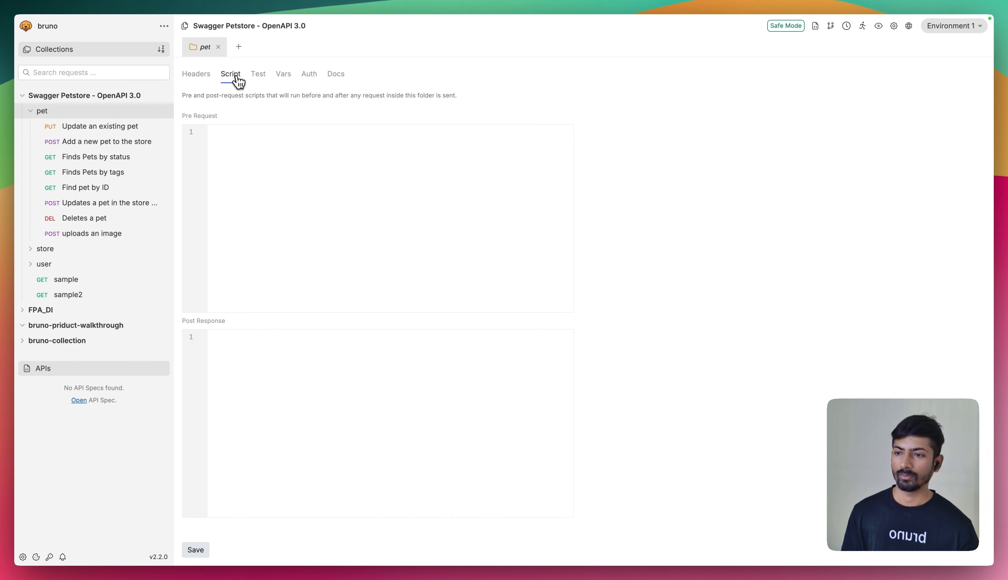
pyautogui.click(312, 80)
pyautogui.click(289, 79)
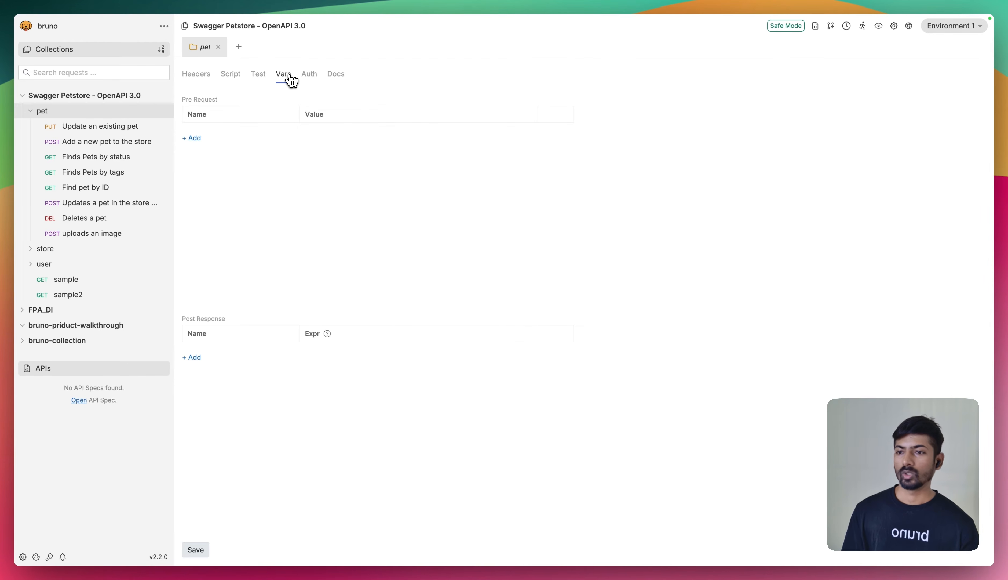
pyautogui.click(337, 79)
pyautogui.click(127, 128)
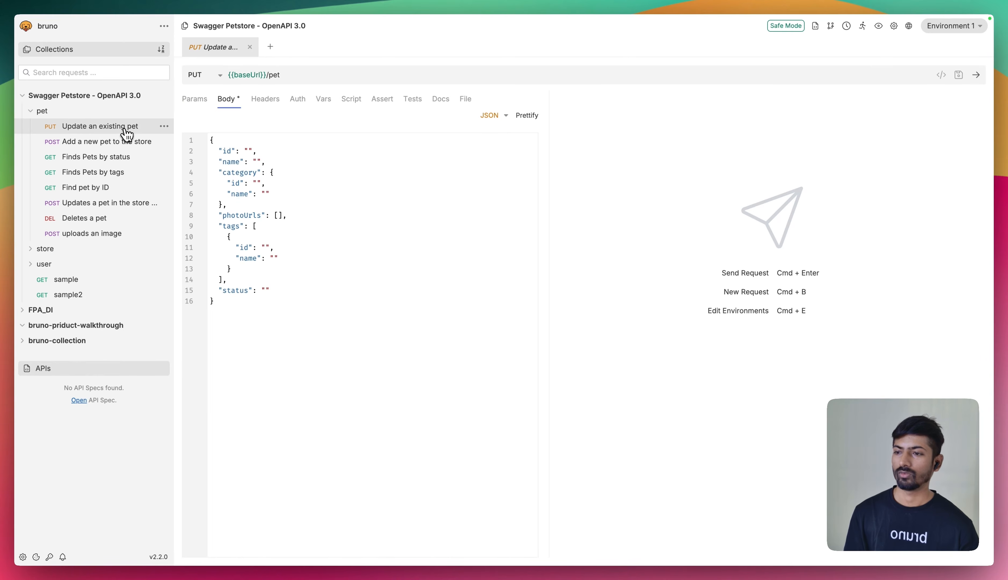
pyautogui.click(199, 103)
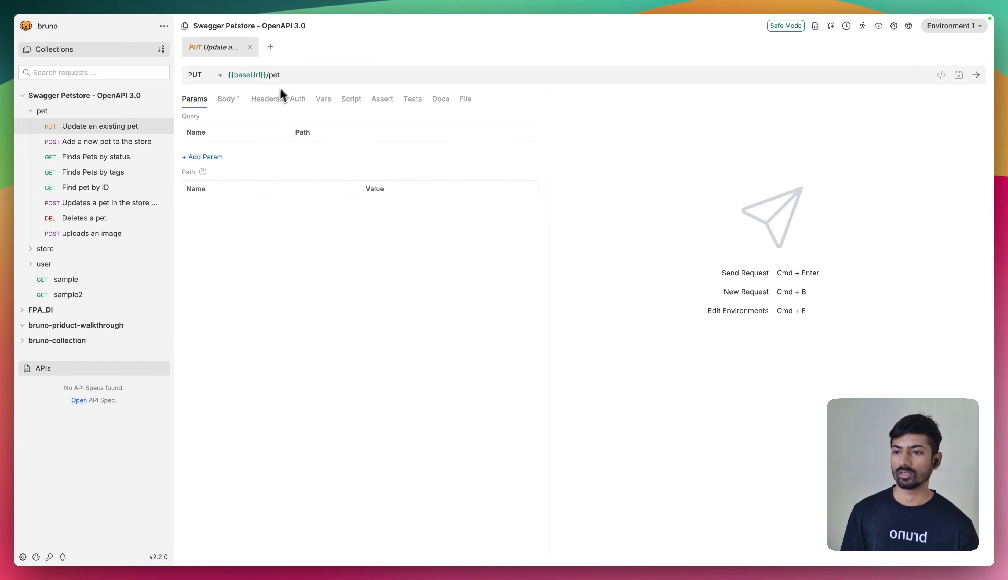
# Step: Try adding a query parameter with a short sample name and value to the PUT request, and delete it
pyautogui.click(286, 76)
pyautogui.write('?g')
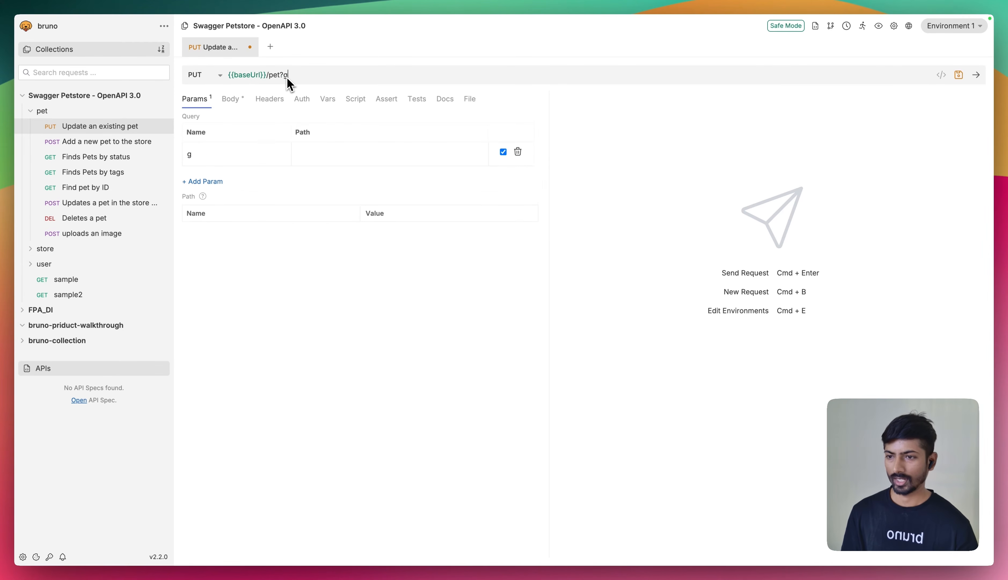
pyautogui.write('anes')
pyautogui.click(309, 156)
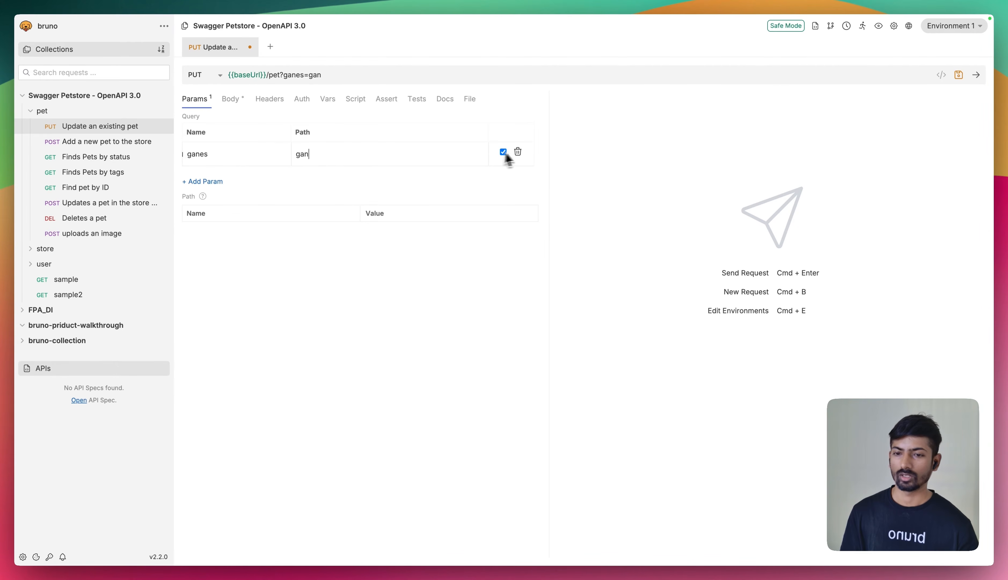
pyautogui.click(523, 155)
pyautogui.click(205, 156)
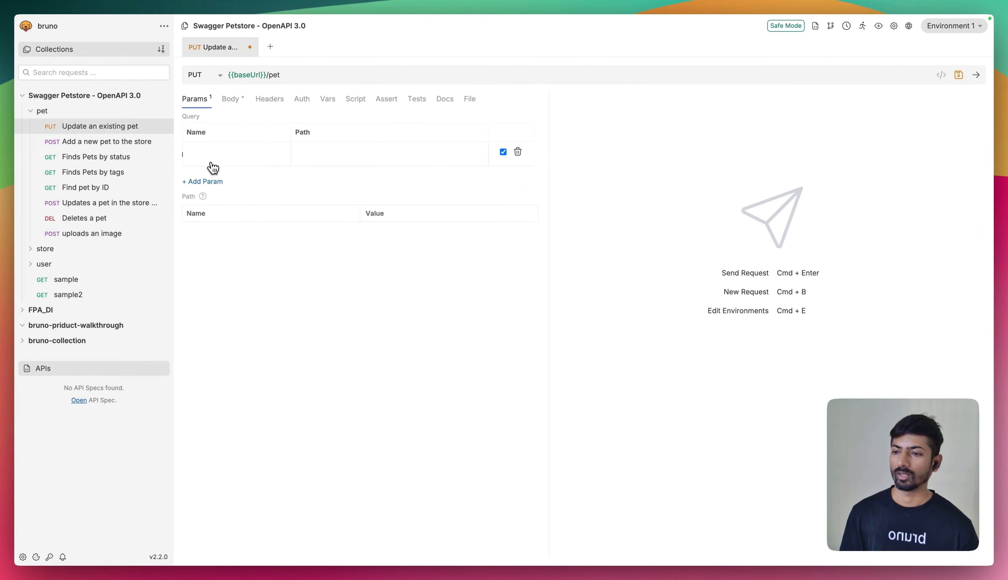
pyautogui.press('Tab')
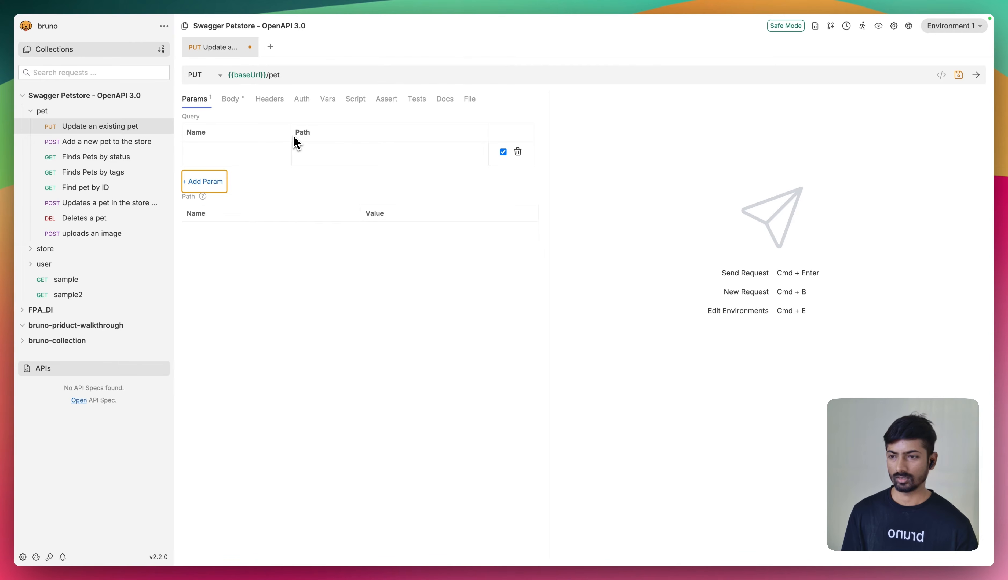
# Step: Try adding a sample path parameter after {{baseUrl}}/pet using the /: syntax, and remove it from the URL
pyautogui.click(292, 77)
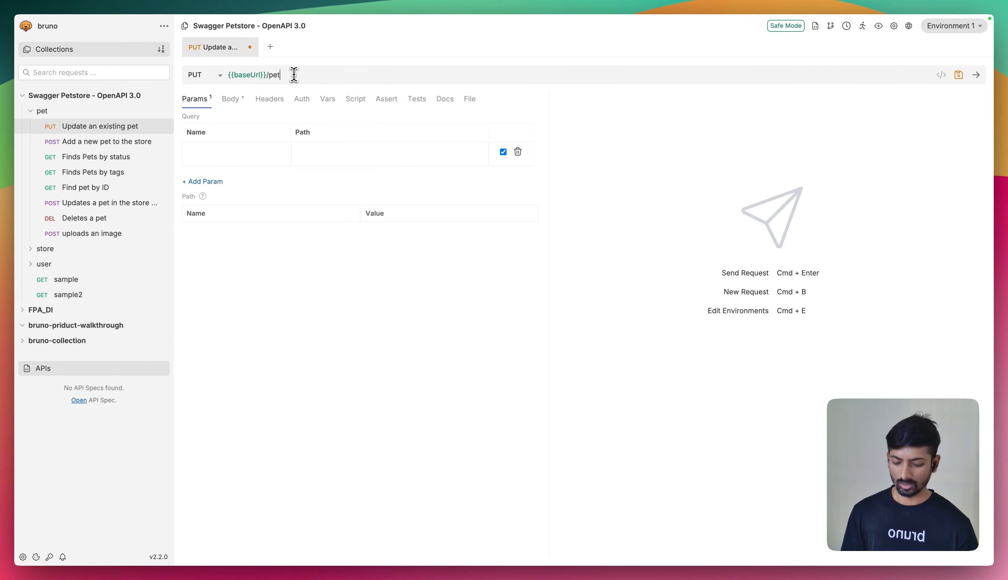
pyautogui.write('/:')
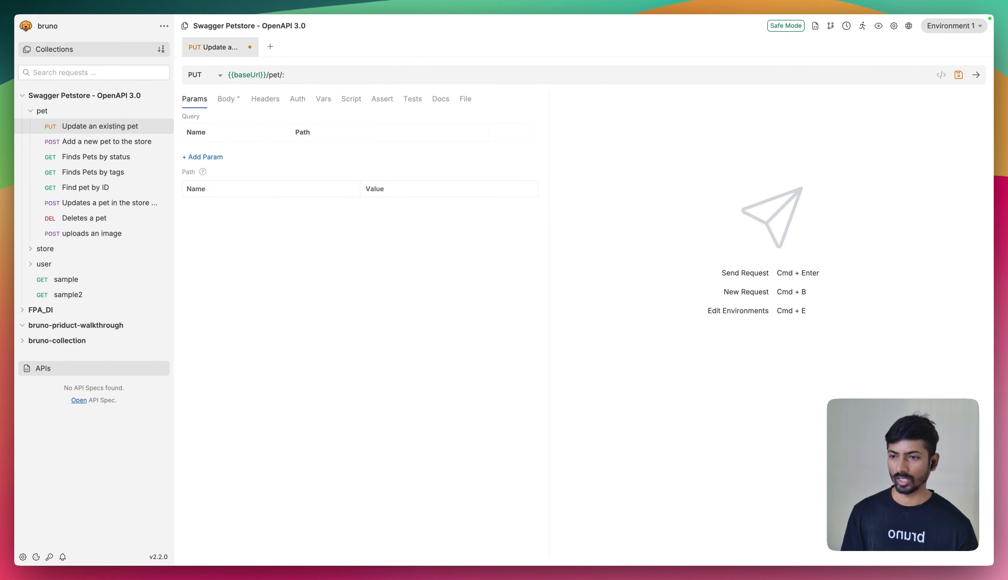
pyautogui.write('ganes')
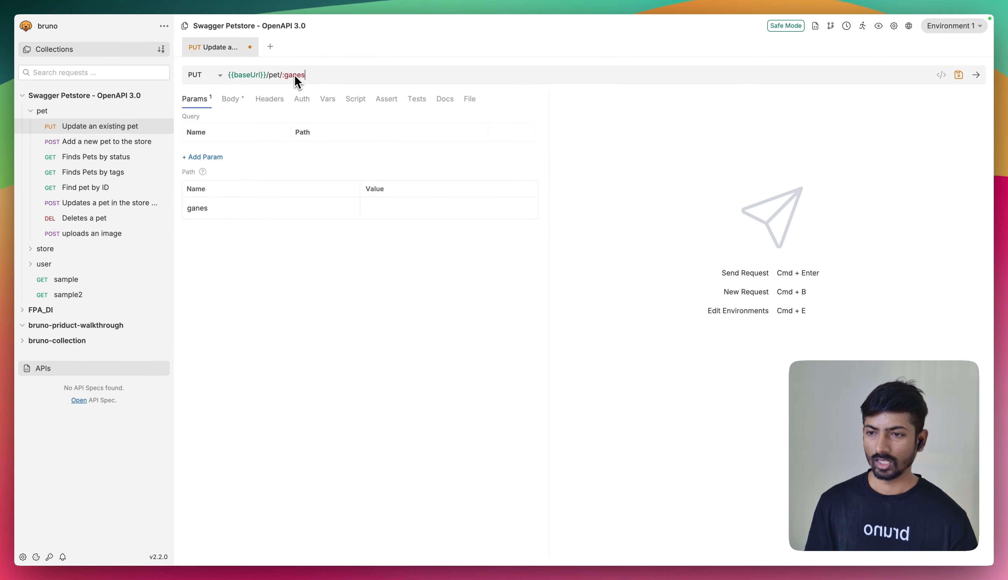
pyautogui.press('BackSpace')
pyautogui.press('BackSpace')
pyautogui.press('BackSpace')
pyautogui.press('BackSpace')
pyautogui.press('BackSpace')
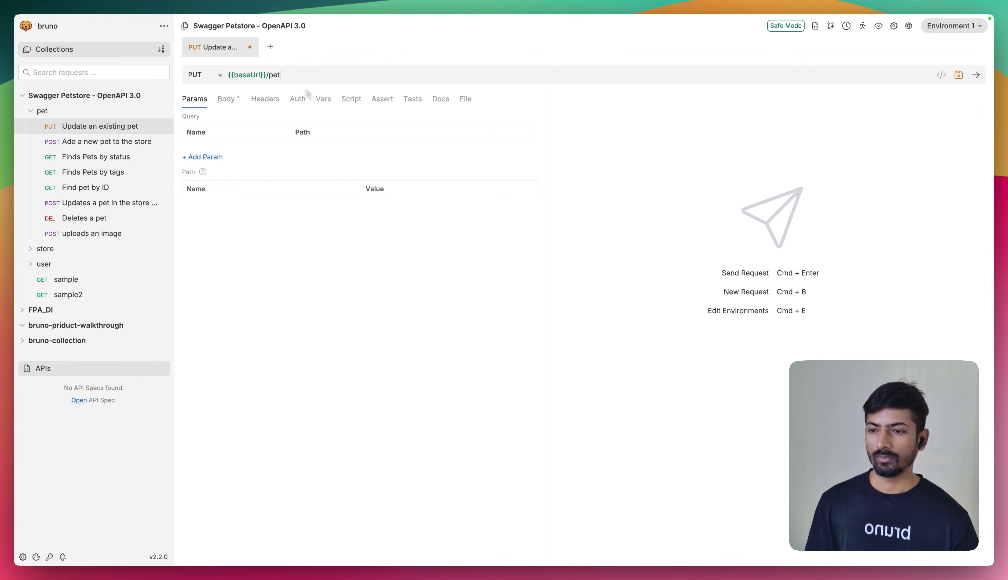
# Step: Examine the Update an existing pet request's JSON body, headers and available authentication modes, leaving it on No Auth
pyautogui.click(226, 99)
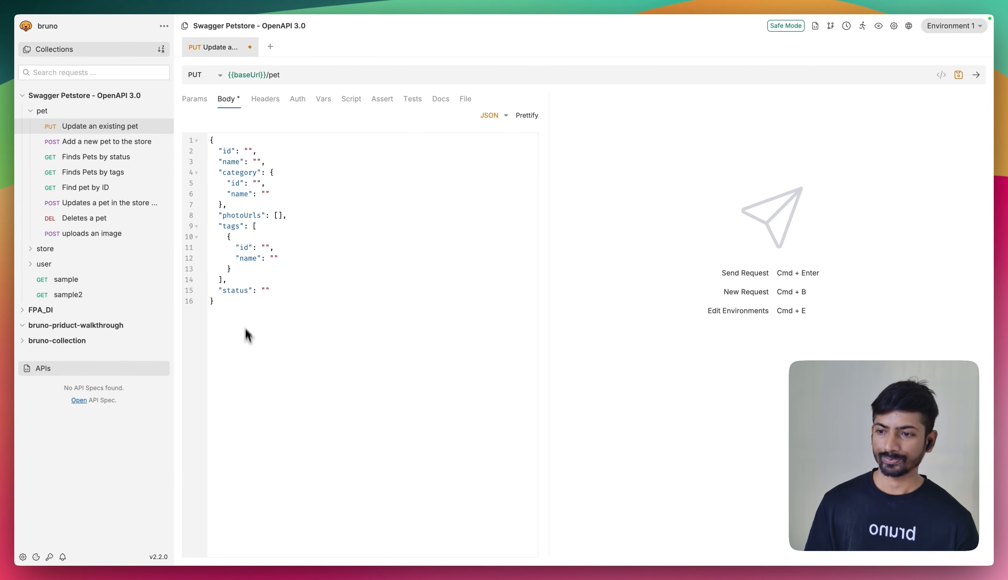
pyautogui.click(268, 104)
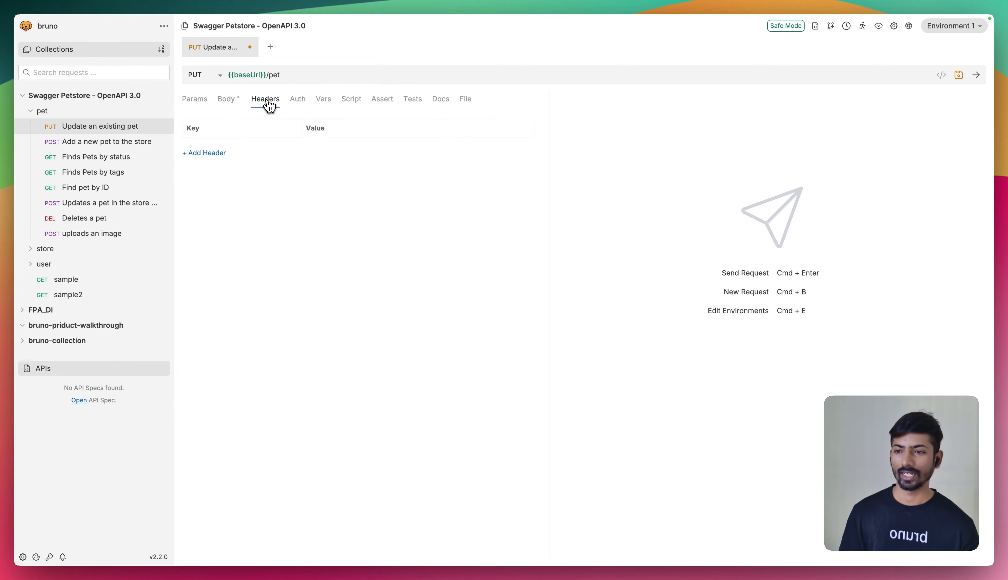
pyautogui.click(305, 105)
pyautogui.click(216, 115)
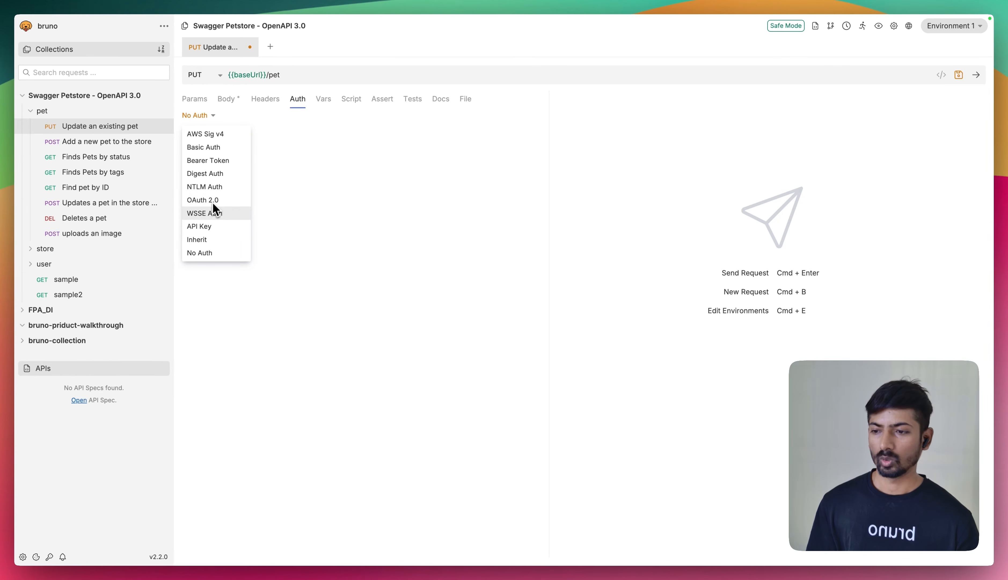
pyautogui.click(333, 151)
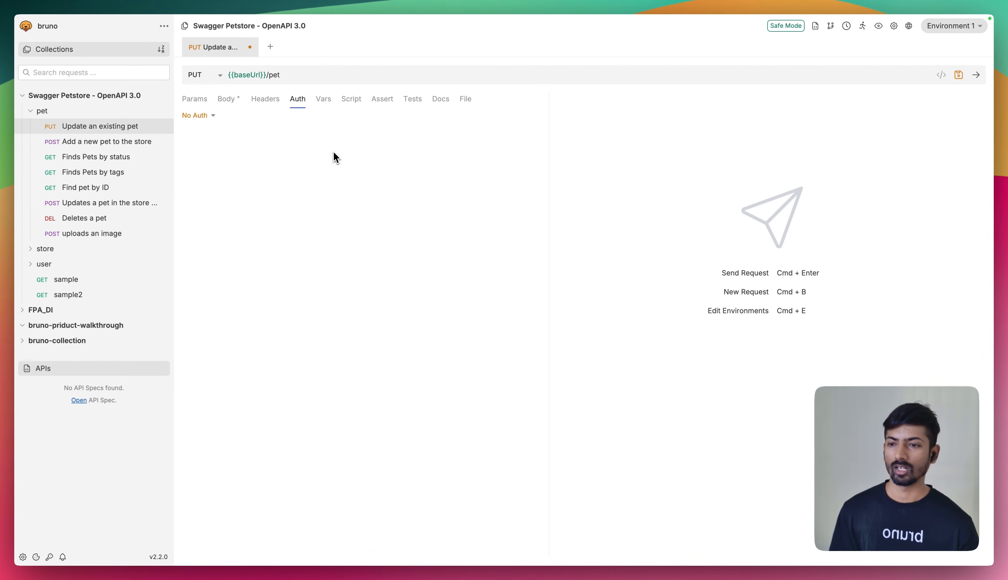
# Step: Look at the Update an existing pet request's variables and pre-request and post-response scripts, and save the request
pyautogui.click(327, 104)
pyautogui.click(352, 105)
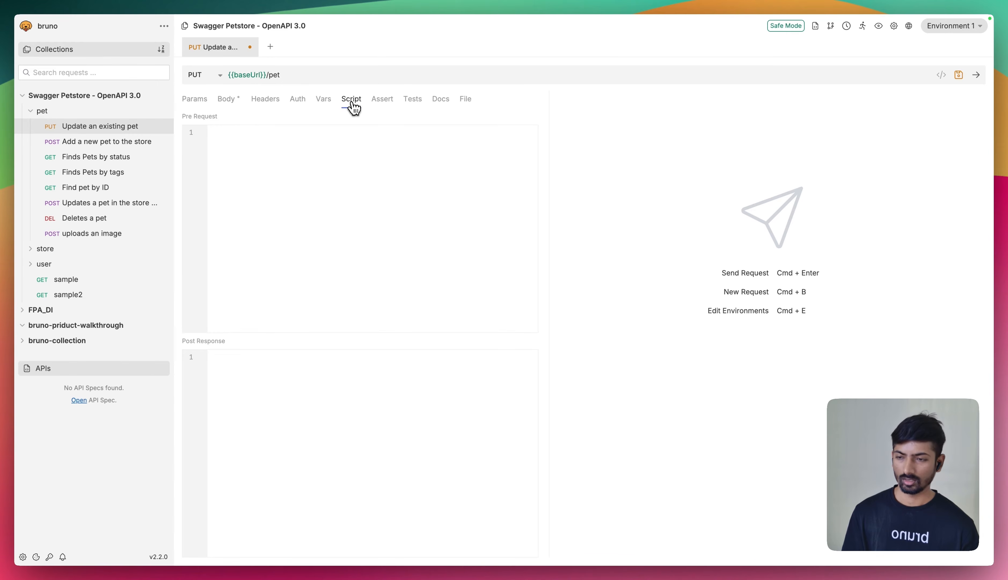
pyautogui.press('super+a')
pyautogui.press('super+s')
pyautogui.click(313, 199)
pyautogui.press('super+s')
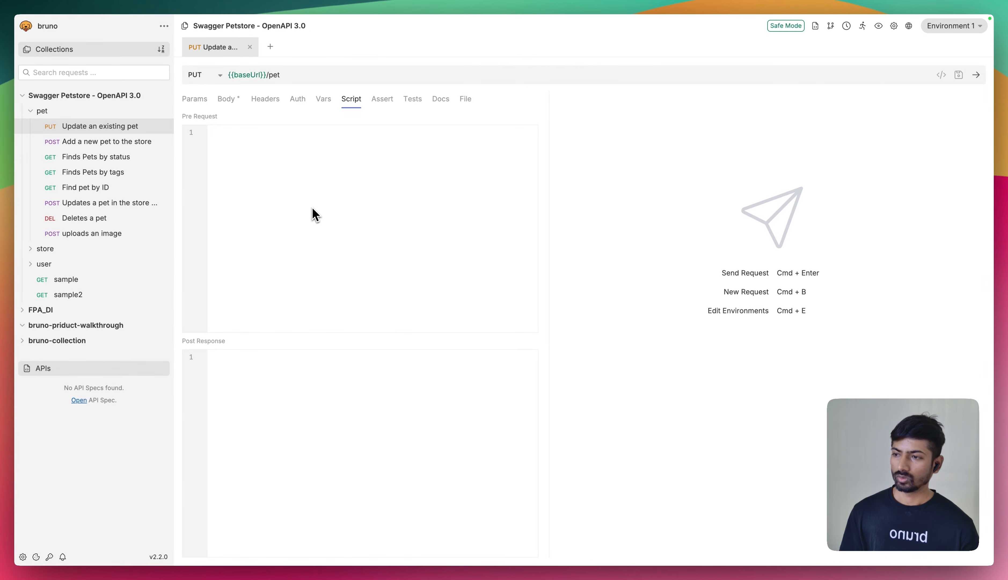
# Step: Look through the general collection and tools options and the Swagger Petstore collection's Export and Embed sharing choices
pyautogui.click(165, 27)
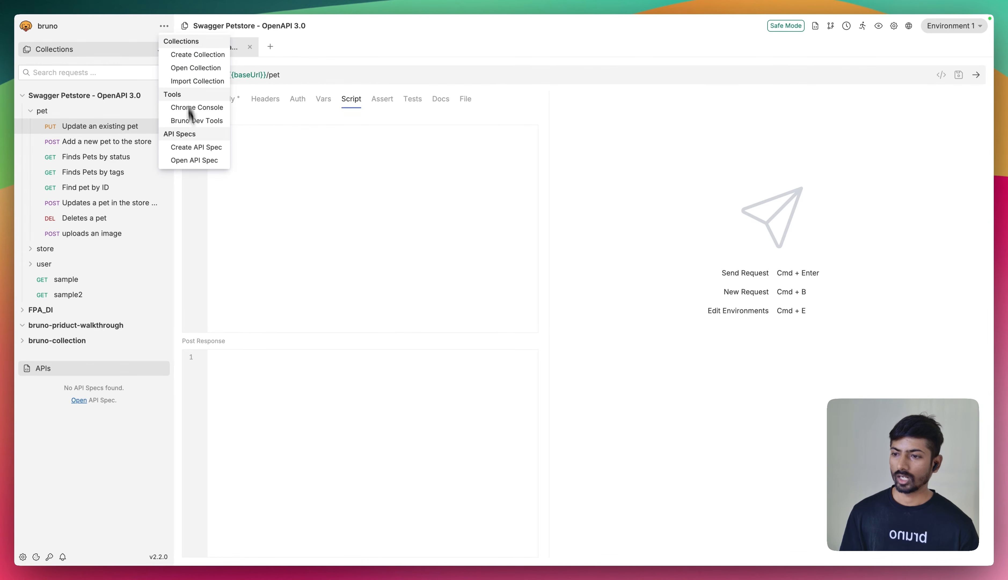
pyautogui.click(244, 231)
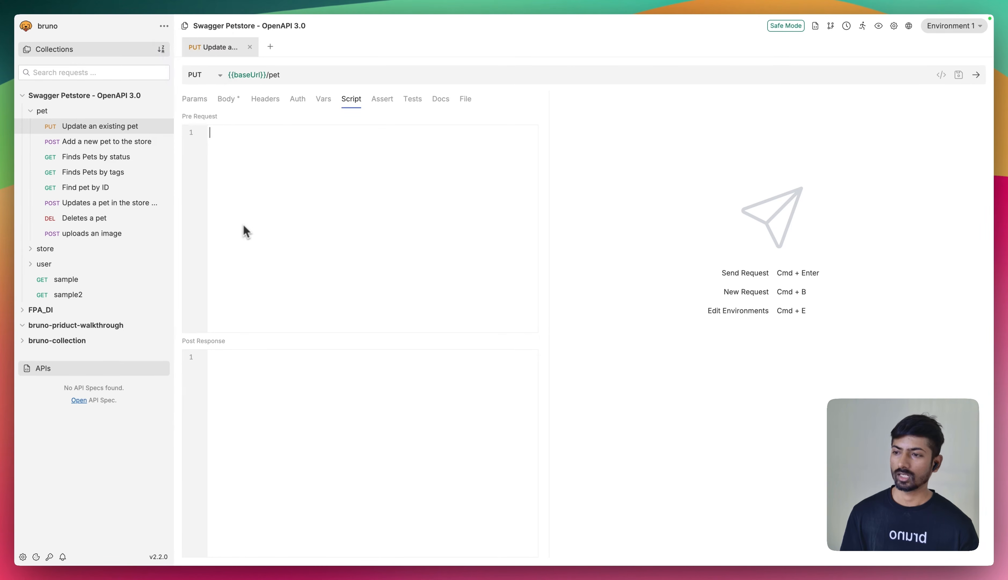
pyautogui.click(164, 96)
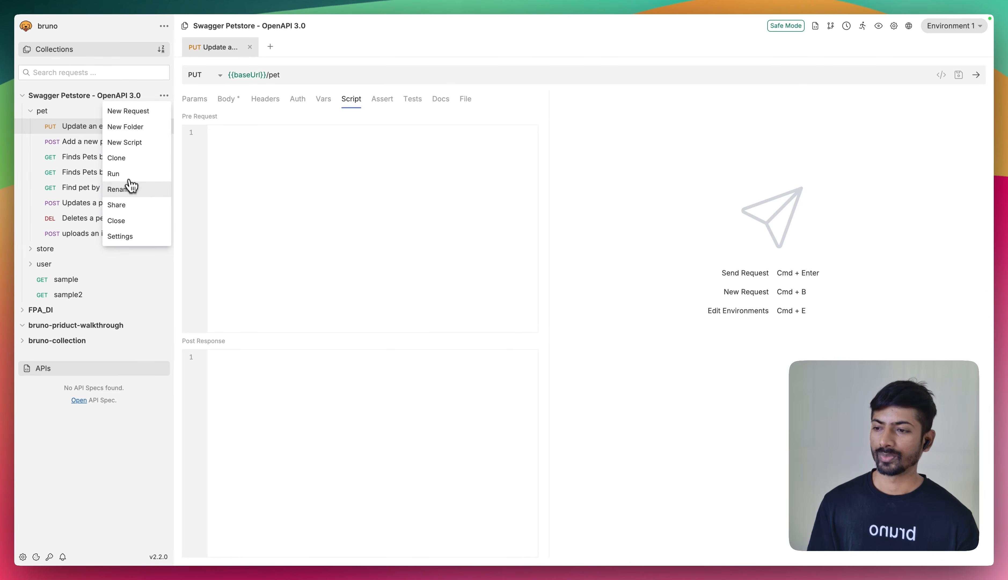
pyautogui.click(120, 205)
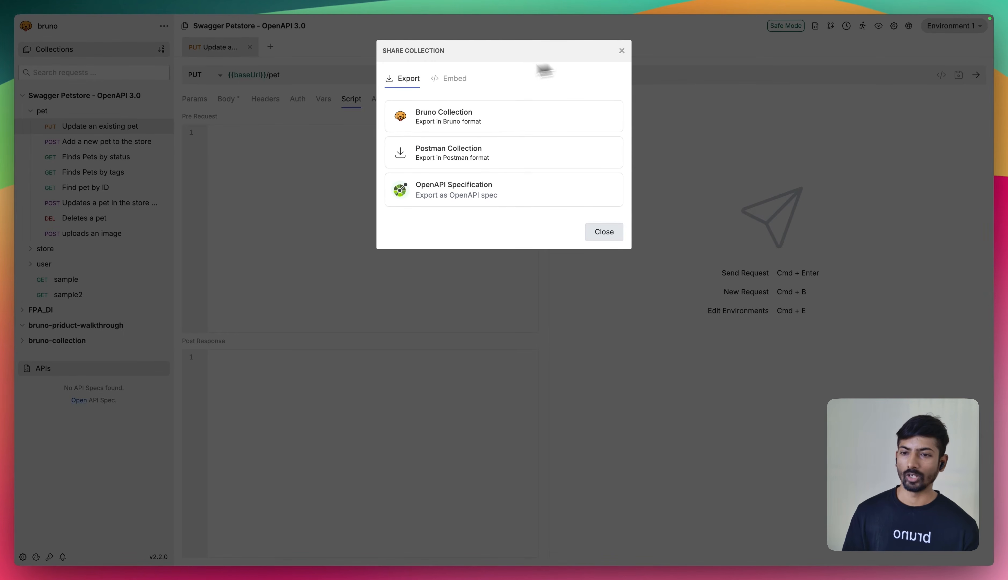
pyautogui.click(456, 78)
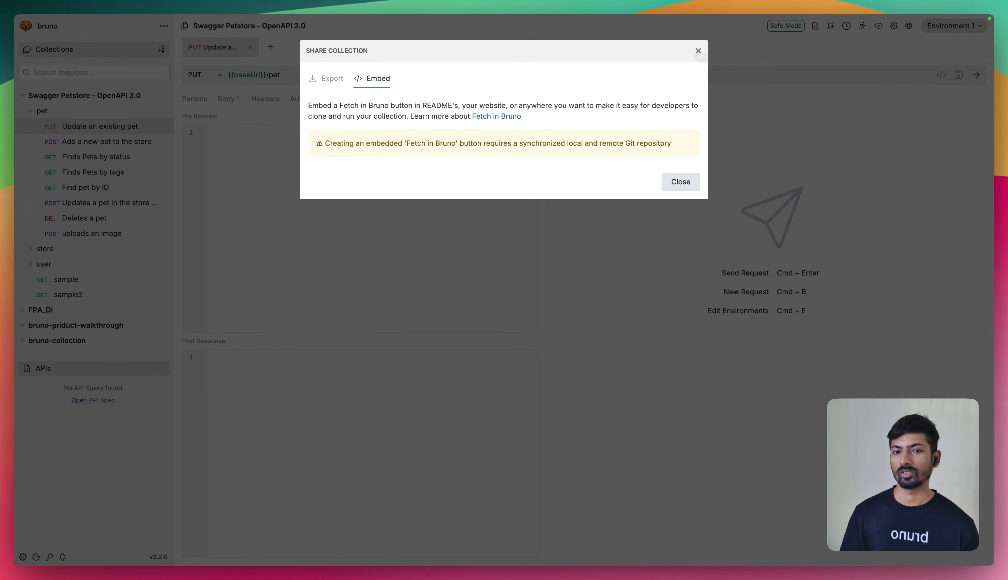
pyautogui.click(698, 51)
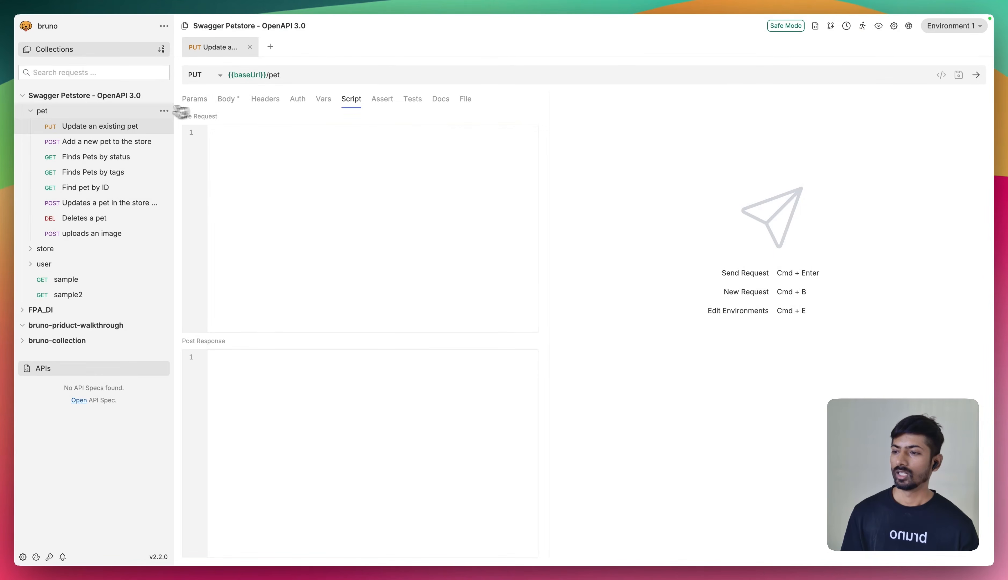
# Step: View the pet folder's settings and the Swagger Petstore collection's settings, closing each one
pyautogui.click(165, 112)
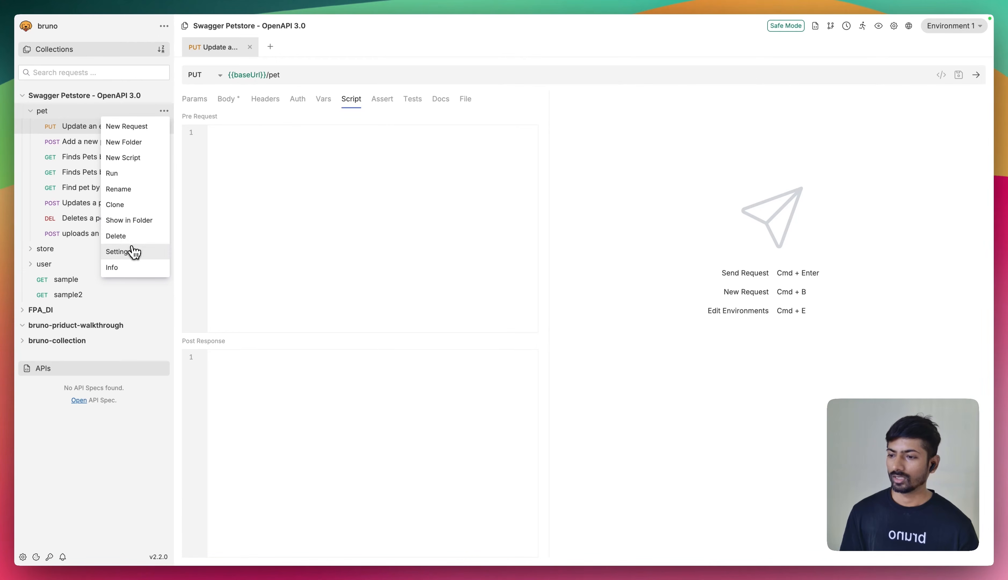
pyautogui.click(130, 254)
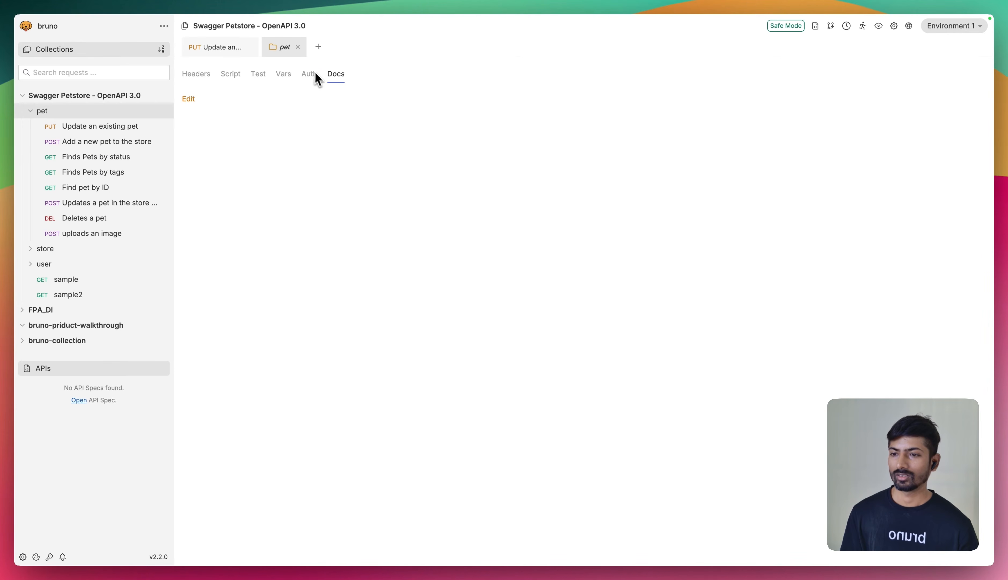
pyautogui.click(298, 48)
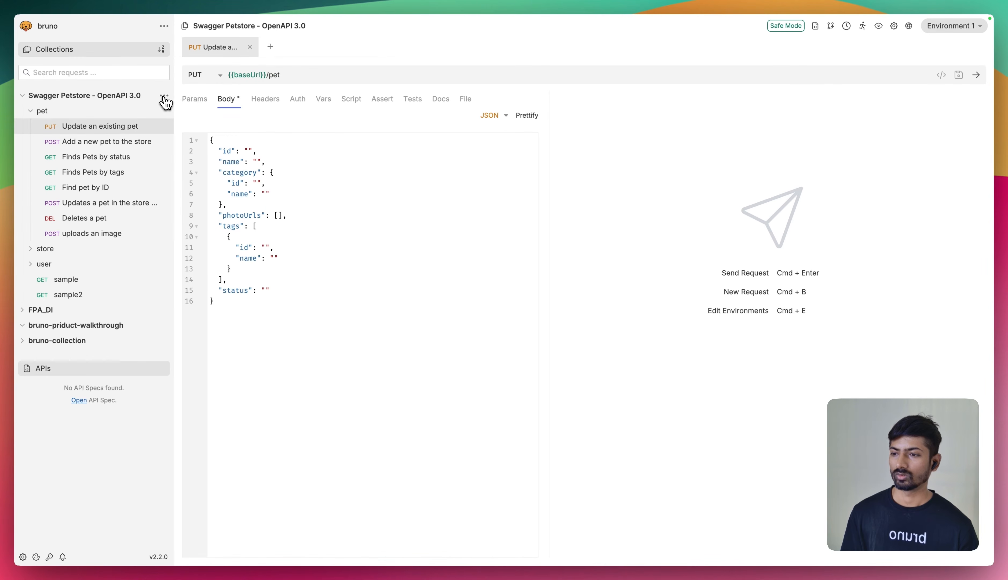
pyautogui.click(164, 96)
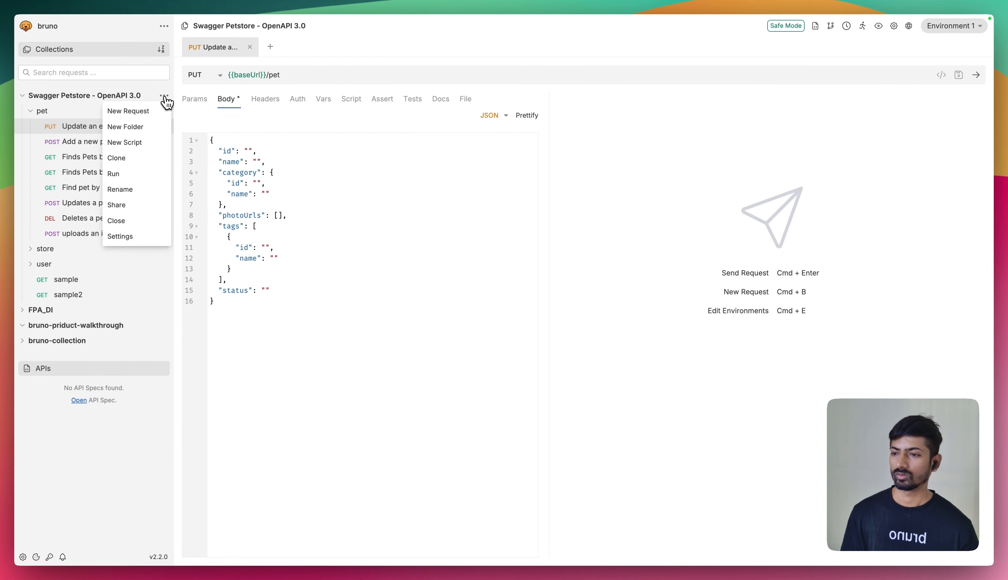
pyautogui.click(142, 236)
pyautogui.click(319, 46)
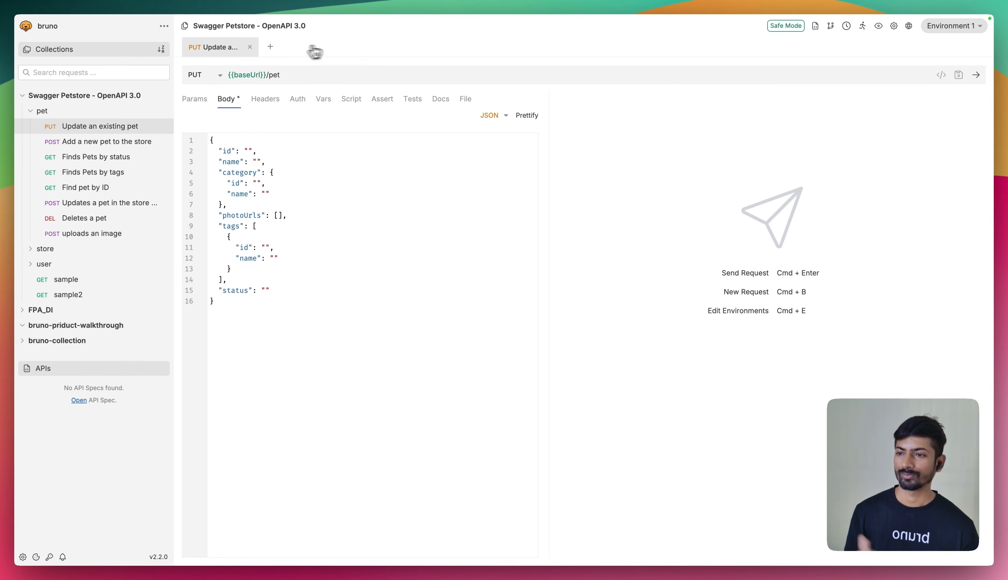
# Step: Close the Update an existing pet request and look over the actions available for the Swagger Petstore collection
pyautogui.click(249, 48)
pyautogui.click(164, 96)
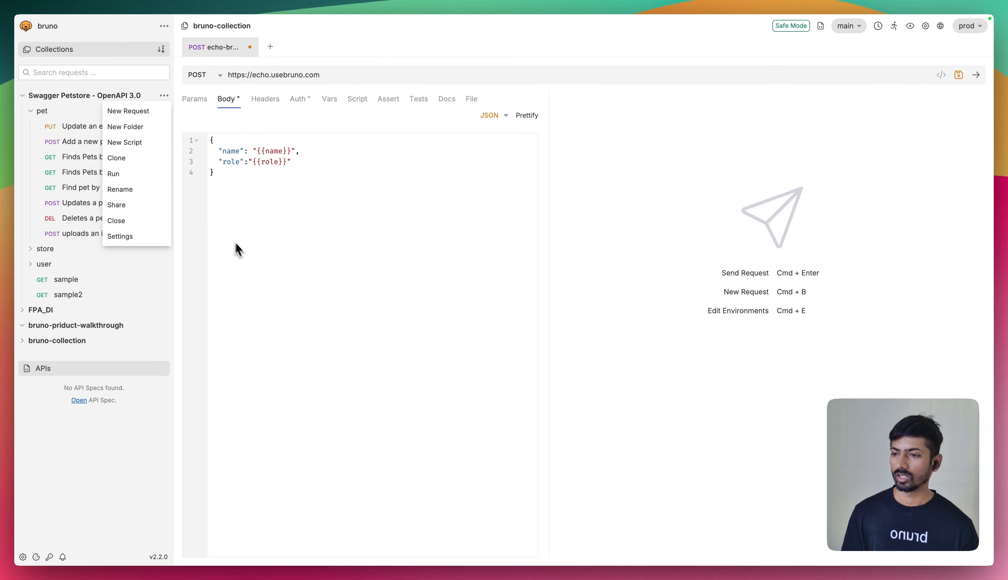
pyautogui.click(244, 255)
pyautogui.click(163, 98)
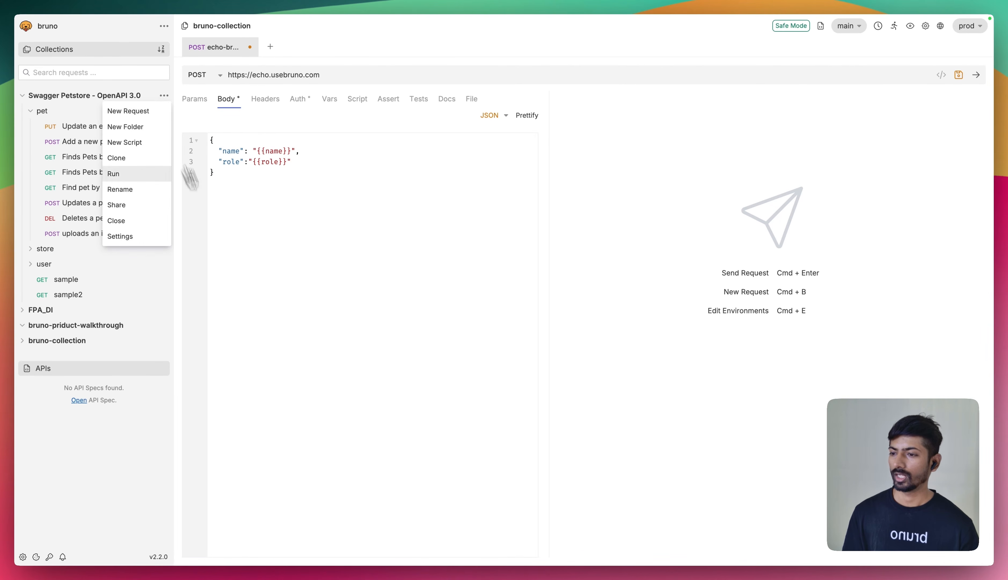
pyautogui.click(232, 282)
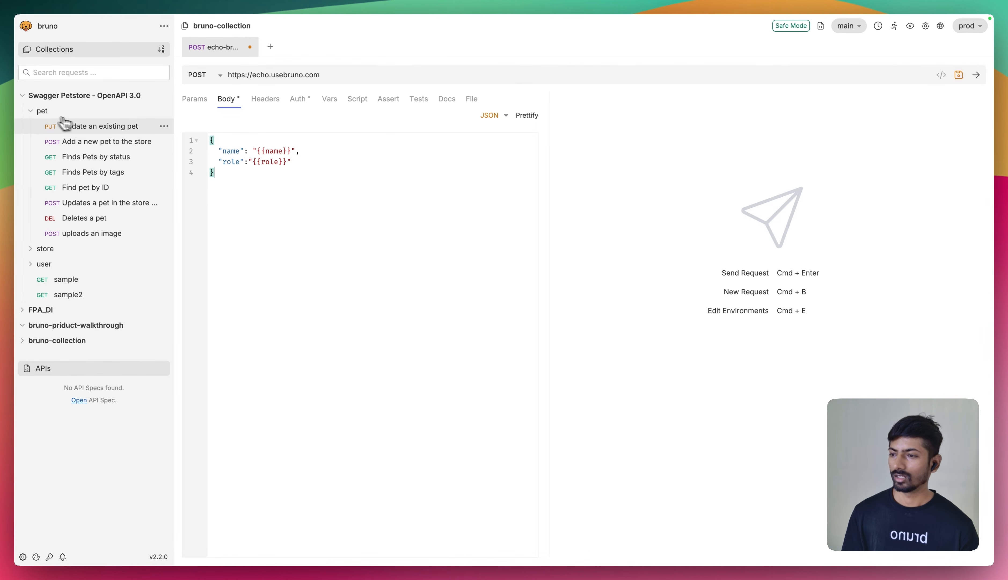
# Step: Try nesting the pet folder inside the store folder, and move it back out to the collection root
pyautogui.click(42, 112)
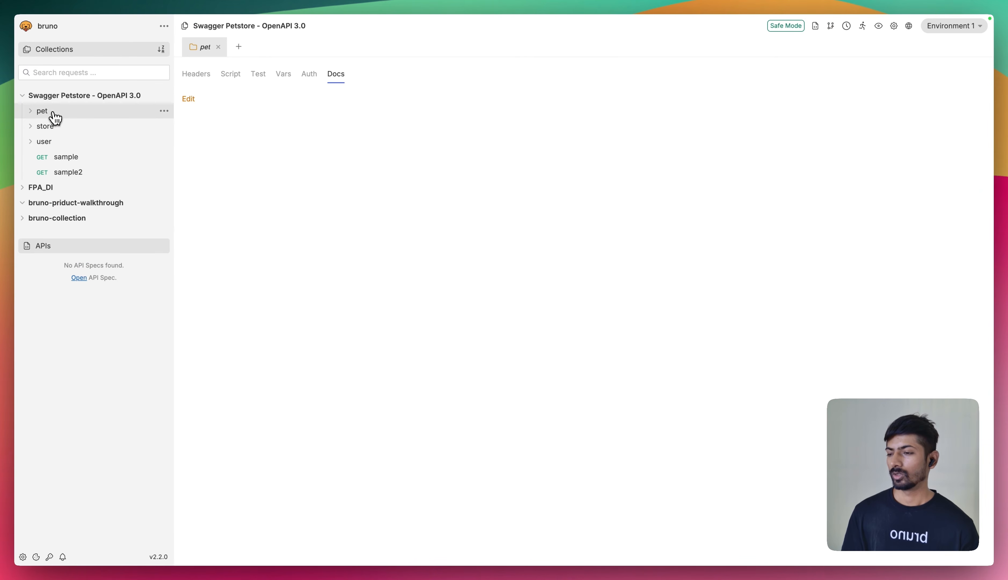
pyautogui.moveTo(53, 116); pyautogui.dragTo(53, 137)
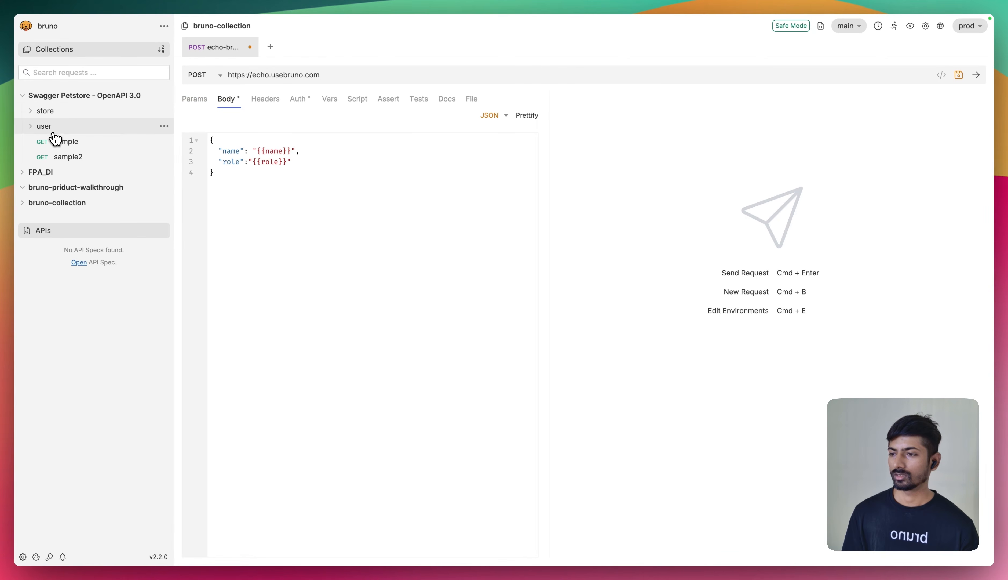
pyautogui.click(48, 111)
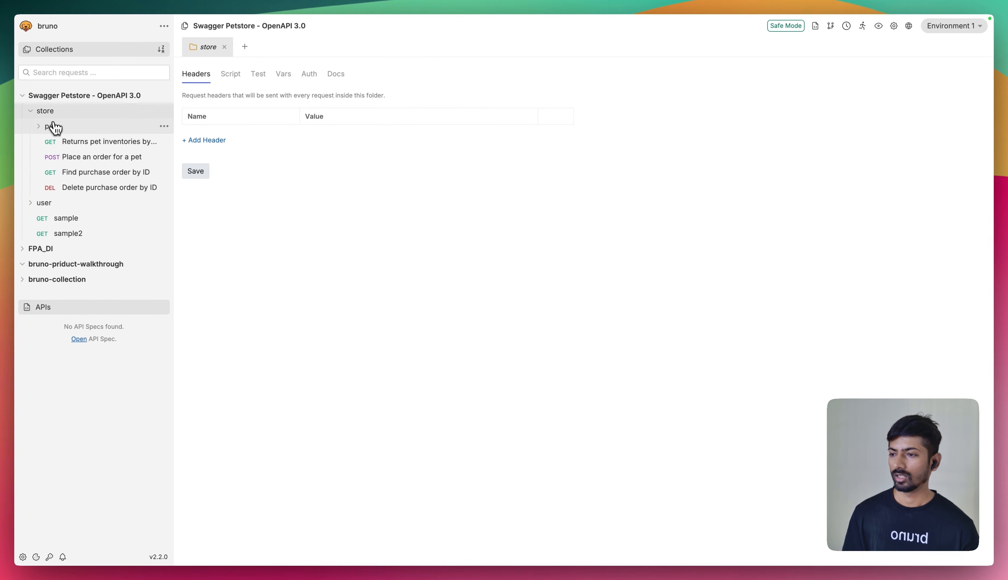
pyautogui.moveTo(53, 126); pyautogui.dragTo(67, 97)
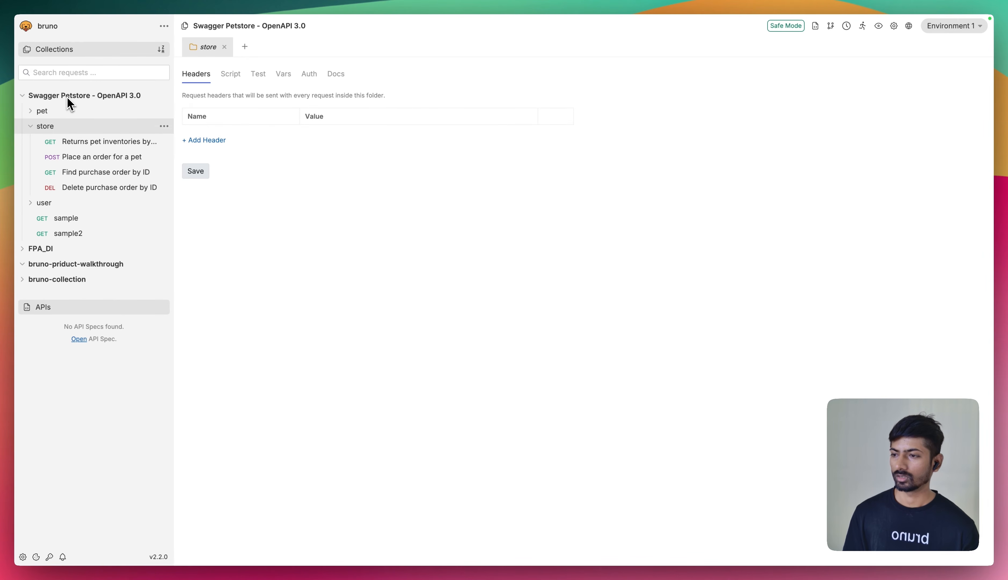
pyautogui.click(36, 127)
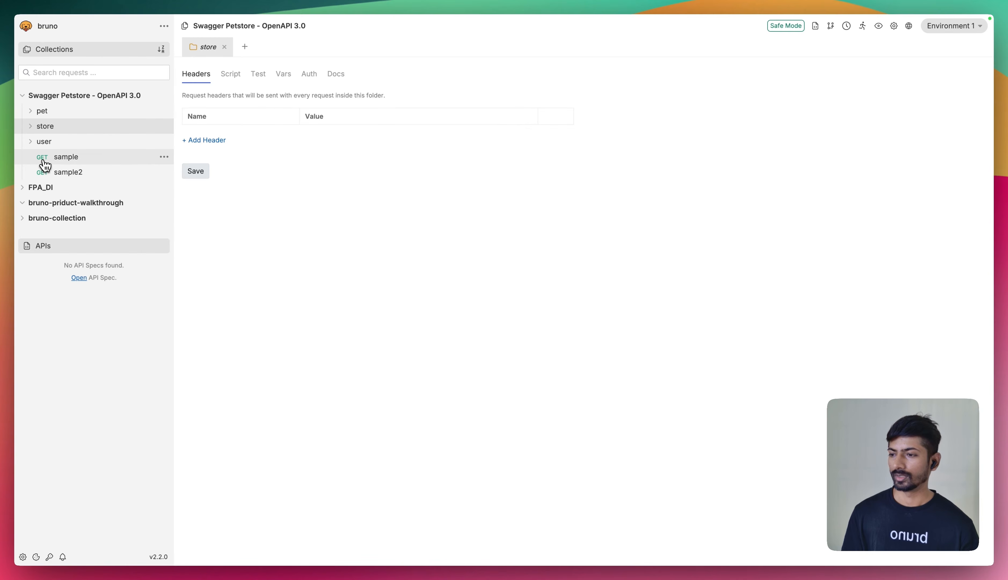
# Step: Move the sample and sample2 requests out of the collection root, placing sample2 in the user folder, and collapse that folder
pyautogui.moveTo(43, 160)
pyautogui.mouseDown()
pyautogui.moveTo(42, 128)
pyautogui.moveTo(49, 161)
pyautogui.moveTo(52, 145)
pyautogui.mouseUp()
pyautogui.click(86, 142)
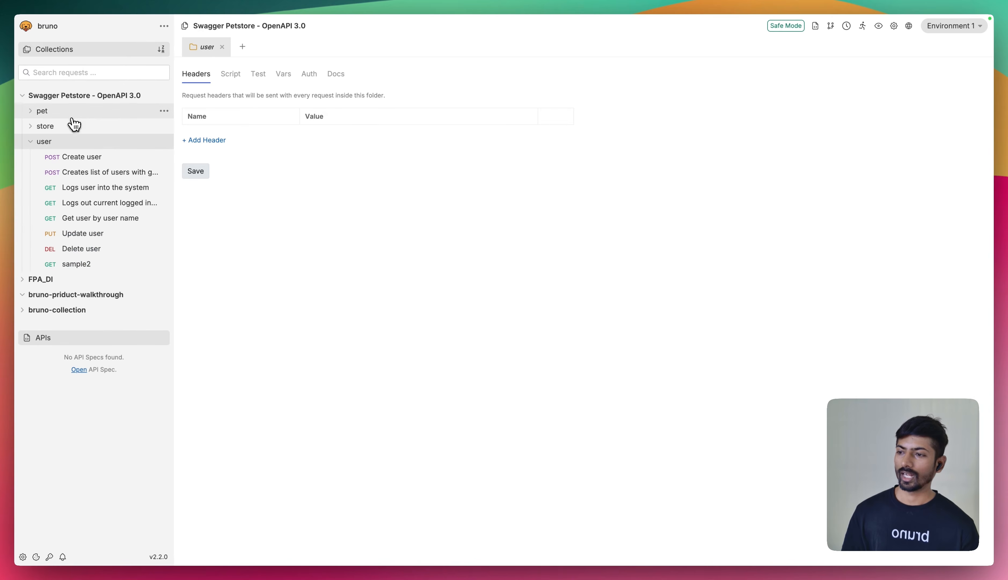
pyautogui.click(71, 115)
pyautogui.click(72, 120)
pyautogui.click(53, 157)
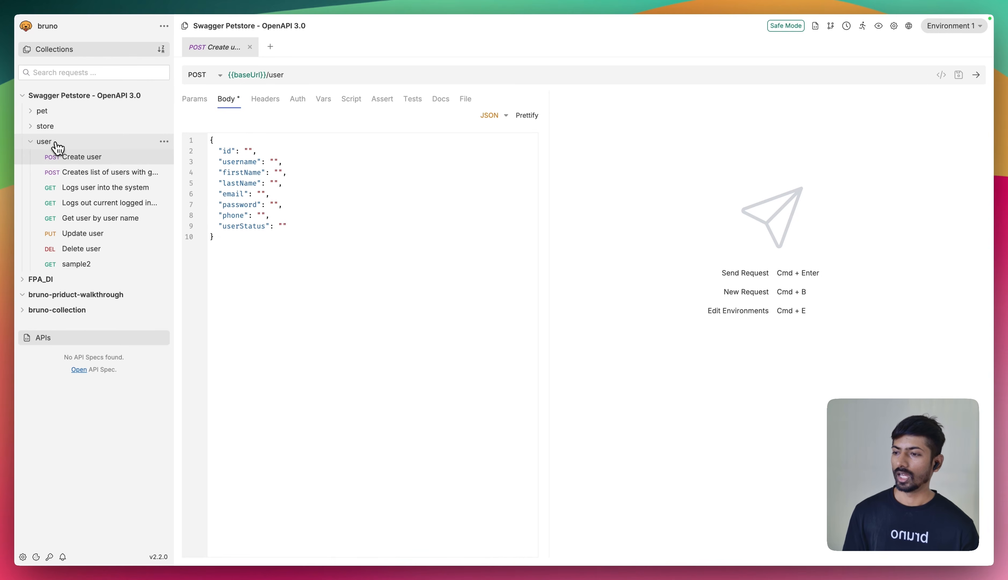
pyautogui.click(58, 145)
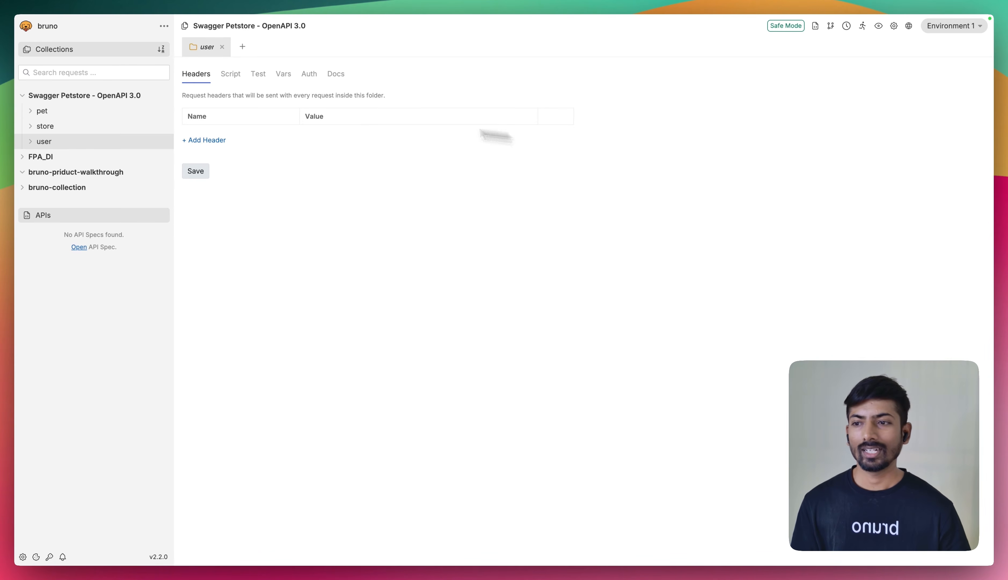
# Step: View the Swagger Petstore collection's overview, compare its JavaScript sandbox modes, and save it in Safe Mode
pyautogui.click(224, 27)
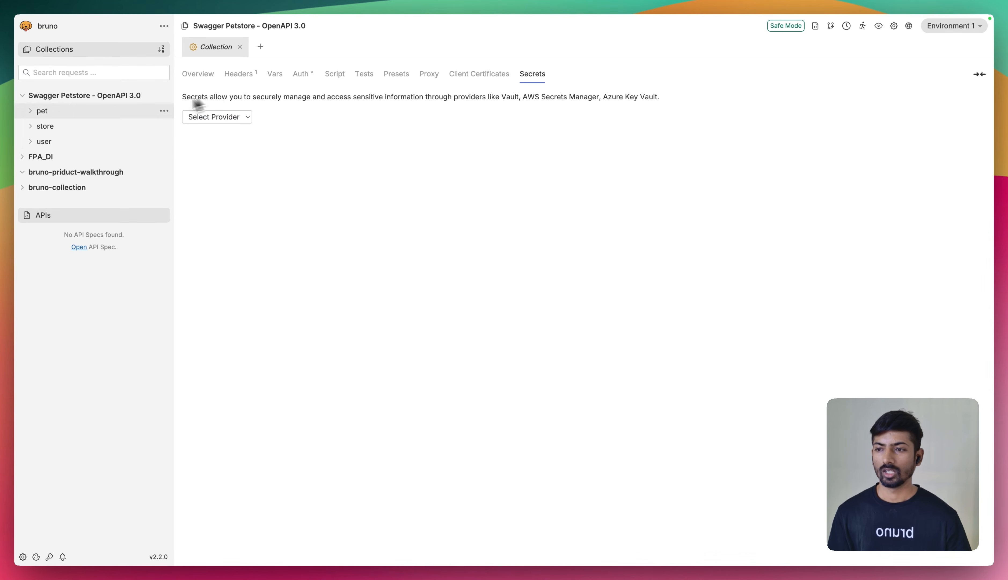
pyautogui.click(204, 77)
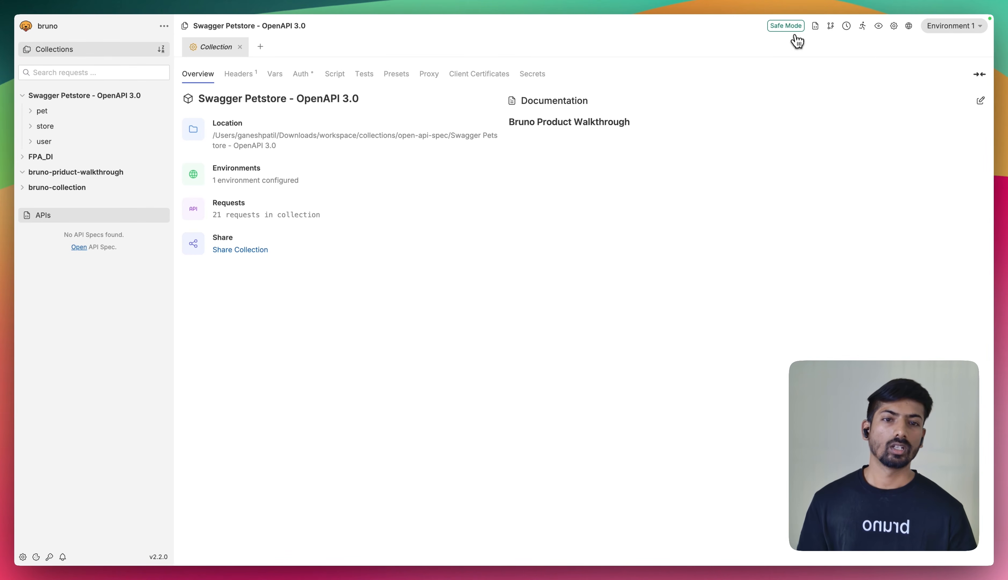
pyautogui.click(787, 26)
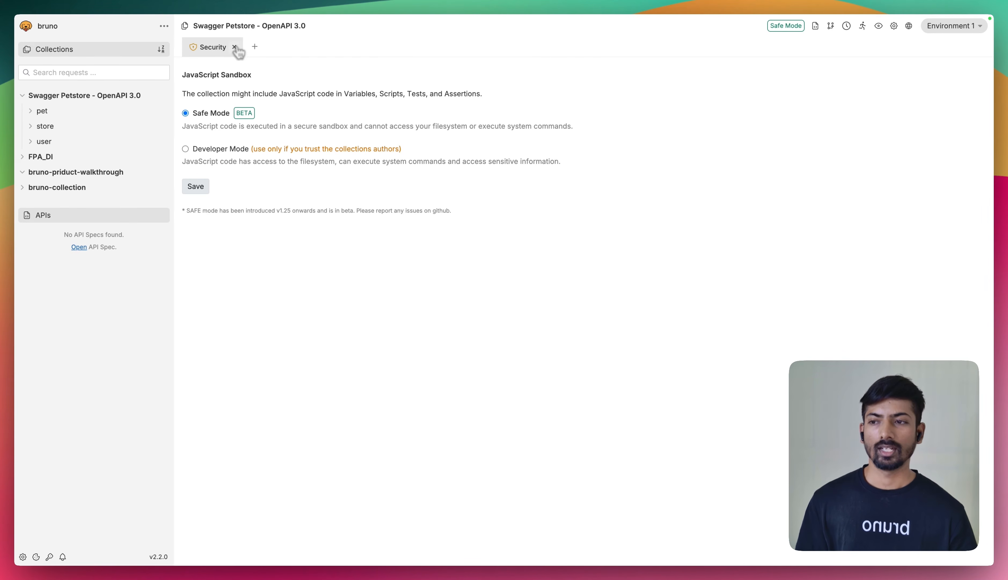
pyautogui.click(185, 148)
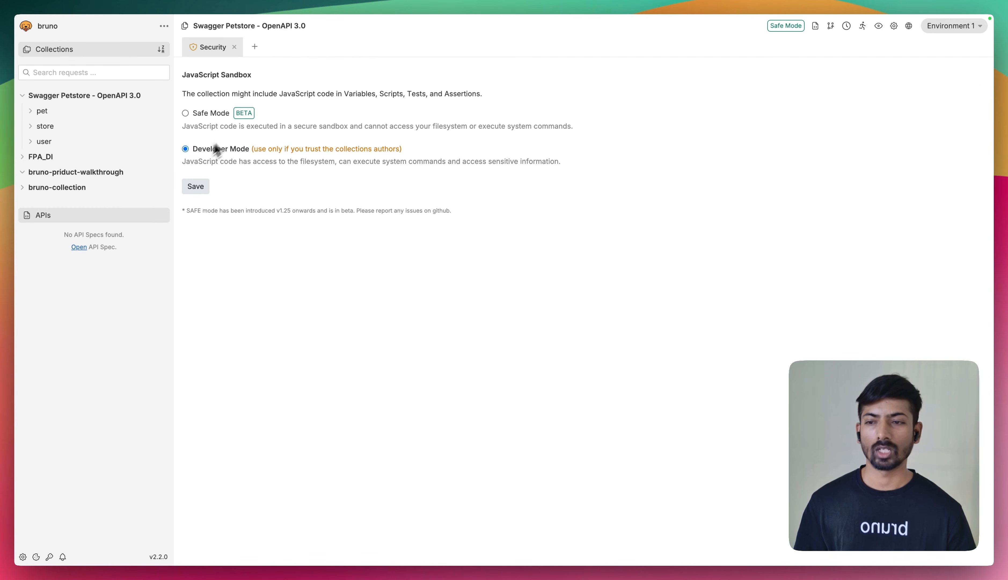
pyautogui.click(186, 118)
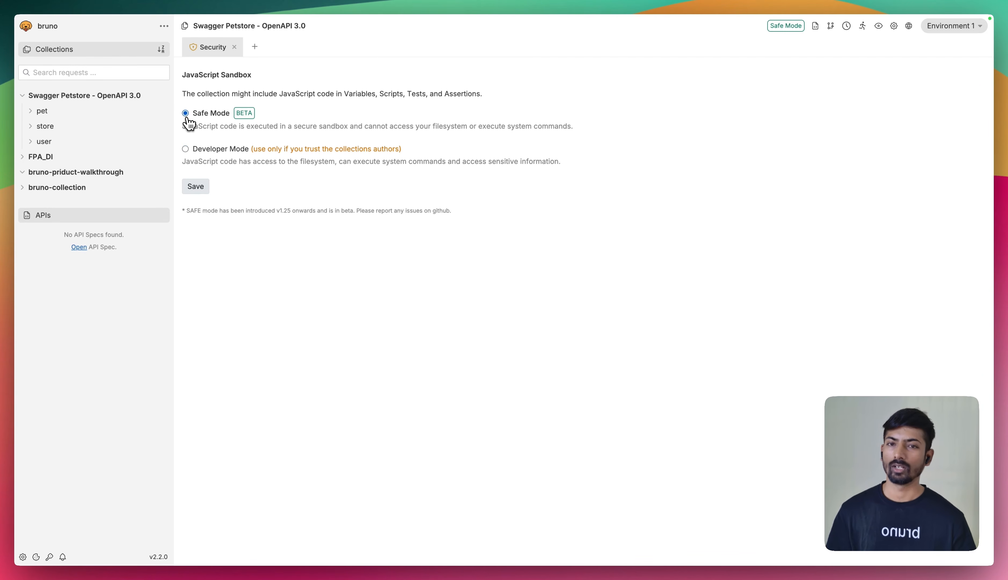
pyautogui.click(196, 188)
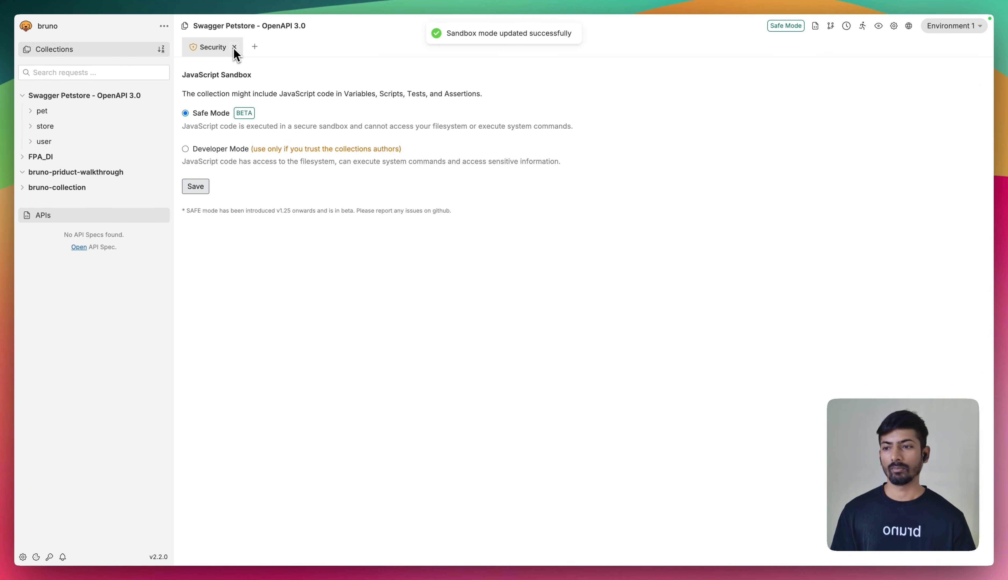
pyautogui.click(186, 150)
pyautogui.click(186, 116)
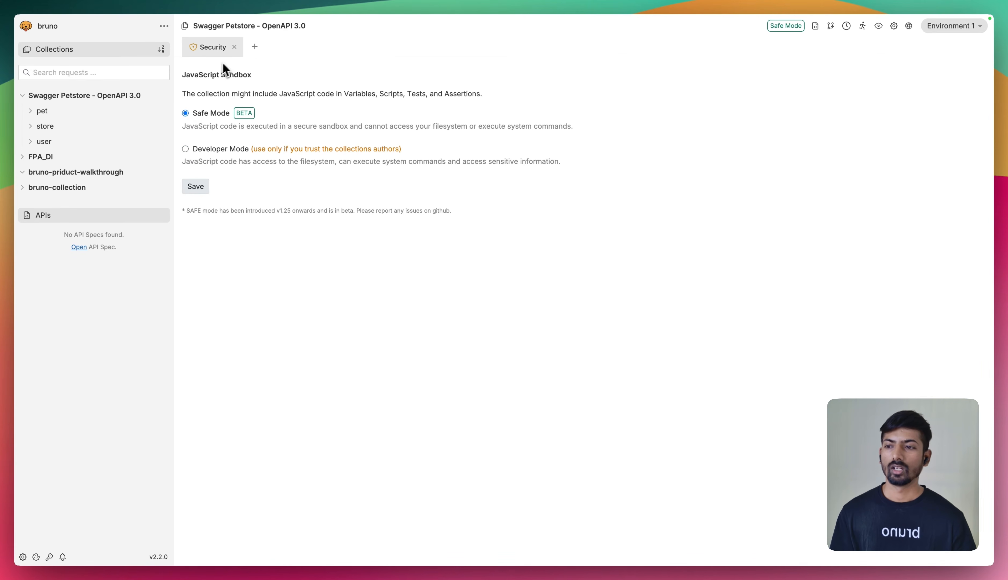
pyautogui.click(234, 48)
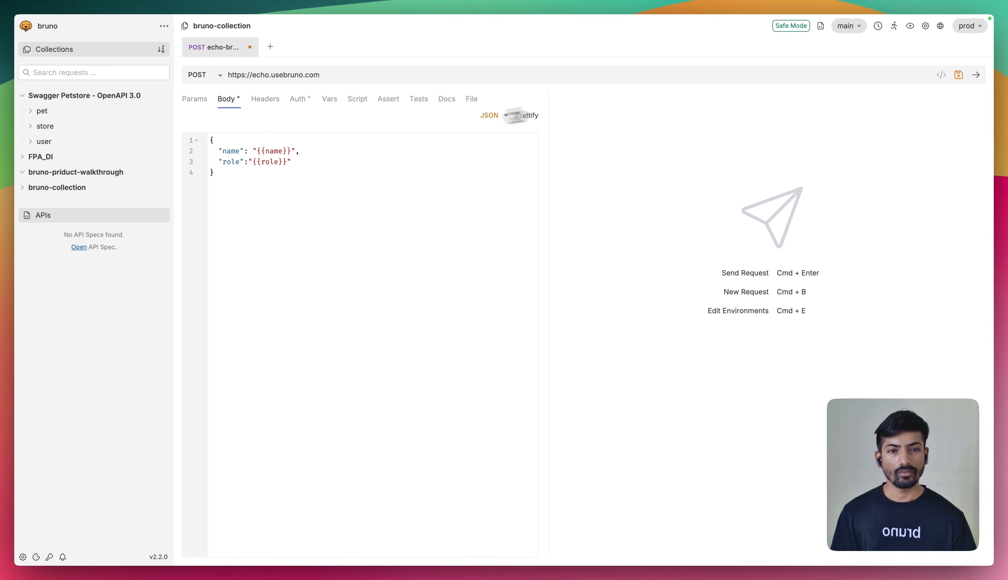
# Step: Examine the echo-bruno request's source in File Mode, and return to the regular request view
pyautogui.click(820, 26)
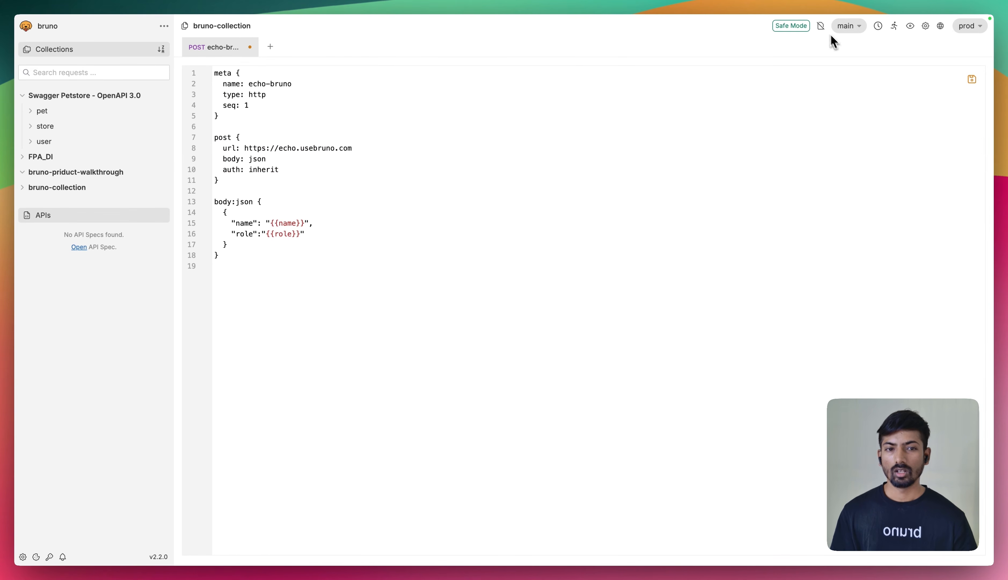
pyautogui.click(821, 26)
pyautogui.click(822, 27)
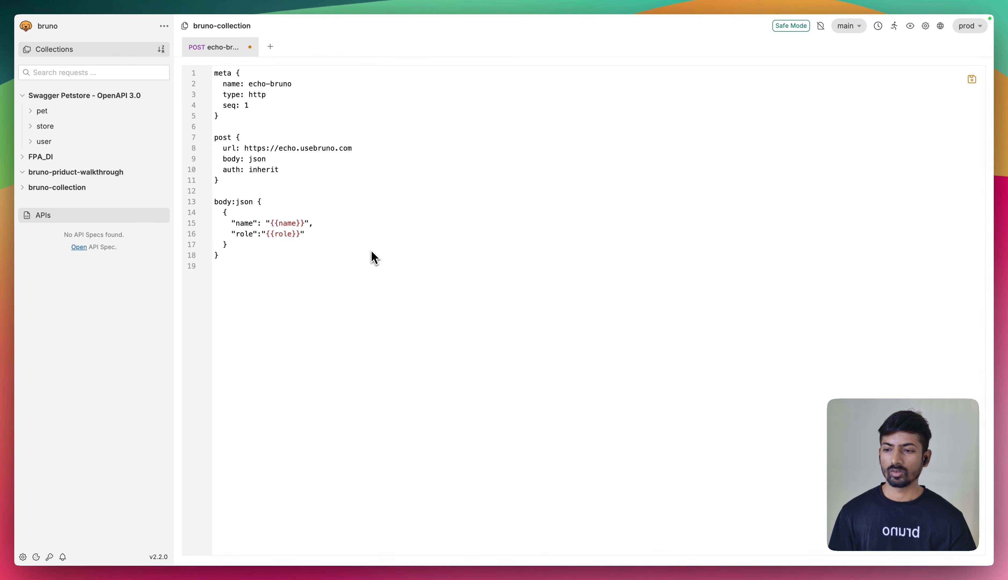
pyautogui.click(824, 29)
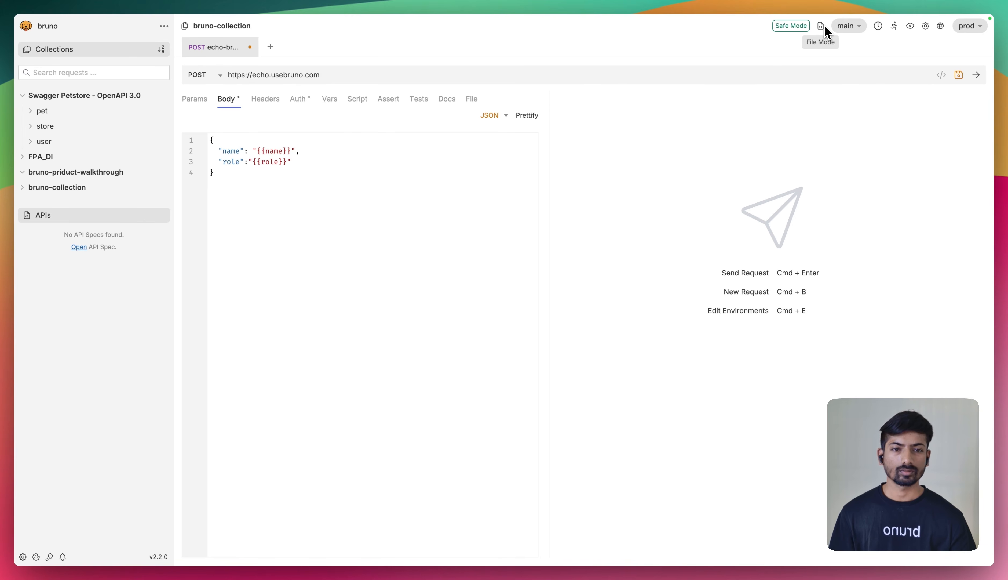
# Step: Review the Git actions offered for the main branch of bruno-collection
pyautogui.click(855, 31)
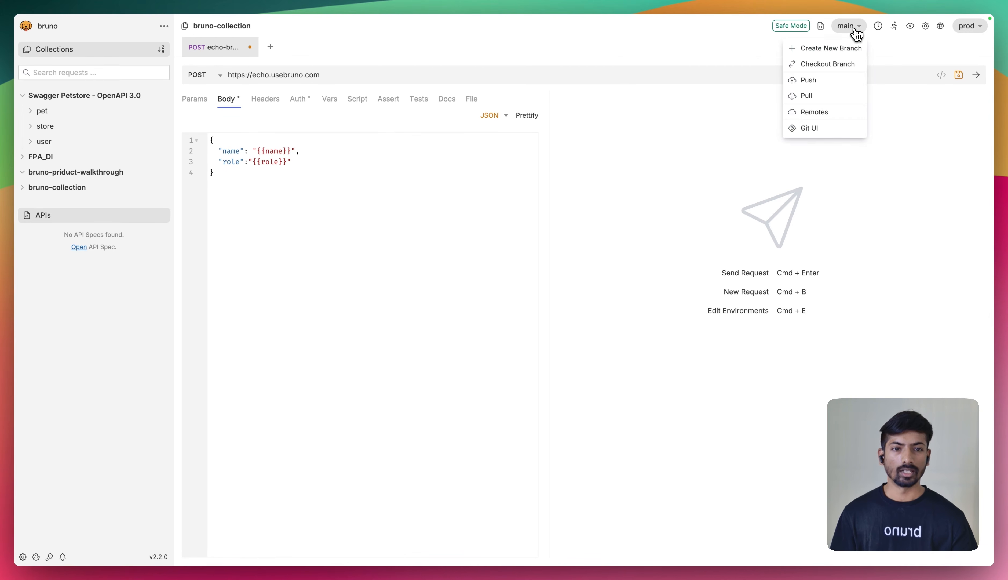
pyautogui.click(616, 175)
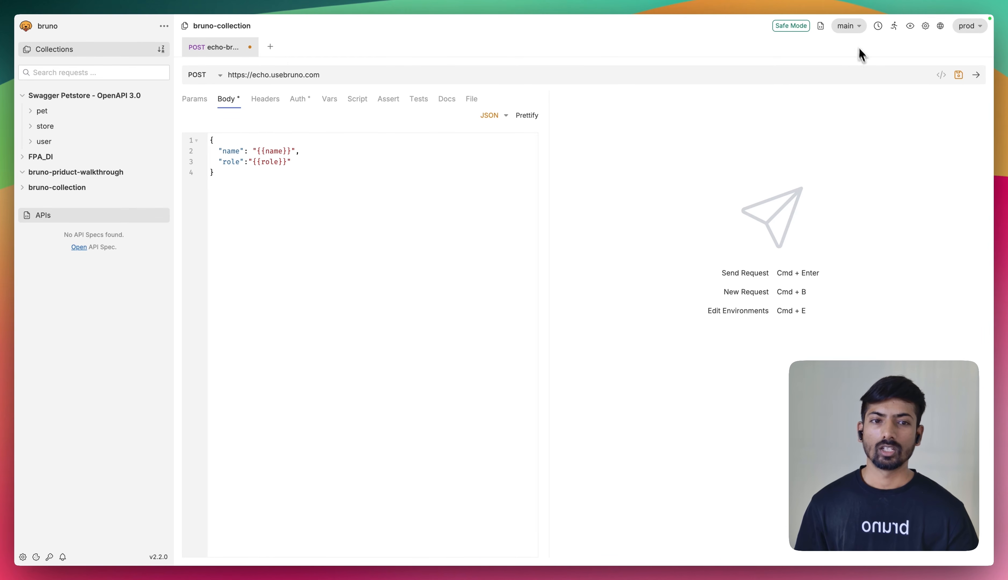
pyautogui.click(847, 27)
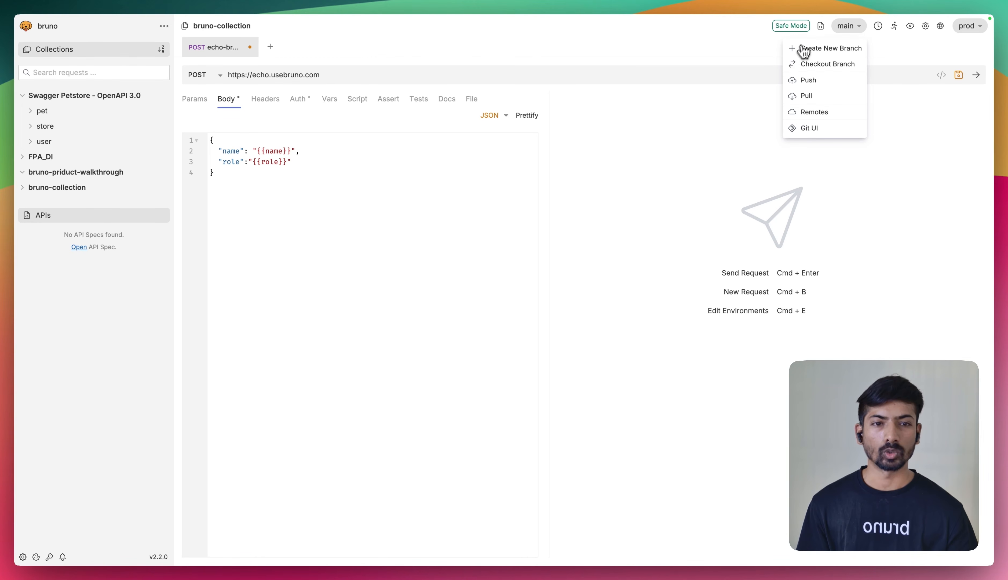
# Step: Initialize a Git repository in the bruno-priduct-walkthrough collection
pyautogui.click(74, 174)
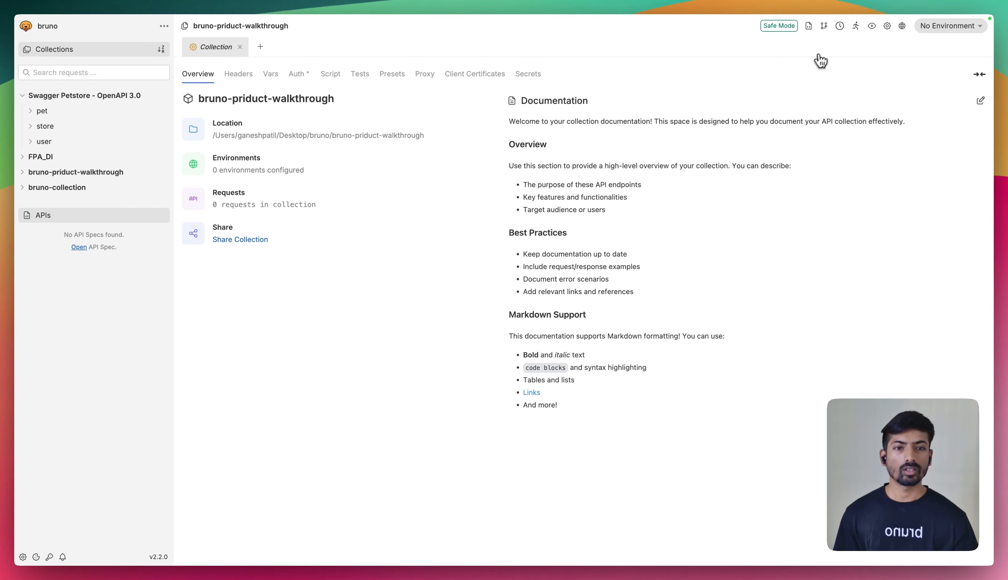
pyautogui.click(824, 27)
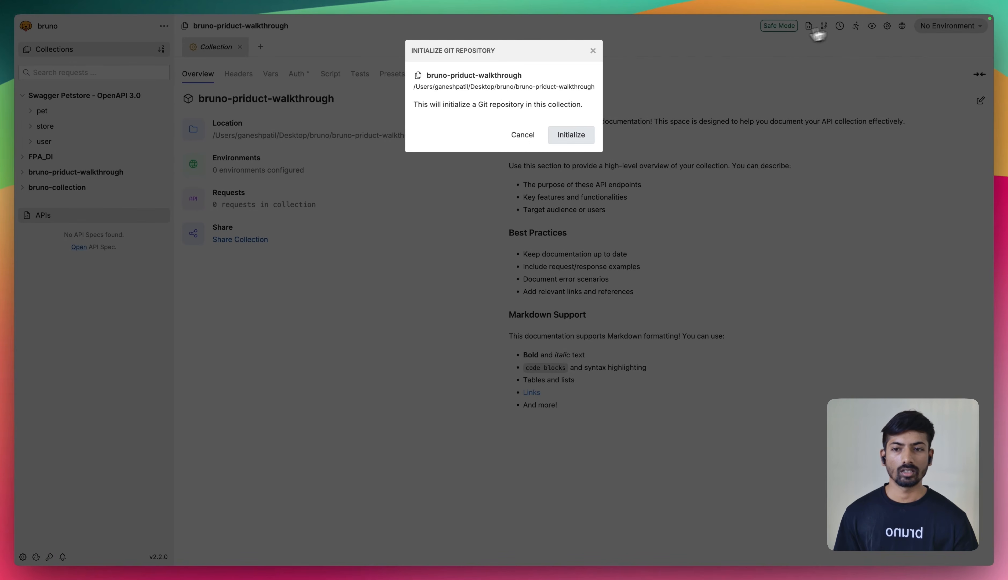
pyautogui.click(569, 132)
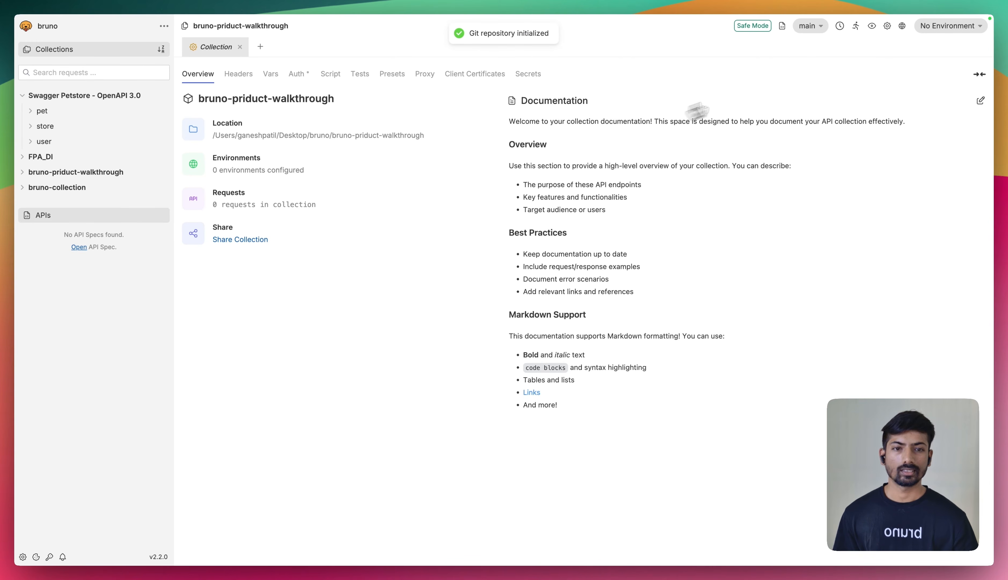
# Step: Start adding a Git remote named origin with a GitHub URL to bruno-priduct-walkthrough, and discard it without saving
pyautogui.click(805, 29)
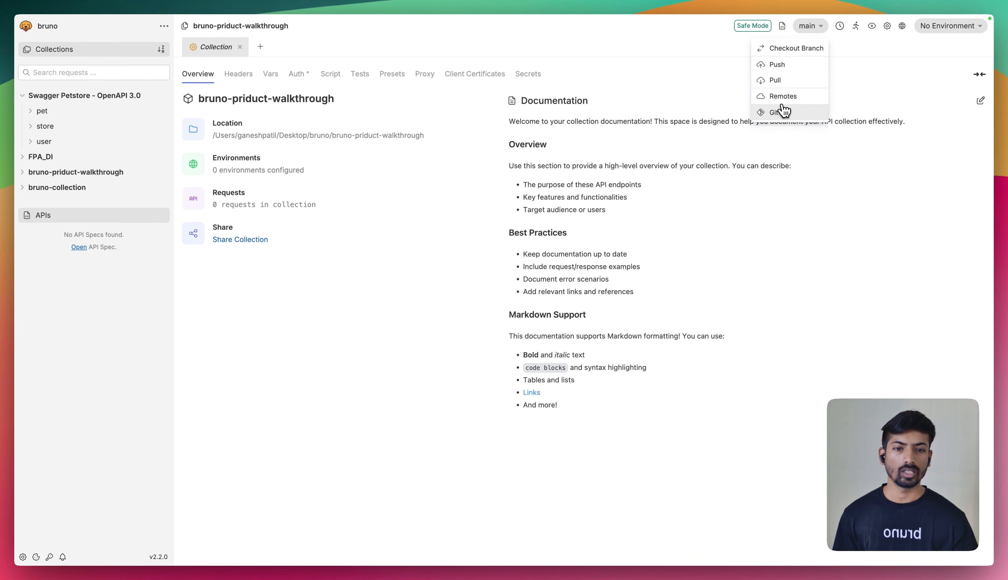
pyautogui.click(782, 98)
pyautogui.click(404, 105)
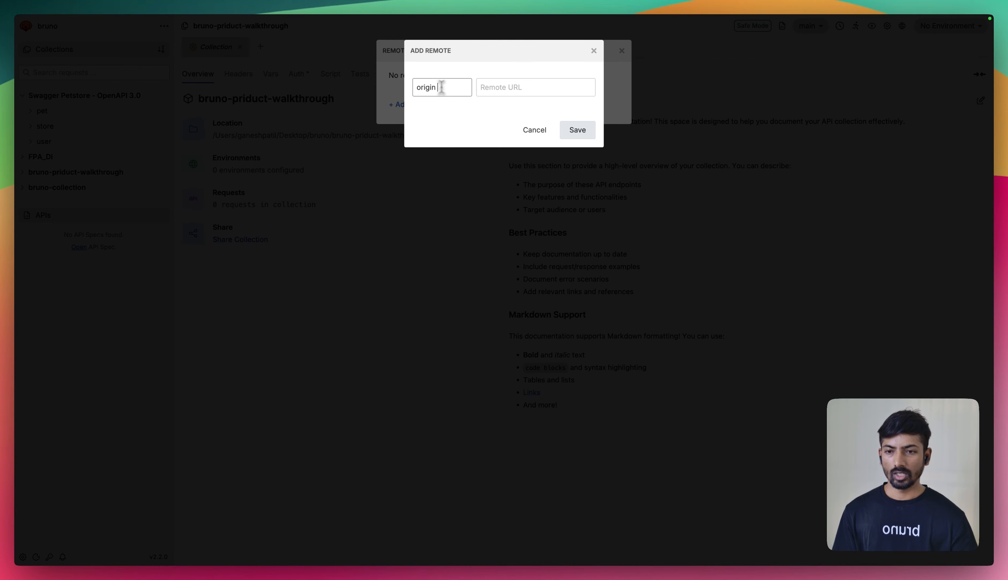
pyautogui.click(513, 87)
pyautogui.write('g')
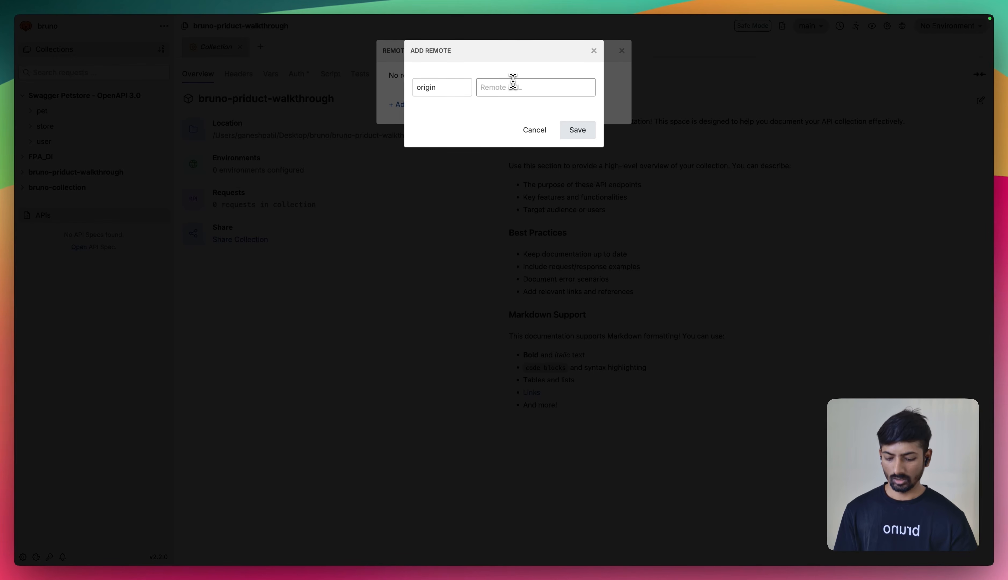
pyautogui.write('httpd')
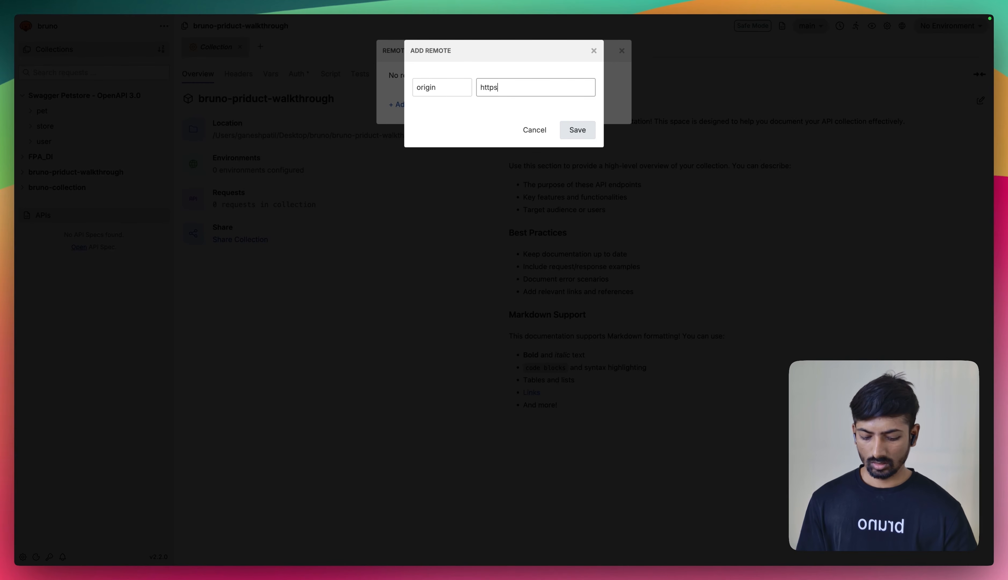
pyautogui.write('://github')
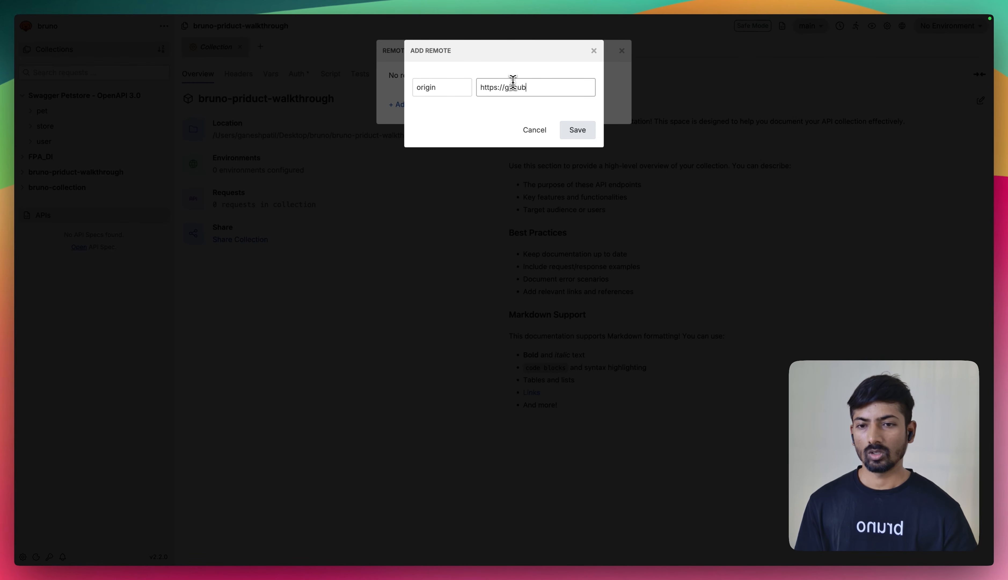
pyautogui.click(594, 51)
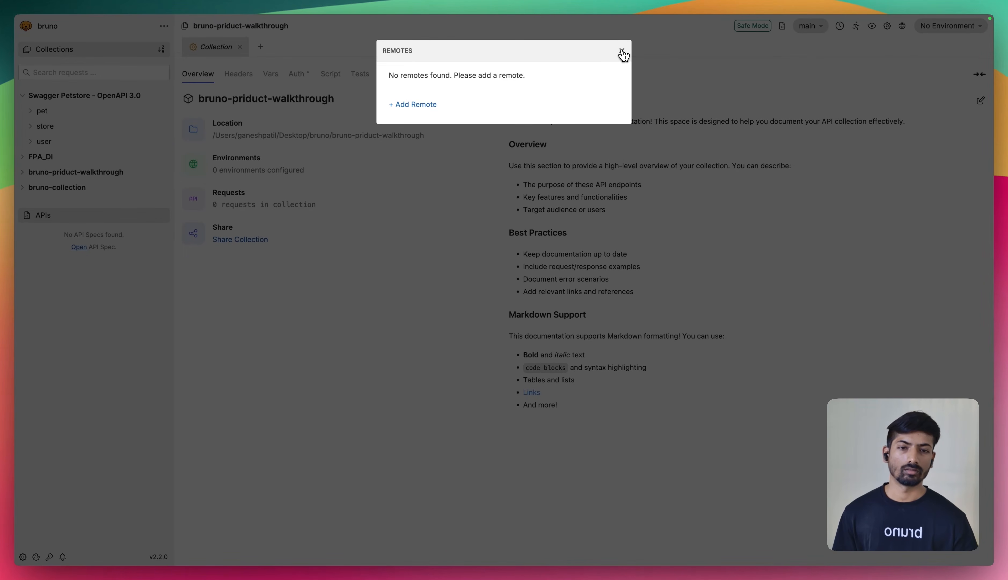
pyautogui.click(623, 52)
# Step: Check the branch checkout options and the Git UI's list of changes for bruno-priduct-walkthrough, and close the Git UI
pyautogui.click(817, 27)
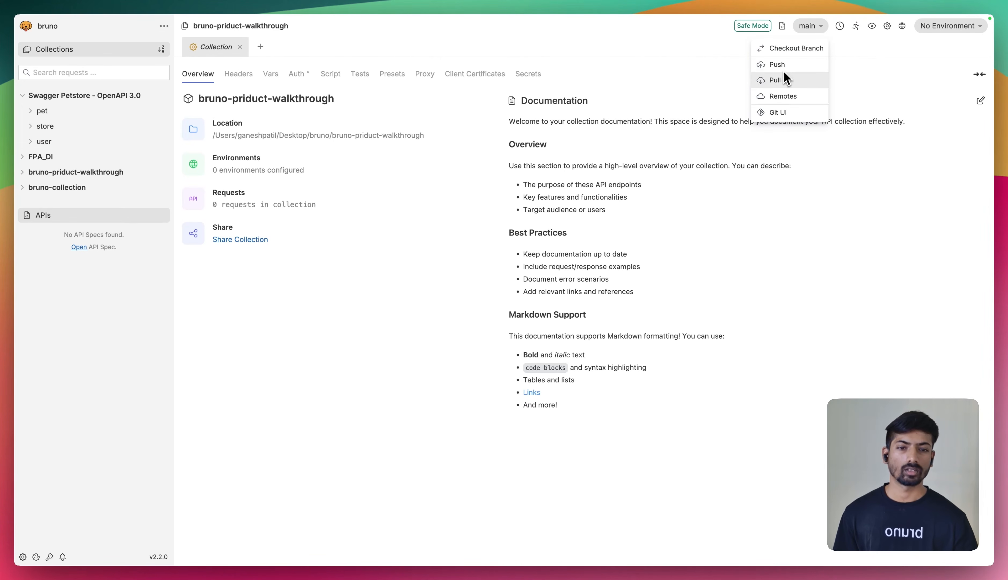
pyautogui.click(788, 49)
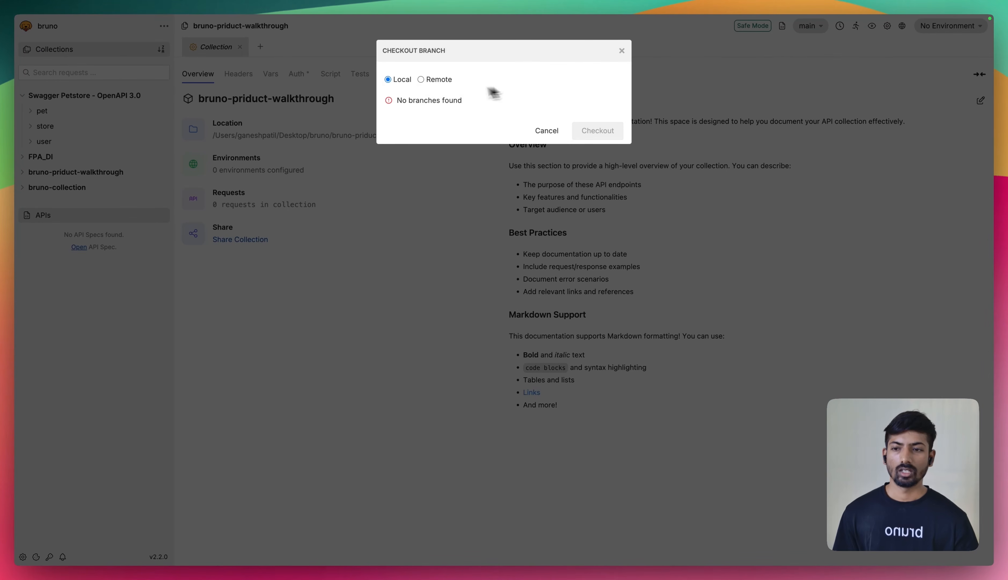
pyautogui.click(622, 51)
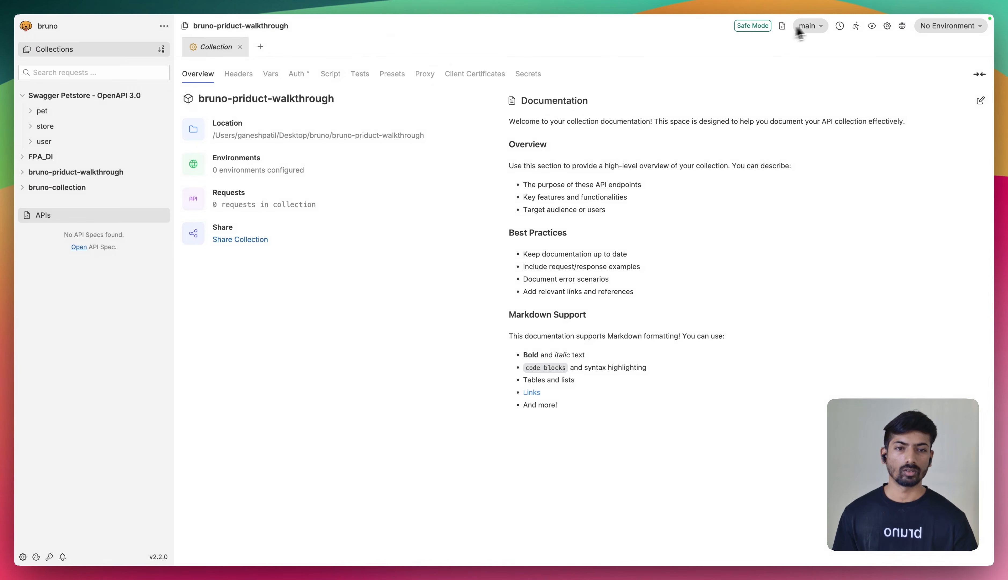
pyautogui.click(817, 27)
pyautogui.click(778, 111)
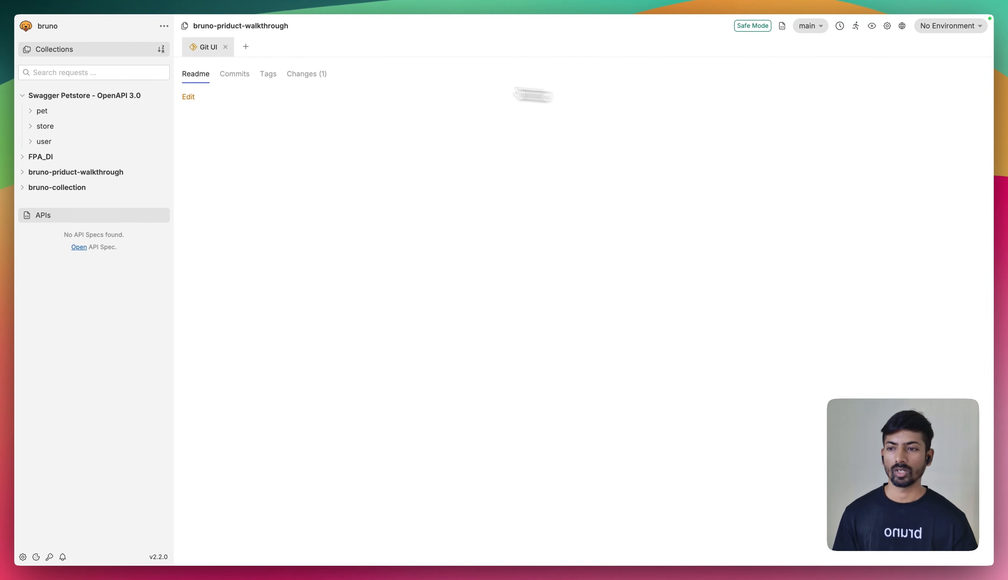
pyautogui.click(301, 76)
pyautogui.click(225, 47)
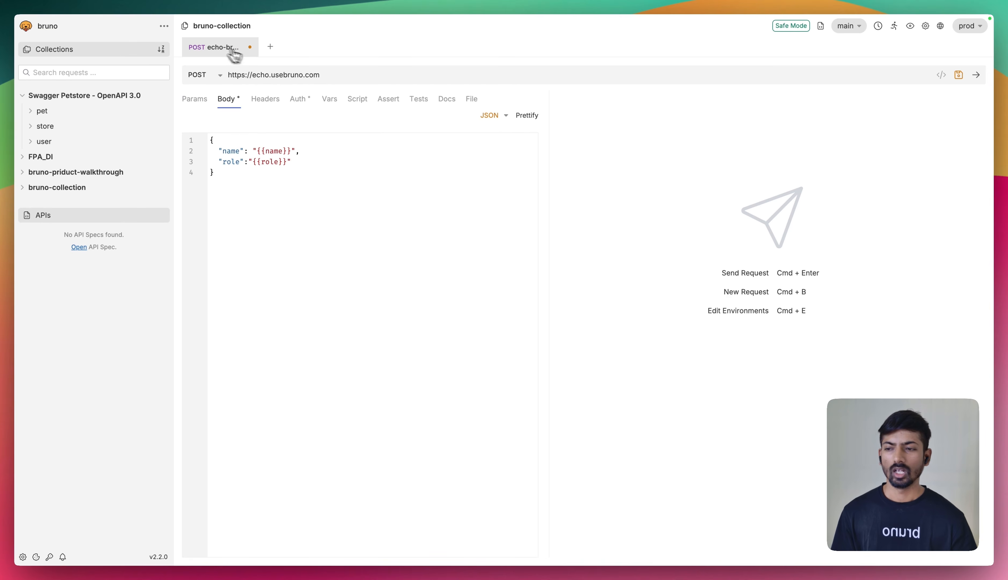
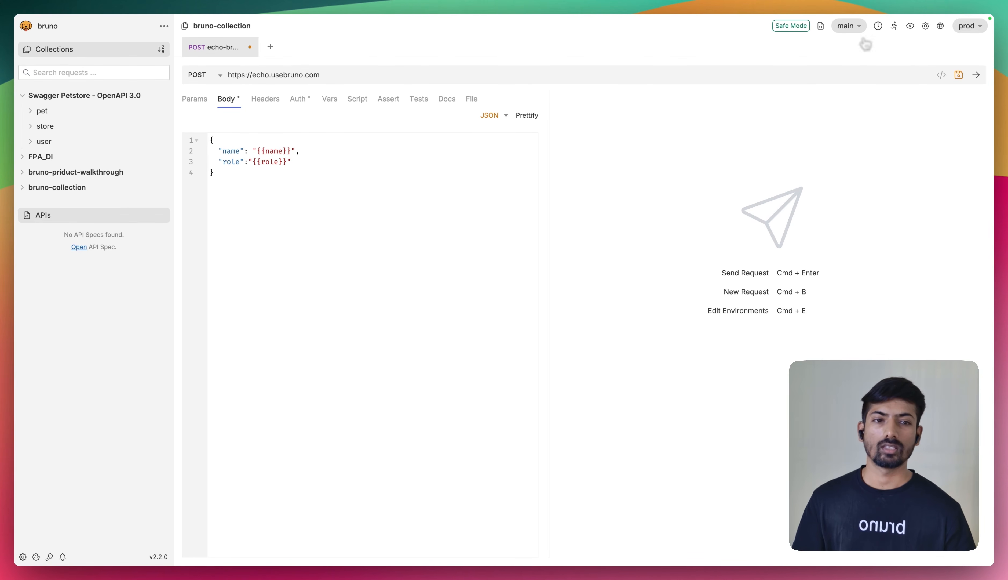
# Step: View the request history of bruno-collection, and run the whole collection in the Runner, resetting it when finished
pyautogui.click(878, 25)
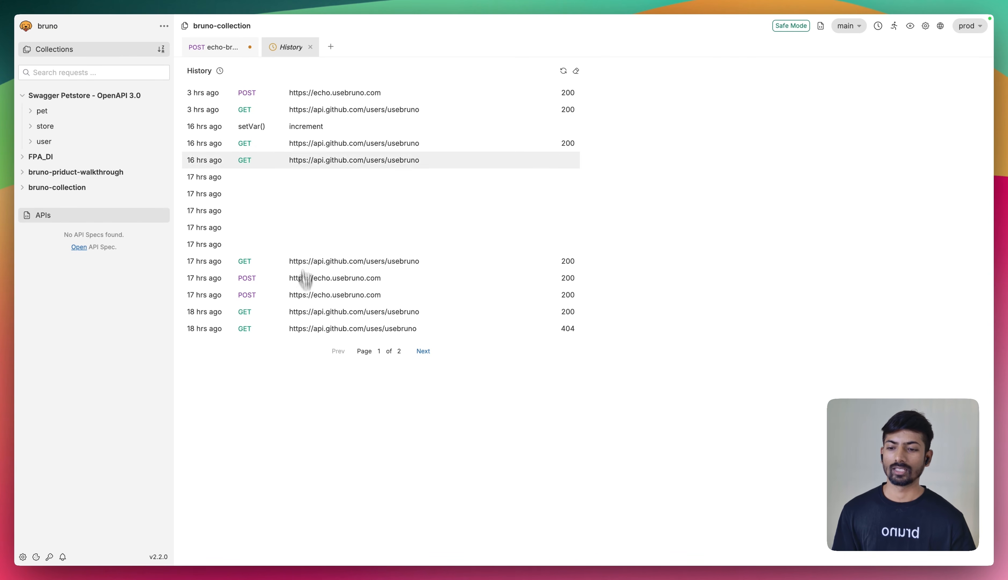
pyautogui.click(310, 47)
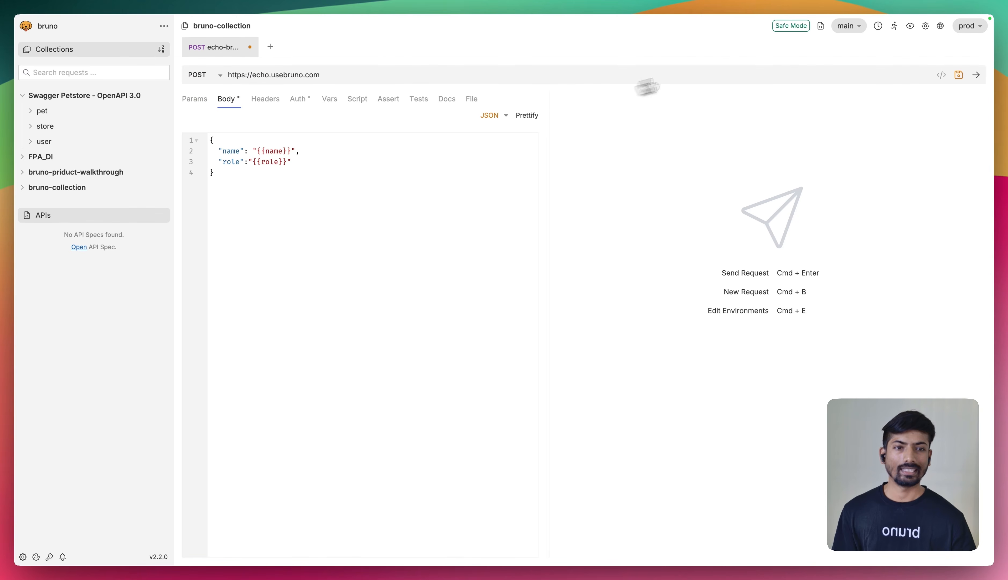
pyautogui.click(894, 25)
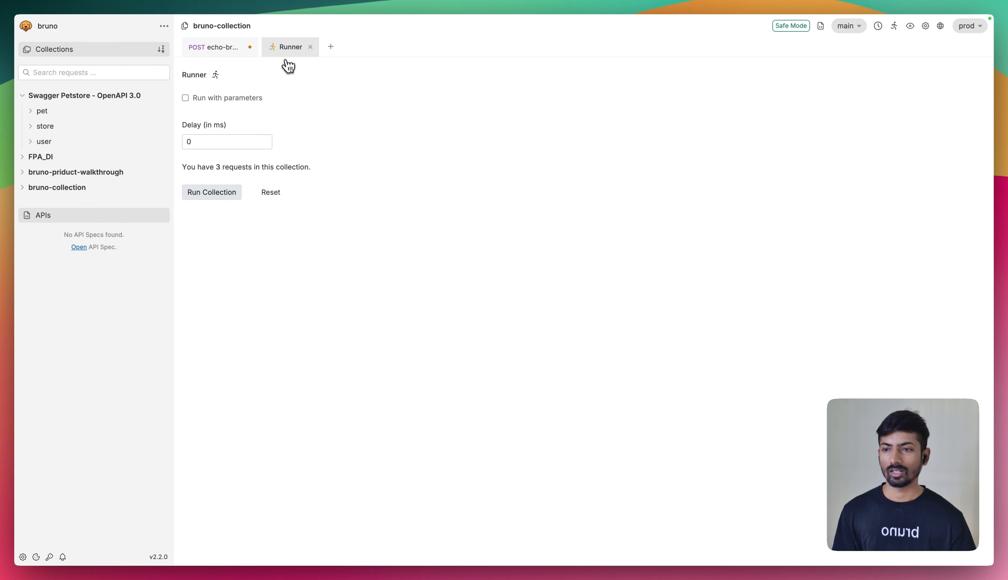
pyautogui.click(221, 202)
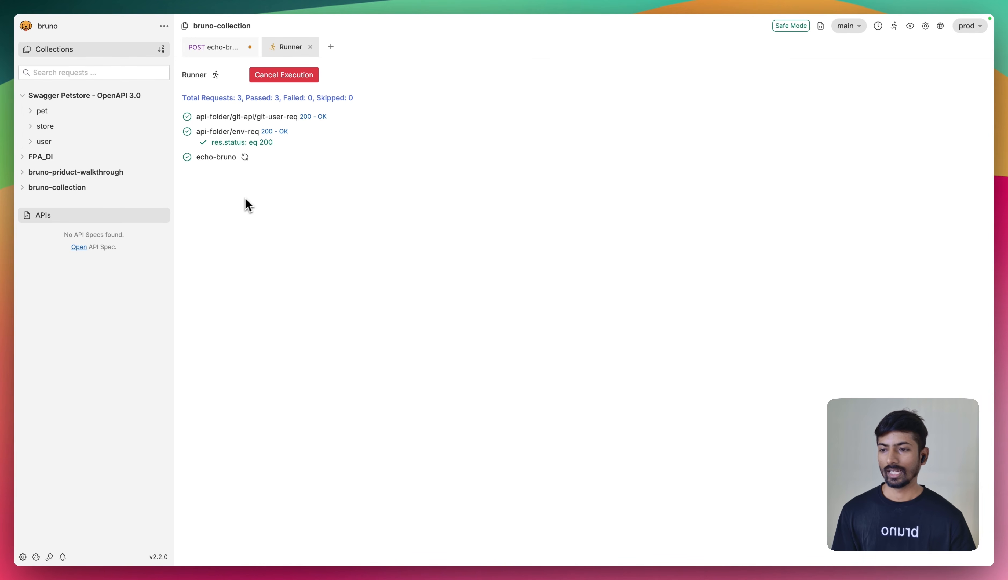
pyautogui.click(260, 191)
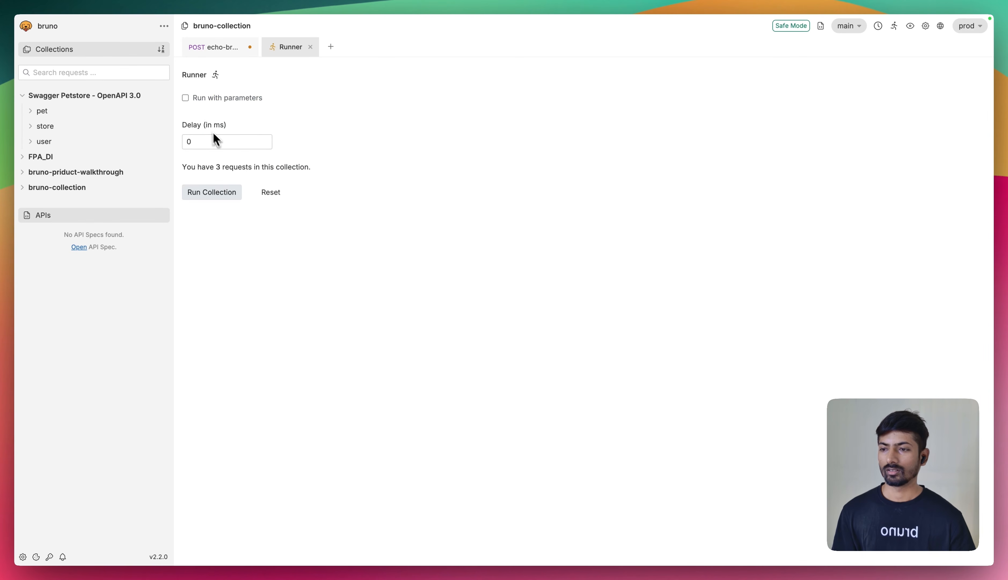
# Step: Examine the Runner's parameter options, including choosing a CSV or JSON data file, and close the Runner without selecting one
pyautogui.click(186, 98)
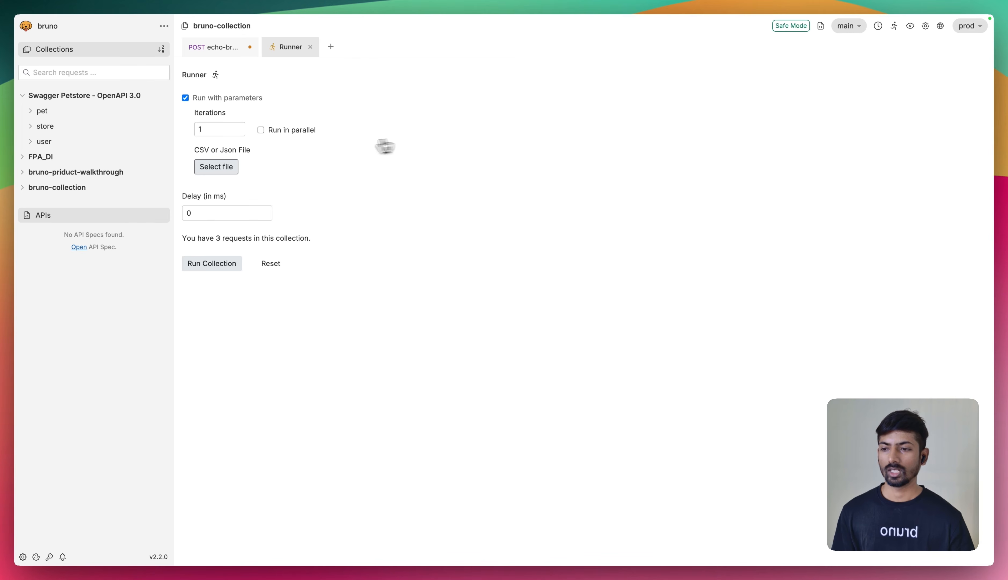
pyautogui.click(214, 167)
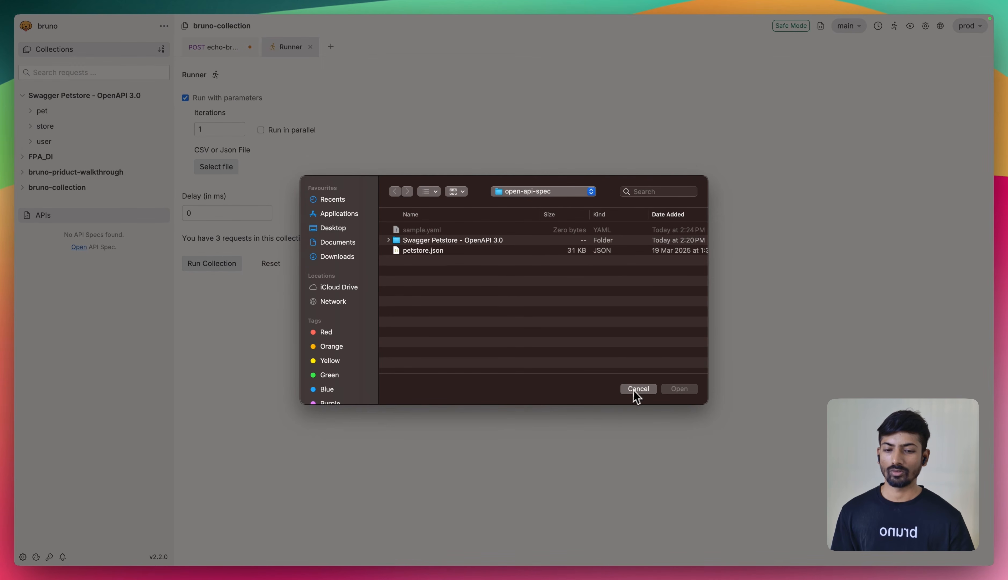
pyautogui.click(638, 389)
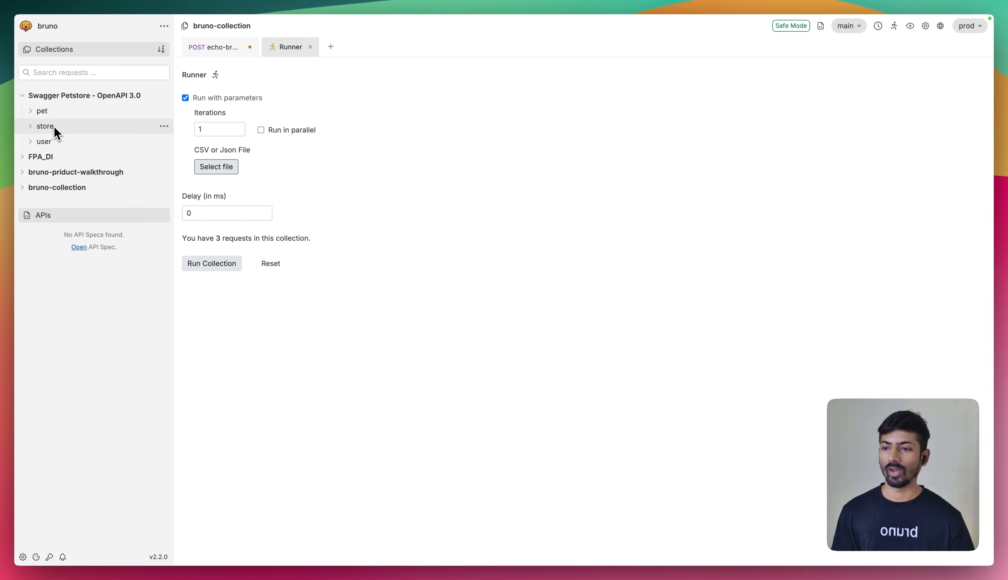
pyautogui.click(310, 46)
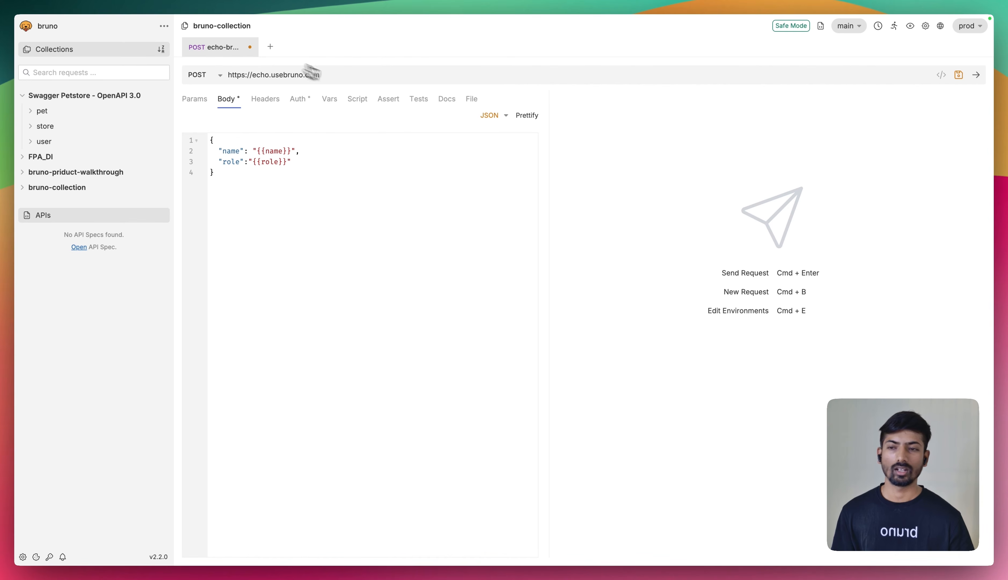
# Step: View the runtime and environment variables of bruno-collection, and look at its collection settings overview
pyautogui.click(912, 26)
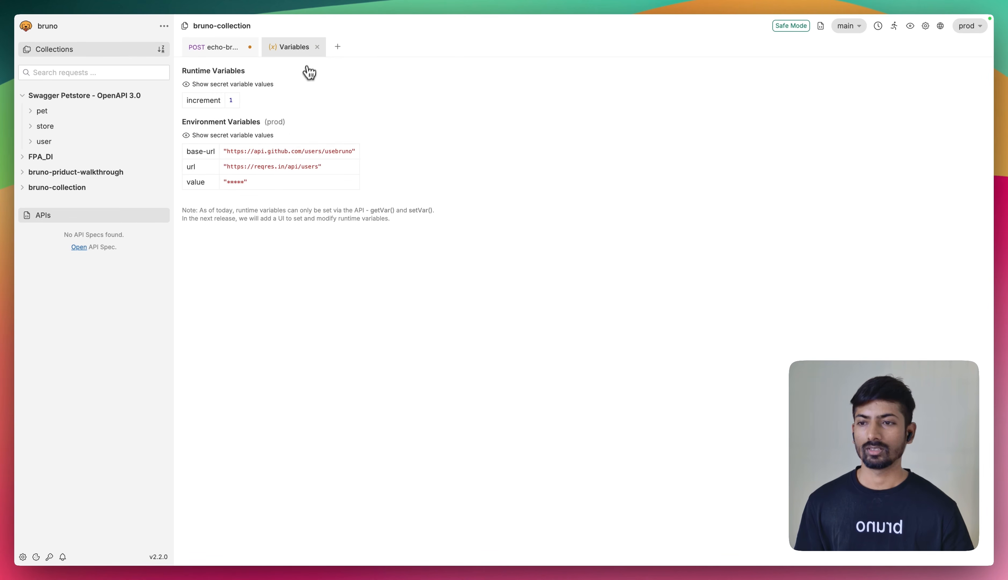
pyautogui.click(318, 48)
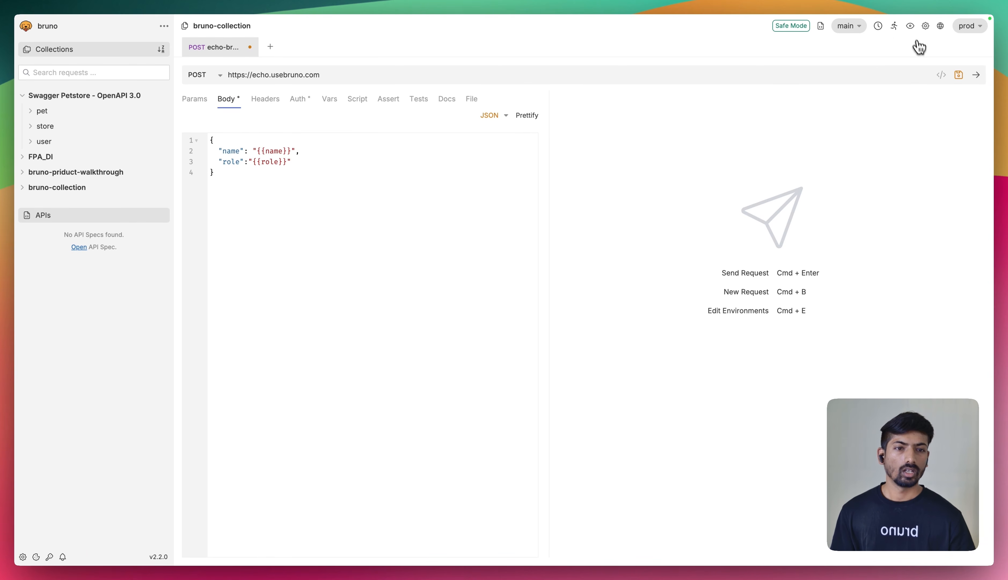
pyautogui.click(926, 26)
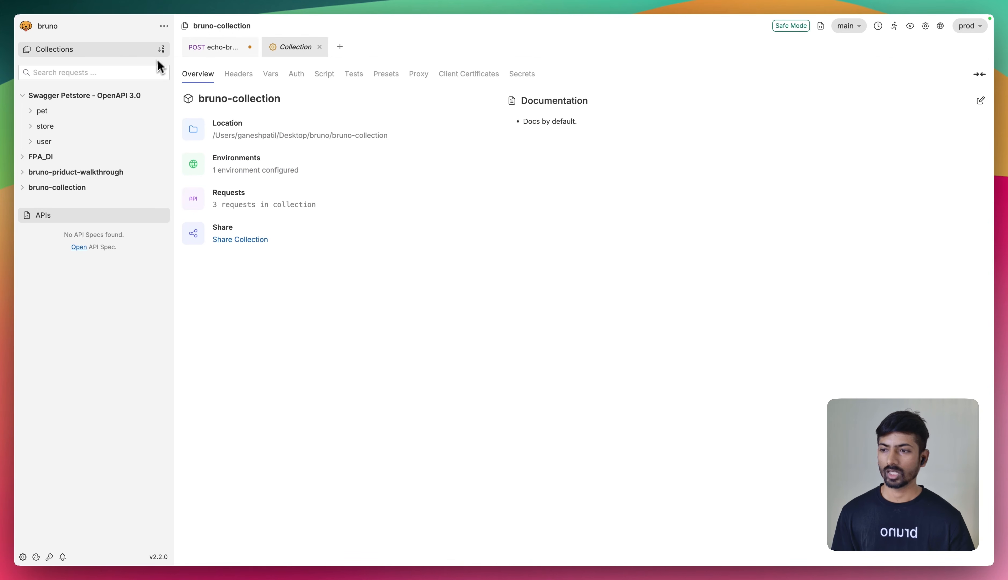
# Step: Open the Swagger Petstore collection's settings and view the available global environment options
pyautogui.click(164, 98)
pyautogui.click(135, 240)
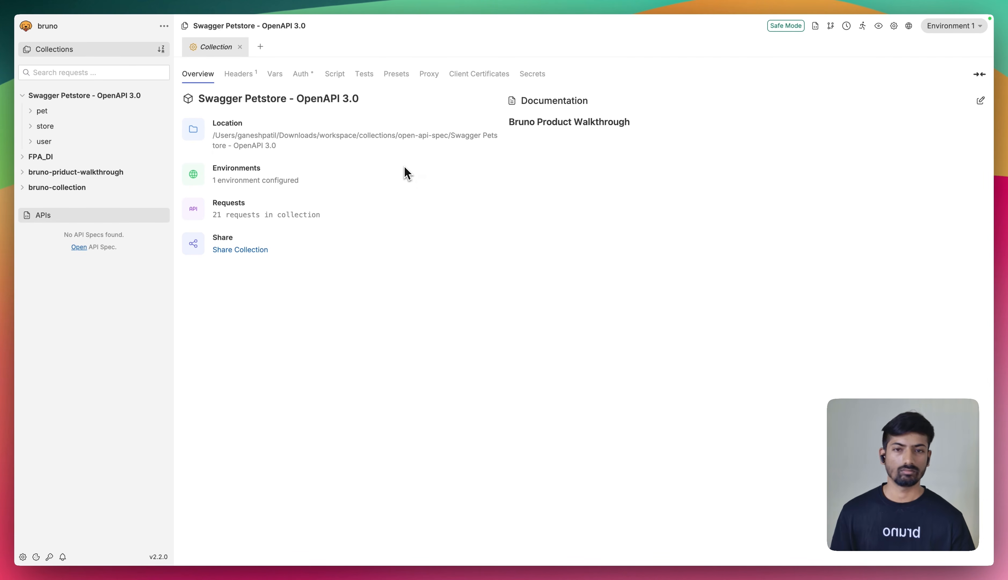
pyautogui.click(909, 26)
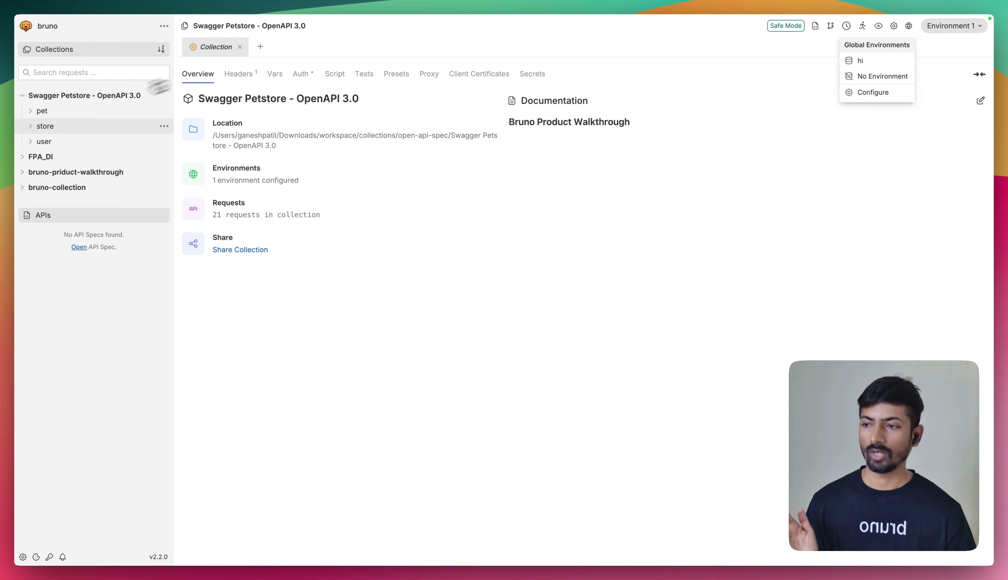
# Step: Open the "Update an existing pet" request in the pet folder and view its variables and tests
pyautogui.click(75, 111)
pyautogui.click(74, 136)
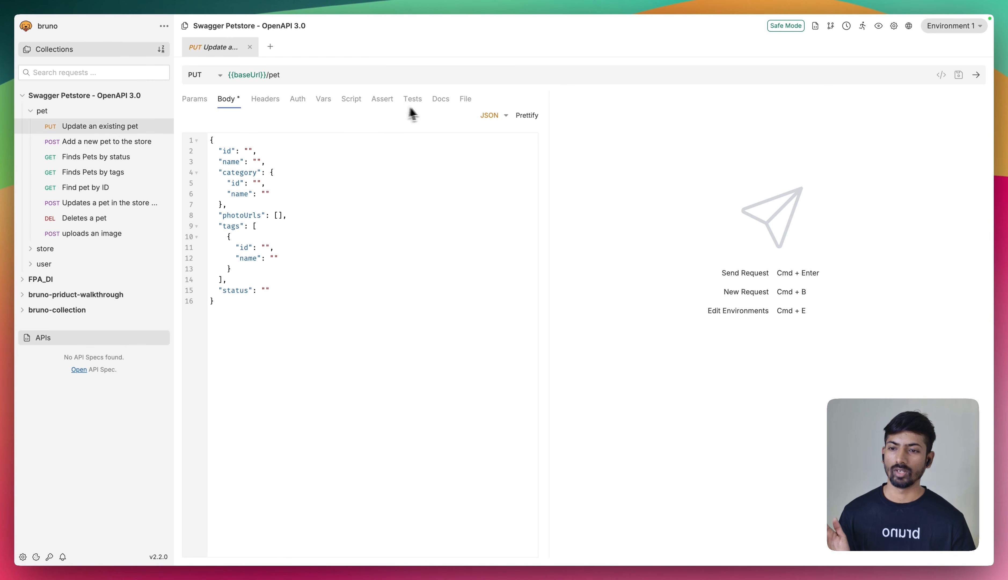
pyautogui.click(324, 100)
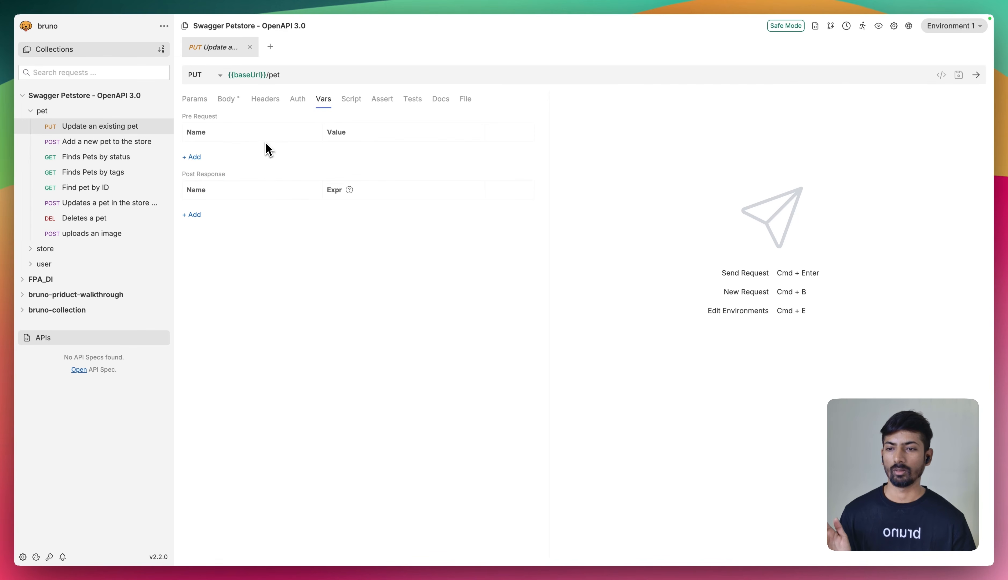
pyautogui.click(411, 102)
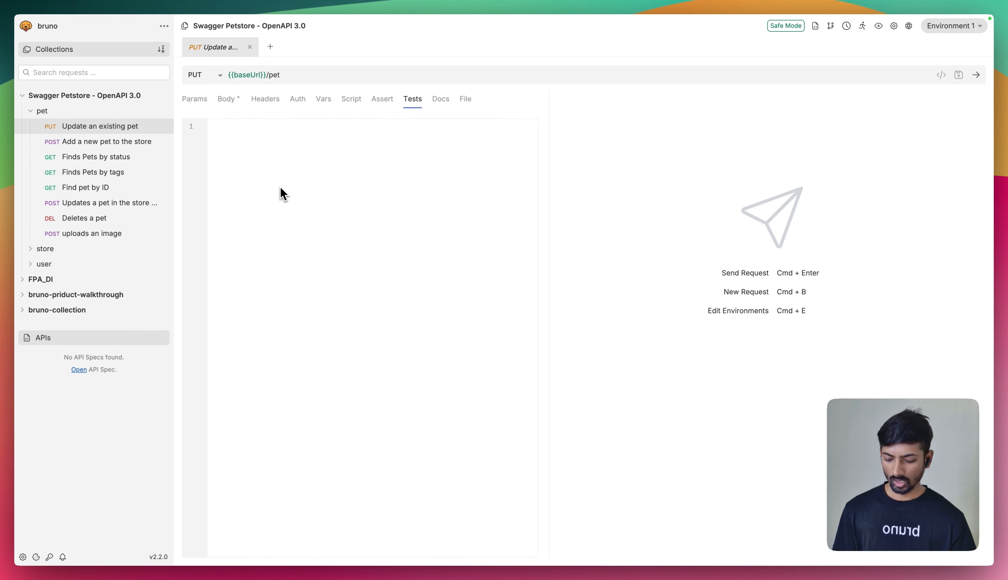
# Step: Try out a bru.setVar(key, value) call in the request's tests, clear the script and save the request
pyautogui.write('bru.setVarr')
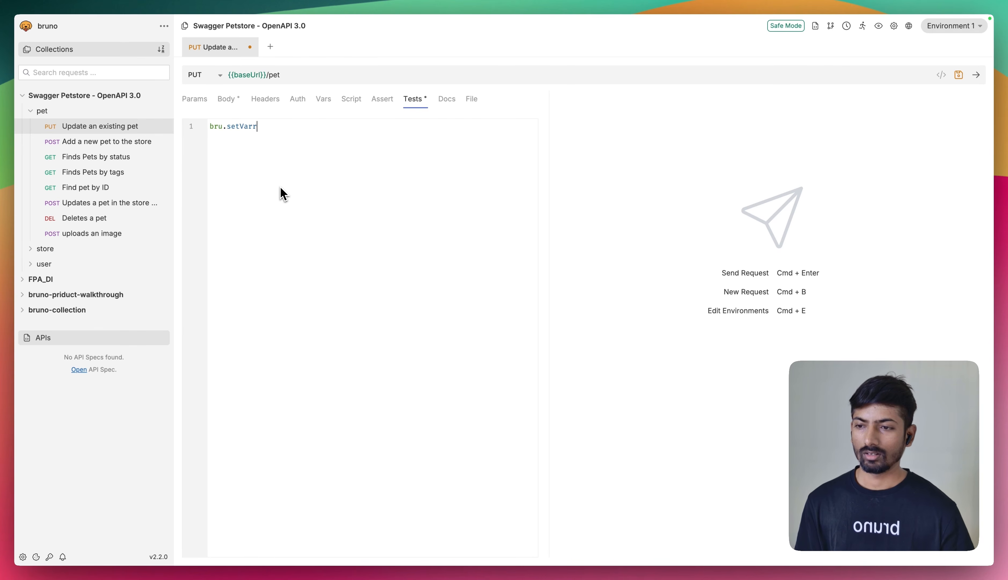
pyautogui.press('BackSpace')
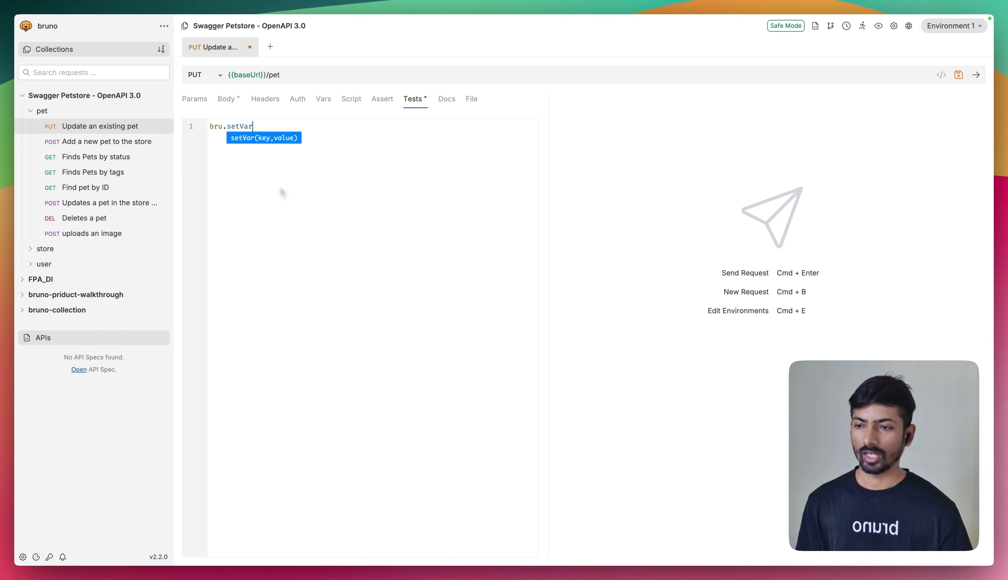
pyautogui.write('()')
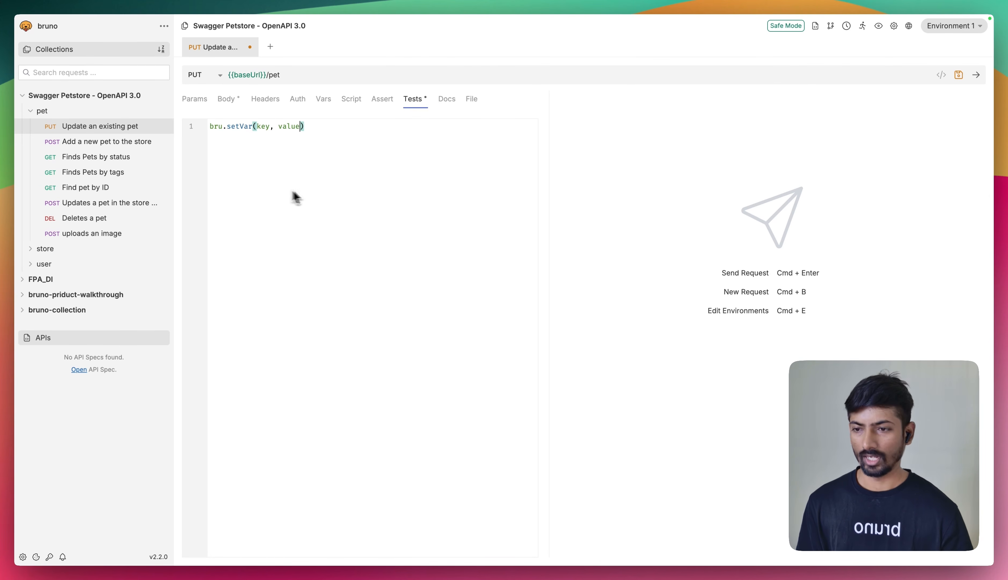
pyautogui.press('super+a')
pyautogui.press('BackSpace')
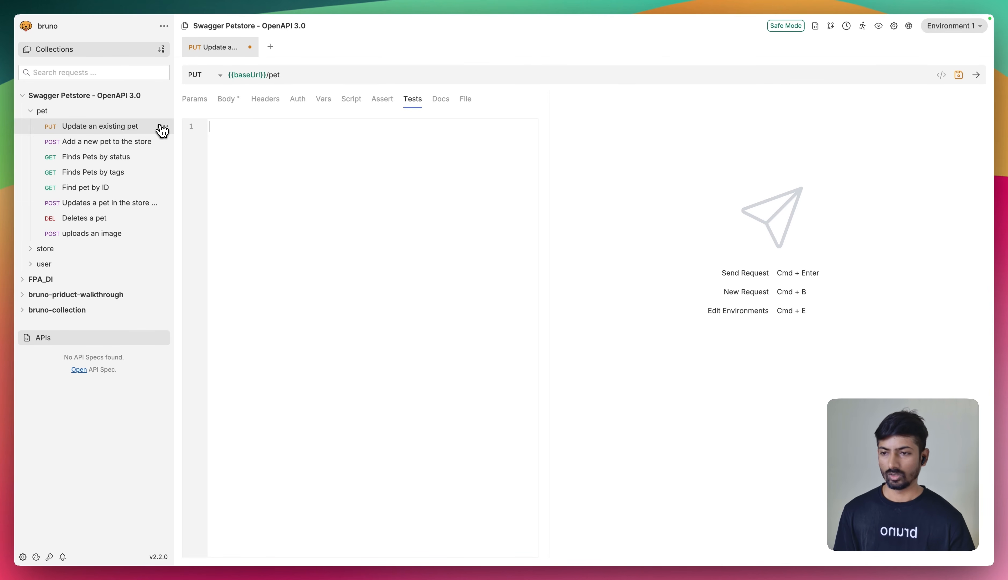
pyautogui.press('super+s')
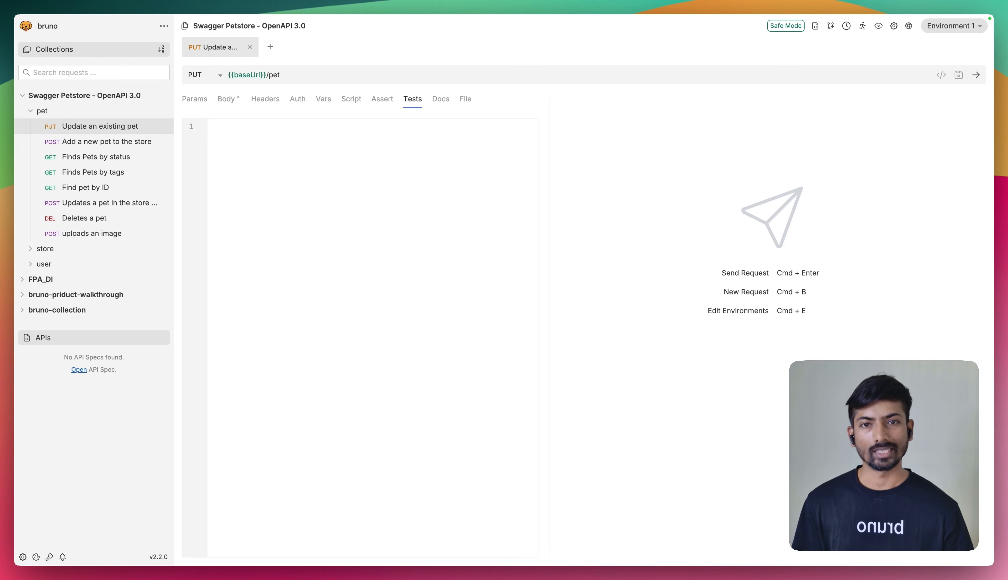
# Step: View the global environment configuration for "hi" and its form for creating an environment, closing both without changes
pyautogui.click(909, 26)
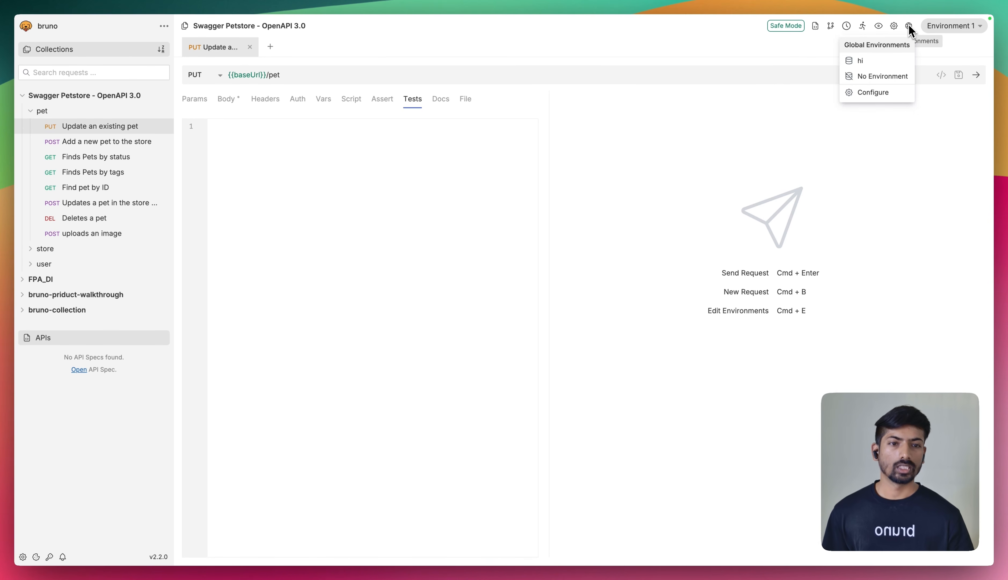
pyautogui.click(882, 93)
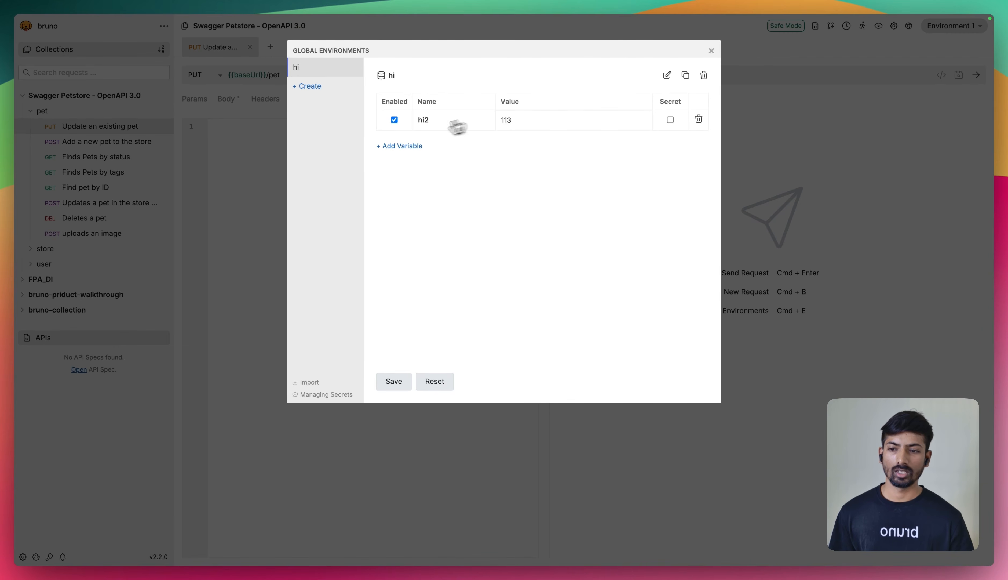
pyautogui.click(313, 87)
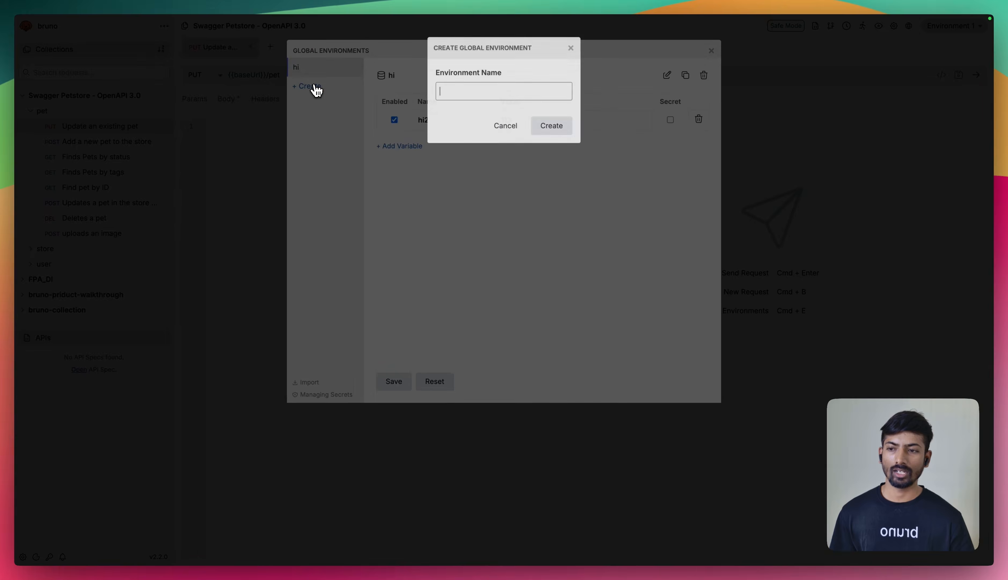
pyautogui.click(570, 51)
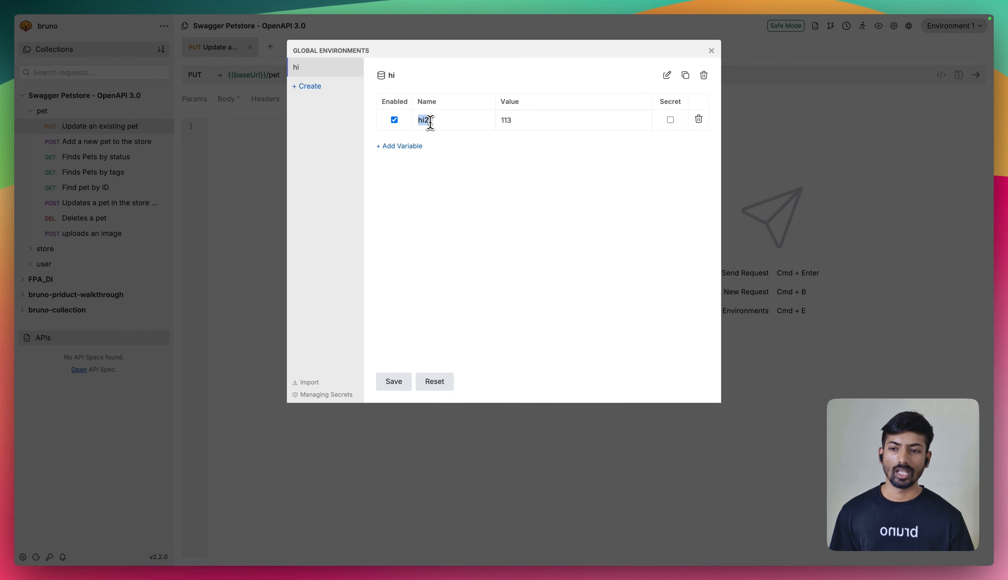
pyautogui.click(711, 50)
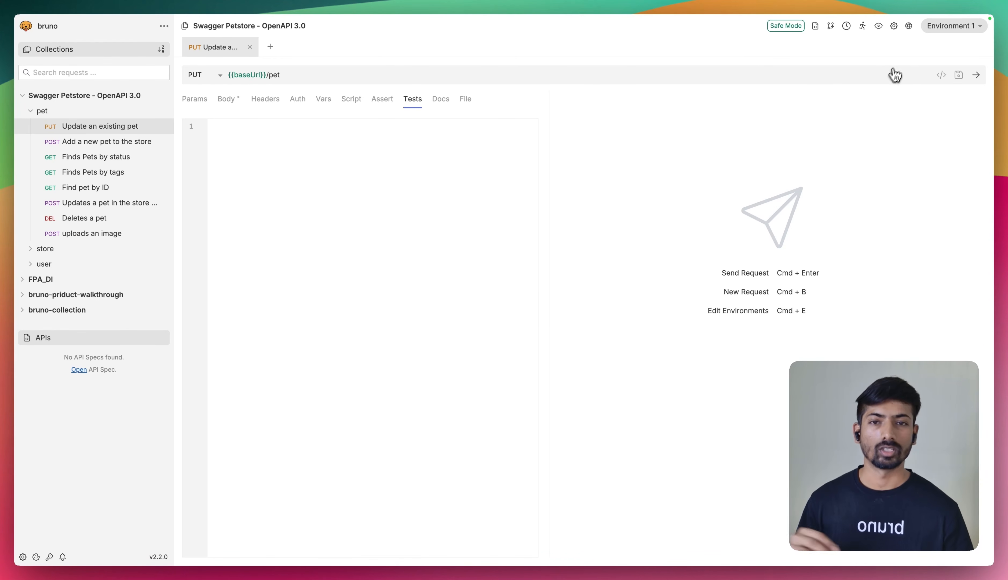
# Step: Review the collection's Environment 1 variables and save the request with only {{baseUrl}} as its URL
pyautogui.click(947, 28)
pyautogui.click(935, 96)
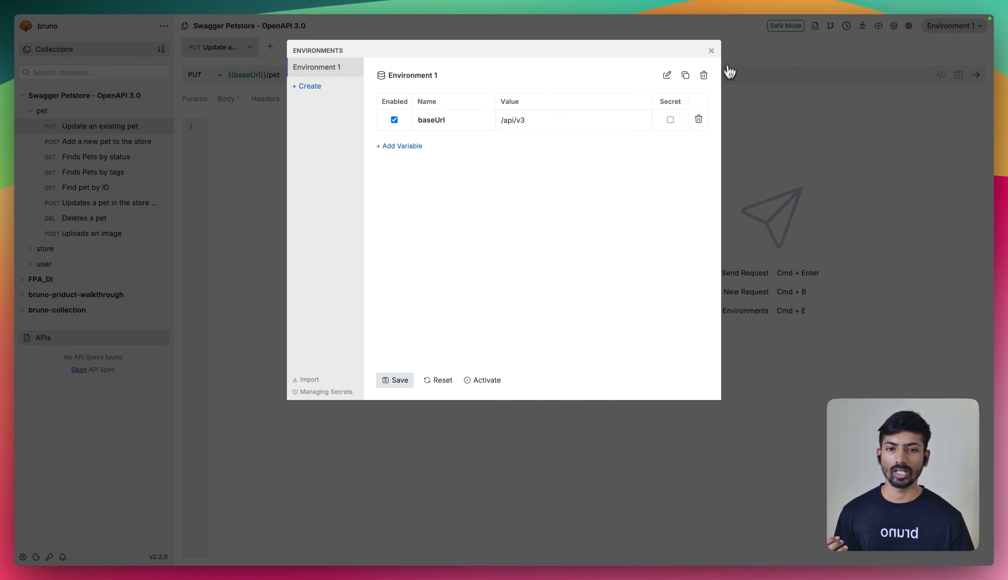
pyautogui.click(711, 51)
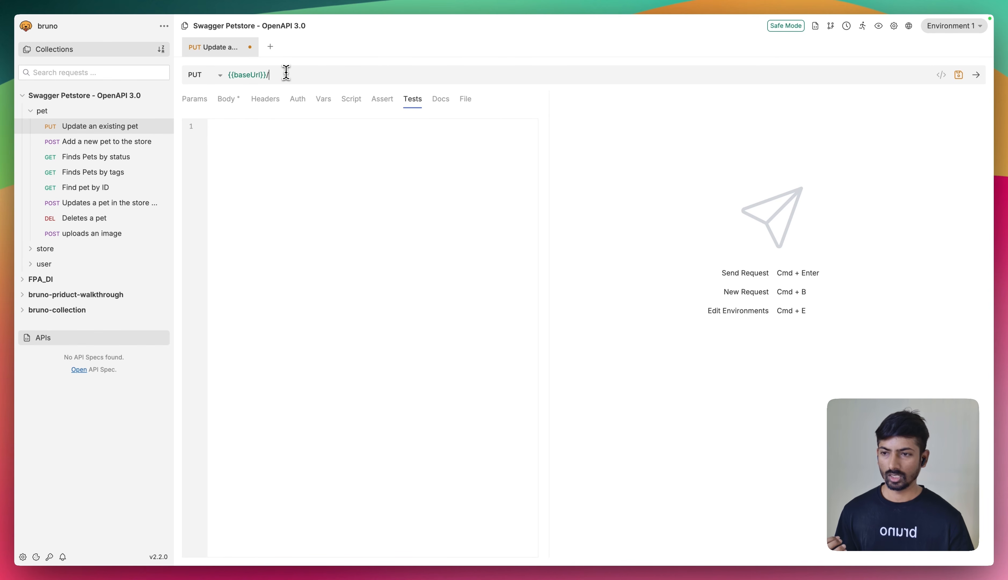
pyautogui.press('super+s')
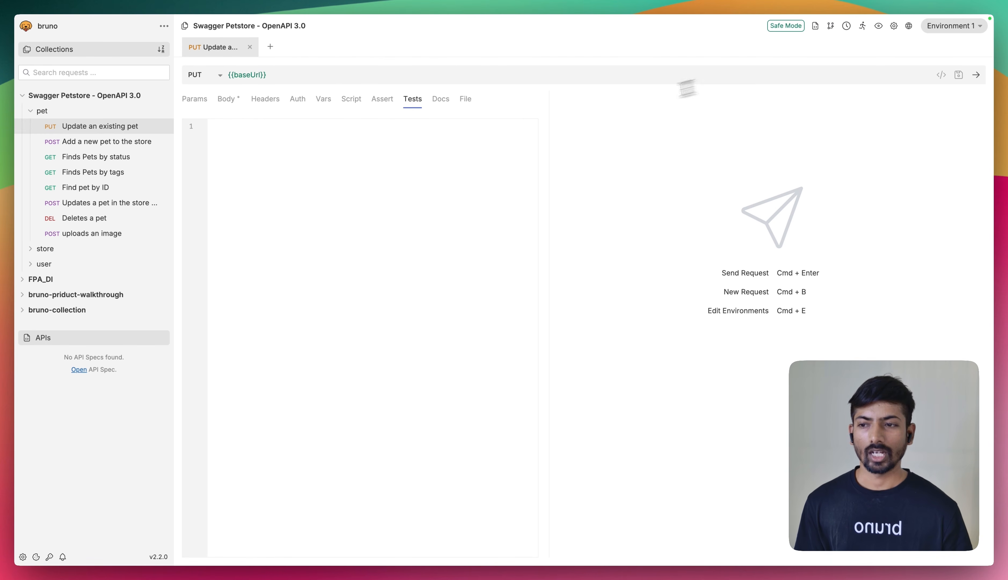
pyautogui.click(946, 27)
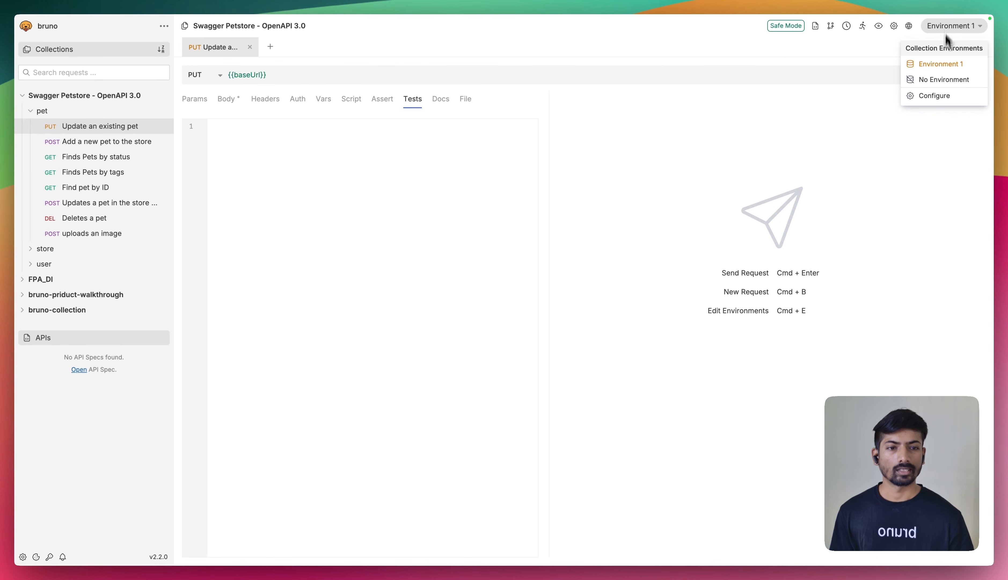
pyautogui.click(940, 97)
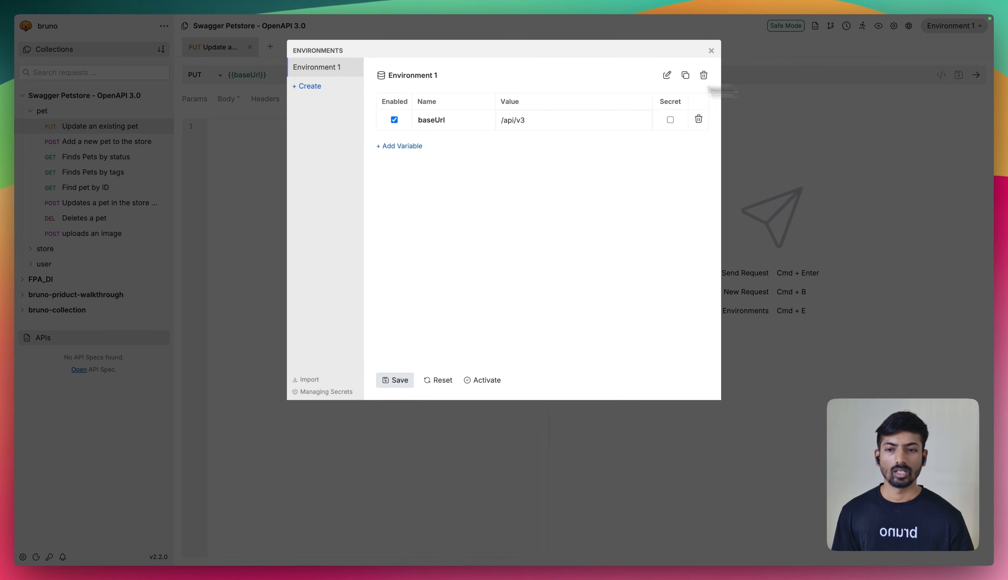
pyautogui.click(711, 51)
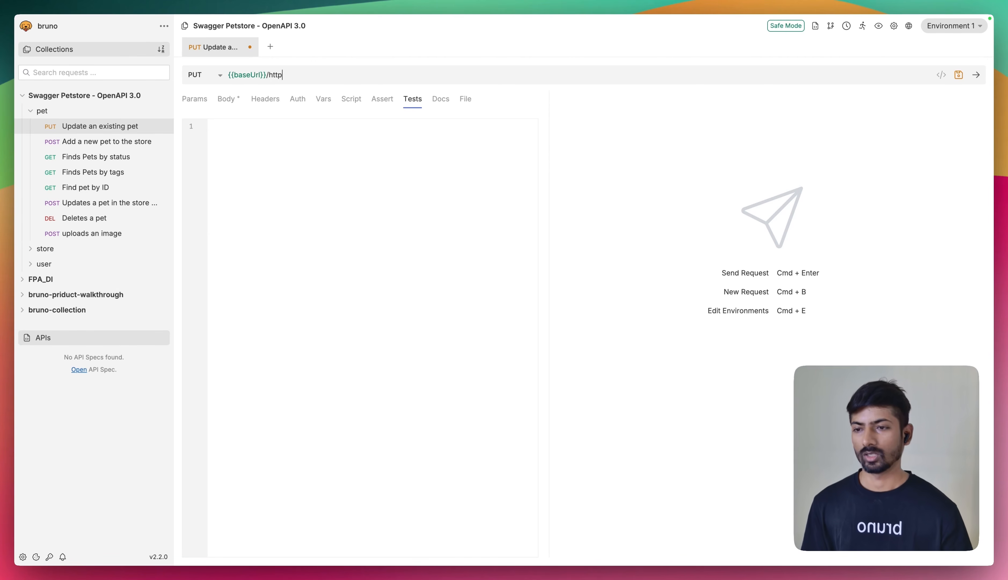
# Step: Remove the "/http" text from the request URL and send the PUT request to {{baseUrl}}
pyautogui.press('BackSpace')
pyautogui.press('BackSpace')
pyautogui.press('BackSpace')
pyautogui.press('BackSpace')
pyautogui.press('BackSpace')
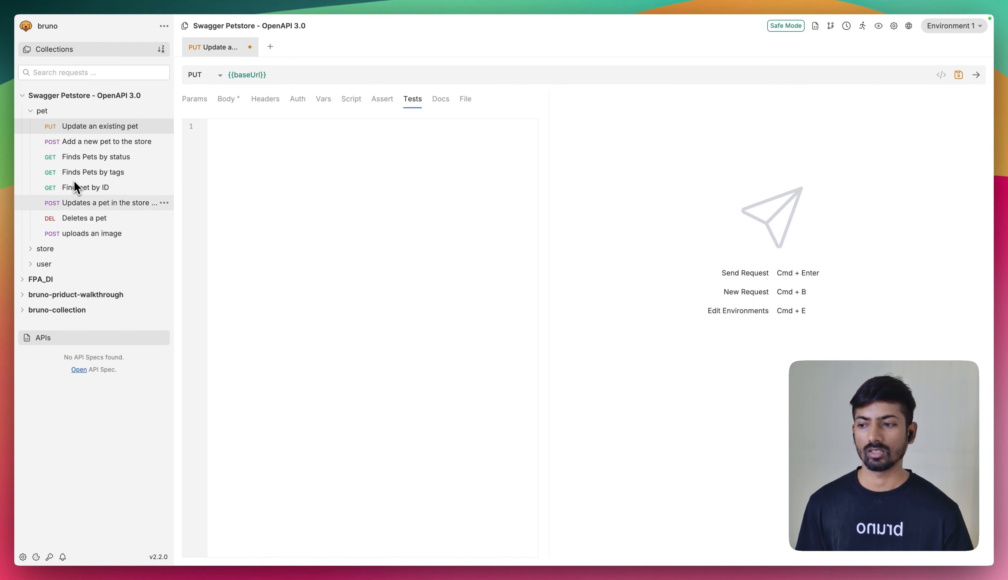
pyautogui.moveTo(909, 38)
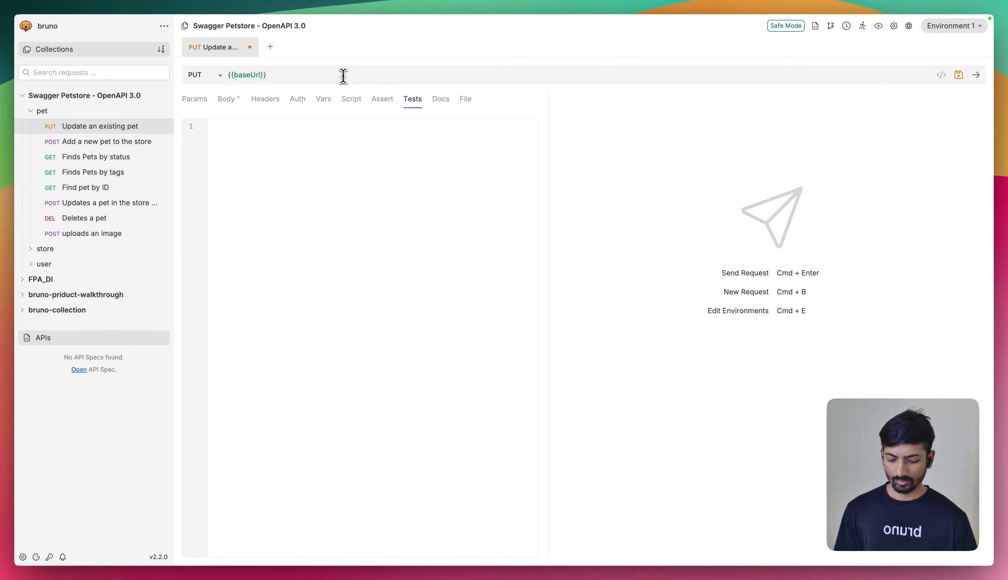
pyautogui.press('Return')
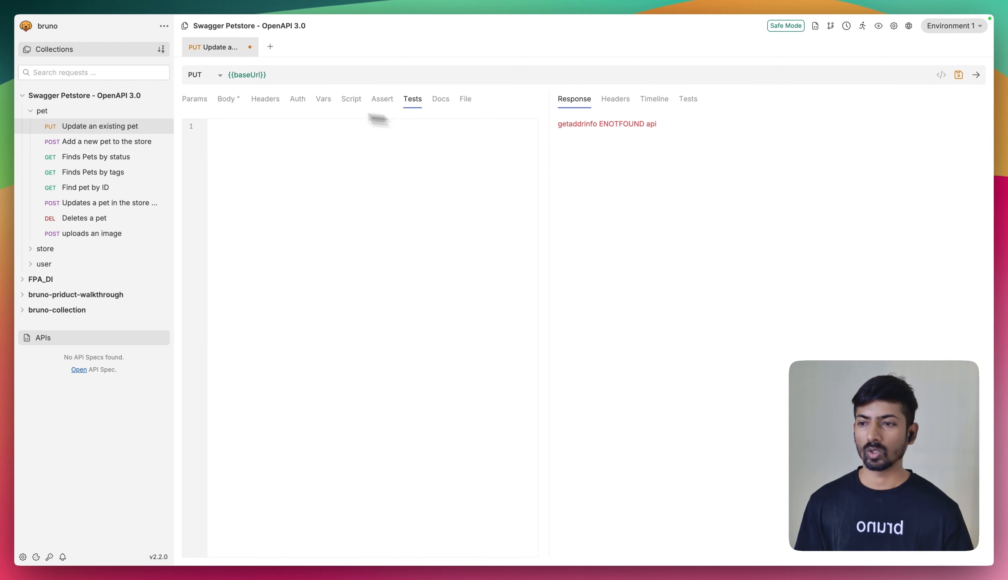
pyautogui.click(217, 75)
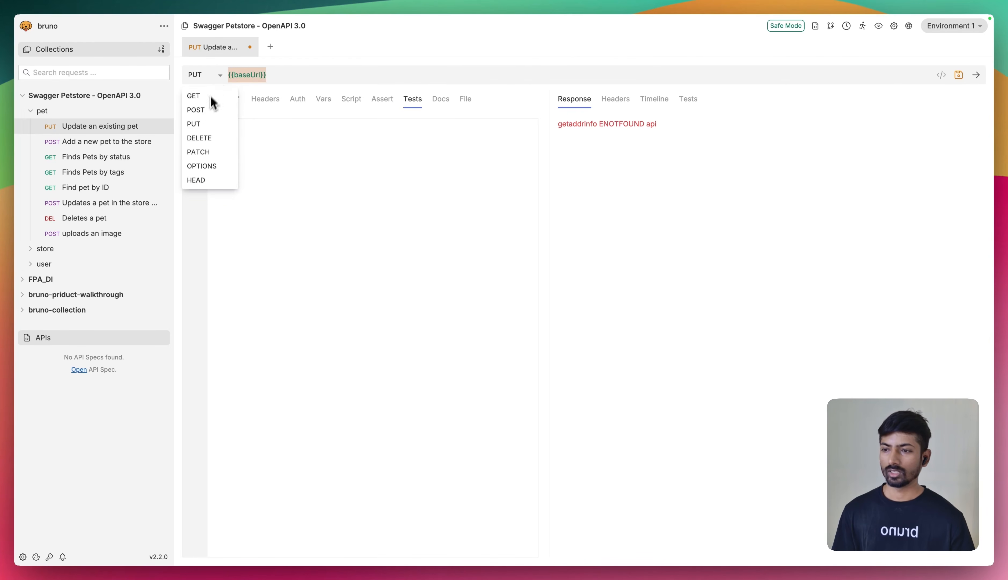
pyautogui.click(206, 108)
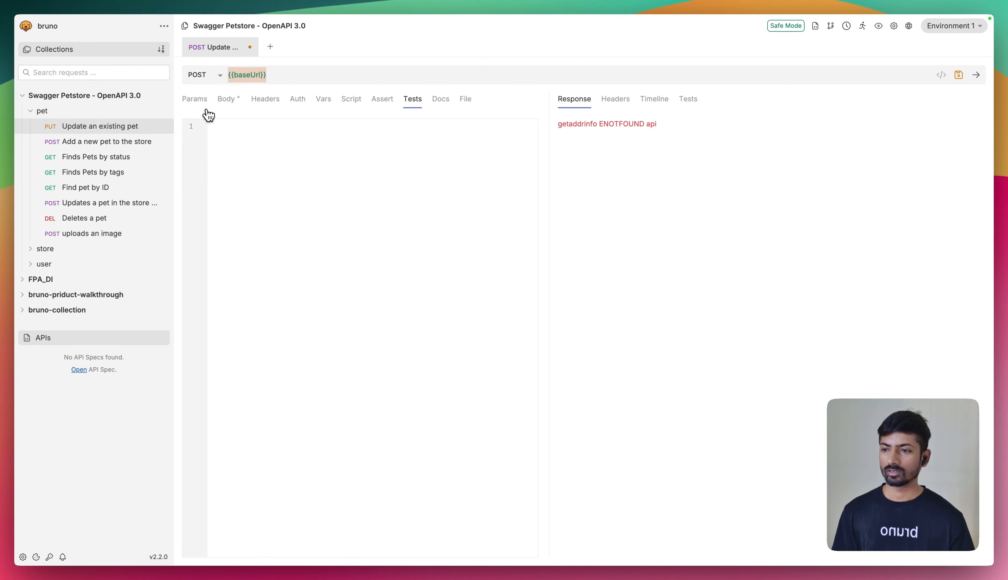
pyautogui.click(301, 72)
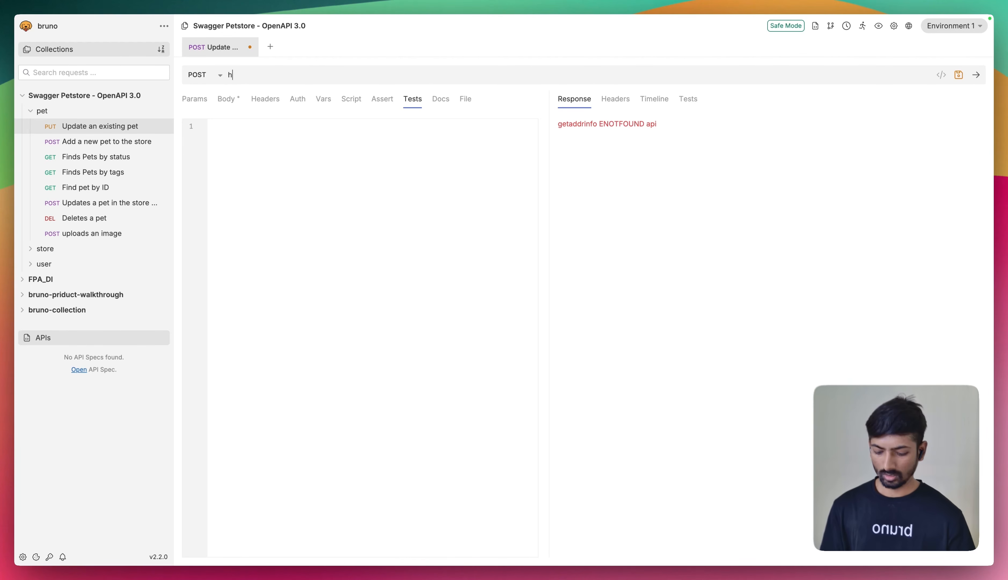
pyautogui.write('https://echo.us')
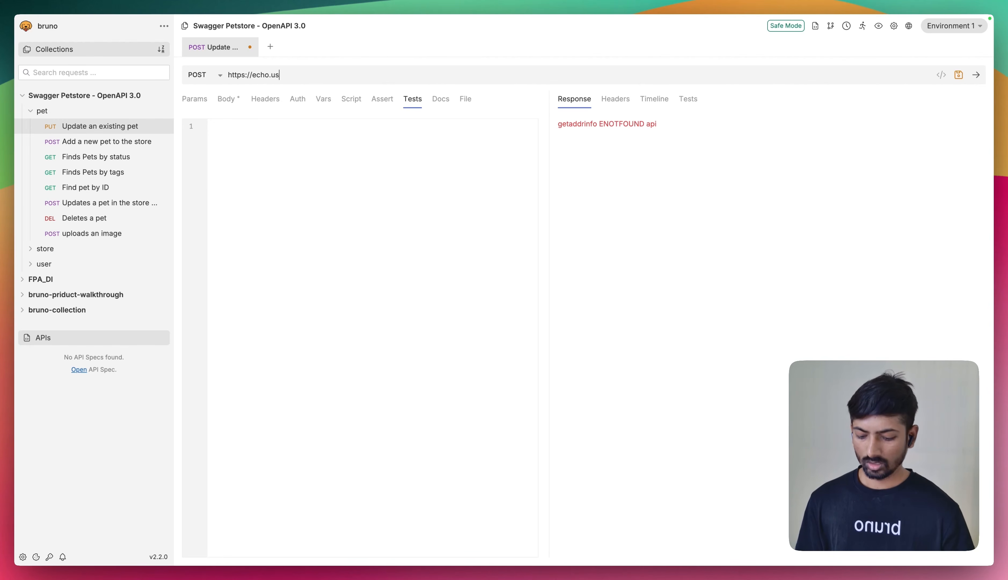
pyautogui.write('ebruno.com')
pyautogui.press('super+s')
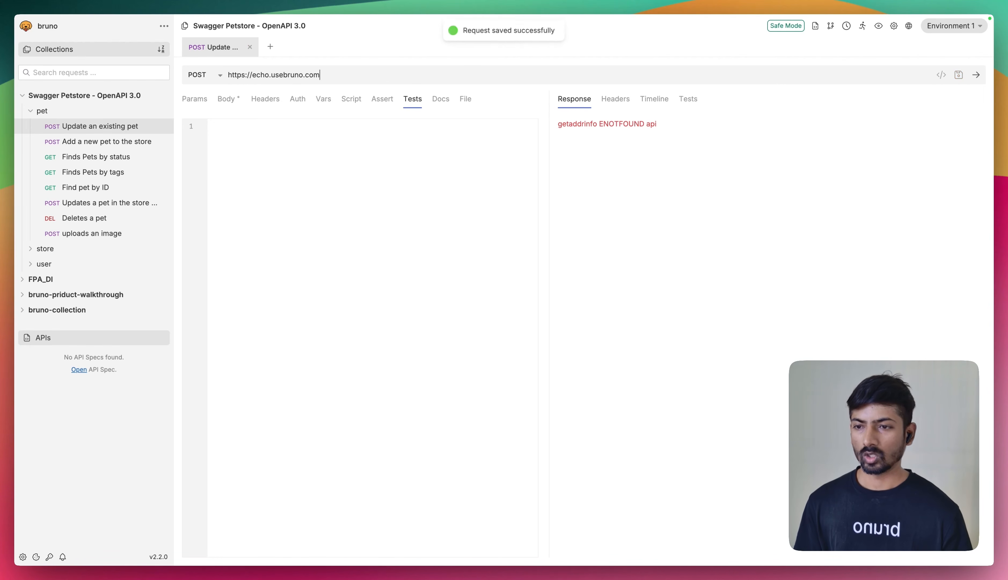
# Step: Send the POST request and view its JSON body beside the response
pyautogui.press('super+Return')
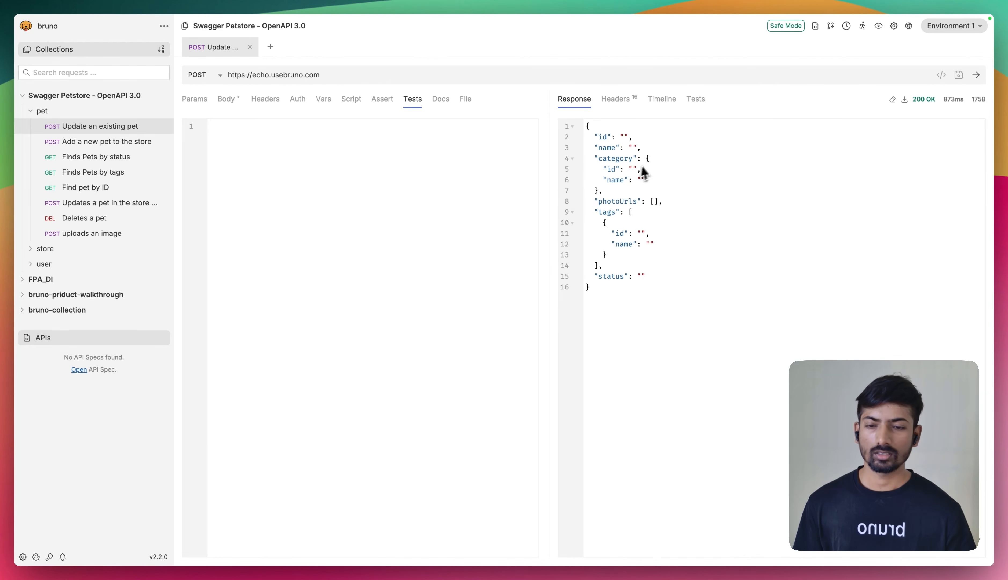
pyautogui.click(223, 100)
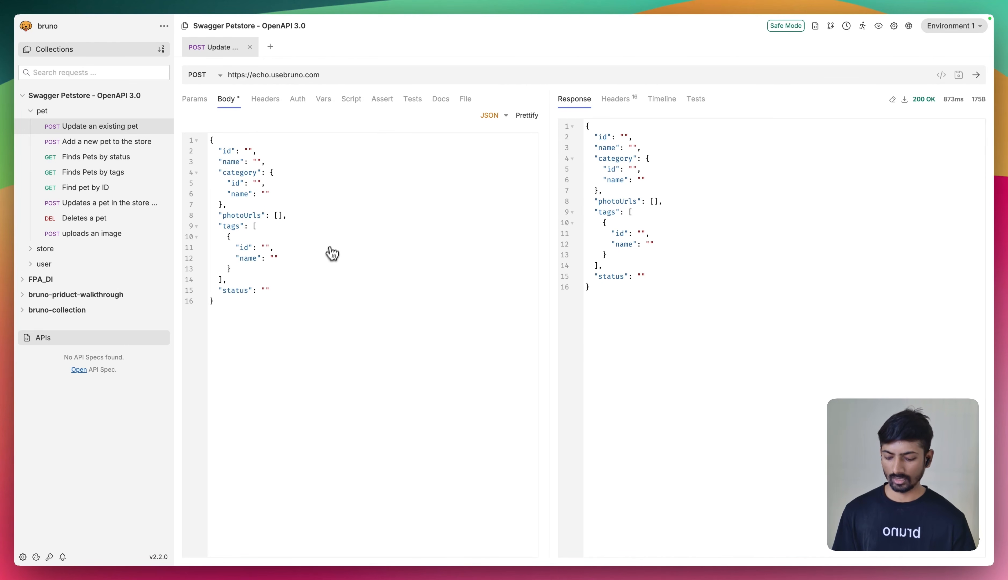
pyautogui.press('super+s')
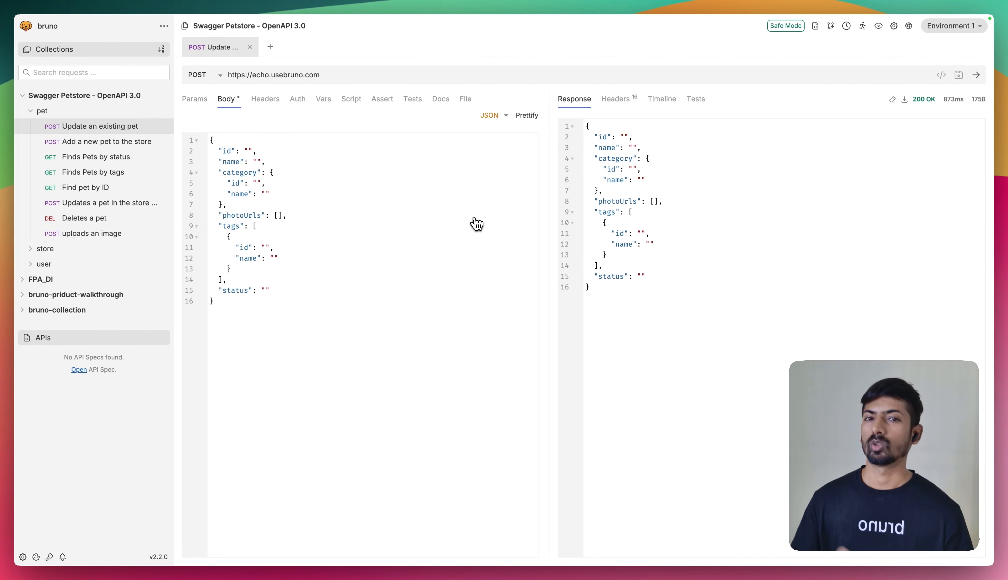
# Step: View the response headers and timeline, and examine the request and response details of the POST entry
pyautogui.click(619, 100)
pyautogui.click(664, 101)
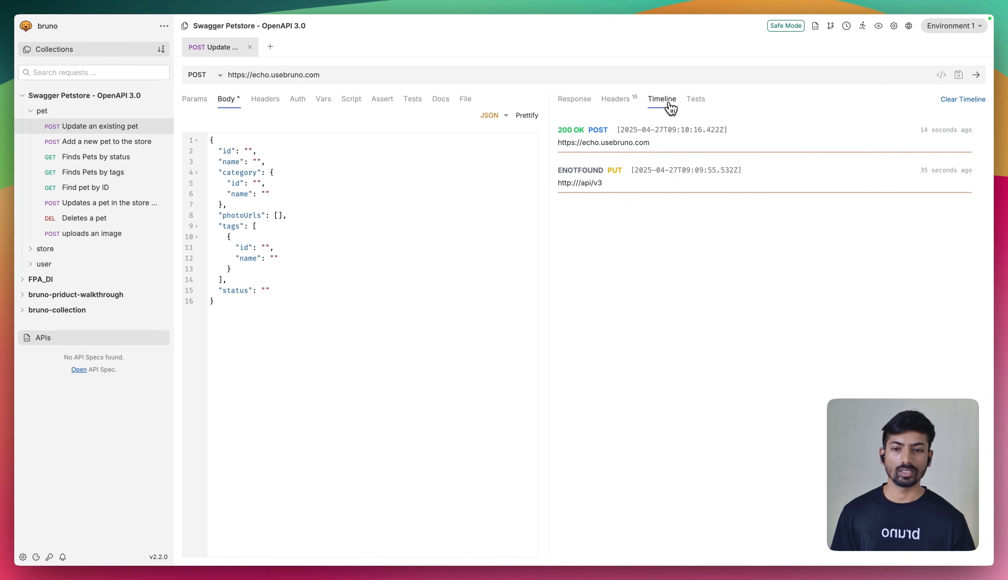
pyautogui.click(605, 130)
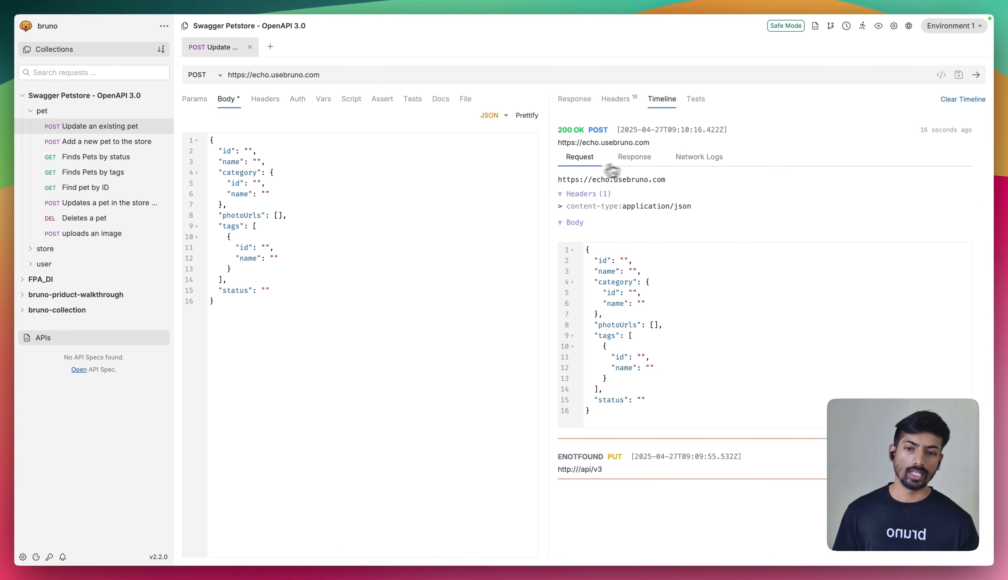
pyautogui.click(647, 163)
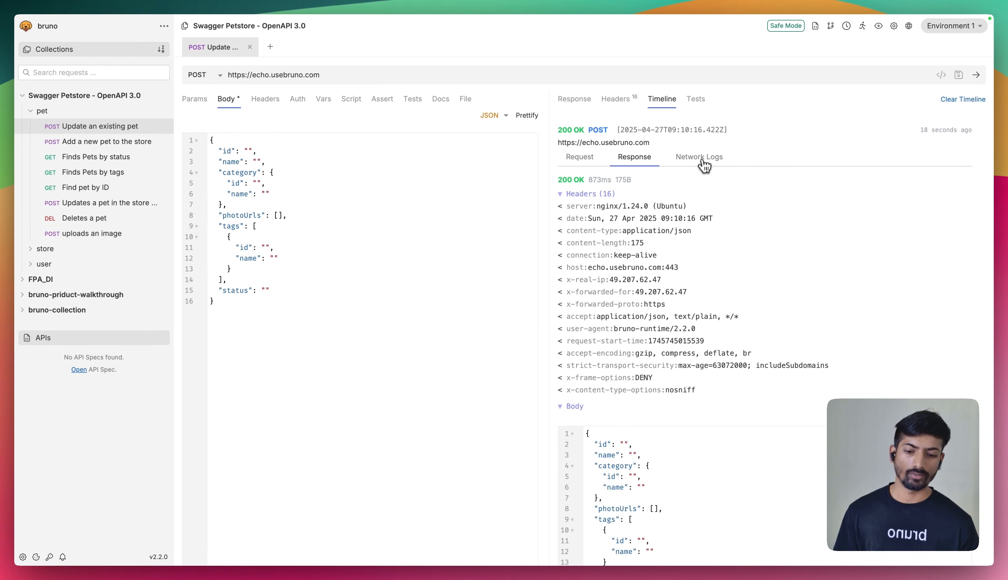
pyautogui.scroll(-3, 648, 288)
pyautogui.scroll(3, 648, 288)
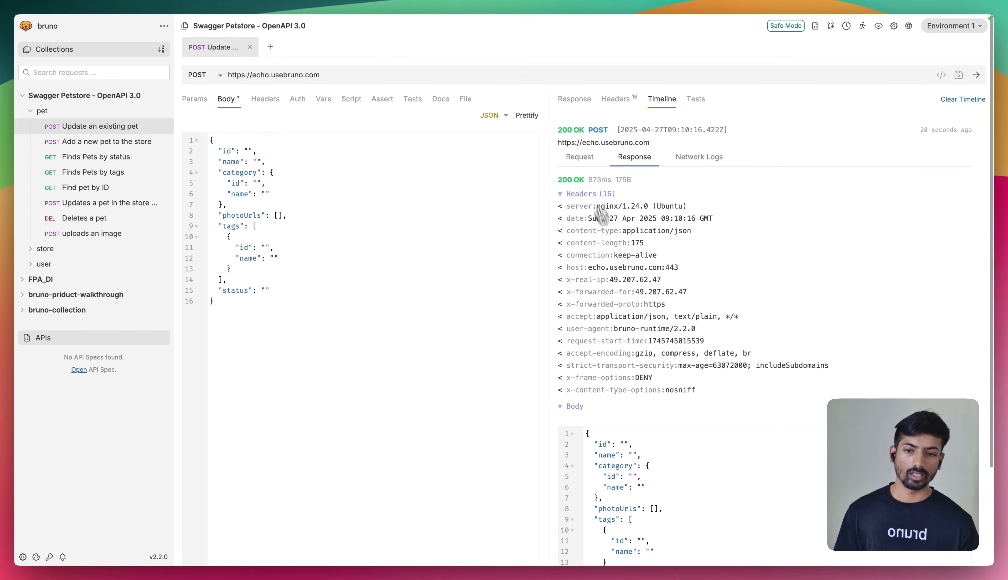
pyautogui.click(580, 158)
pyautogui.click(638, 156)
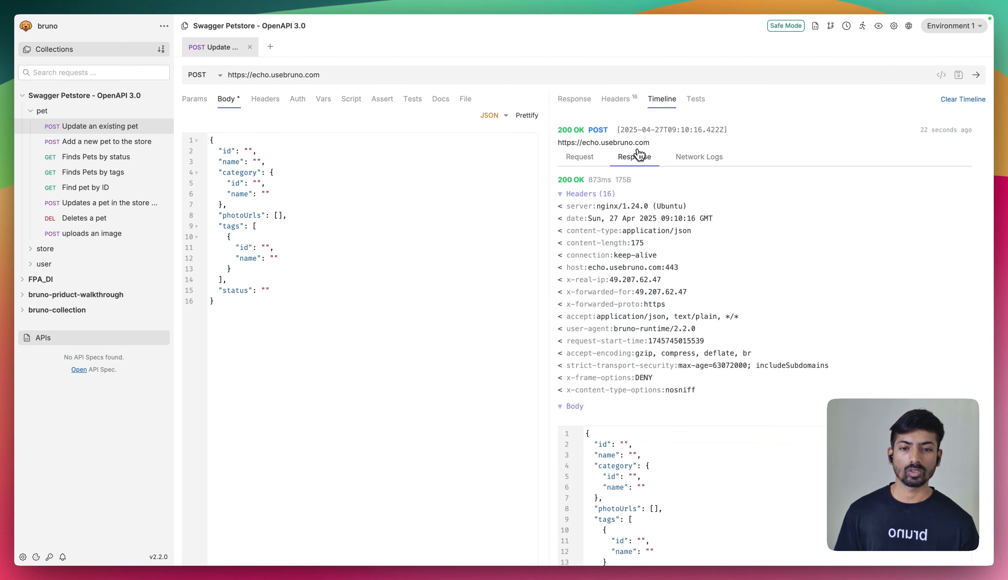
# Step: Read through the POST entry's network logs in the timeline and return to its request details
pyautogui.click(687, 160)
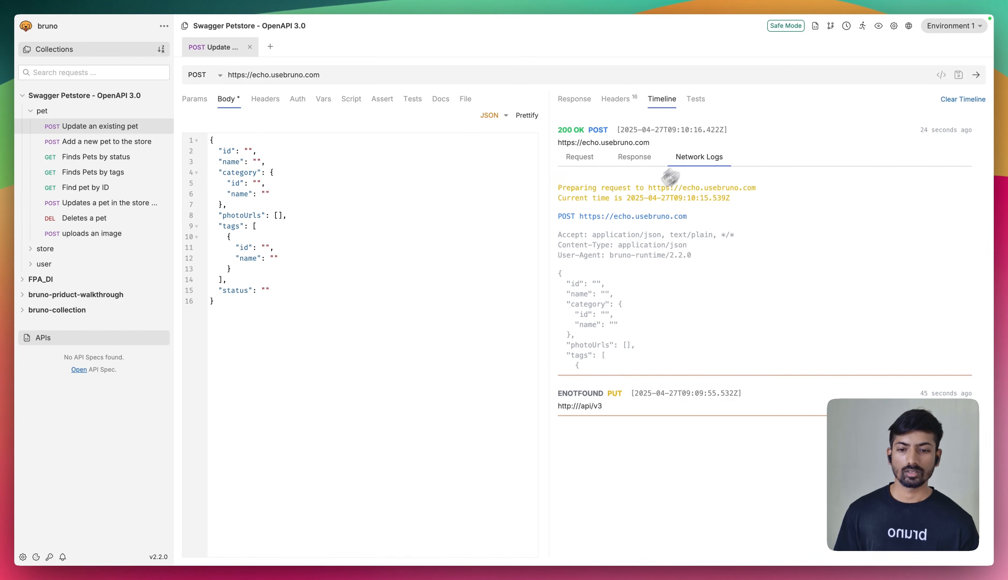
pyautogui.scroll(-10, 584, 255)
pyautogui.scroll(-5, 627, 298)
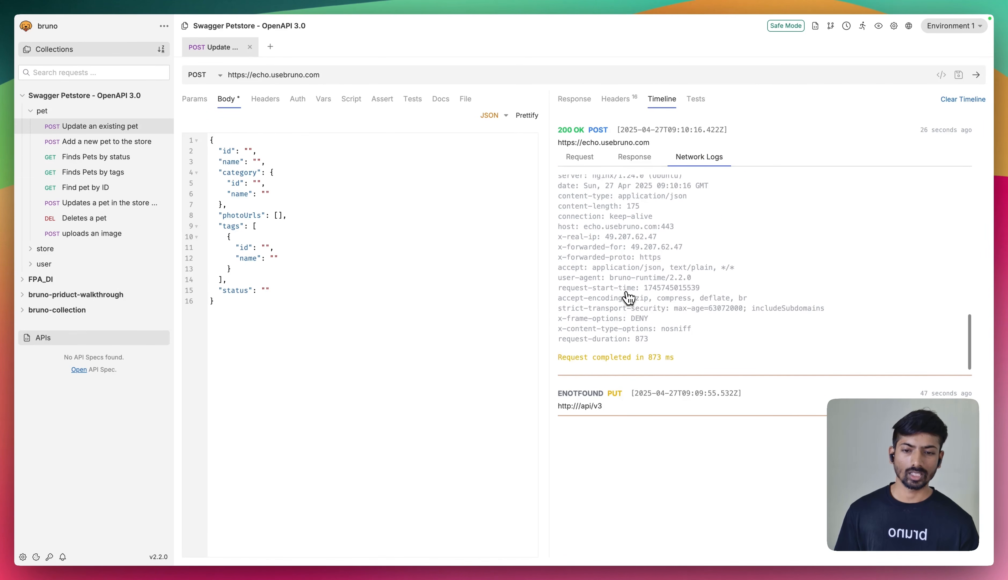
pyautogui.scroll(15, 627, 298)
pyautogui.click(580, 159)
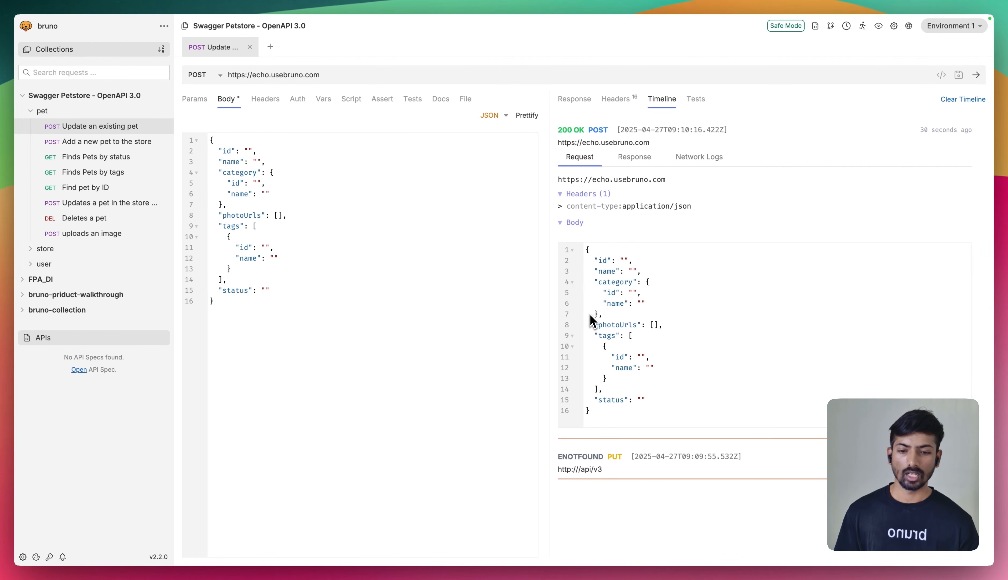
# Step: Collapse and re-expand the request body in the POST timeline entry, and view the response's test results
pyautogui.click(574, 222)
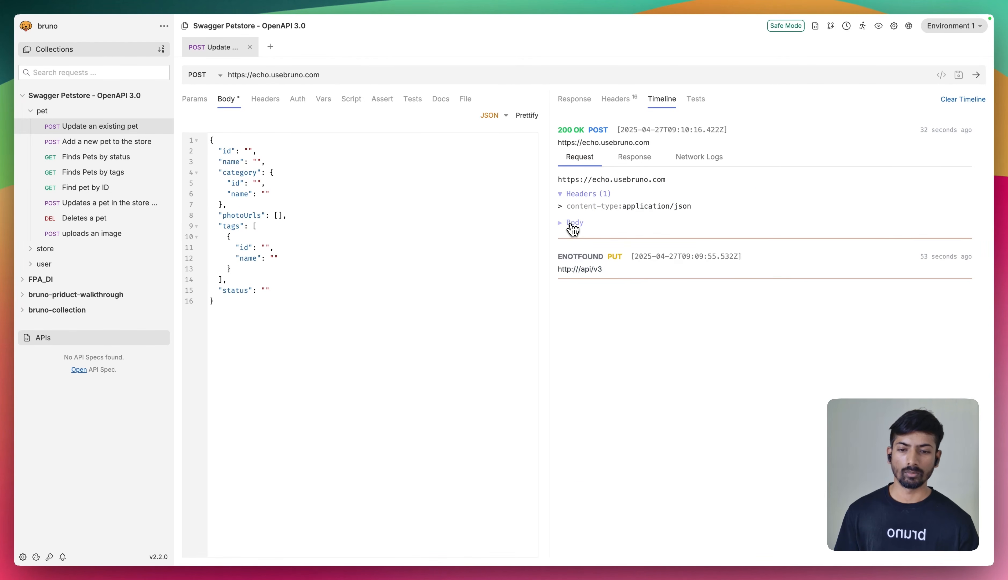
pyautogui.click(575, 223)
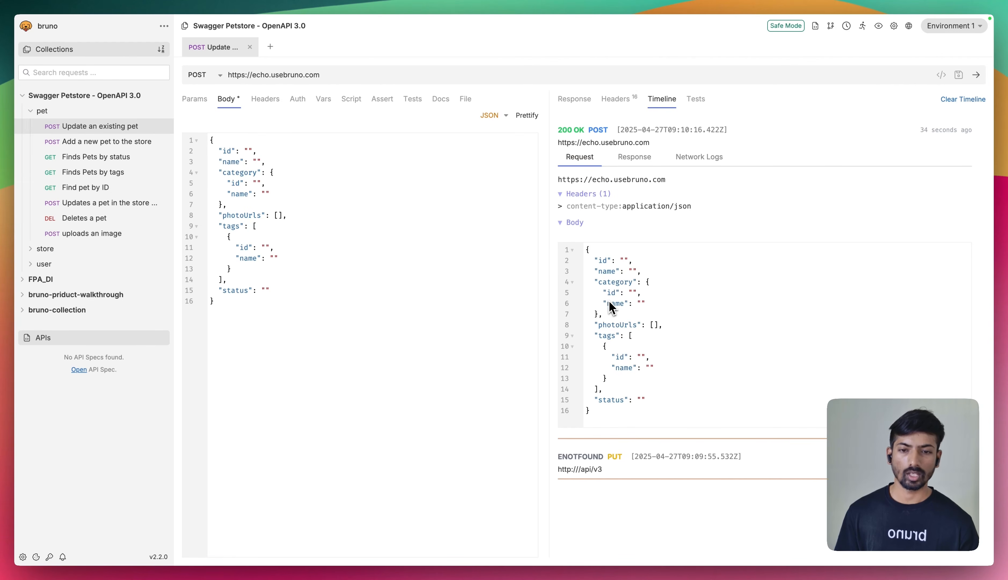
pyautogui.click(696, 99)
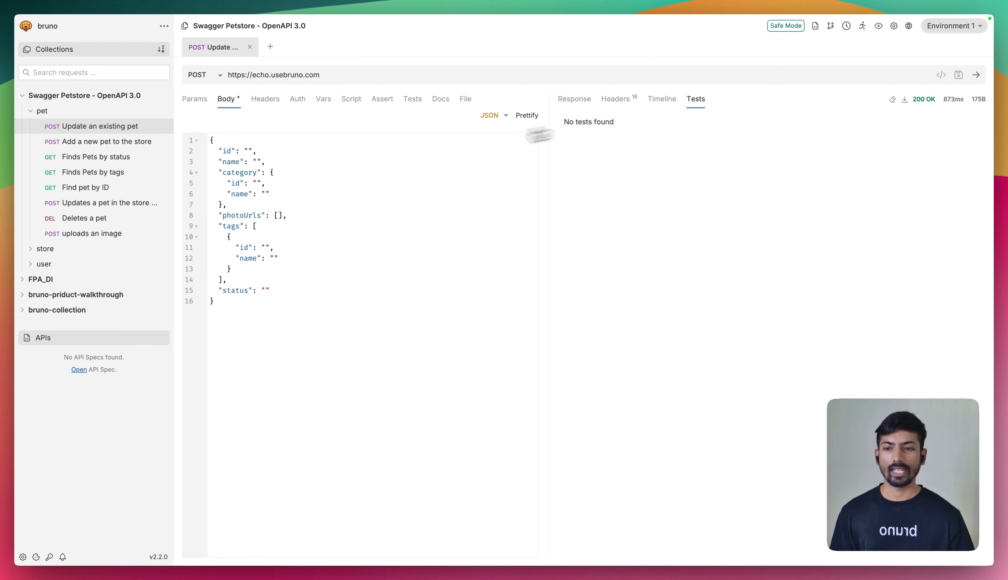
# Step: Add an assertion to the request that res.status equals 200, and save the request
pyautogui.click(382, 99)
pyautogui.click(220, 152)
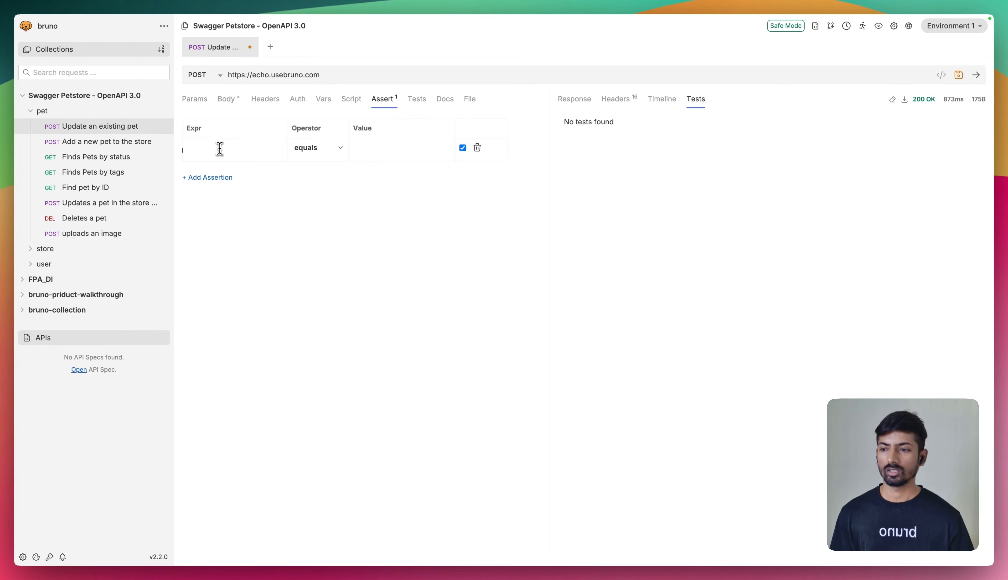
pyautogui.click(224, 144)
pyautogui.write('res.body')
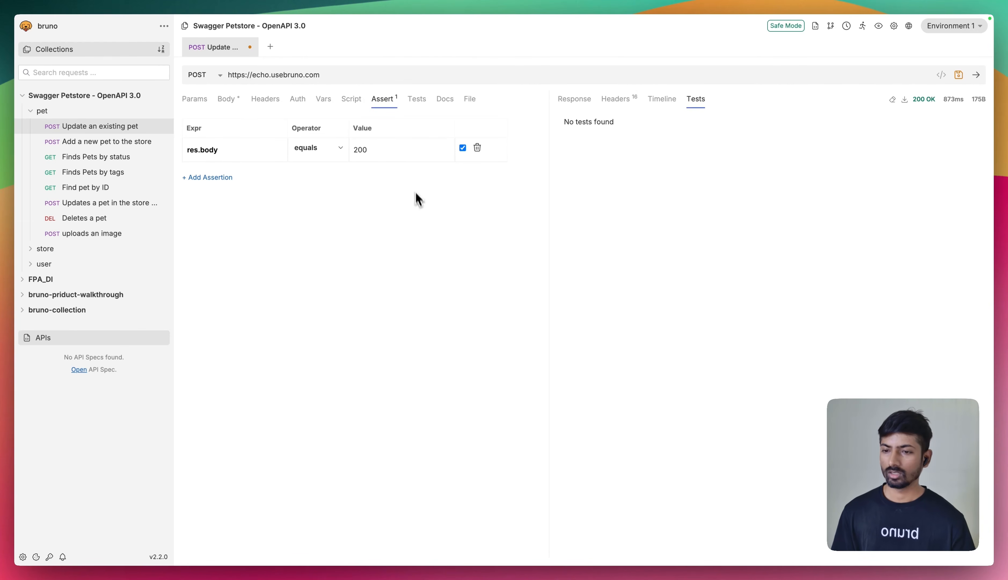
pyautogui.click(223, 150)
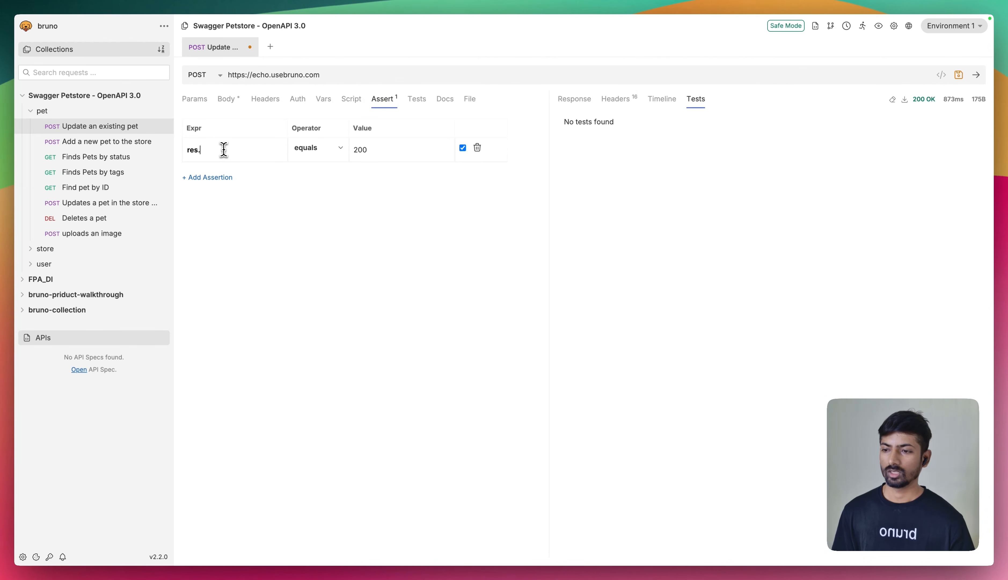
pyautogui.write('status')
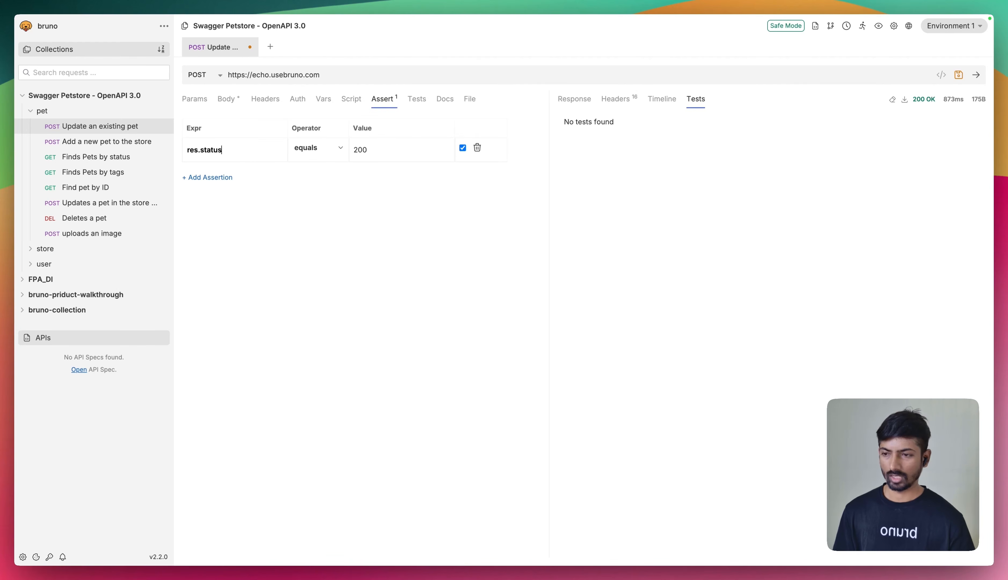
pyautogui.press('super+s')
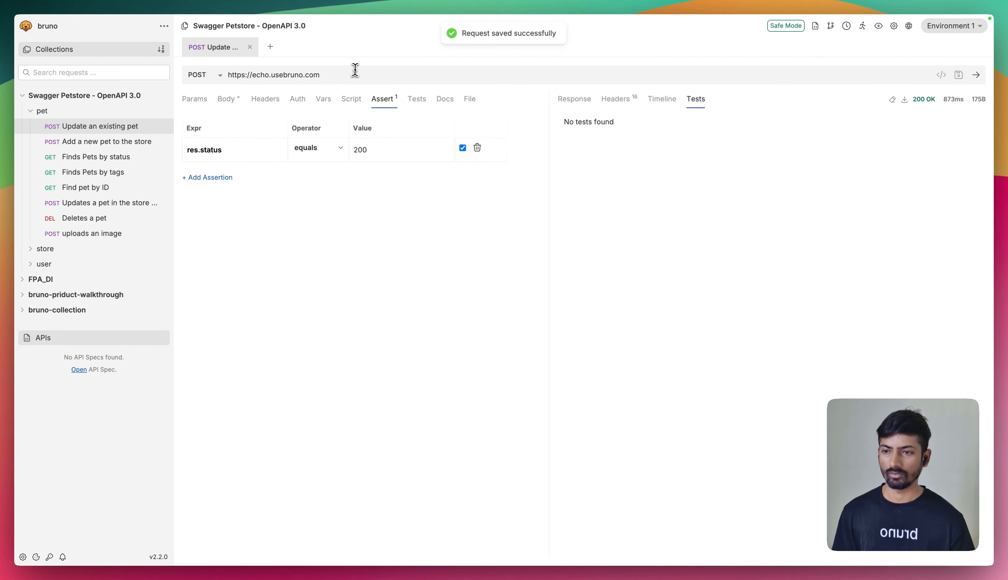
# Step: Send the request to run the assertion, and look at the test script editor before returning to the assertions
pyautogui.press('super+Return')
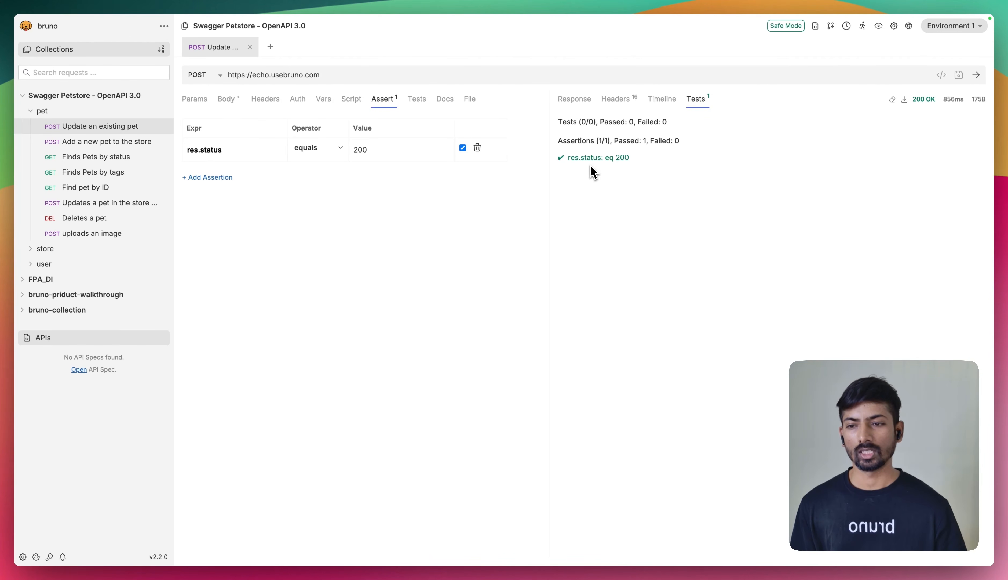
pyautogui.click(416, 98)
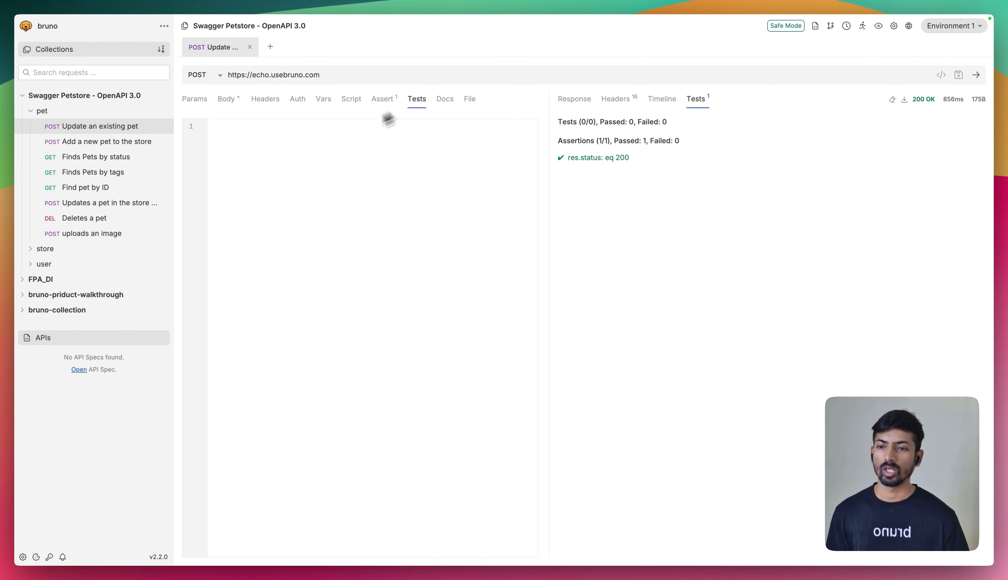
pyautogui.click(390, 100)
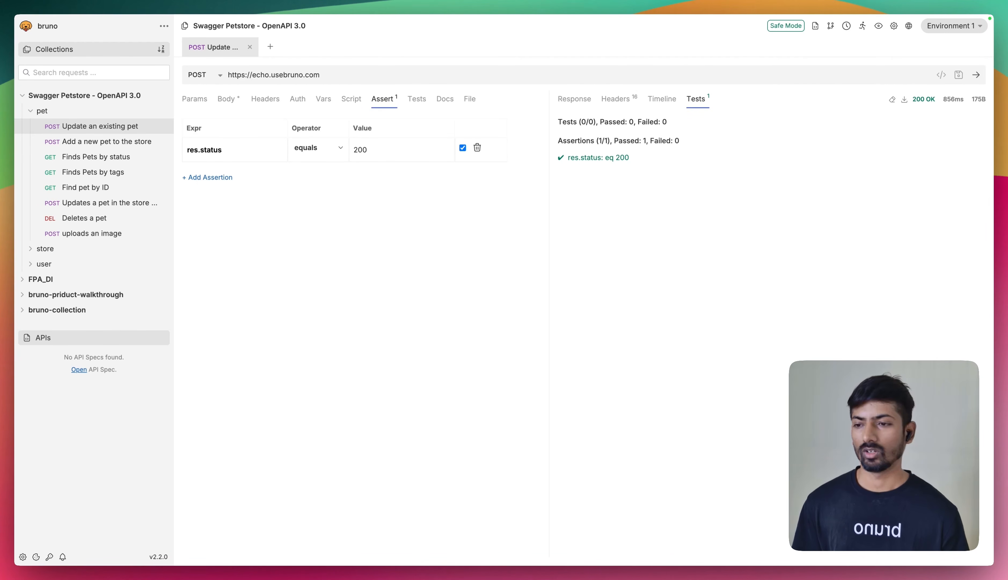
# Step: Add a second, blank assertion row and review the comparison operators available for it
pyautogui.click(200, 177)
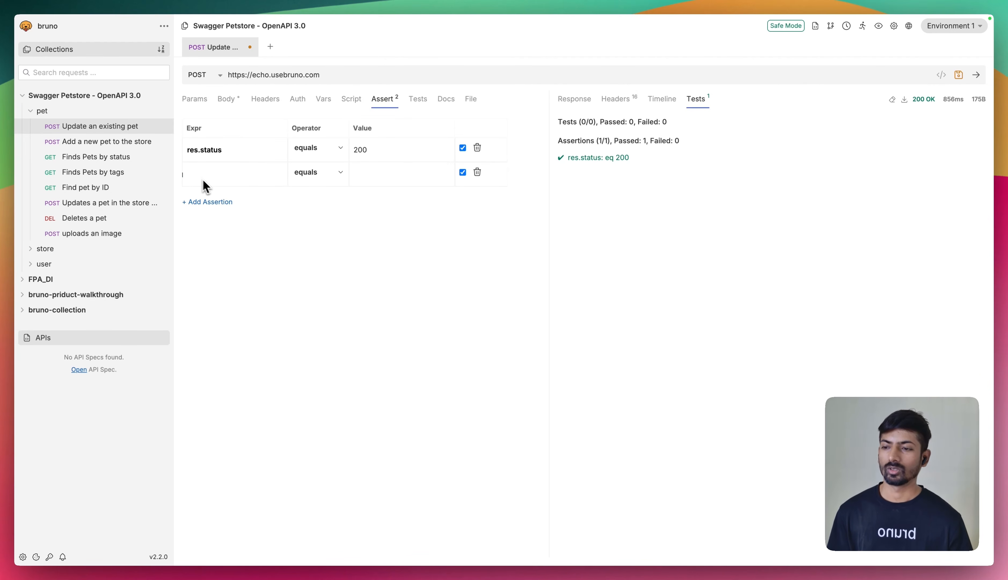
pyautogui.click(222, 185)
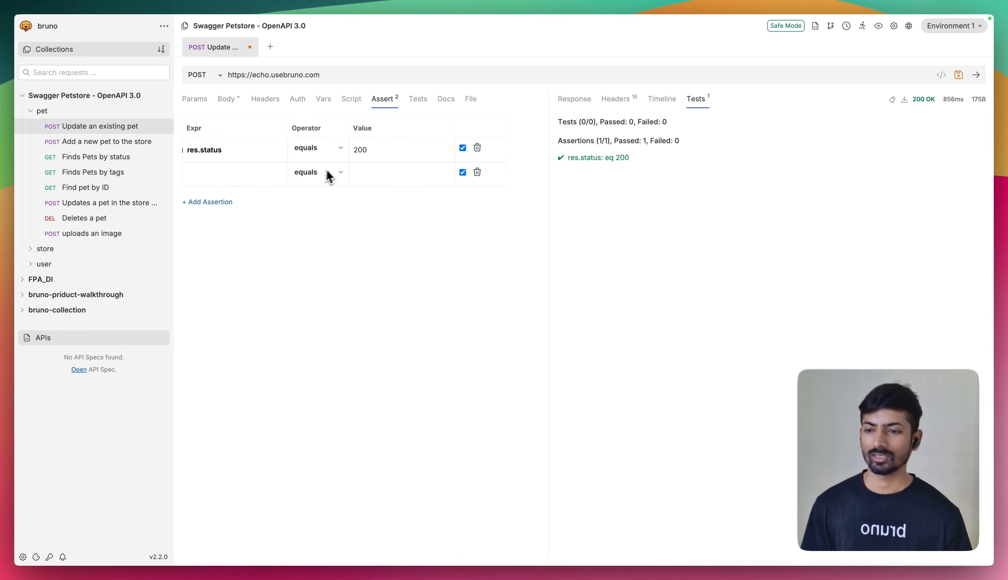
pyautogui.click(335, 172)
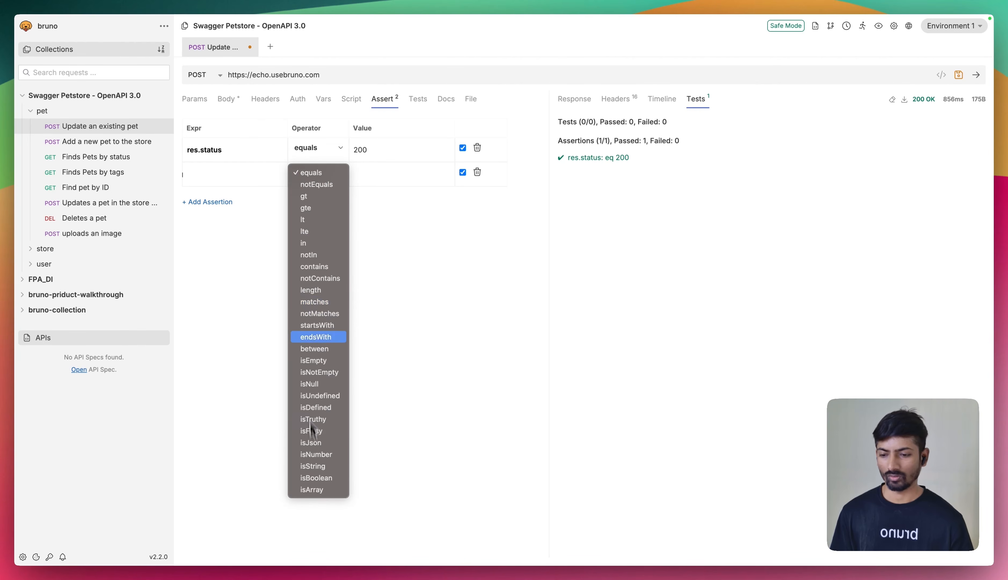
pyautogui.click(416, 250)
pyautogui.click(222, 178)
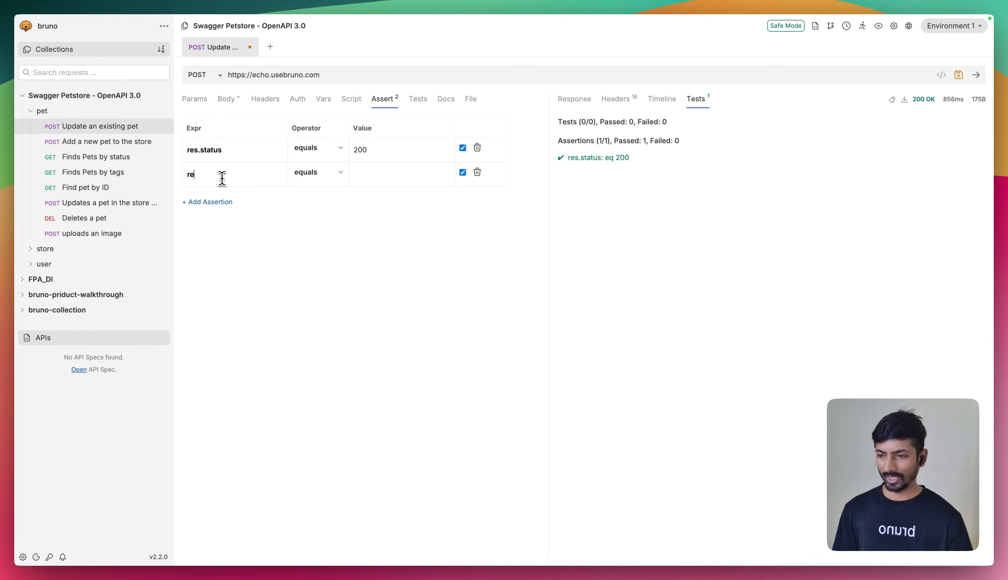
pyautogui.write('res/')
pyautogui.press('BackSpace')
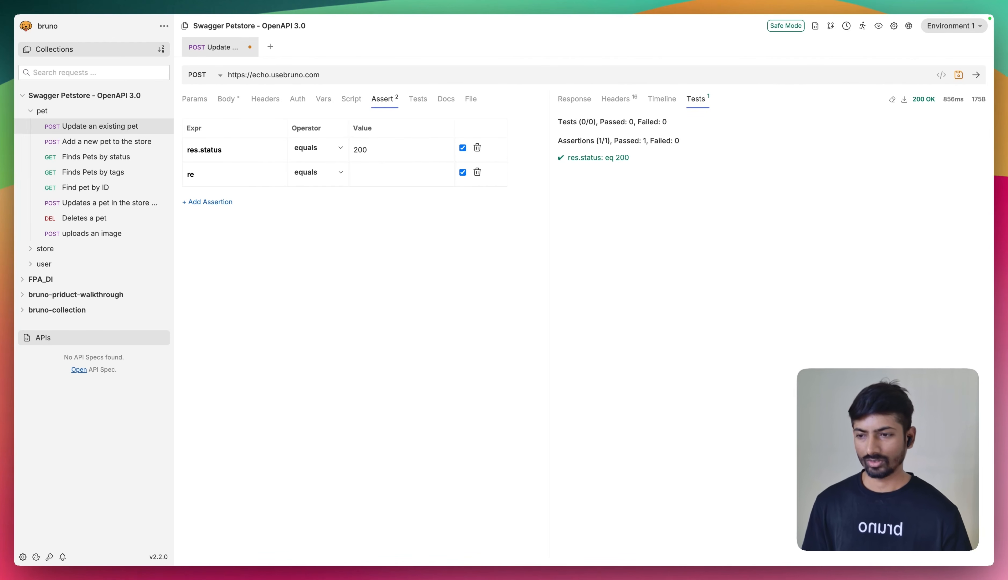
pyautogui.press('BackSpace')
pyautogui.press('BackSpace')
pyautogui.press('BackSpace')
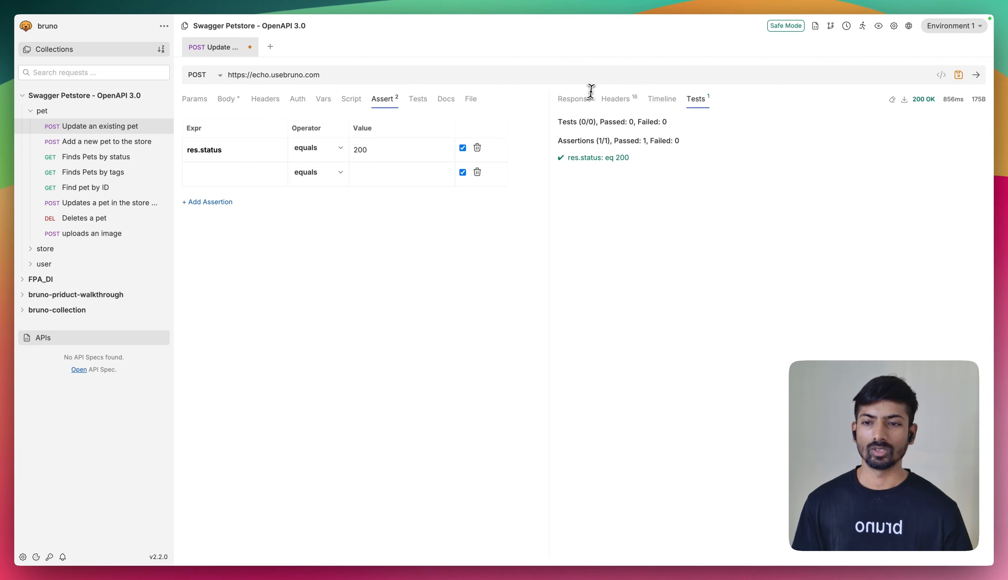
# Step: Start a test() call titled "name of the test" in the request's test script
pyautogui.click(418, 106)
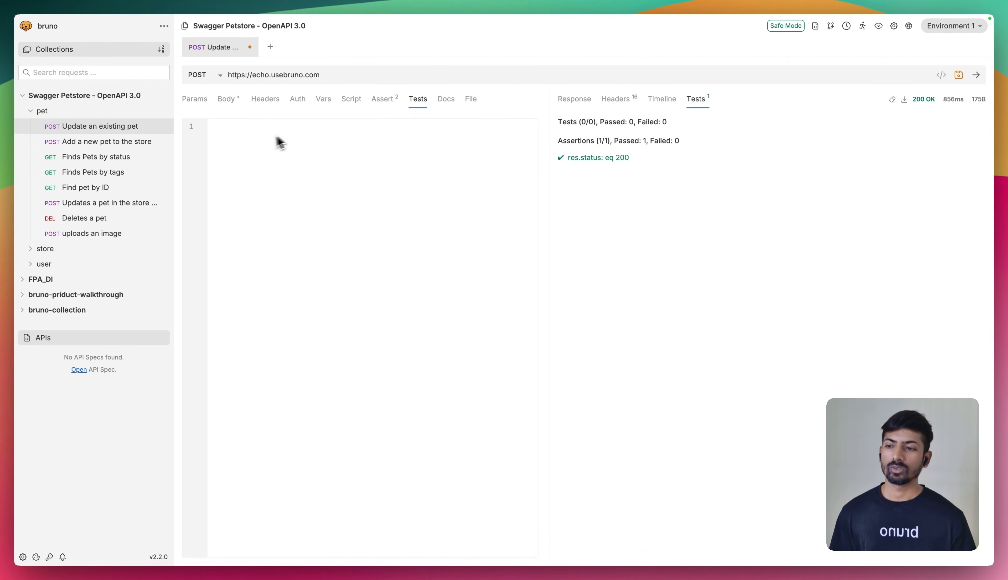
pyautogui.click(258, 139)
pyautogui.write('test')
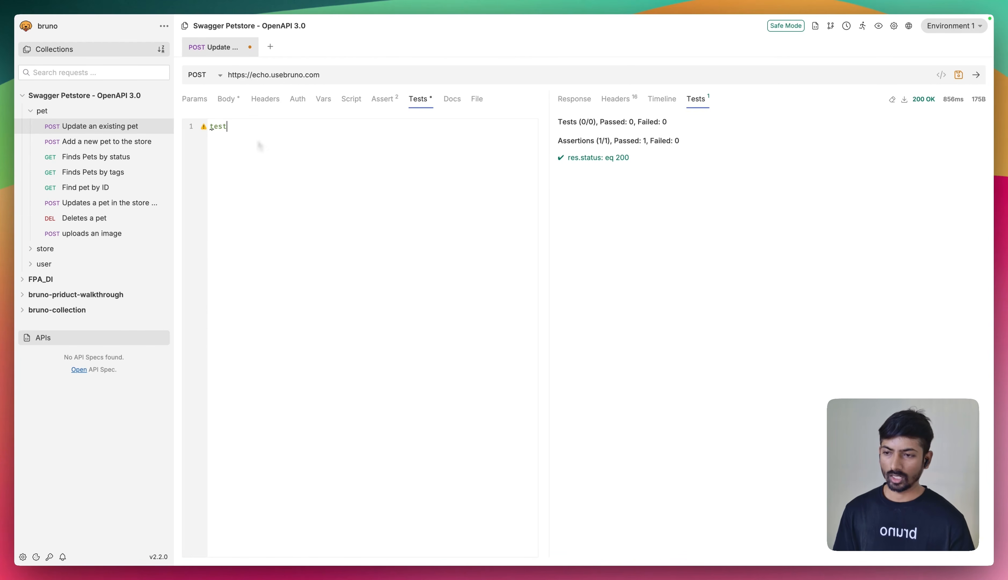
pyautogui.write('("')
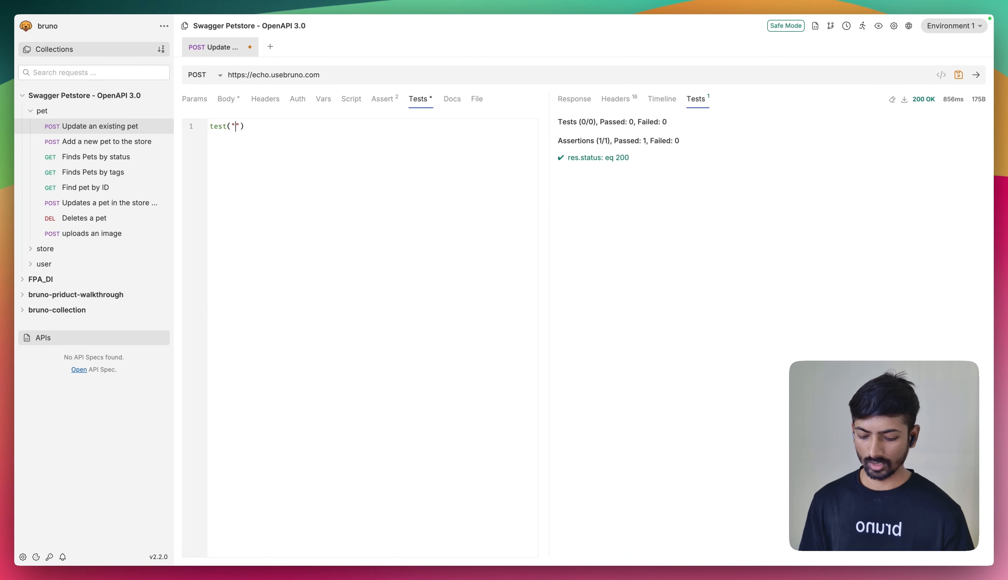
pyautogui.write('h')
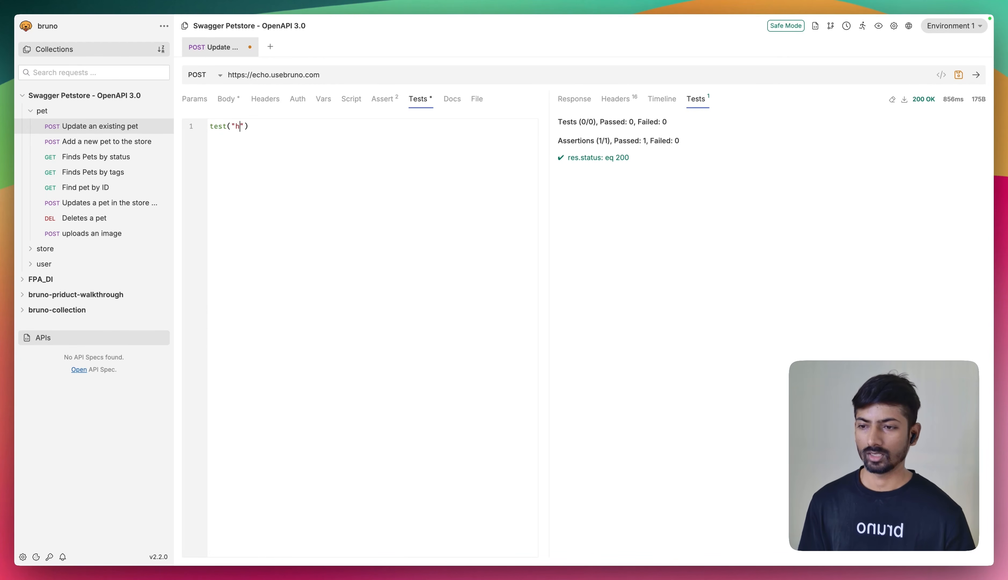
pyautogui.press('BackSpace')
pyautogui.write('nam')
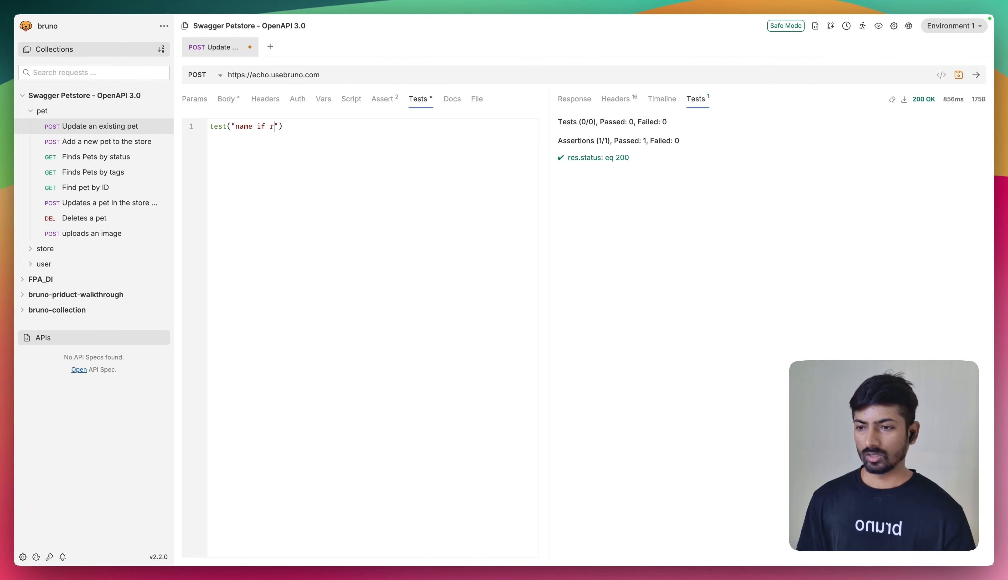
pyautogui.write('e of')
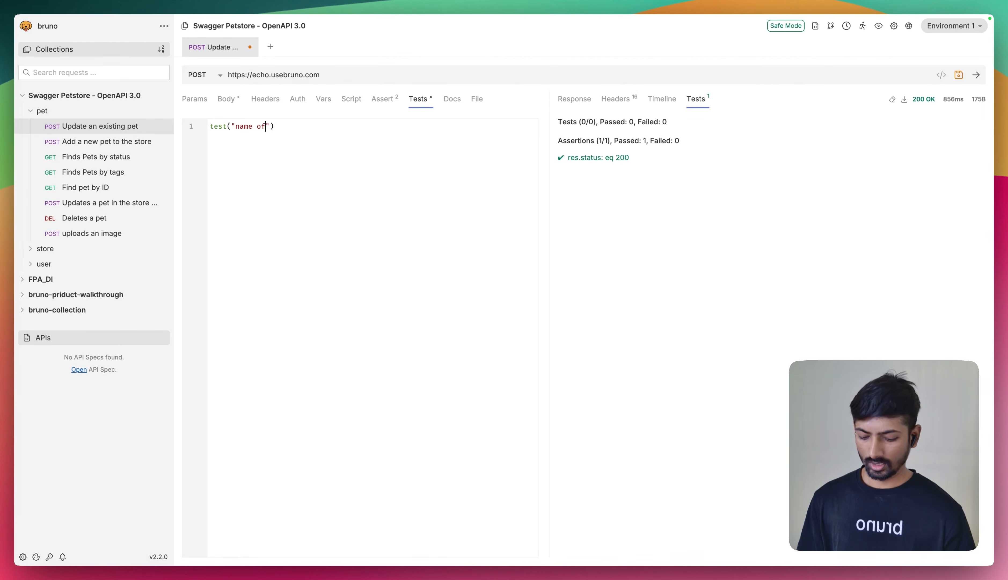
pyautogui.write(' the test')
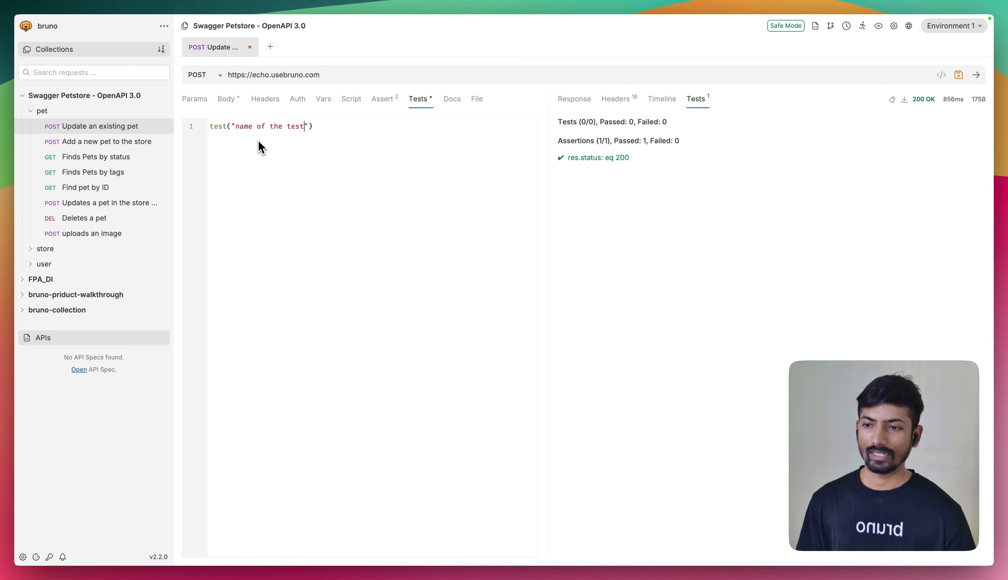
# Step: Give the test an empty function() callback as its second argument, with its braces opened onto separate lines
pyautogui.press('Right')
pyautogui.write(', functoio')
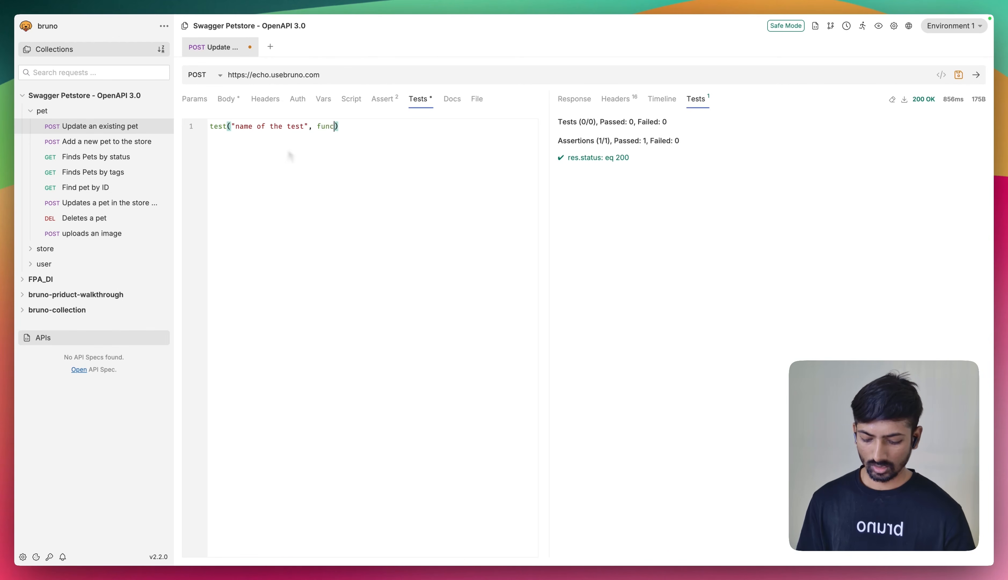
pyautogui.write('n()')
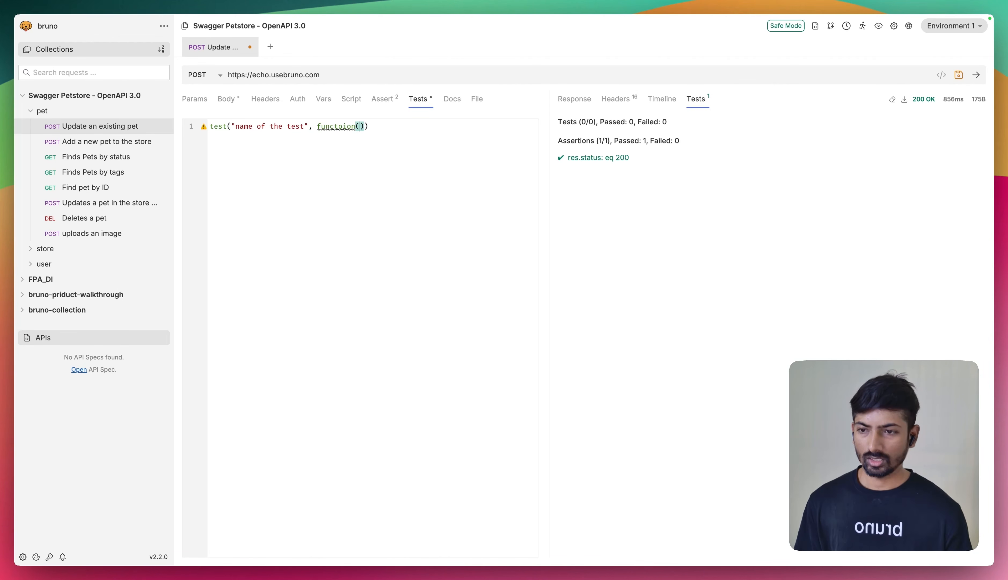
pyautogui.press('Right')
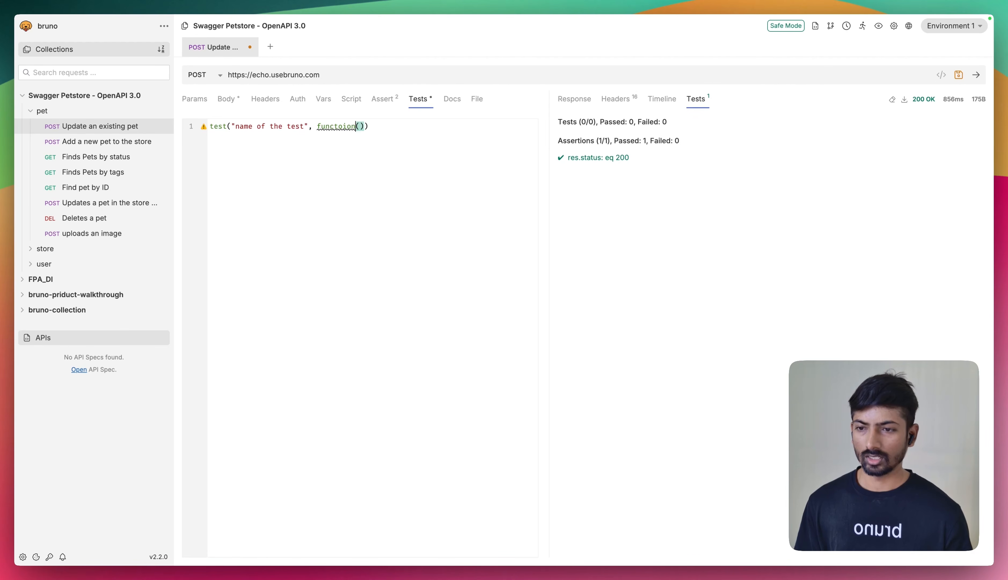
pyautogui.press('BackSpace')
pyautogui.press('BackSpace')
pyautogui.press('BackSpace')
pyautogui.press('BackSpace')
pyautogui.press('BackSpace')
pyautogui.write('tio')
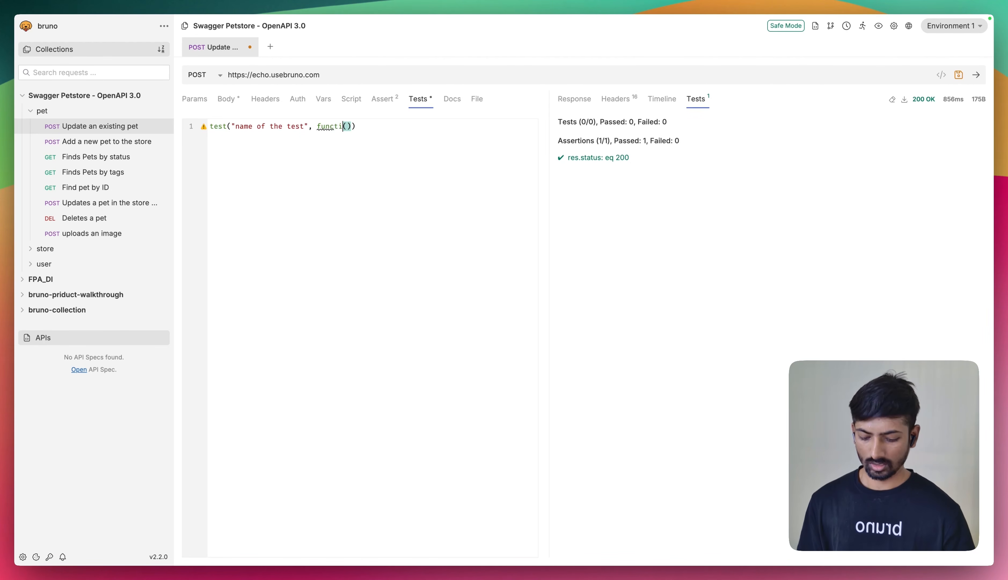
pyautogui.write('n')
pyautogui.press('Right')
pyautogui.press('Right')
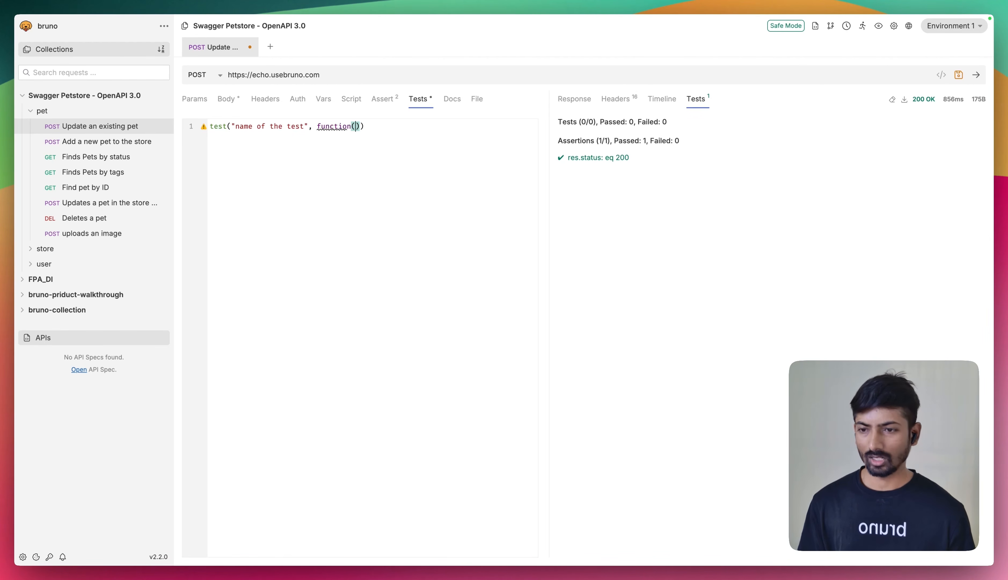
pyautogui.write('{')
pyautogui.press('Return')
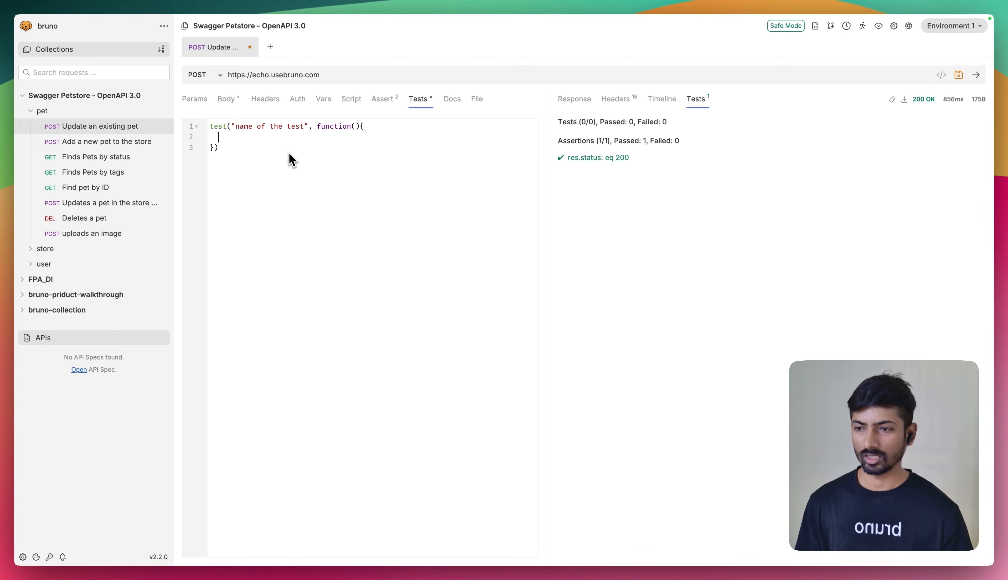
# Step: Add an expect() call on res.status inside the test's callback function
pyautogui.write('expect()')
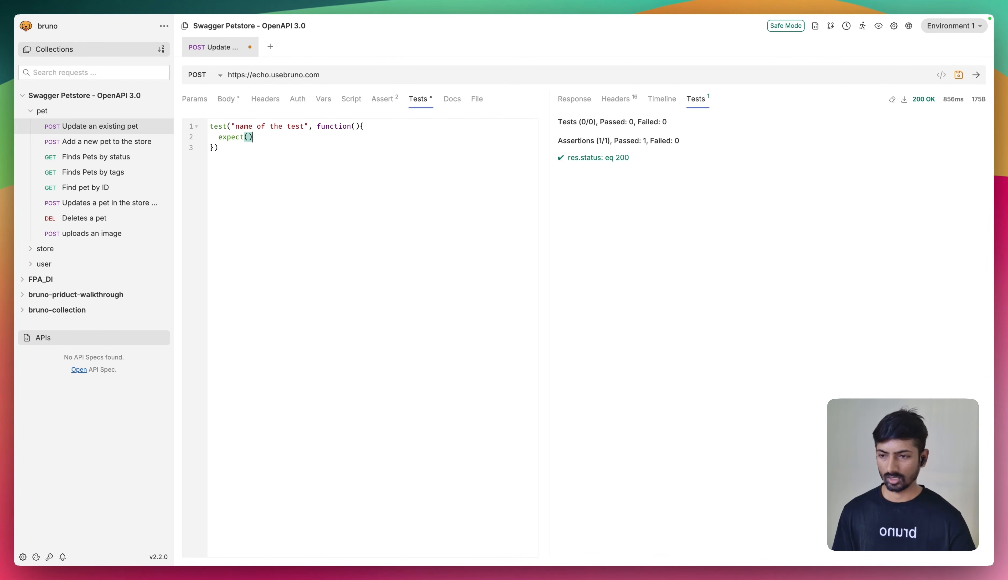
pyautogui.press('Down')
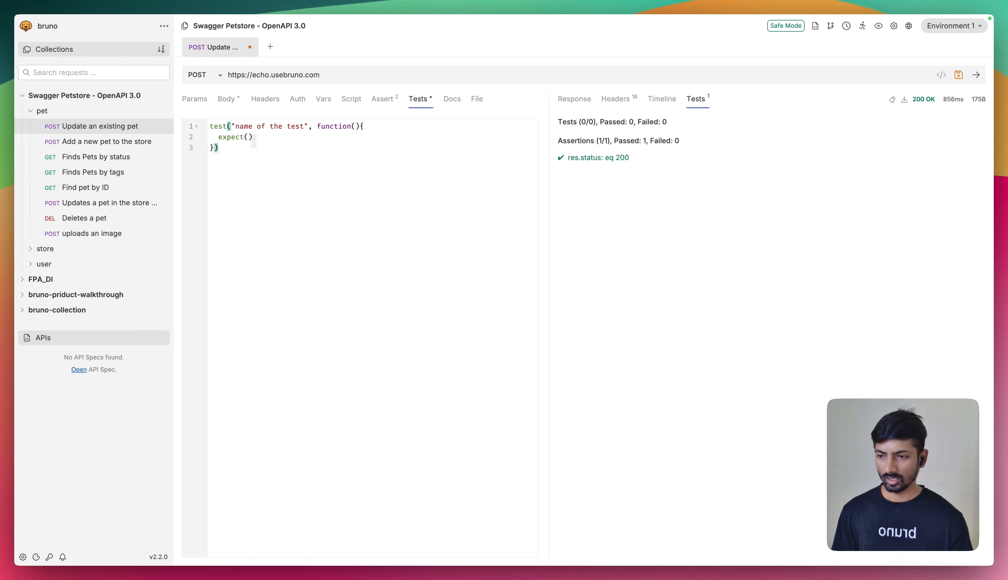
pyautogui.click(248, 137)
pyautogui.write('res.')
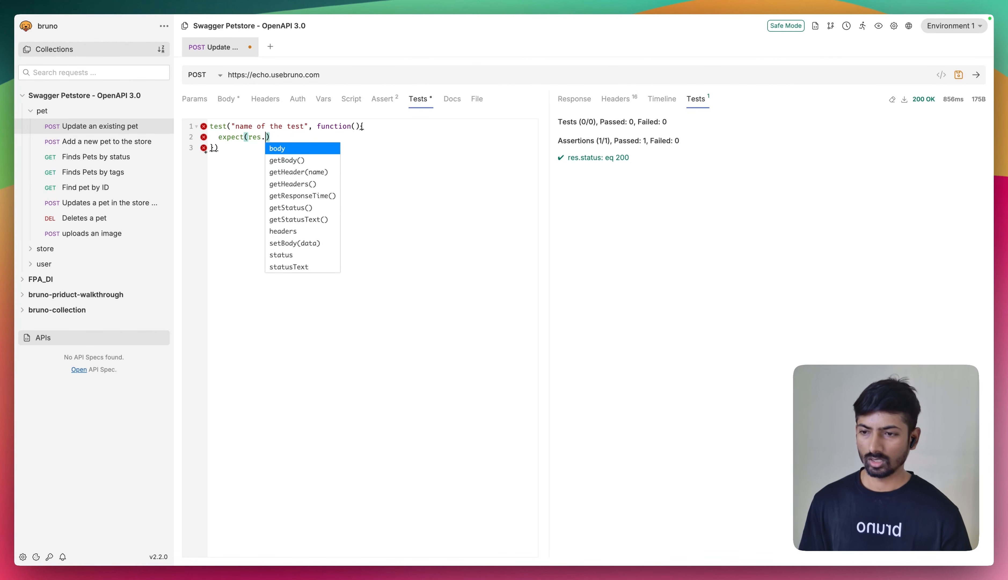
pyautogui.write('status')
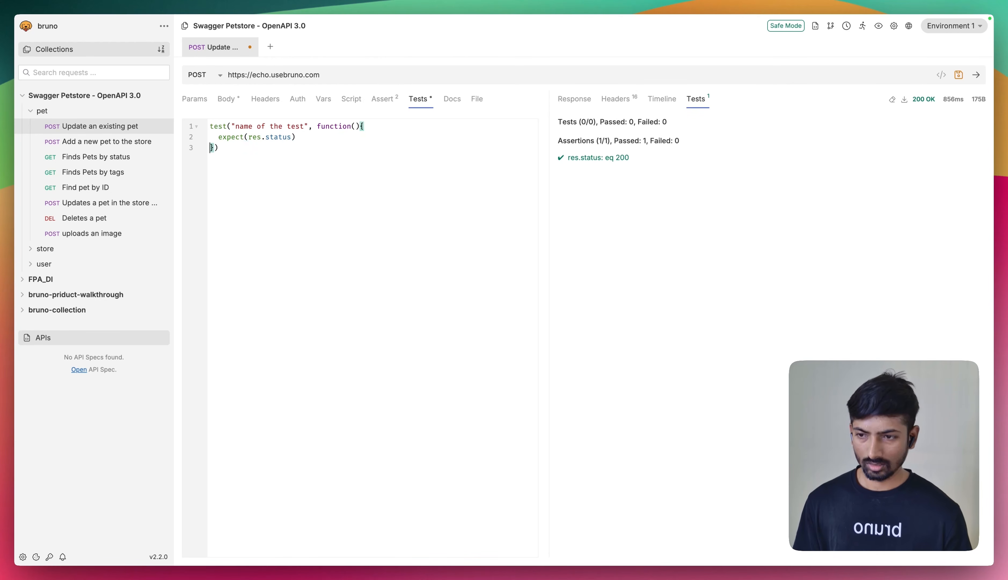
# Step: Chain .to.eql(200) onto the res.status expectation so the test checks for status 200
pyautogui.click(296, 140)
pyautogui.write('.to.n')
pyautogui.press('BackSpace')
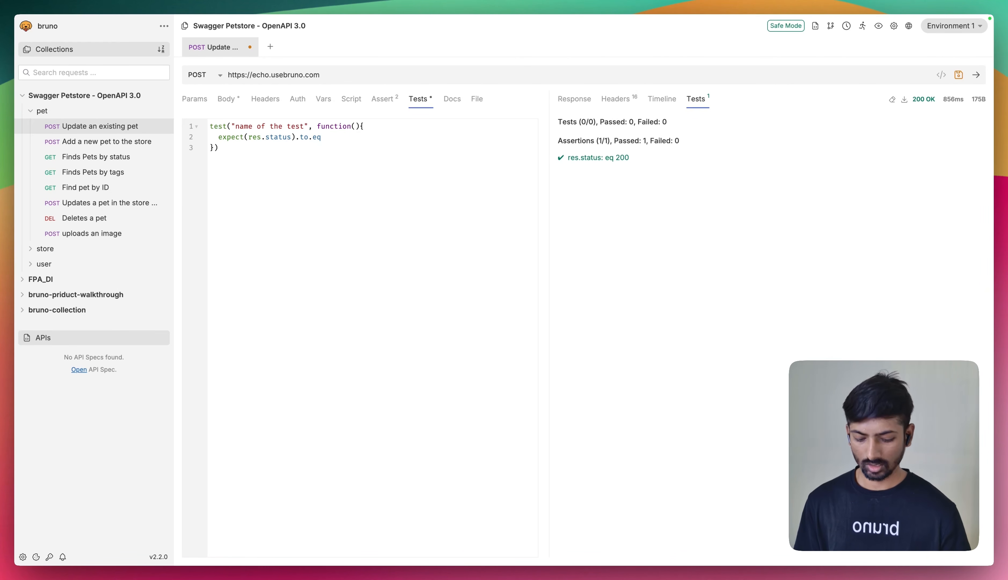
pyautogui.write('eql(200xs')
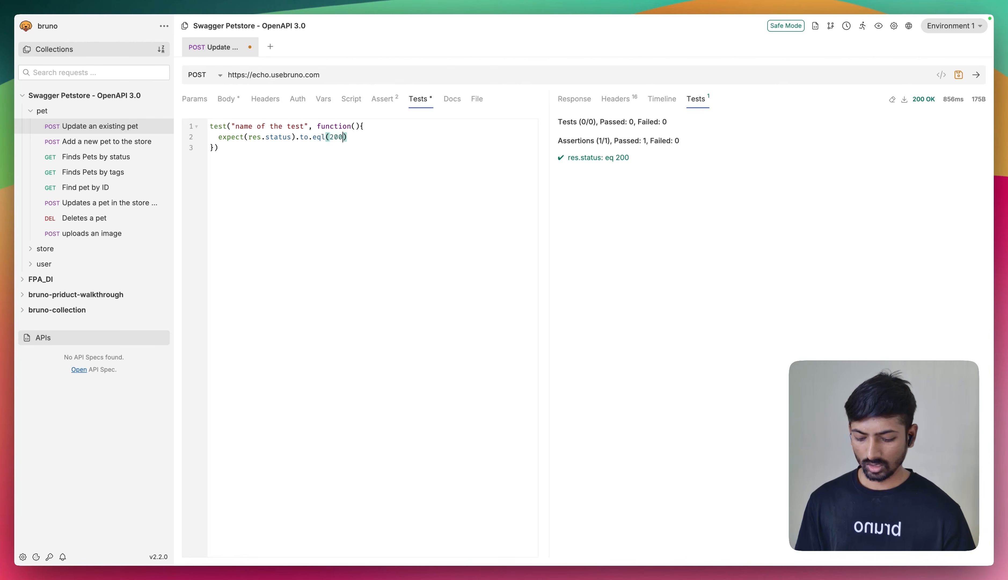
pyautogui.press('BackSpace')
pyautogui.press('BackSpace')
# Step: Save the request and send it to run the test script
pyautogui.press('super+s')
pyautogui.press('super+s')
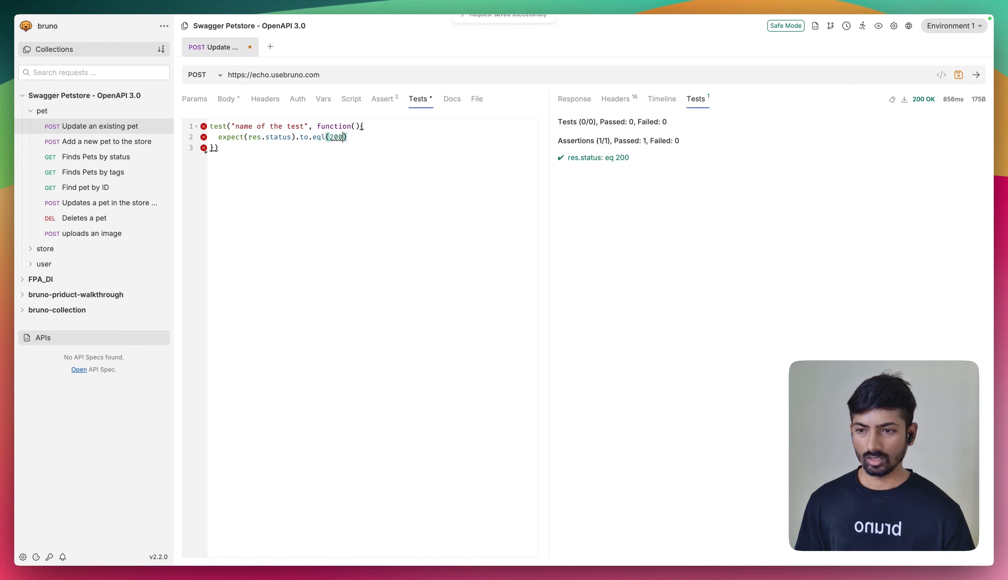
pyautogui.press('super+Return')
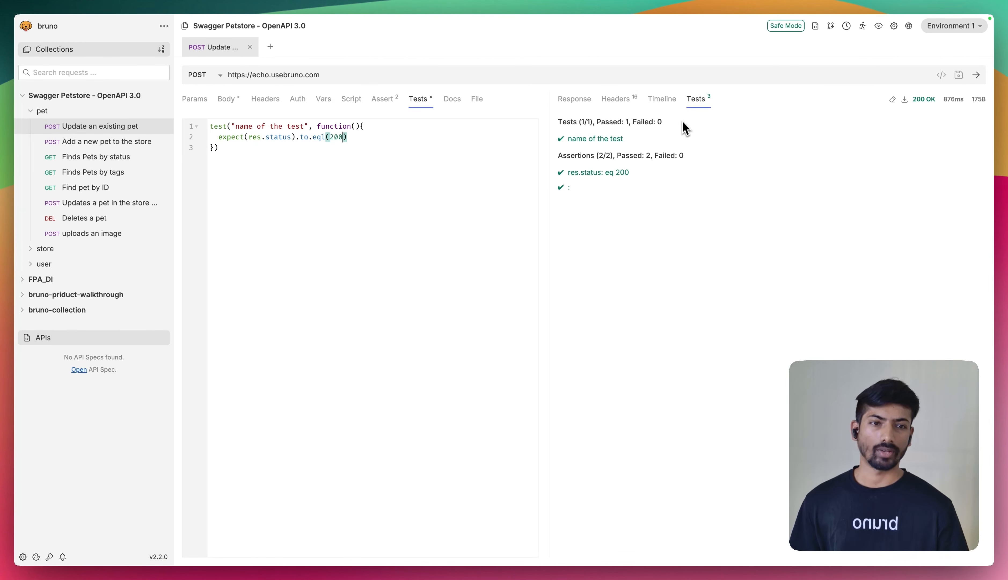
# Step: Clear the response, send the request again, and show the returned response body
pyautogui.click(894, 100)
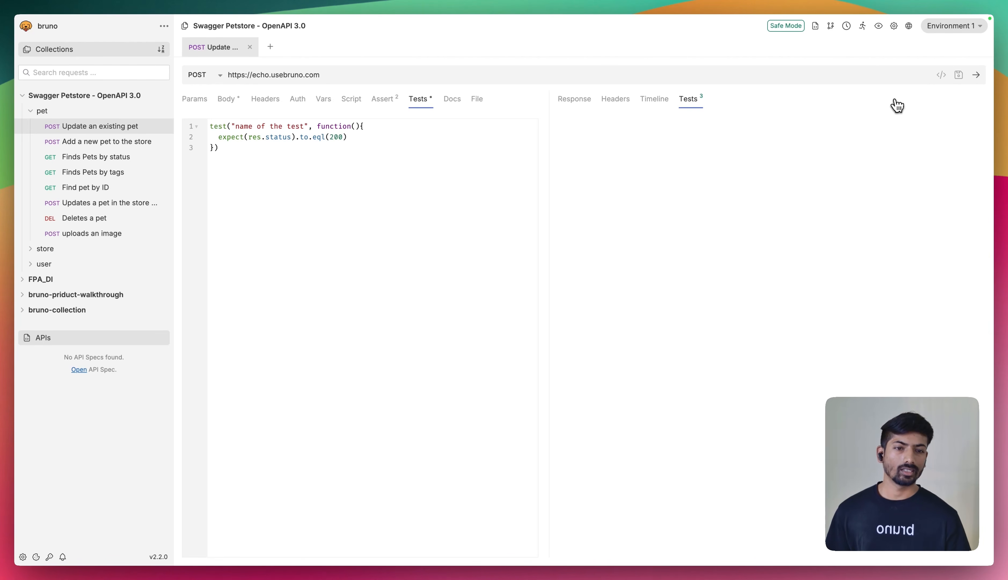
pyautogui.click(538, 70)
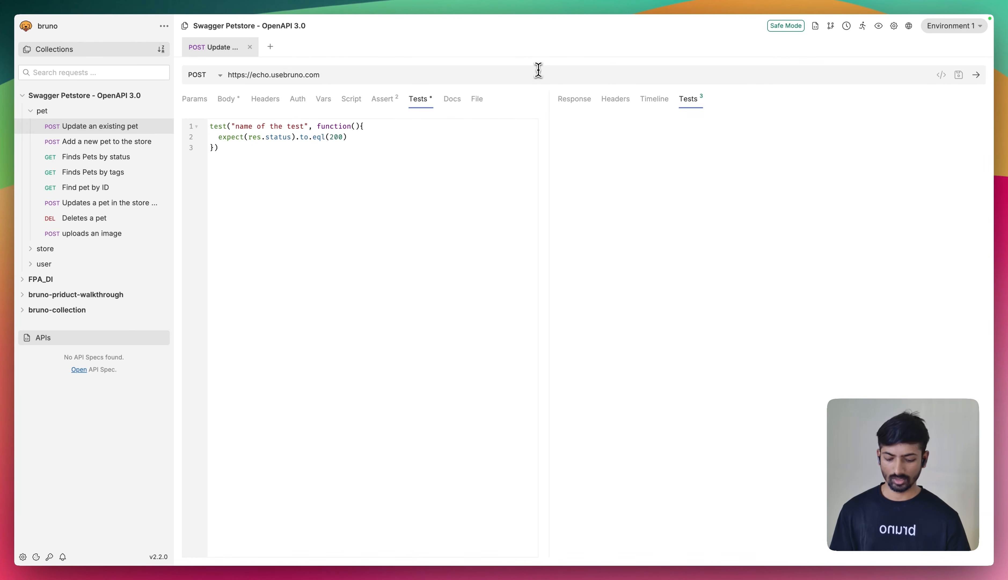
pyautogui.press('Return')
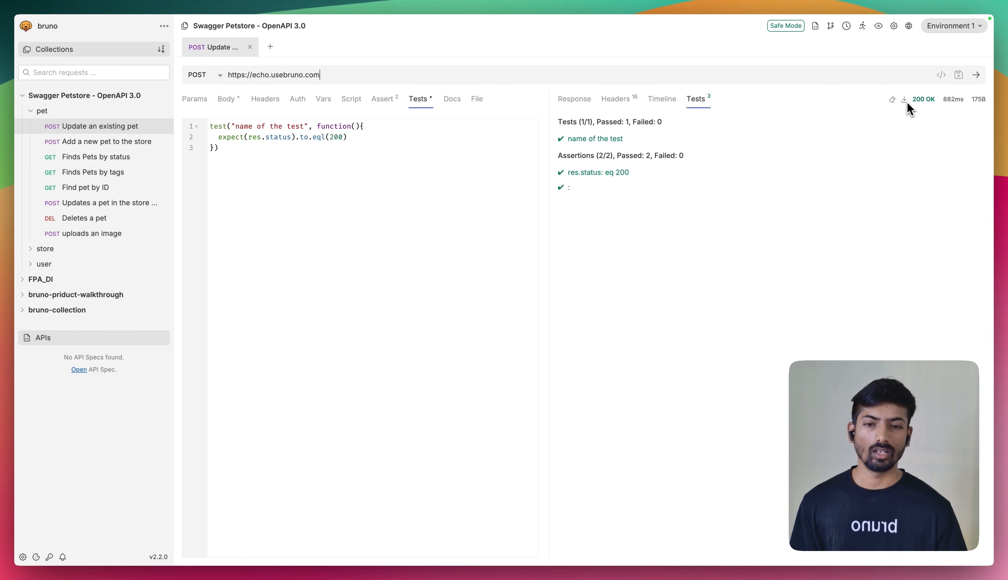
pyautogui.click(574, 100)
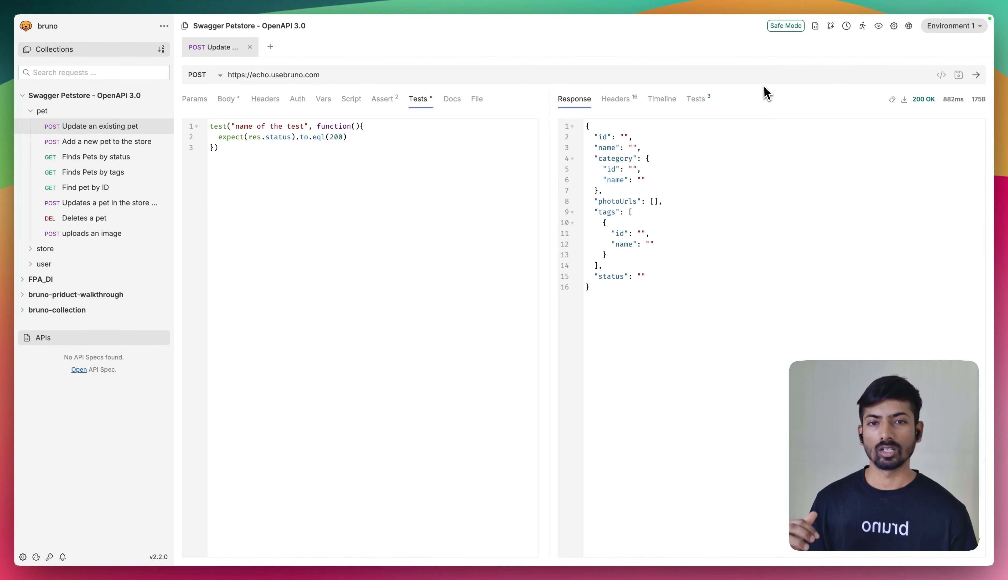
# Step: Switch to the browser showing the Bruno website and open its Pricing page
pyautogui.hotkey('ctrl', 'Left')
pyautogui.hotkey('ctrl', 'Right')
pyautogui.hotkey('ctrl', 'Right')
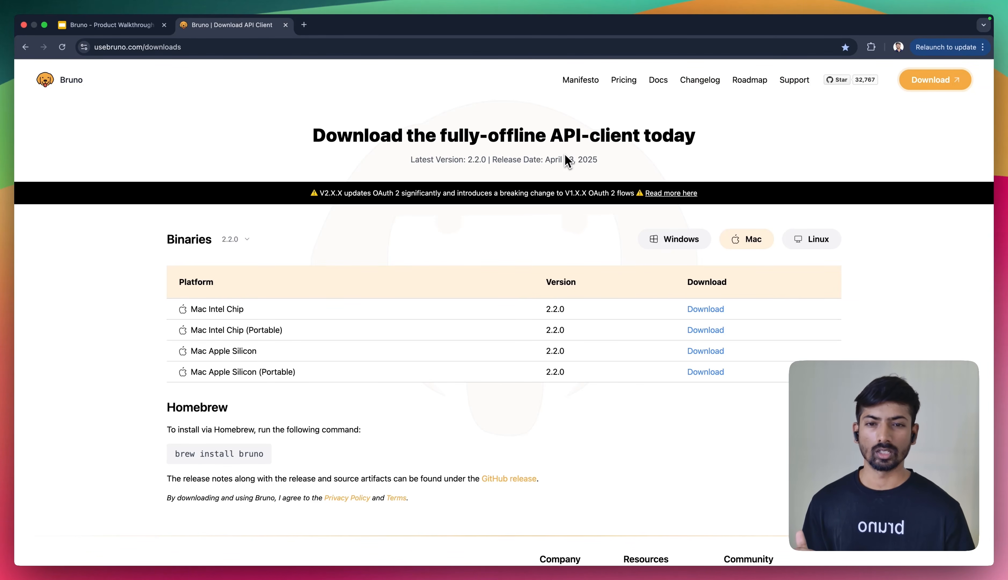
pyautogui.click(624, 79)
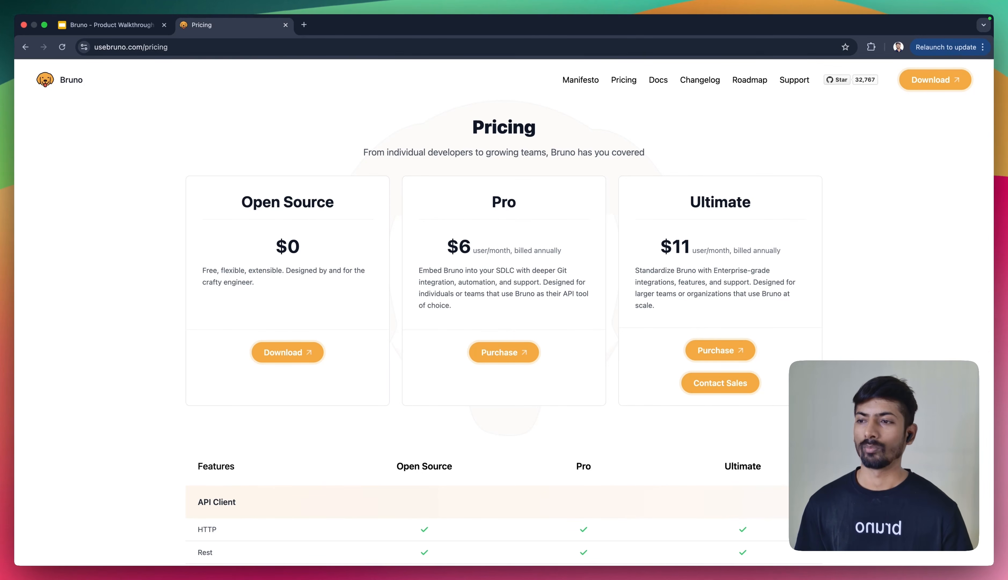
# Step: Examine the plan prices and the feature comparison of the Open Source, Pro and Ultimate editions
pyautogui.scroll(-20, 504, 320)
pyautogui.scroll(20, 504, 320)
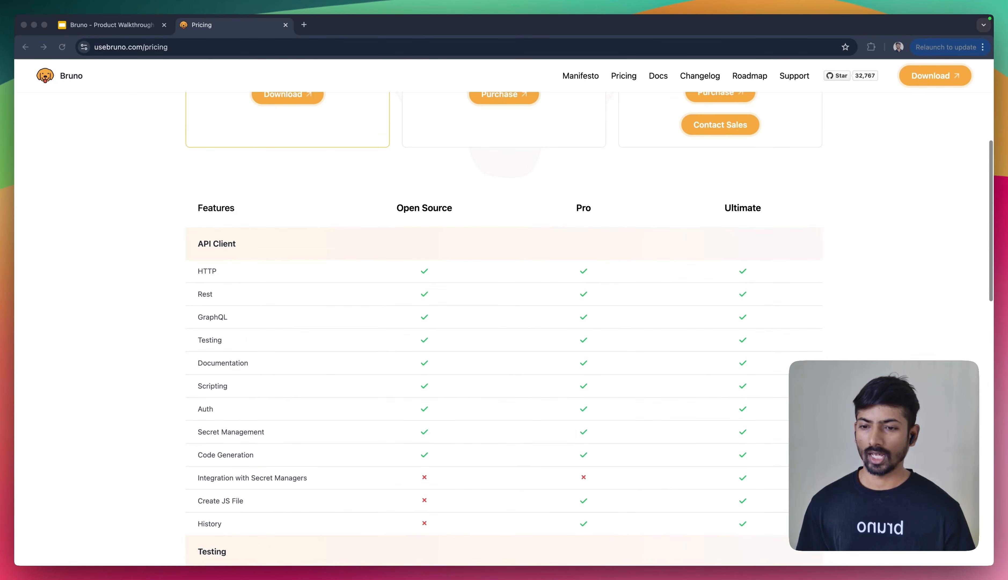
pyautogui.scroll(3, 504, 320)
pyautogui.scroll(-5, 504, 320)
pyautogui.scroll(3, 504, 320)
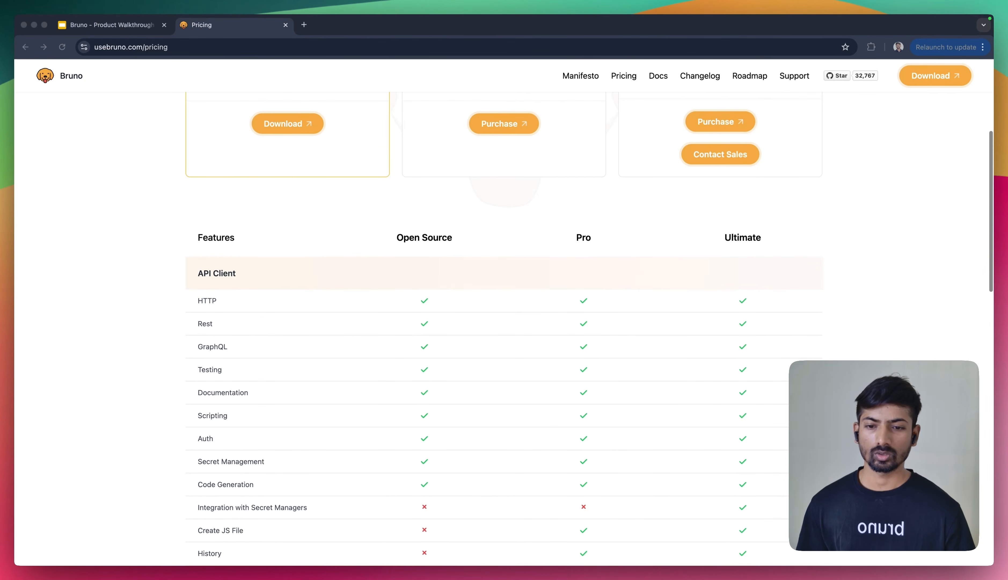
pyautogui.scroll(-20, 504, 328)
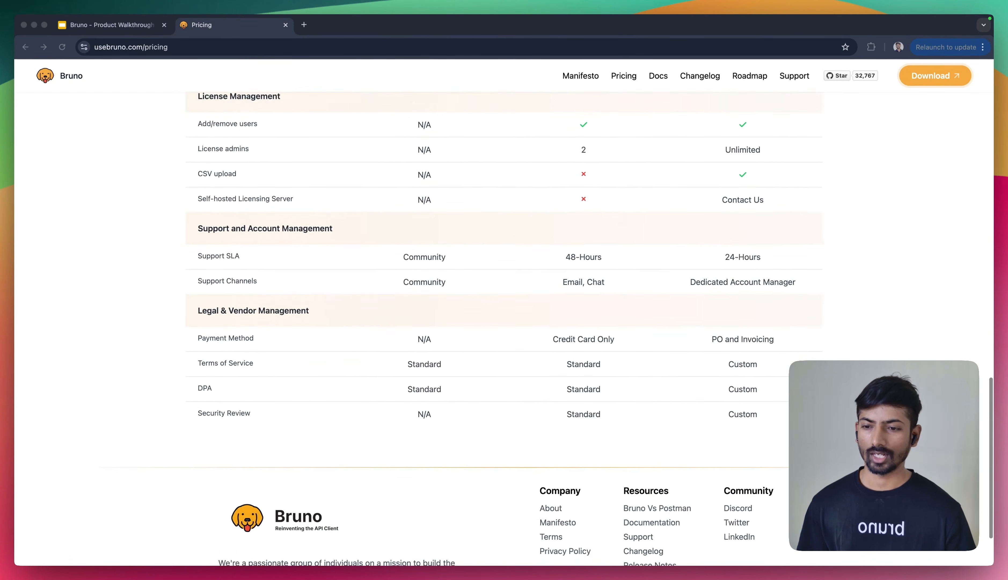
pyautogui.scroll(-3, 256, 248)
pyautogui.scroll(20, 256, 248)
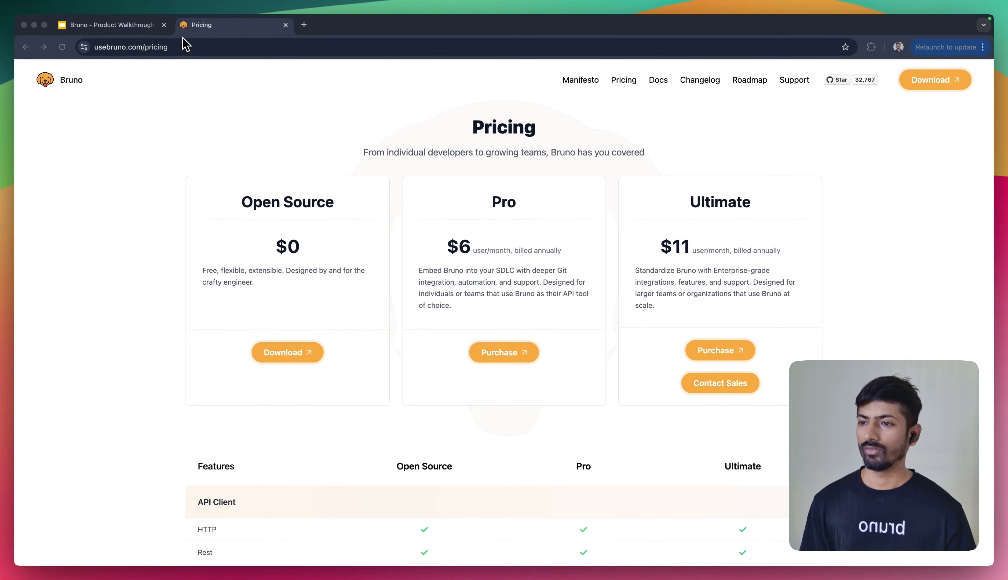
# Step: Open the Bruno documentation and look through the Bruno Basics and Import or Export Data topics in the Getting Started Guide
pyautogui.click(665, 83)
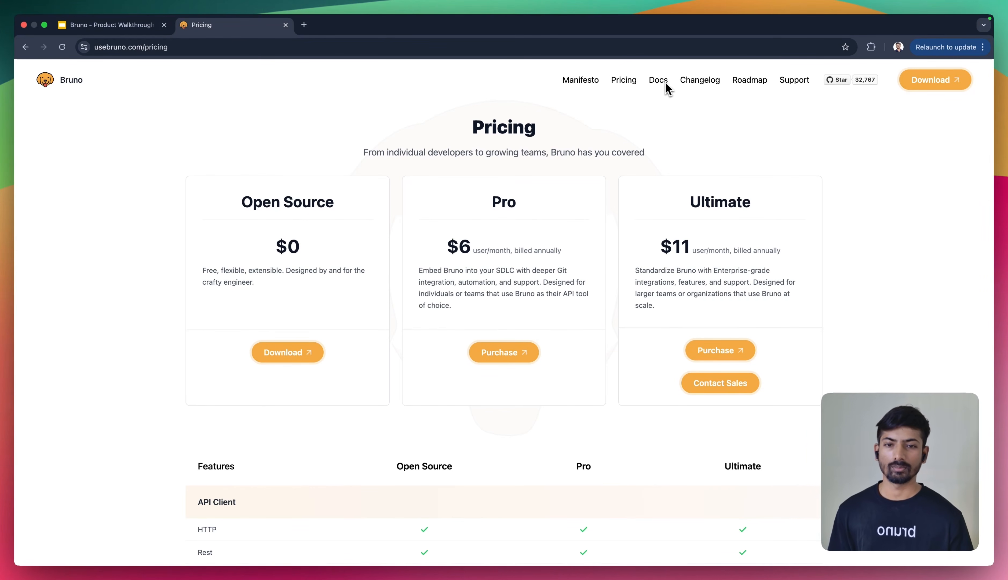
pyautogui.click(660, 82)
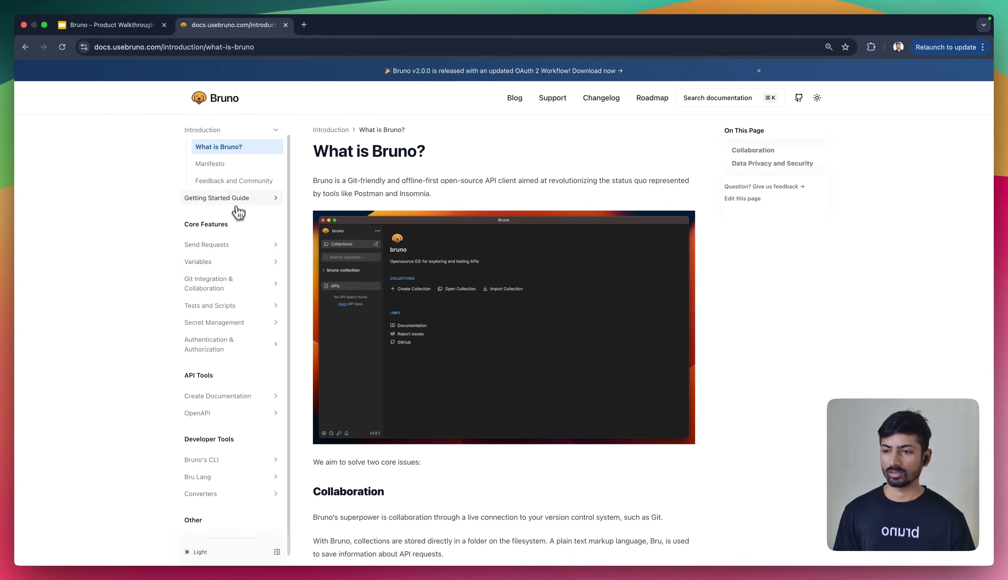
pyautogui.click(240, 198)
pyautogui.click(229, 214)
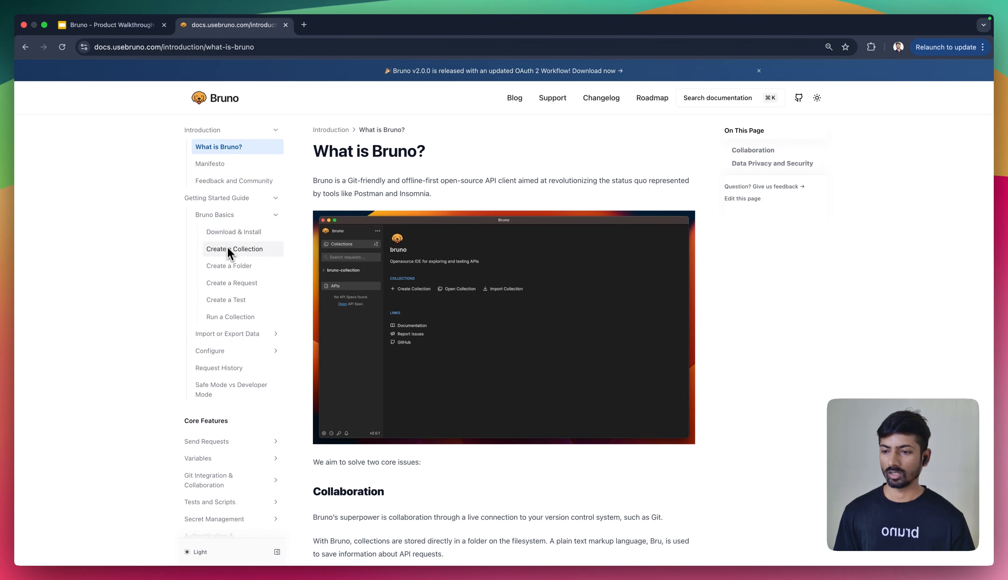
pyautogui.click(241, 217)
pyautogui.click(243, 233)
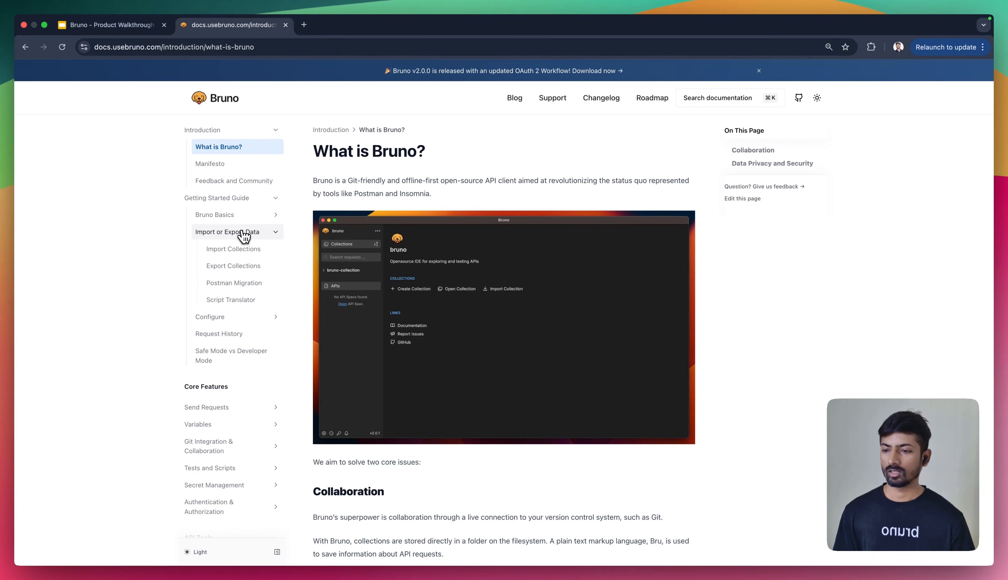
pyautogui.click(243, 232)
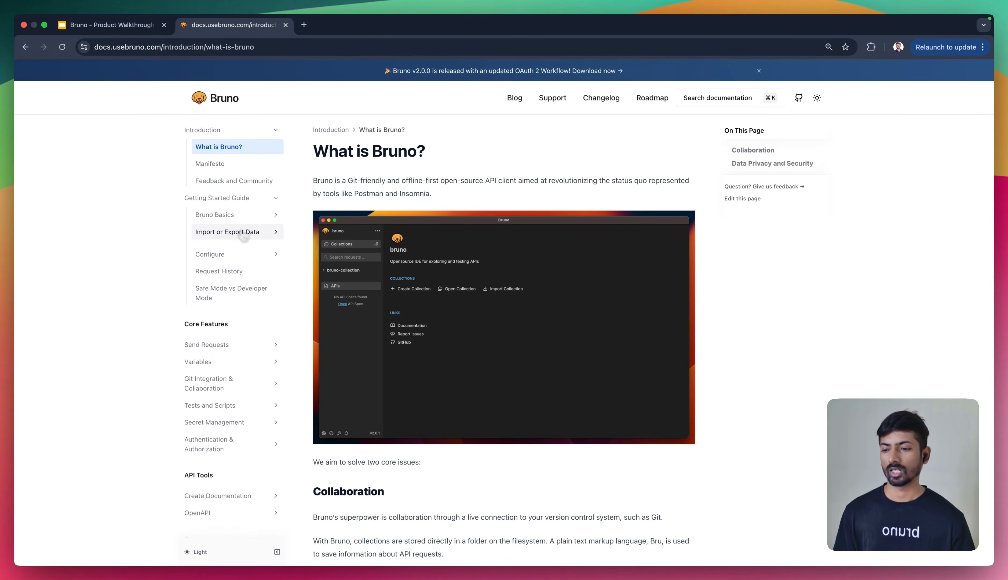
# Step: Read the documentation page on Safe Mode vs Developer Mode, and expand the Send Requests topics
pyautogui.click(227, 288)
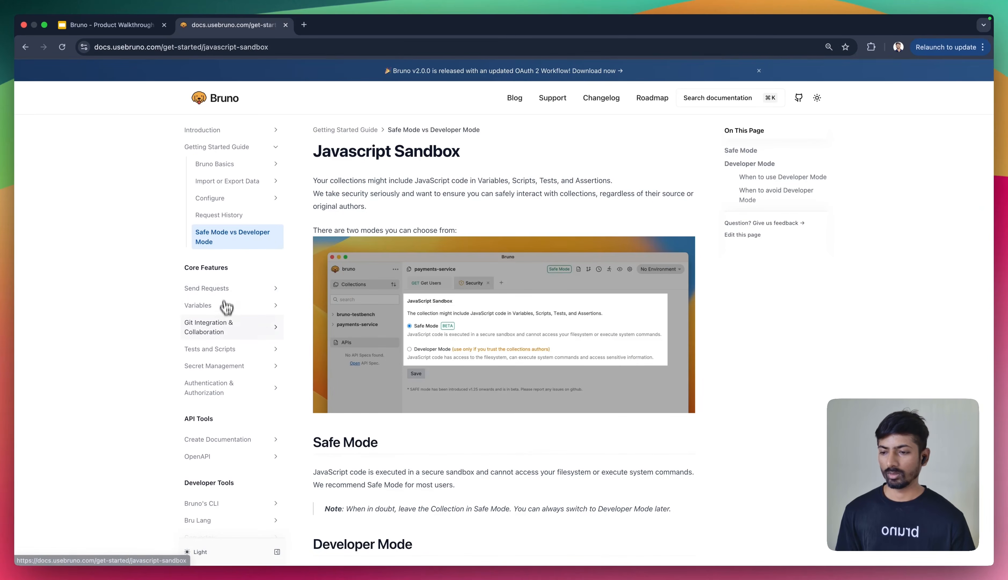
pyautogui.scroll(-8, 343, 360)
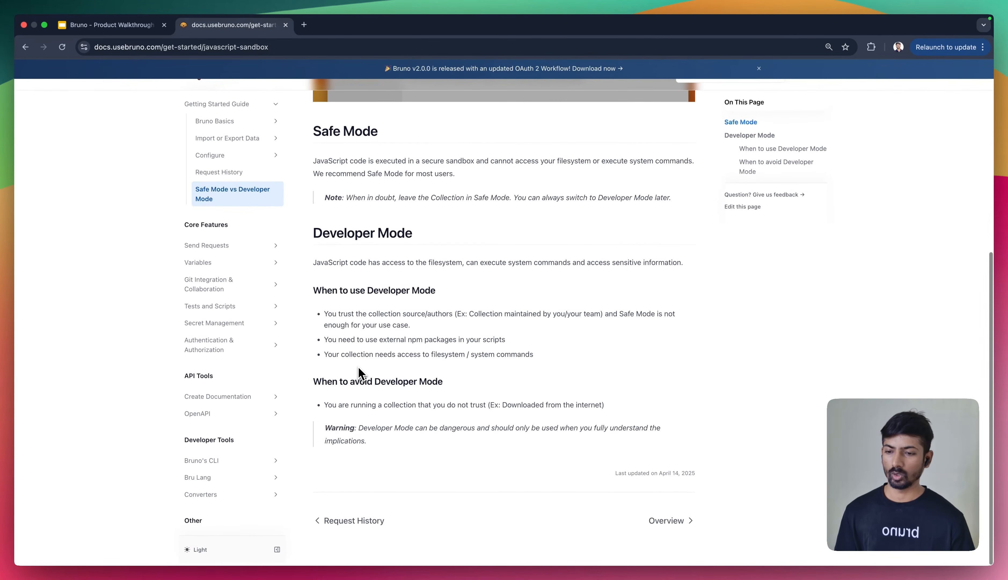
pyautogui.click(254, 258)
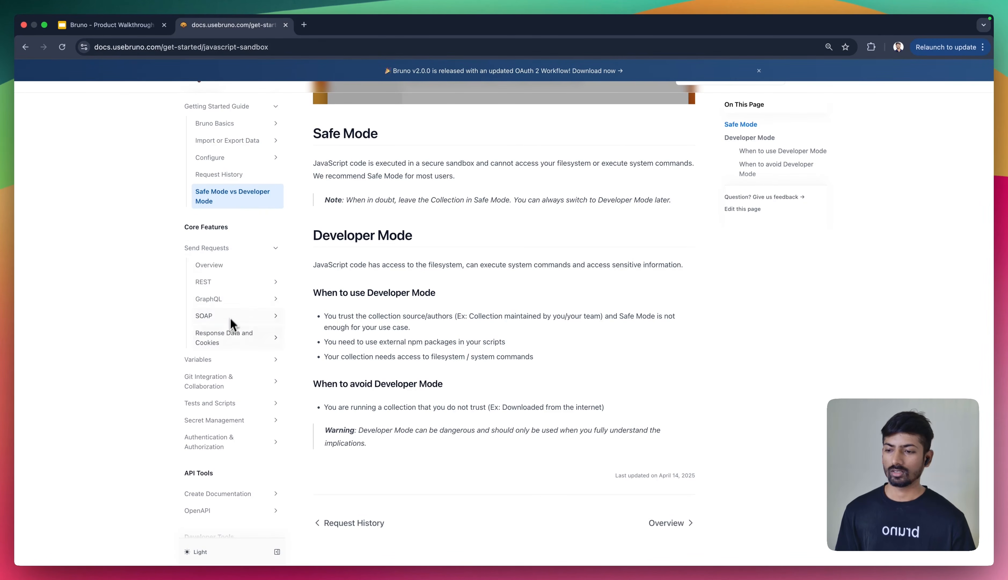